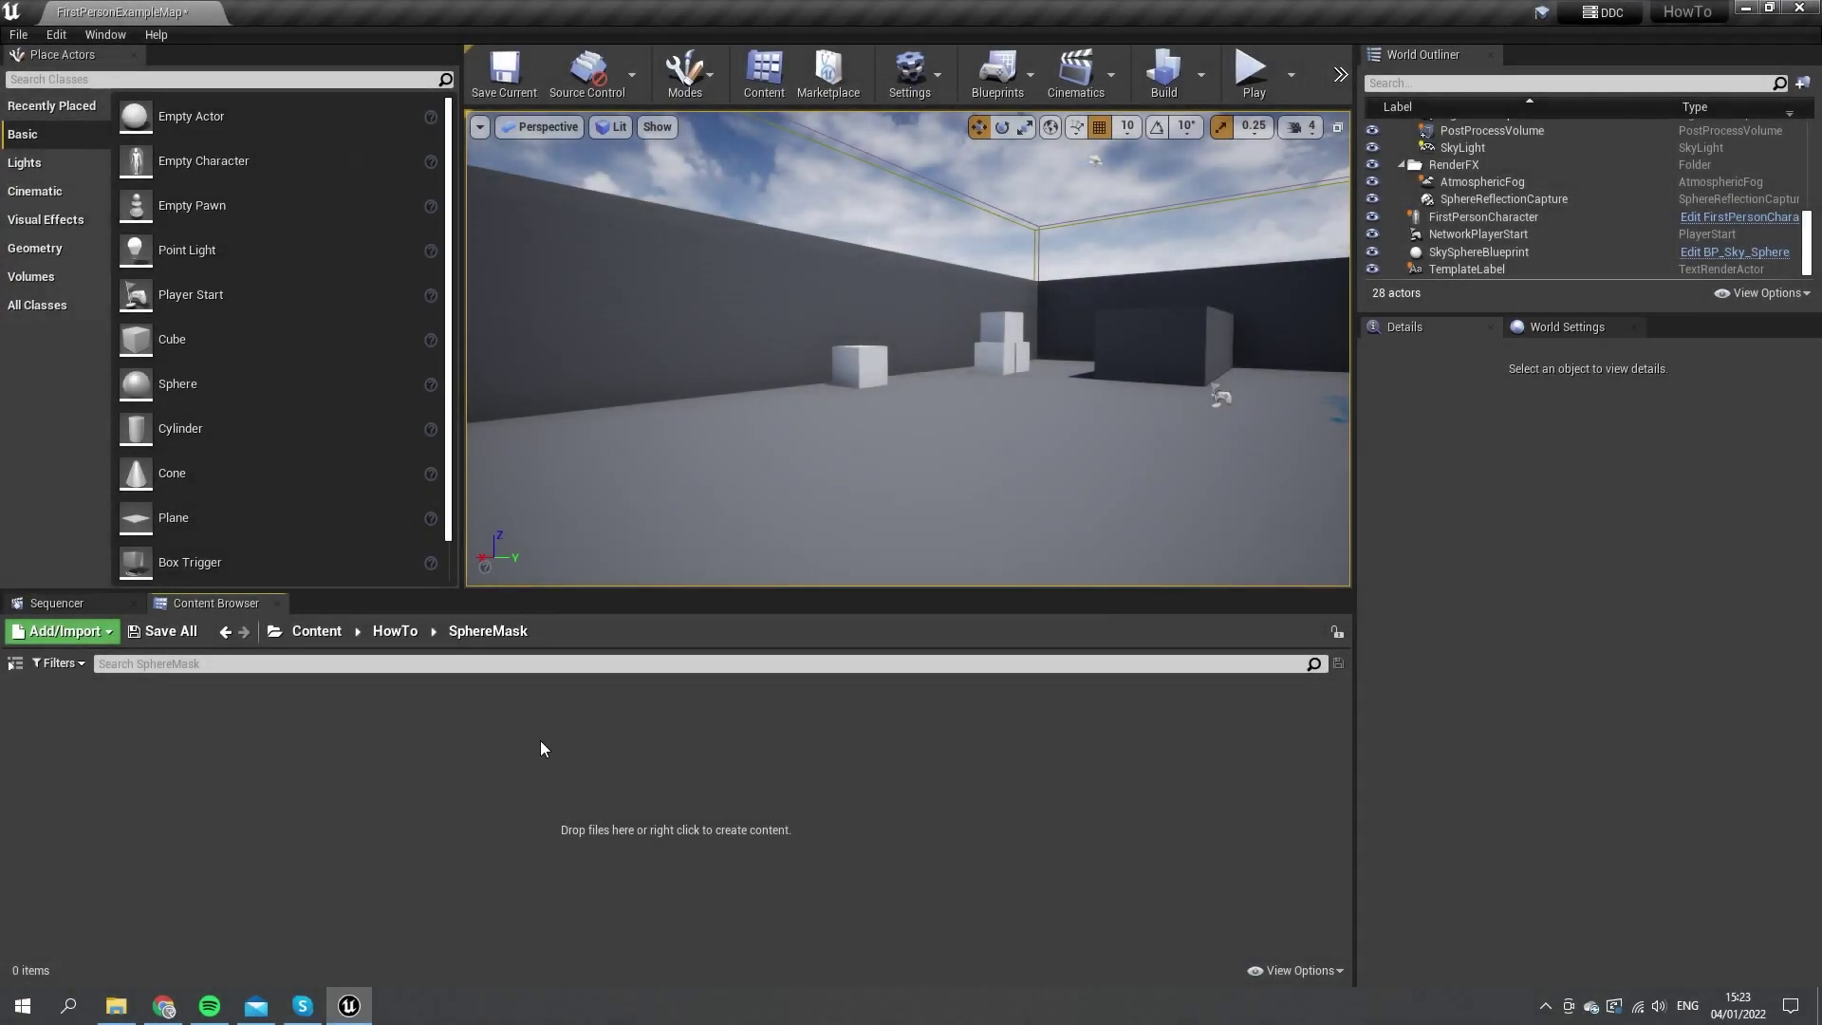
Add a new Material asset from the Content Browser's context menu and name it SphereMask.
right_click(526, 742)
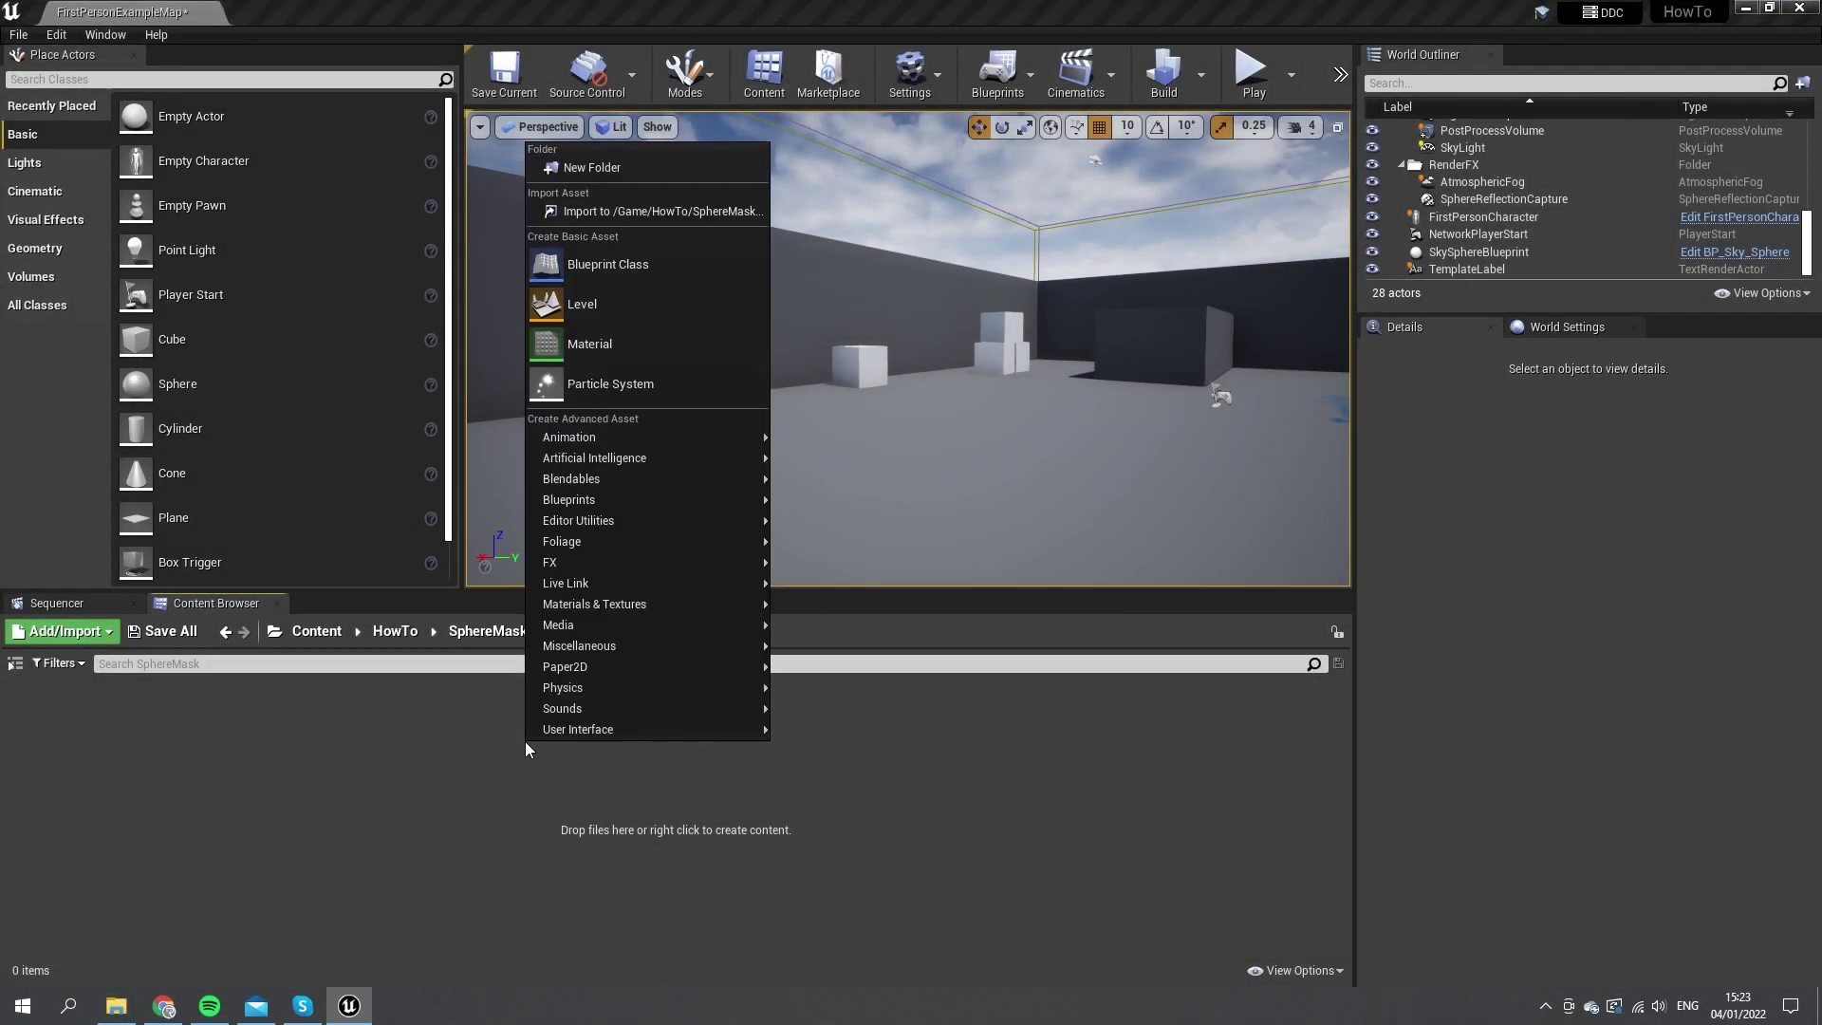
click(664, 343)
text(S)
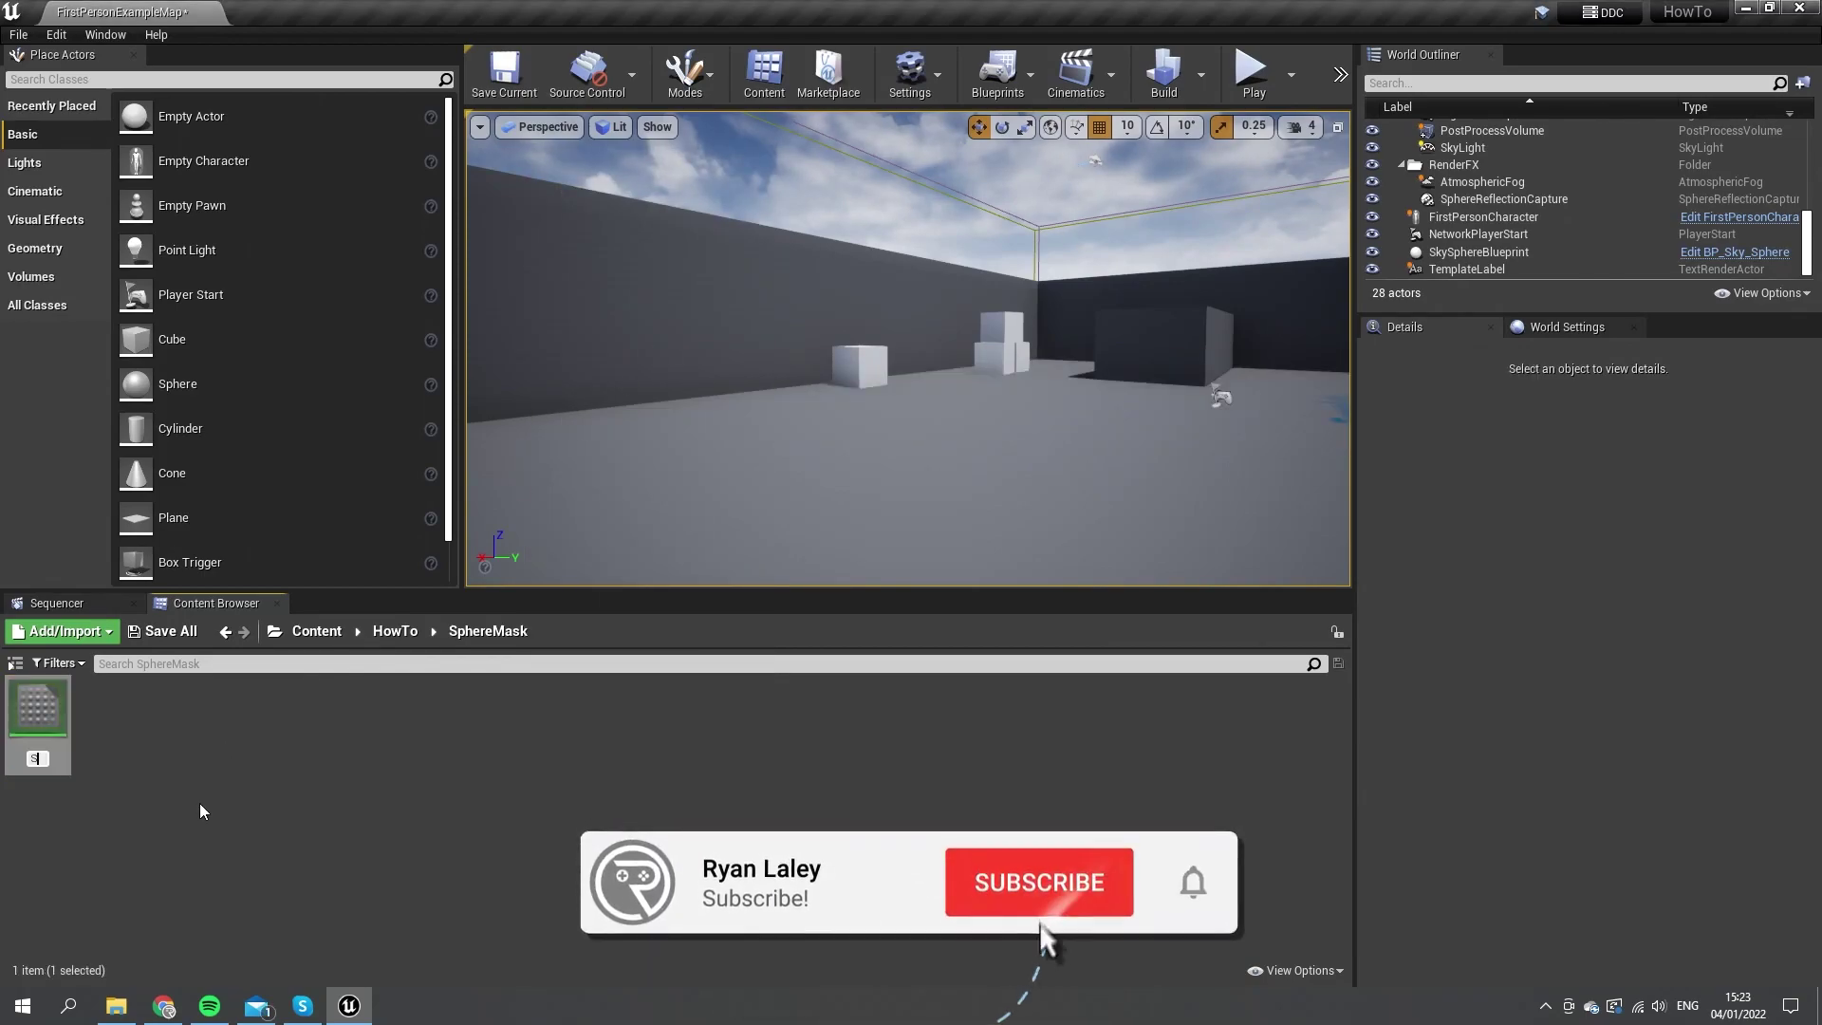
text(phereMask)
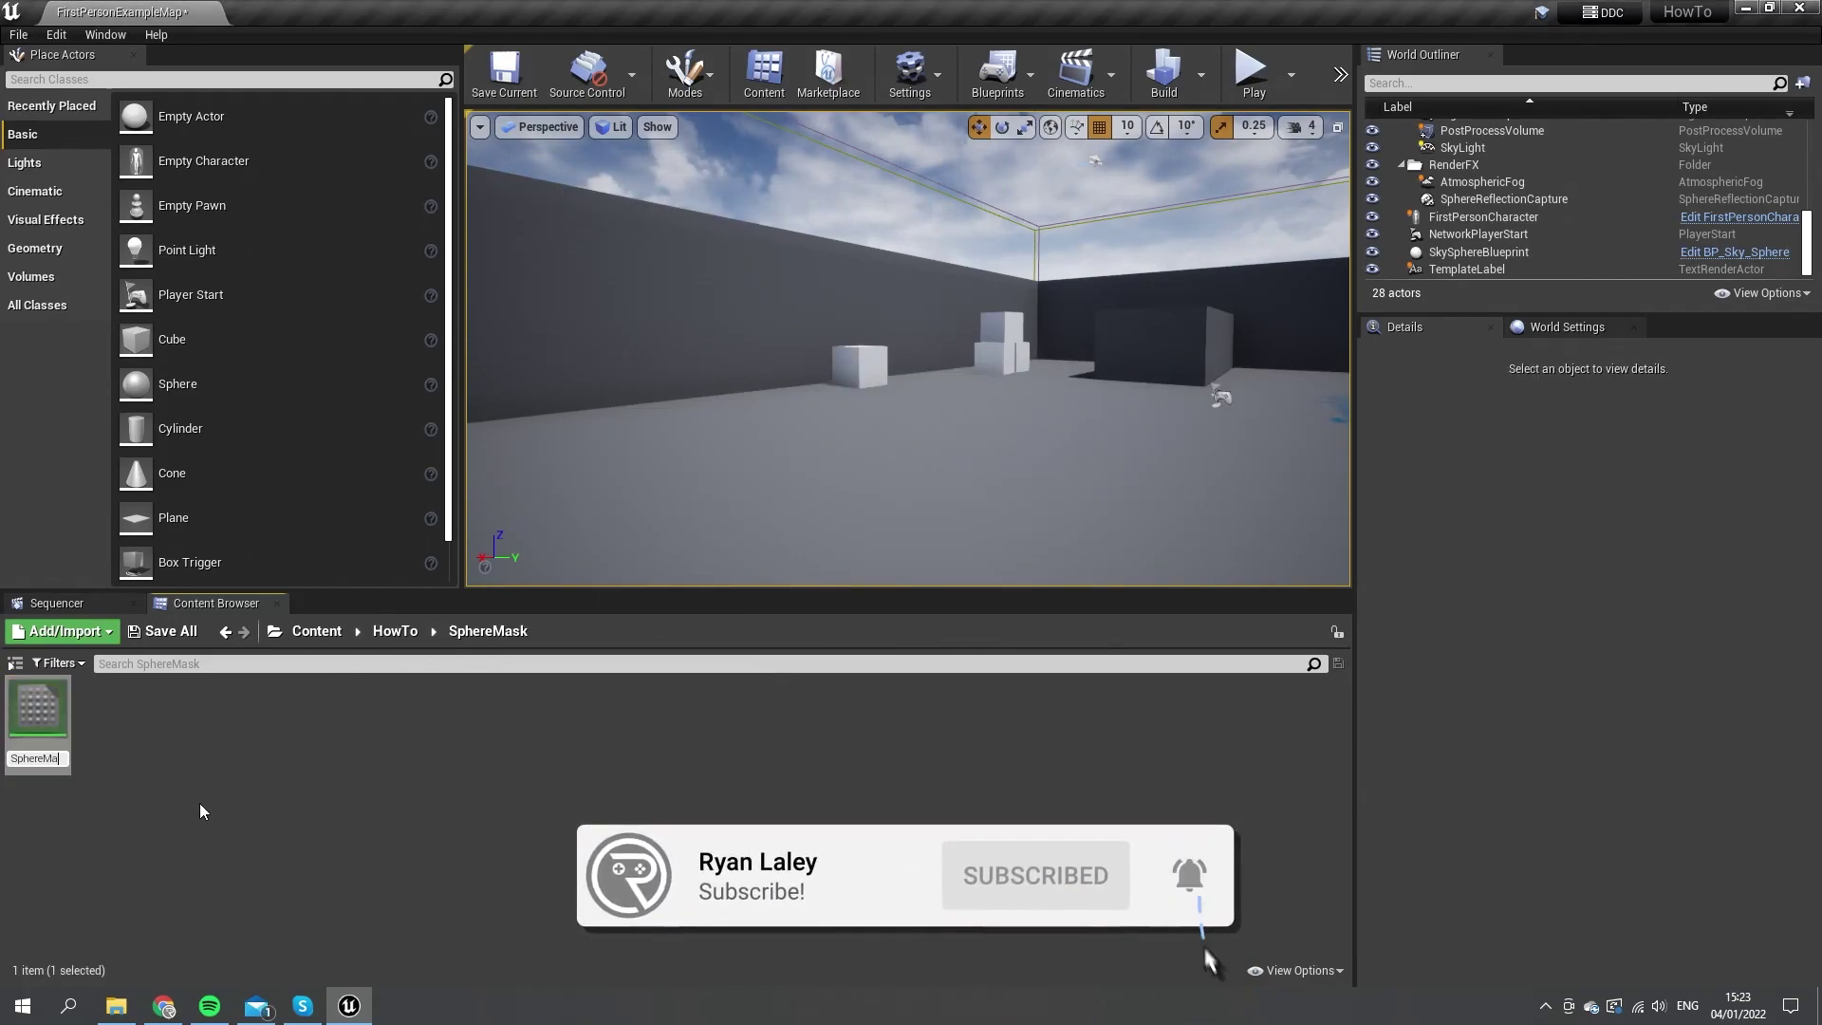
key(Return)
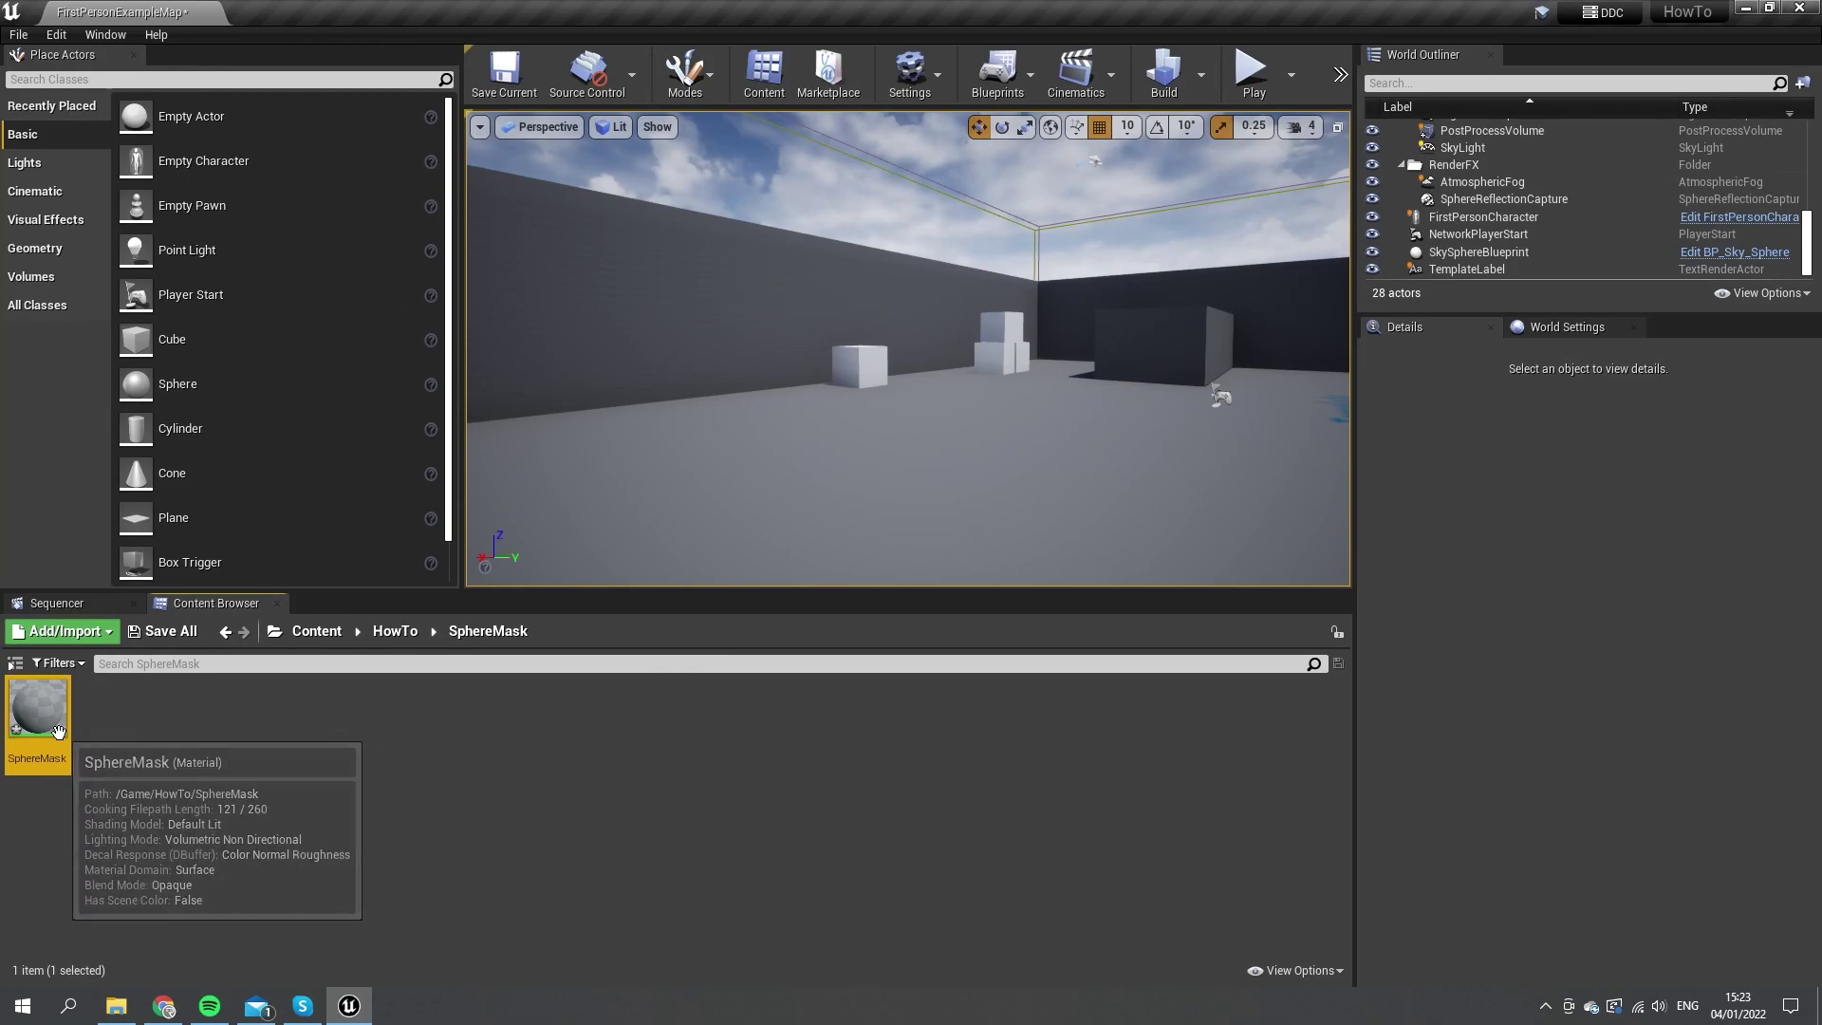
Open the SphereMask material and add a SphereMask expression node (Radius 256, Hardness 100).
double_click(60, 733)
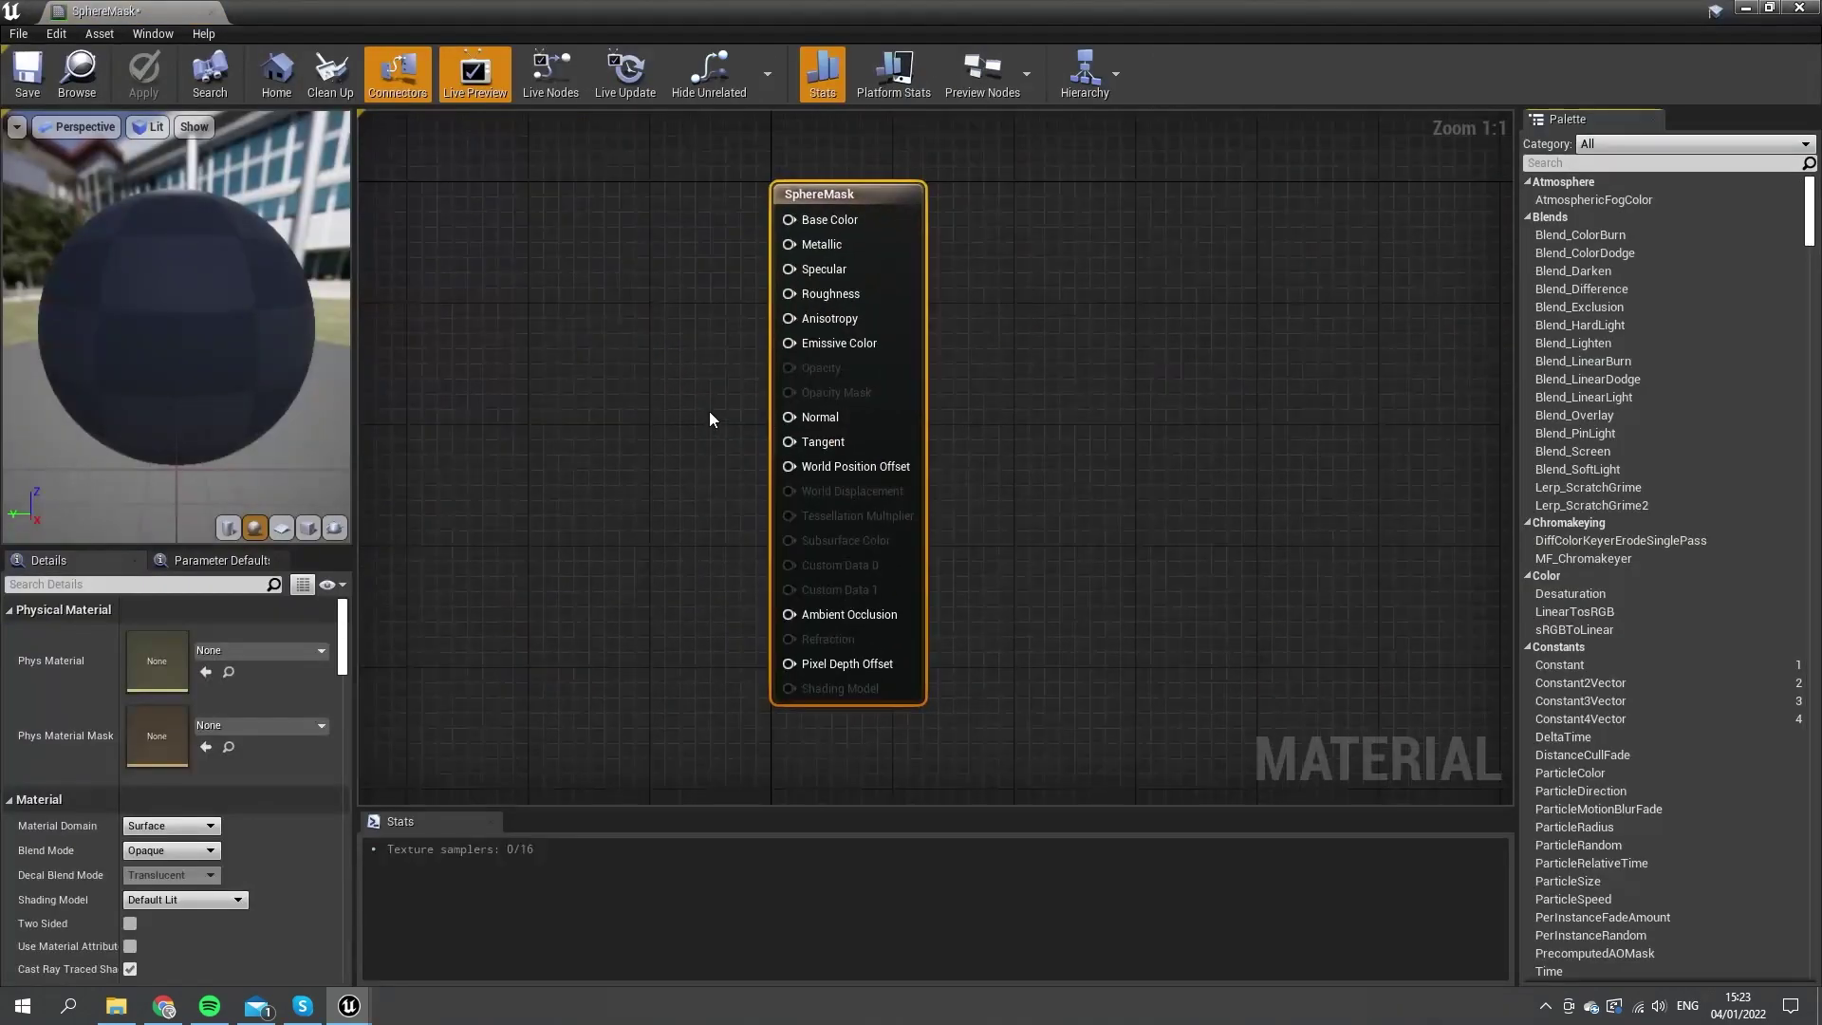
right_click(709, 407)
text(sphere mas)
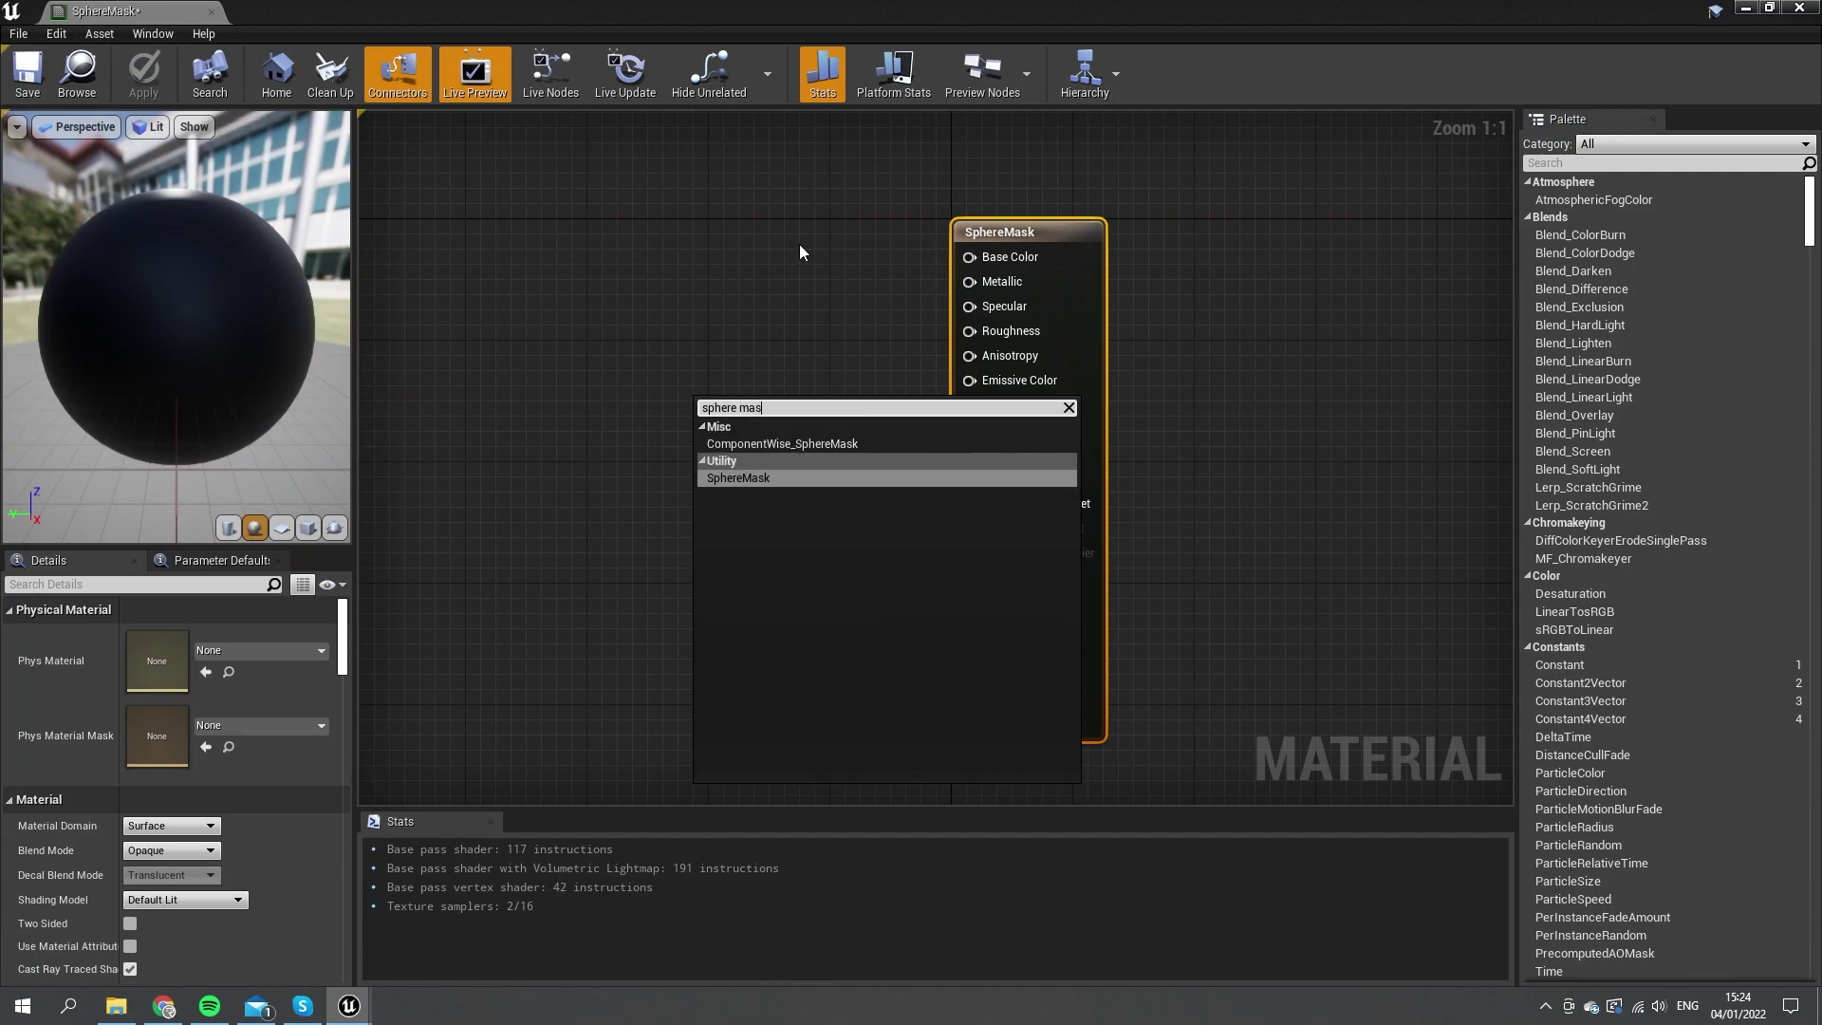
click(782, 479)
Reposition the SphereMask node near the centre of the graph.
drag(757, 401, 681, 385)
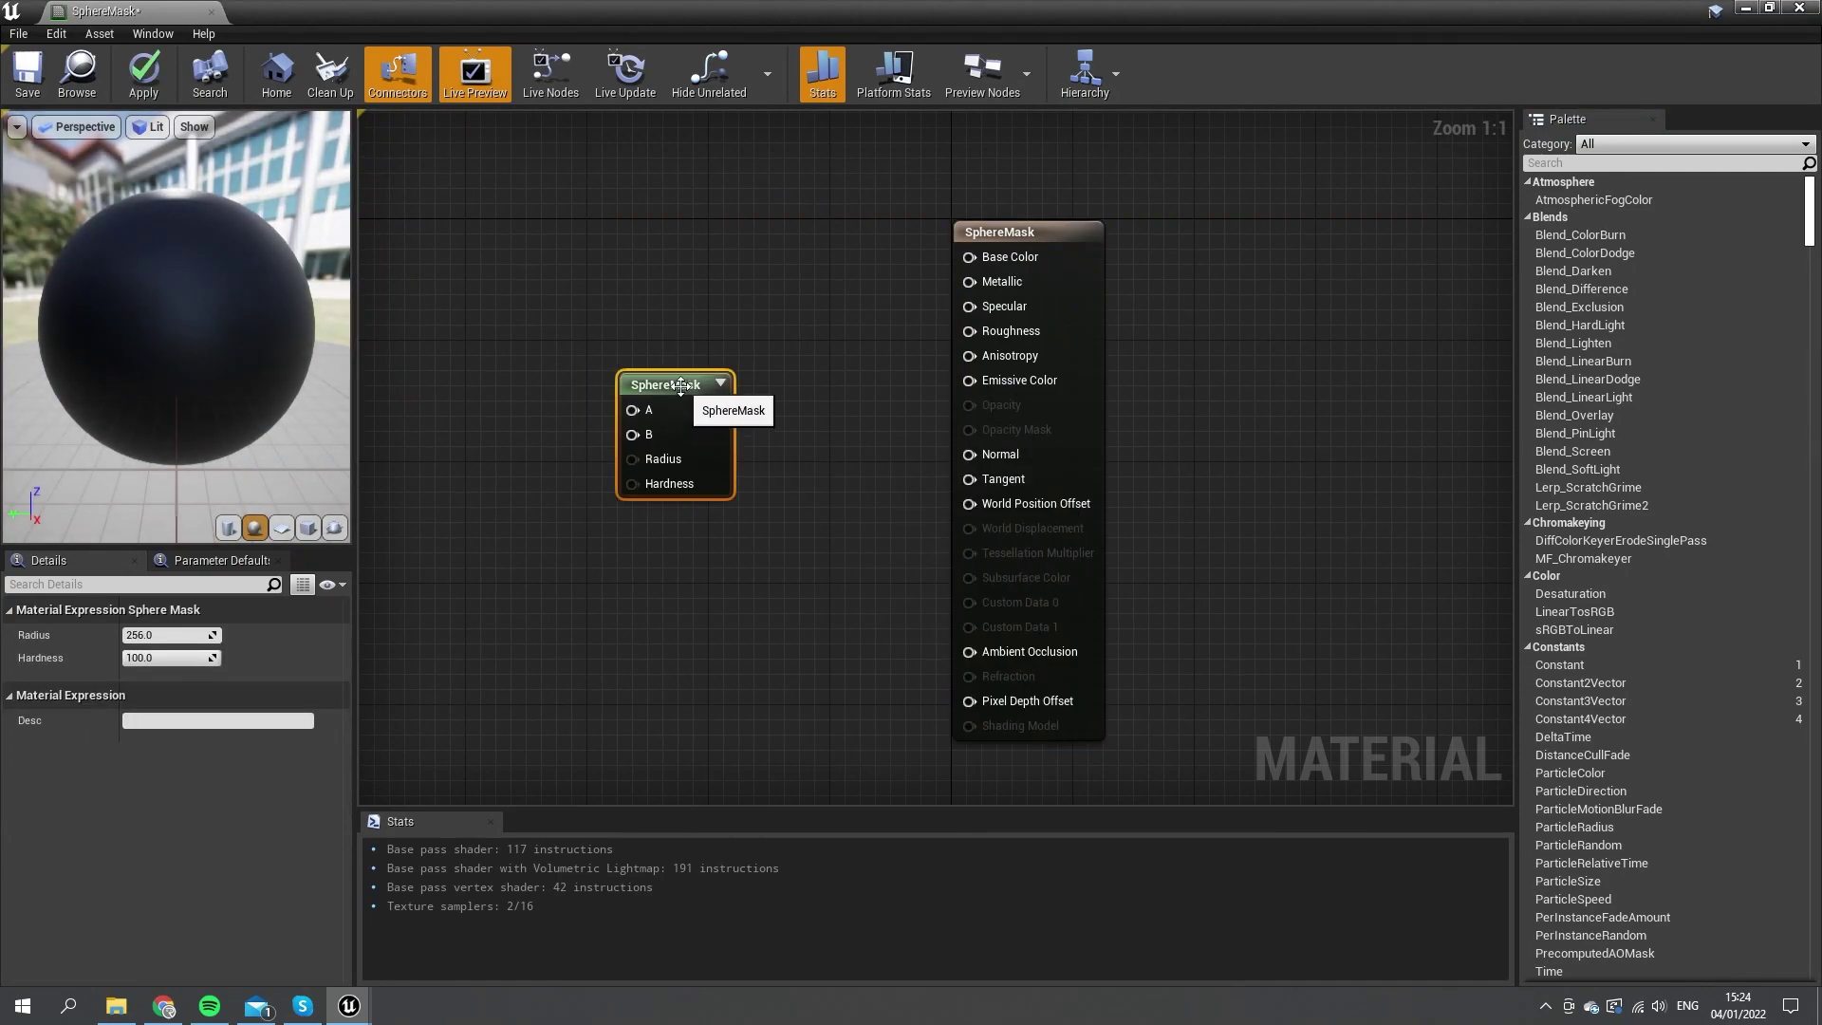
right_drag(822, 408, 938, 457)
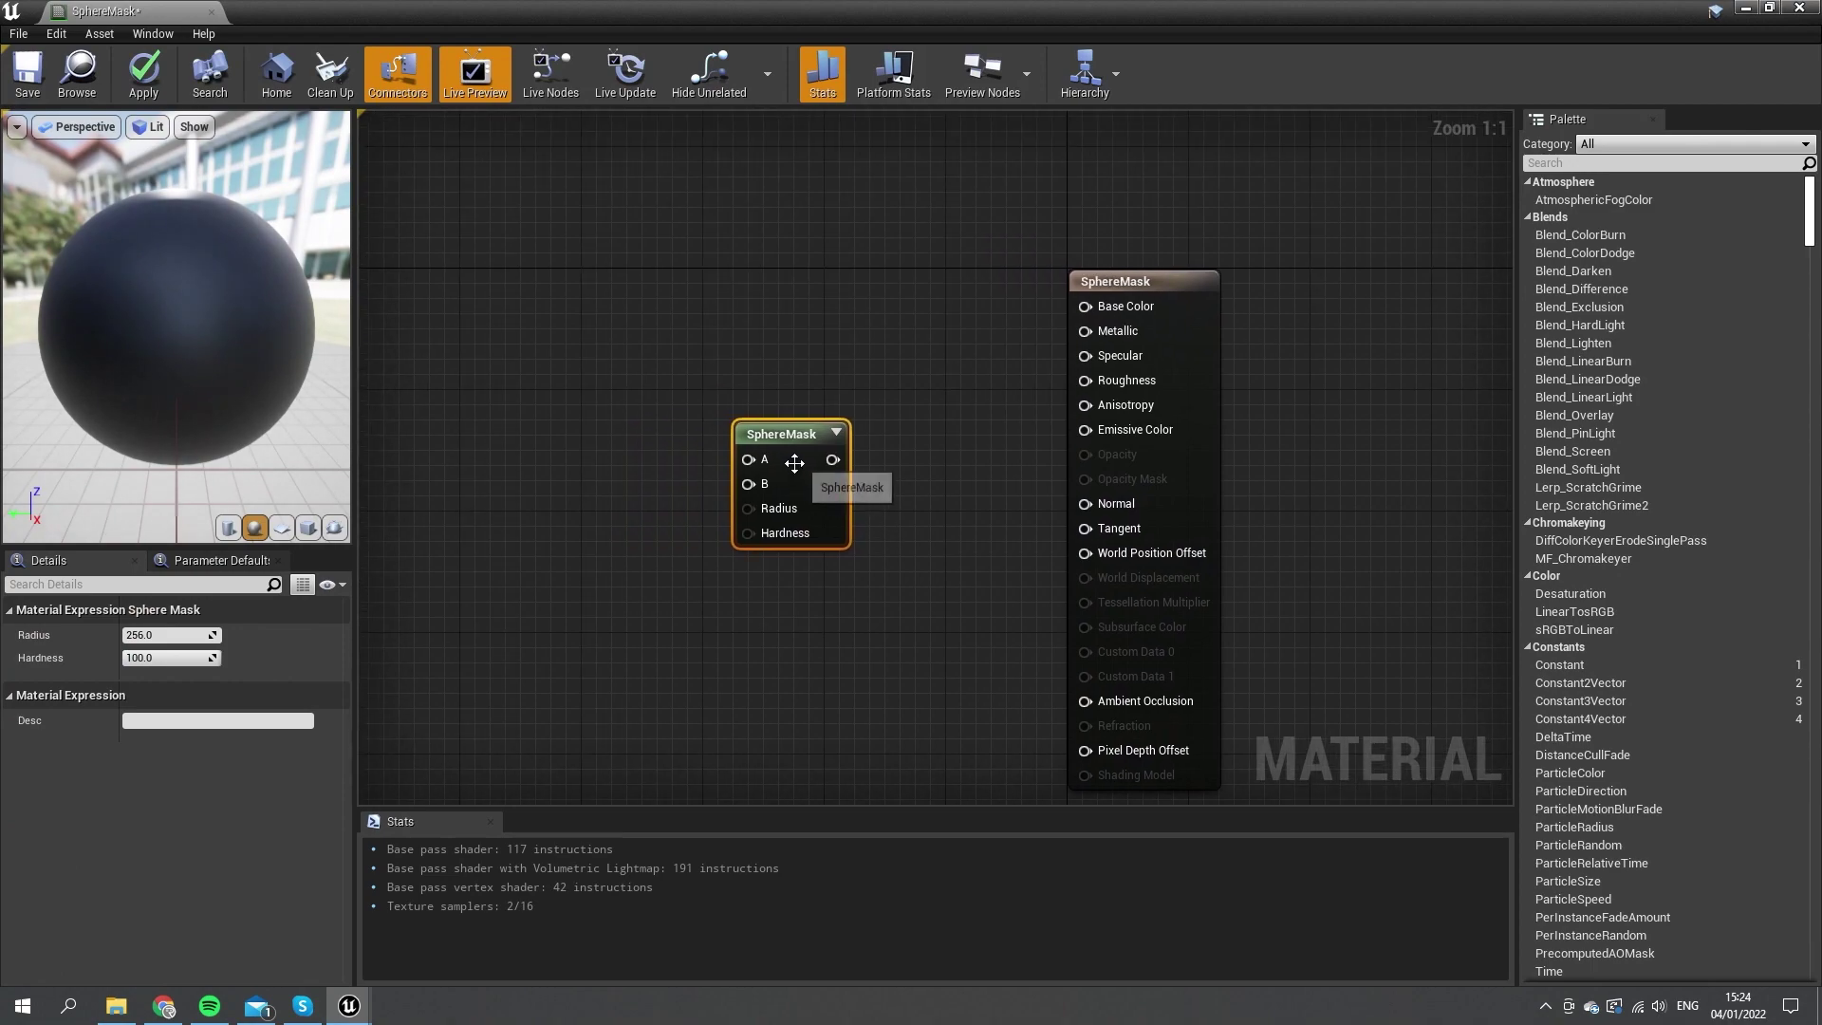
drag(788, 455, 729, 392)
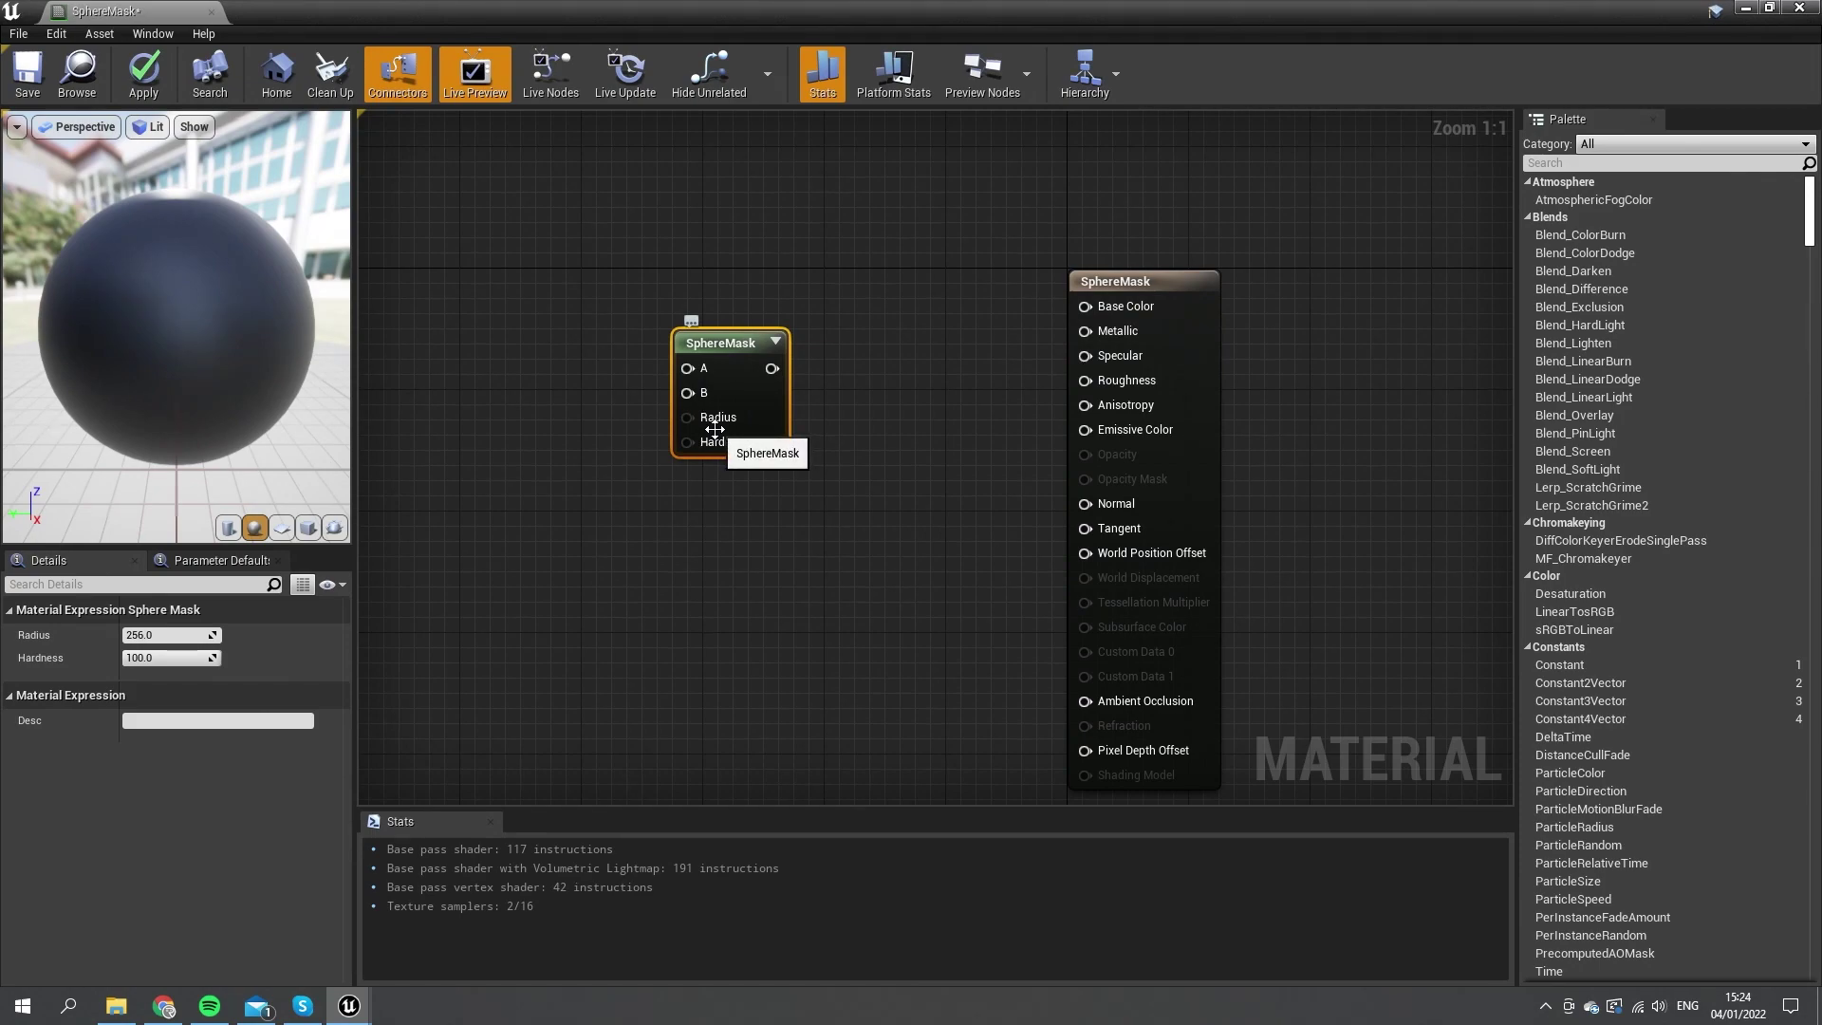
right_drag(714, 429, 988, 411)
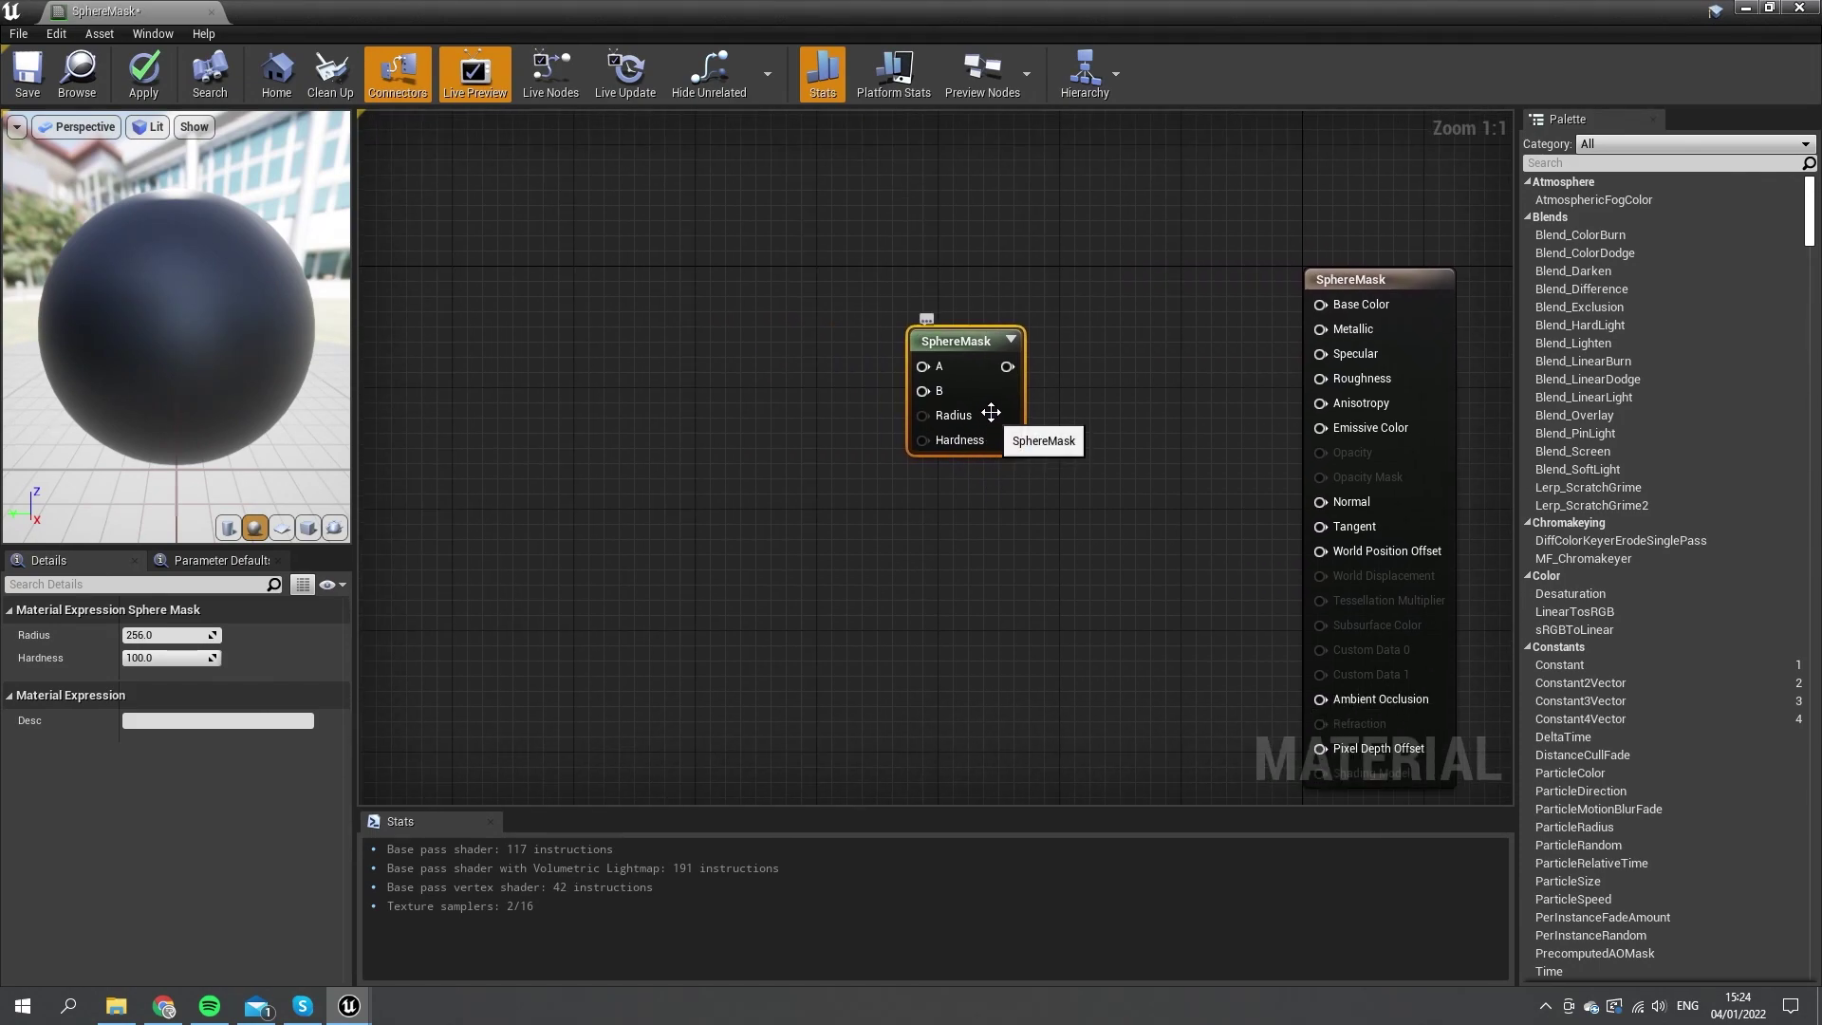
drag(988, 411, 874, 475)
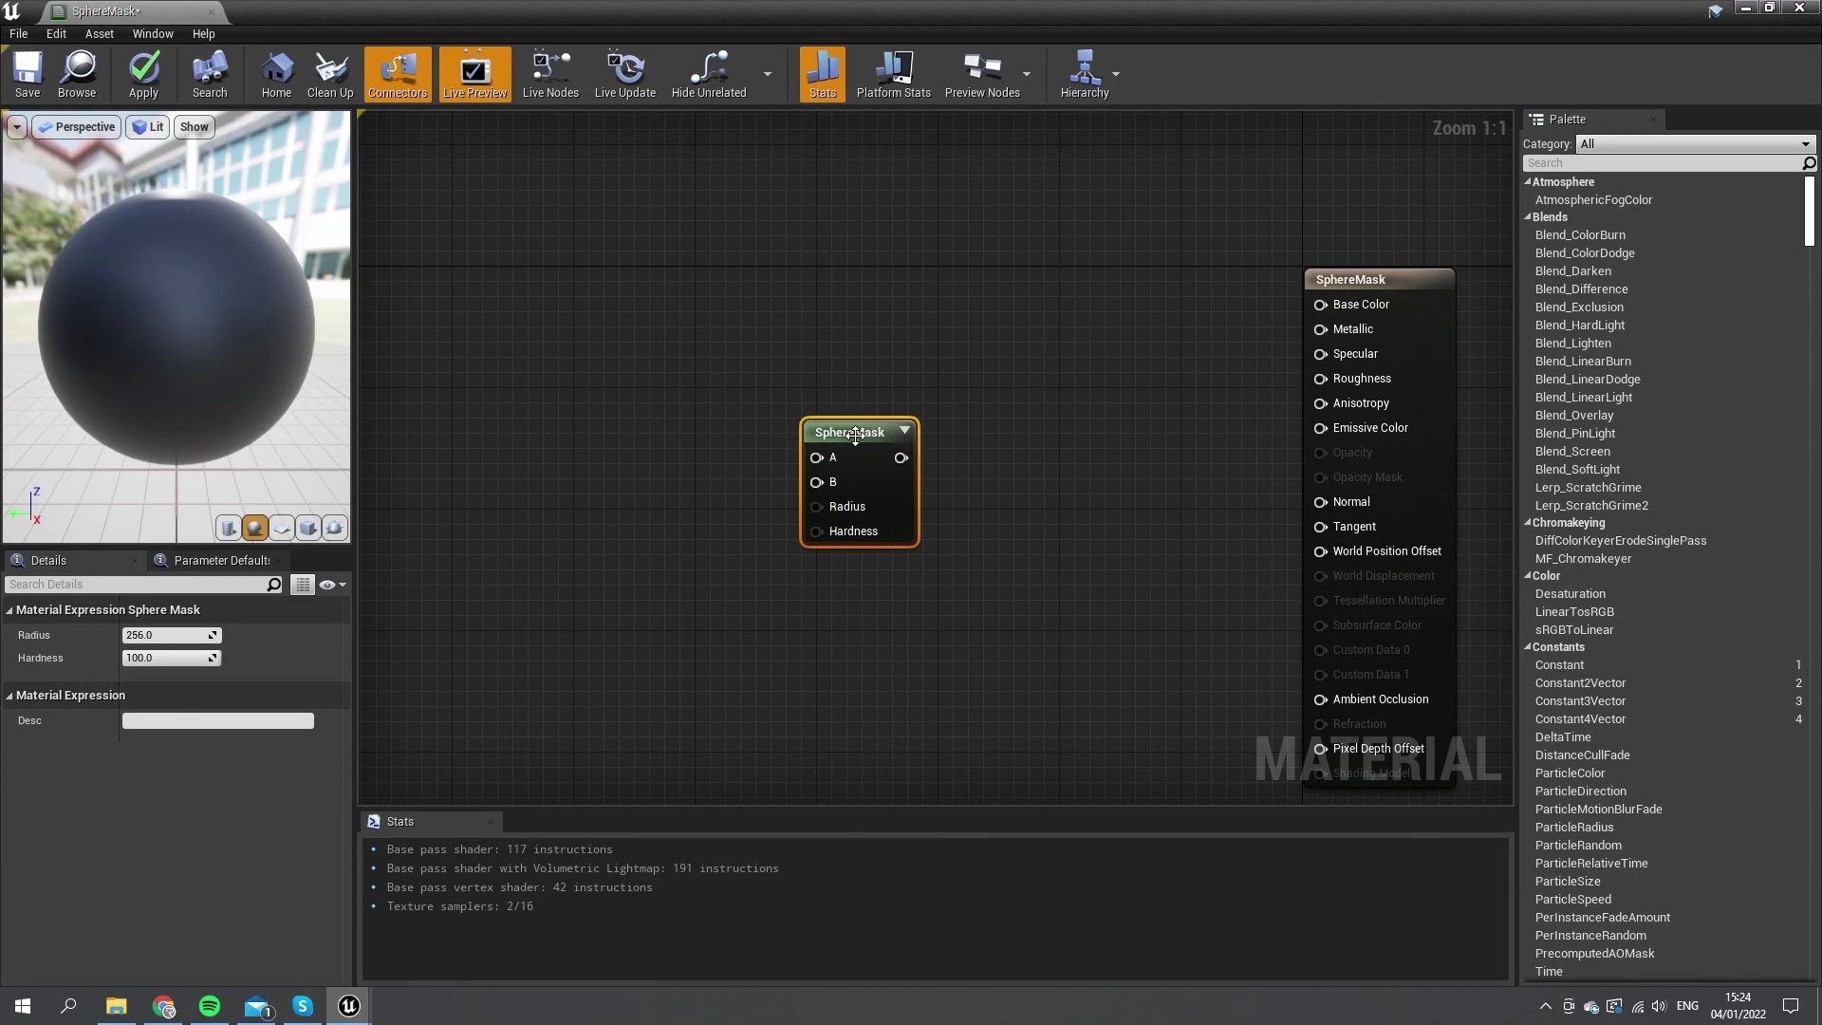
drag(855, 435, 810, 375)
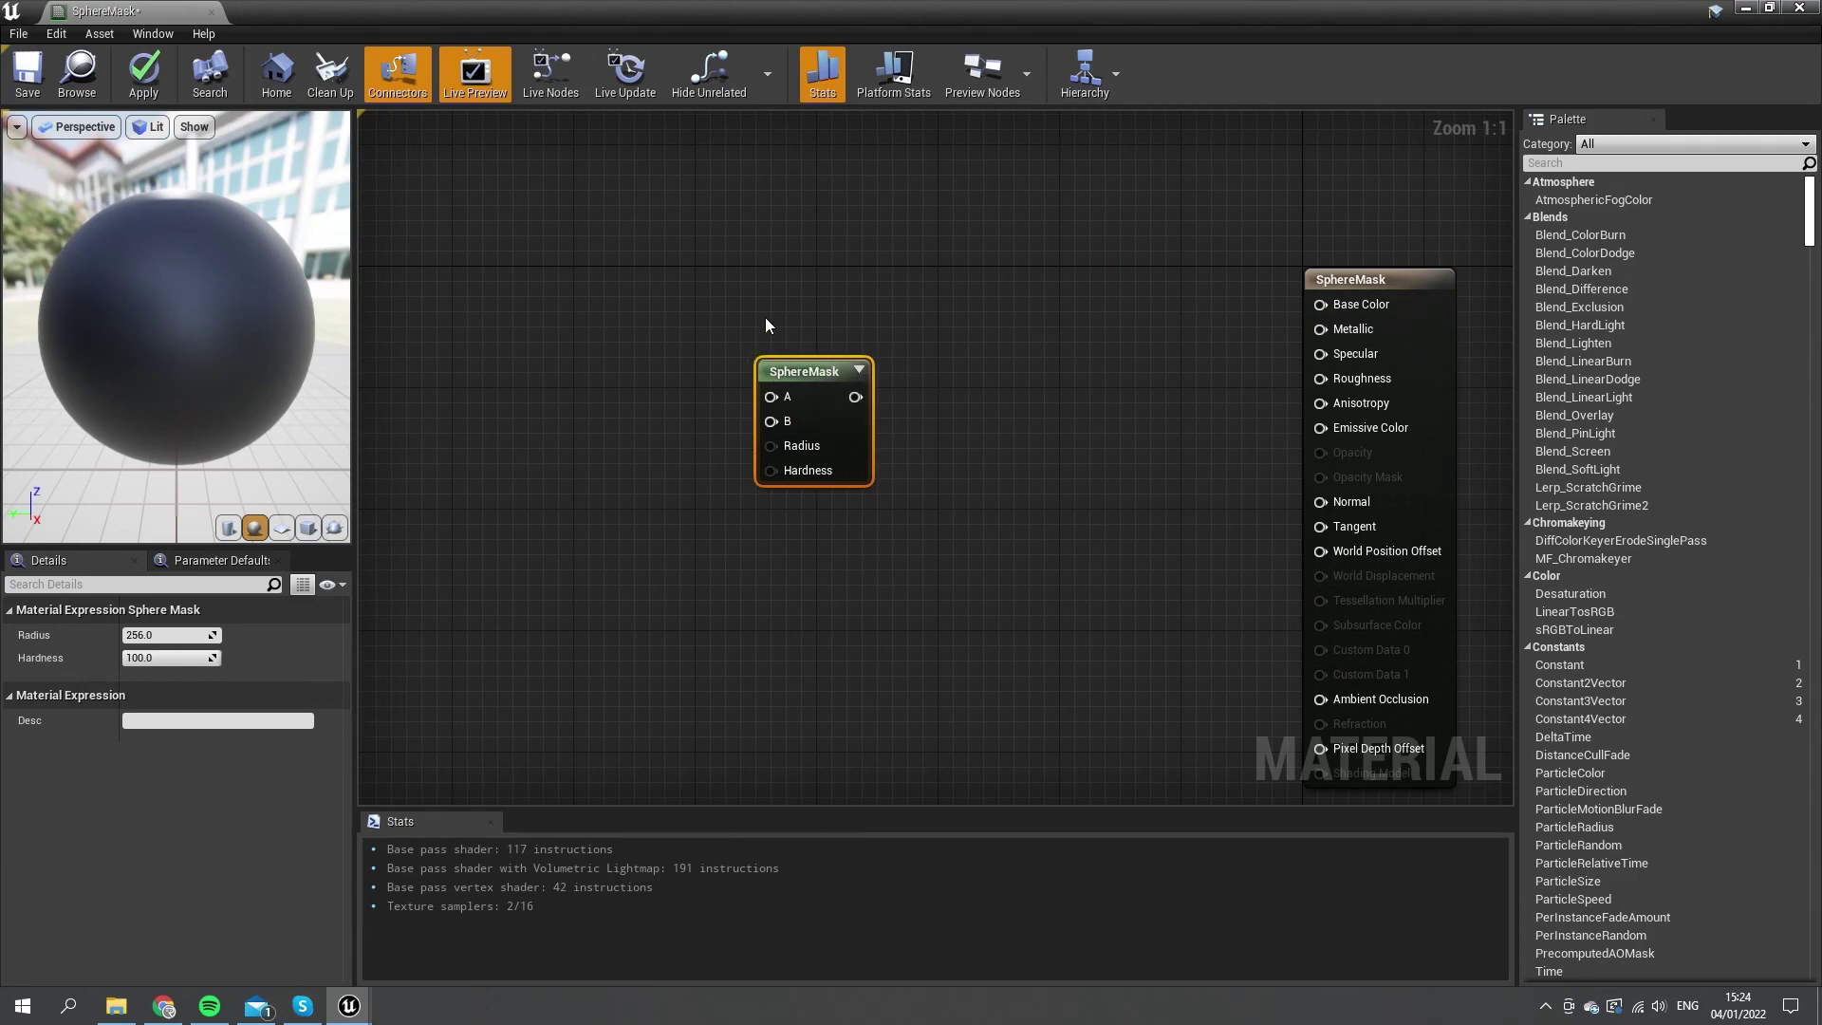
drag(698, 316, 955, 539)
Add a TexCoord[0] node and wire it into the SphereMask node's A input.
click(536, 287)
drag(545, 289, 771, 396)
drag(608, 353, 592, 308)
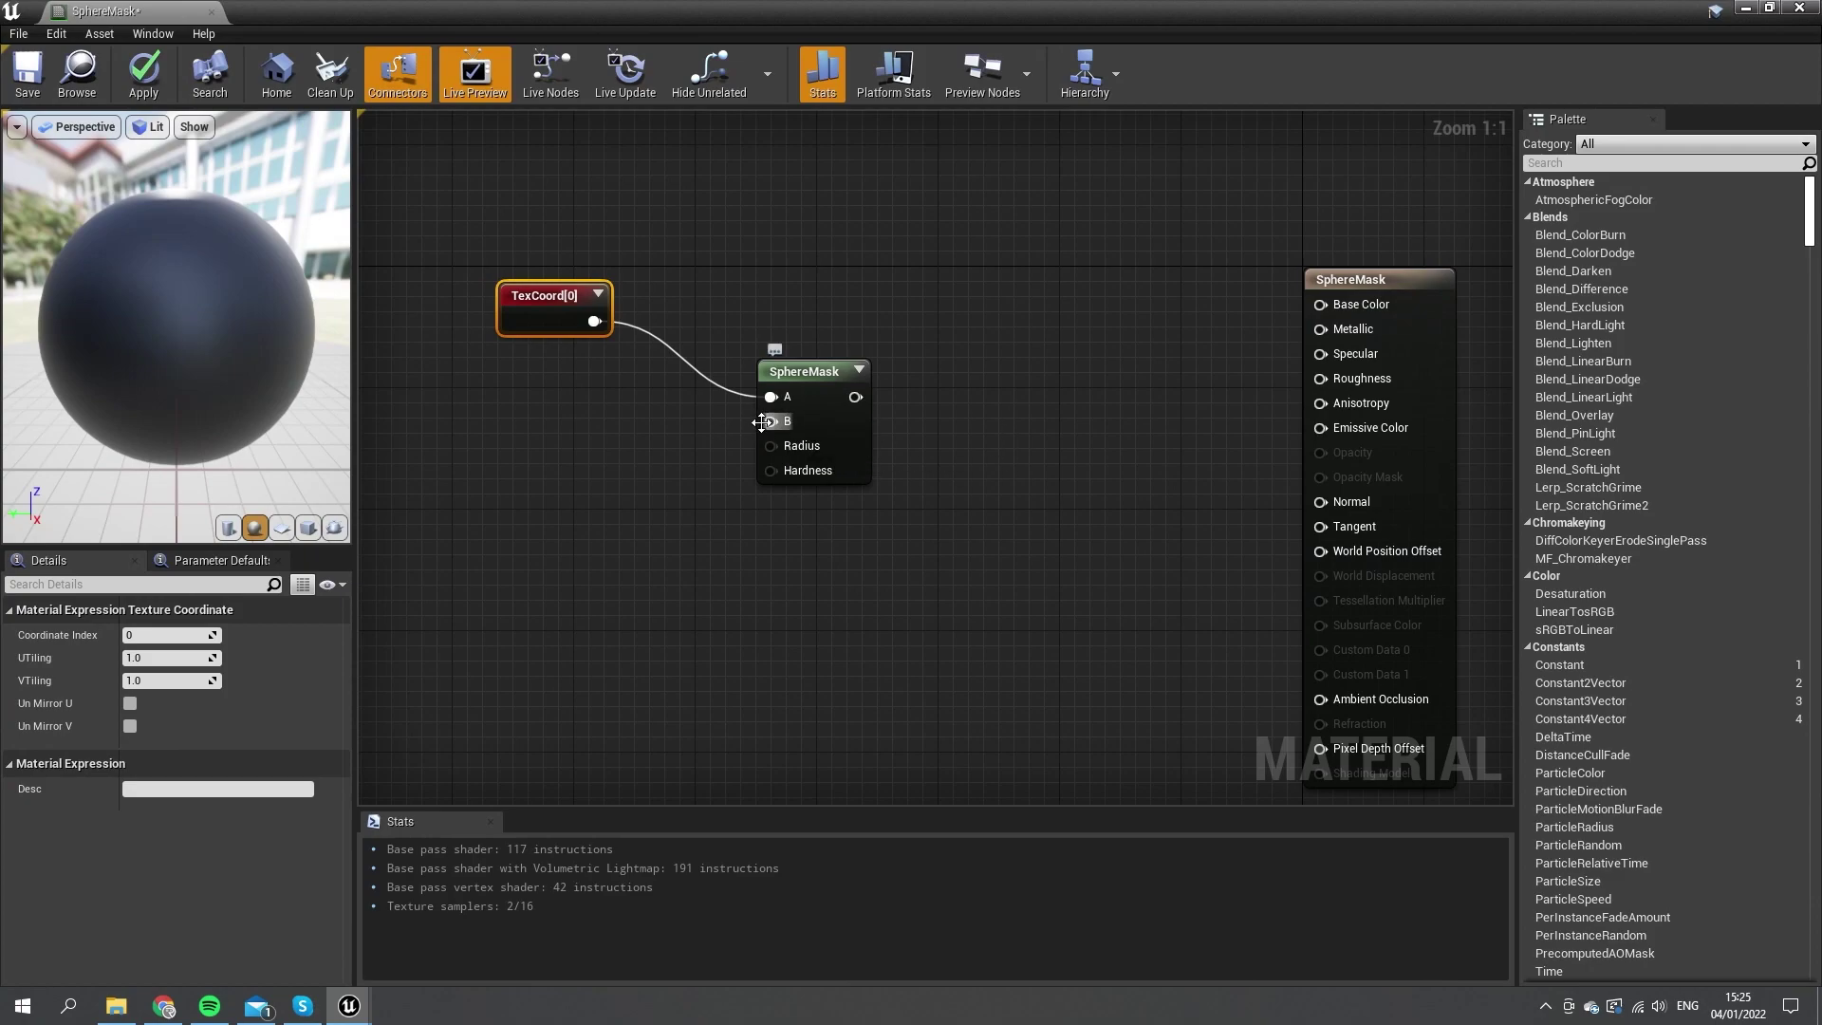
drag(549, 326, 549, 311)
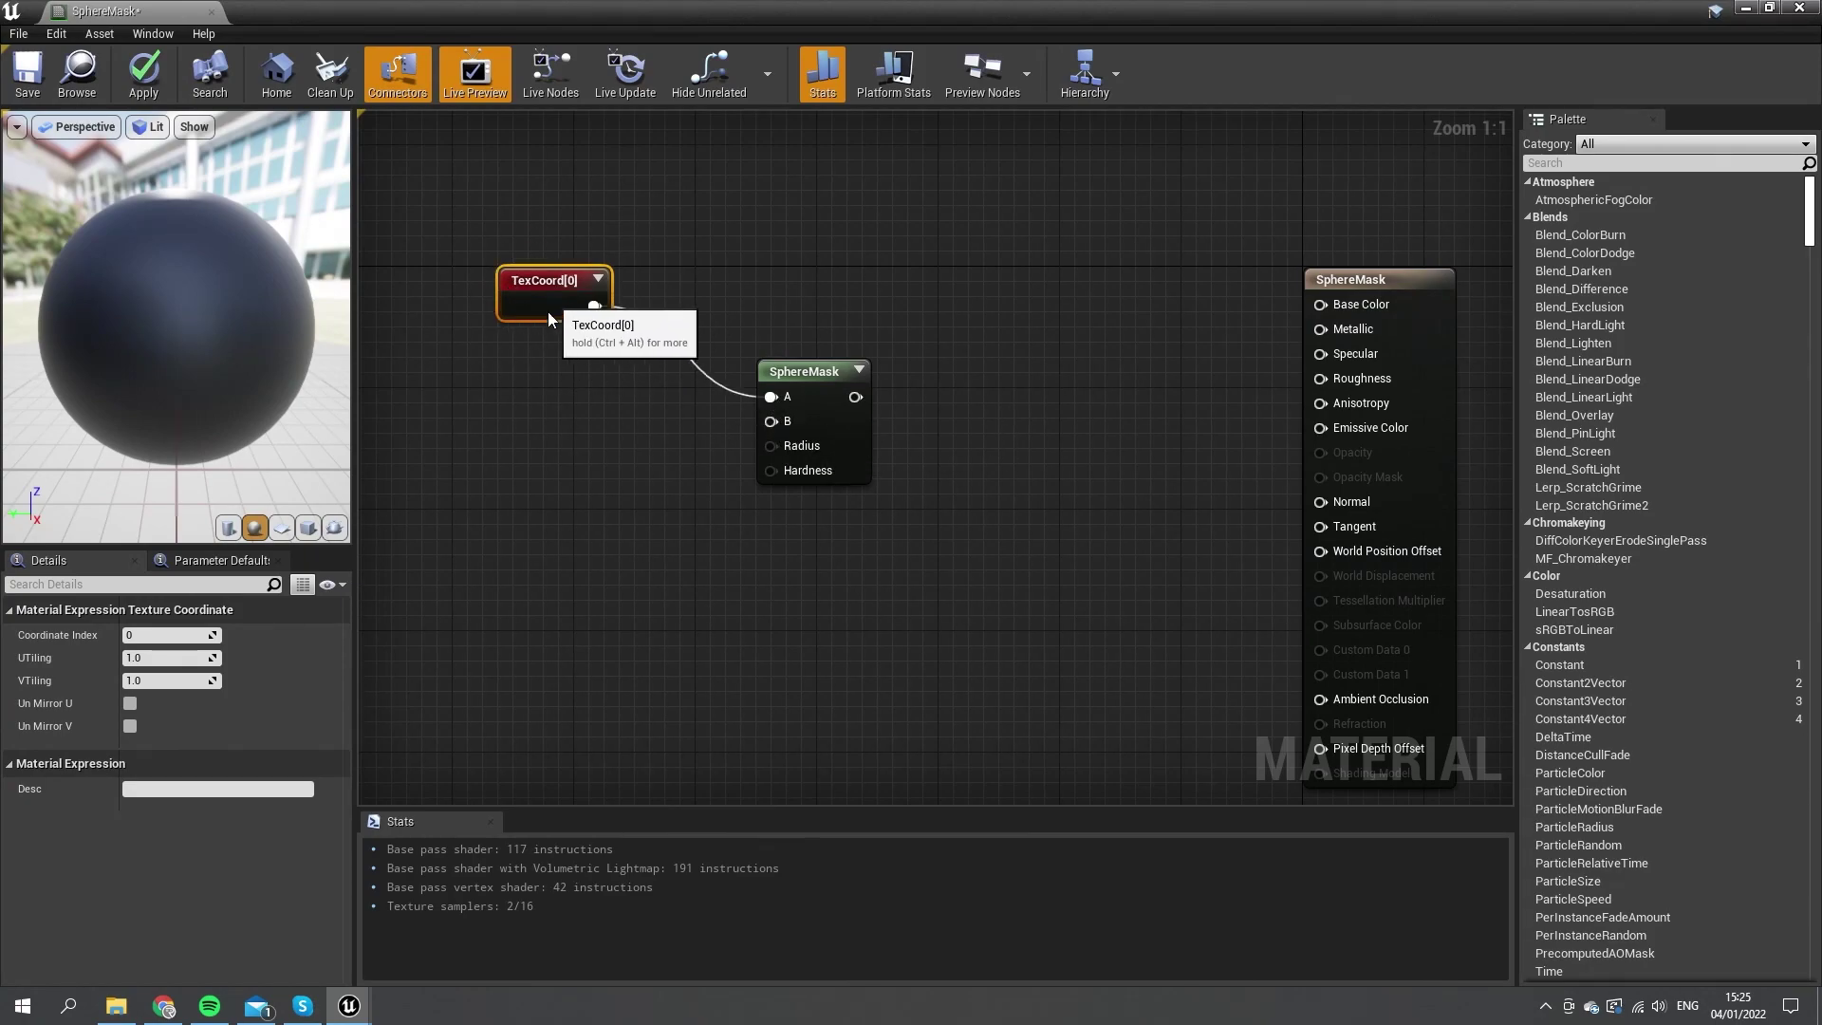
Wire a Constant2Vector set to 0.5,0.5 into SphereMask B and expand the node's preview.
click(568, 434)
drag(557, 409, 756, 423)
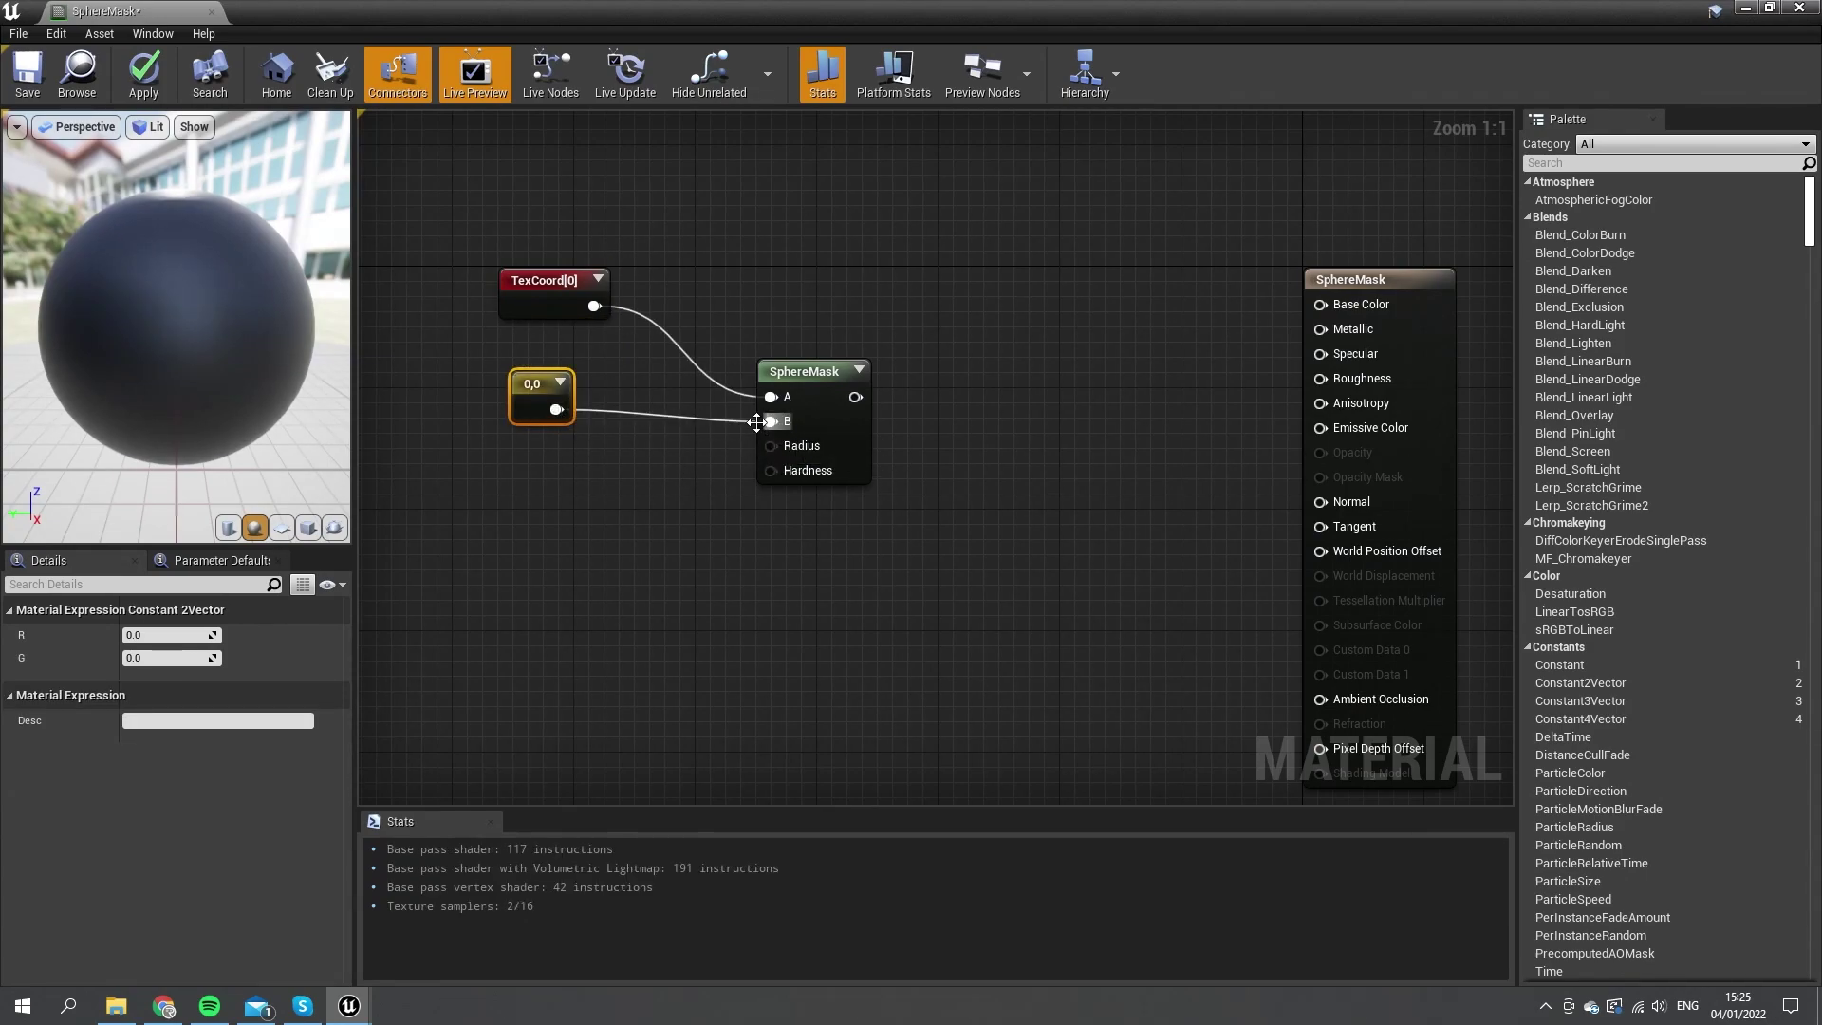
click(174, 637)
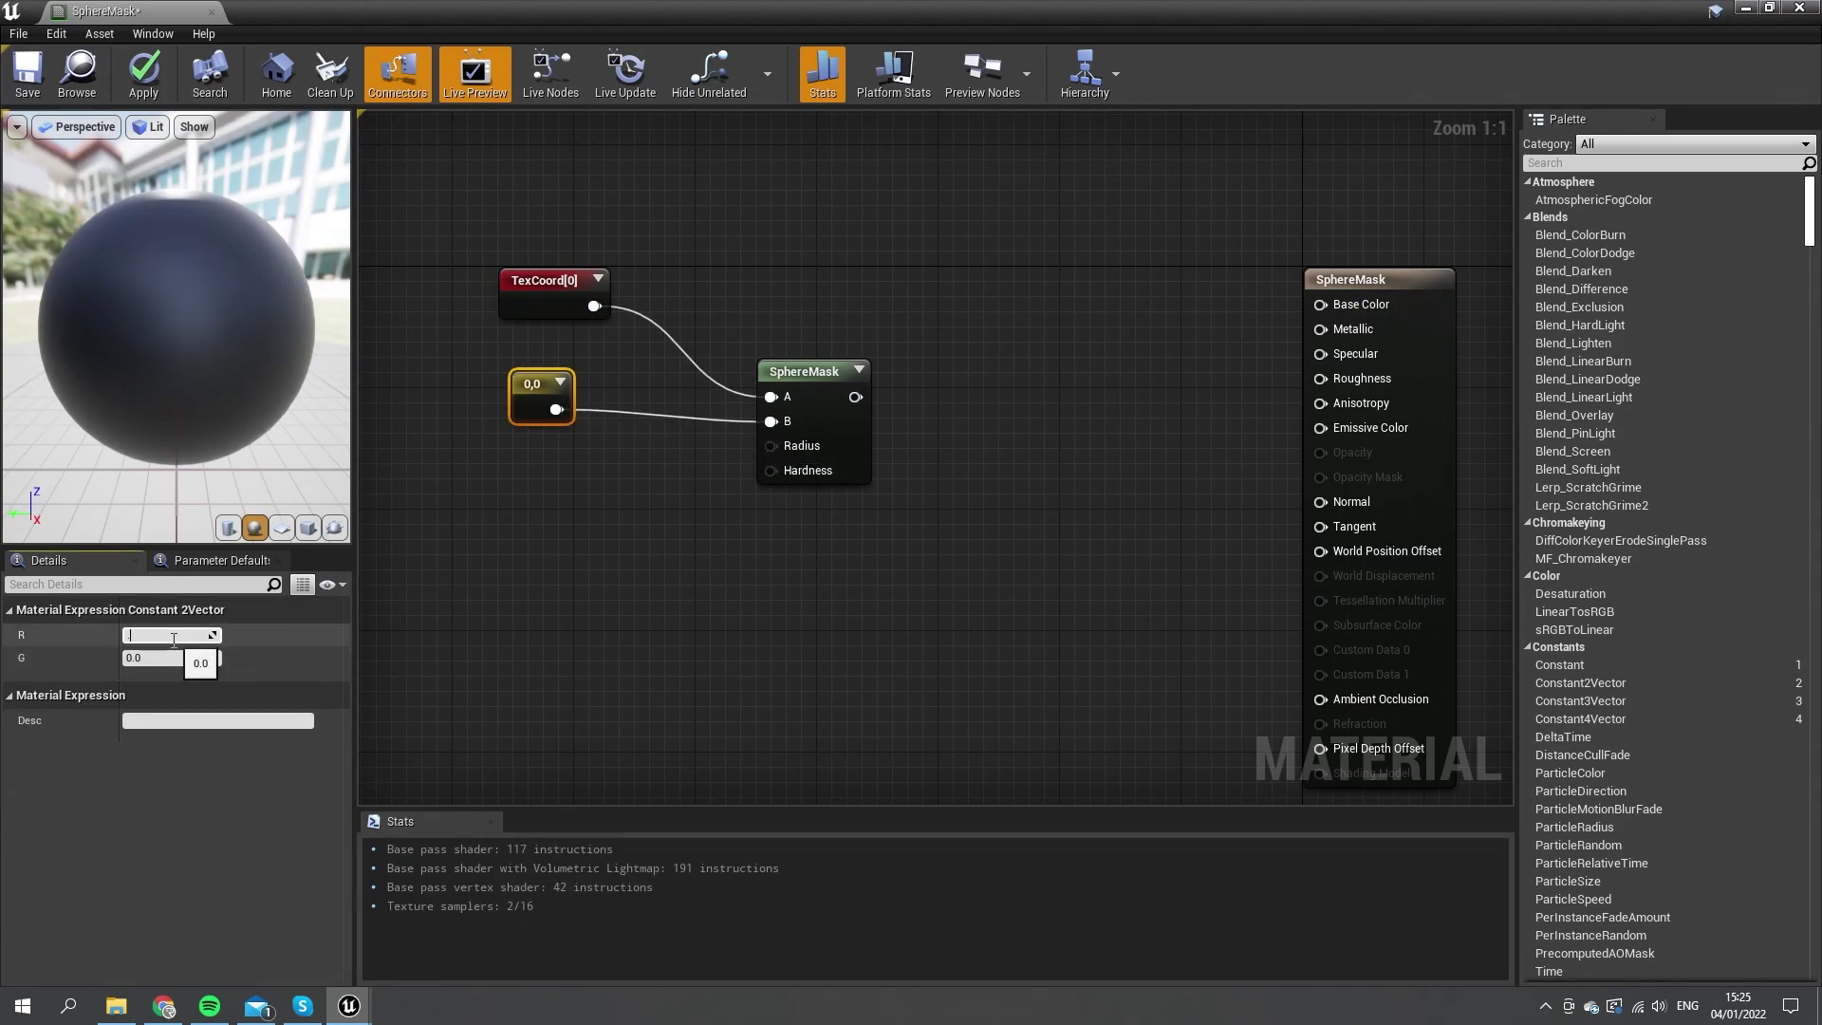
text(0.5)
key(Tab)
text(.5)
key(Return)
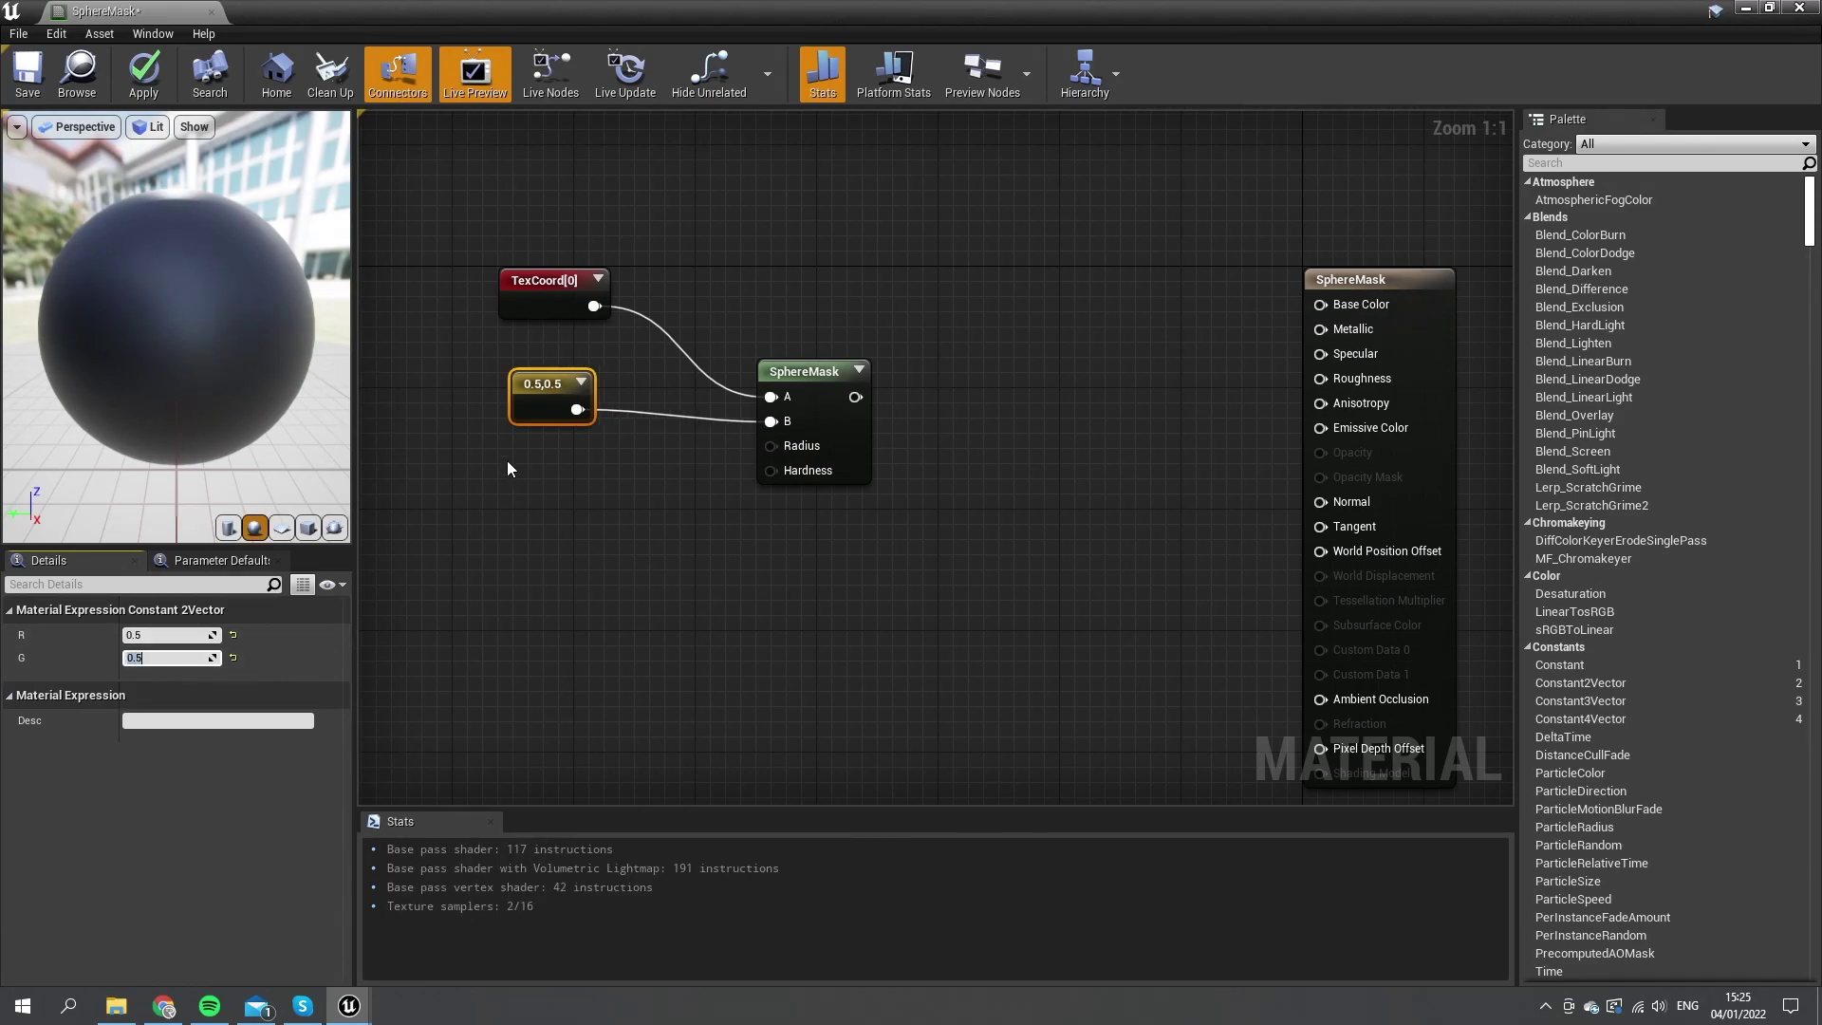
click(859, 370)
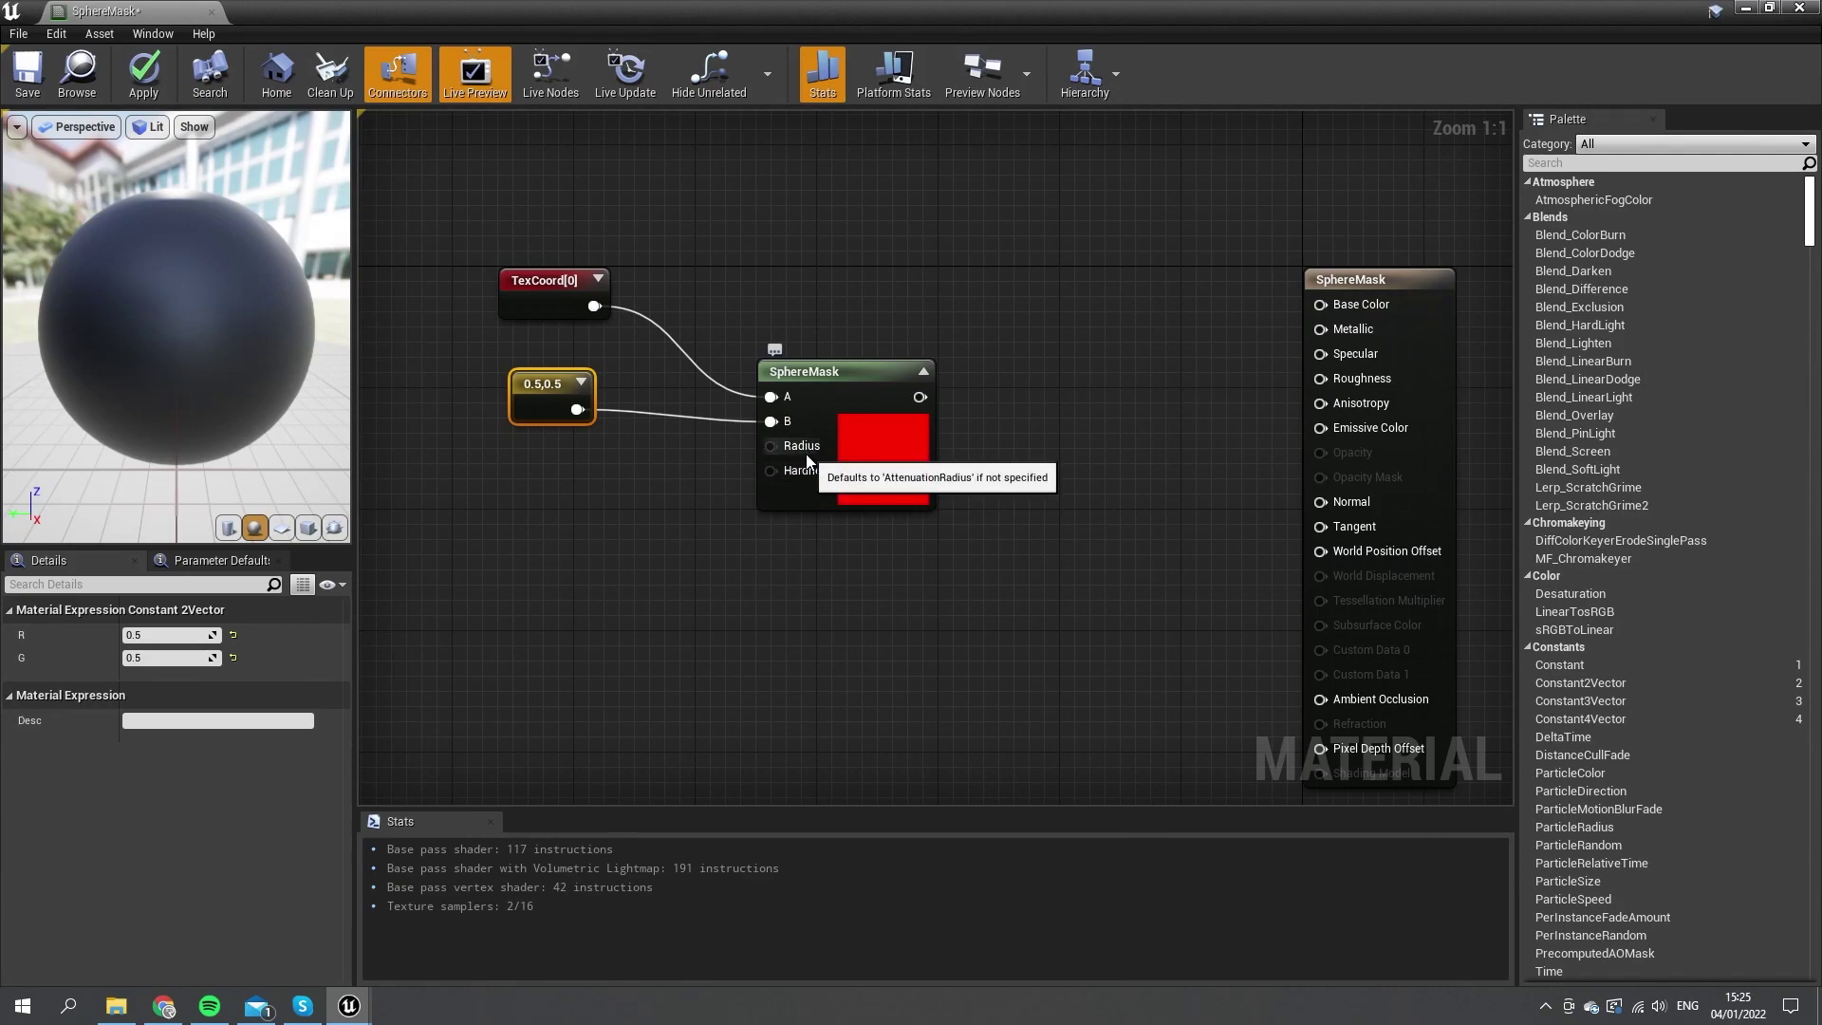
Set the SphereMask node's Radius to 0.5.
click(826, 408)
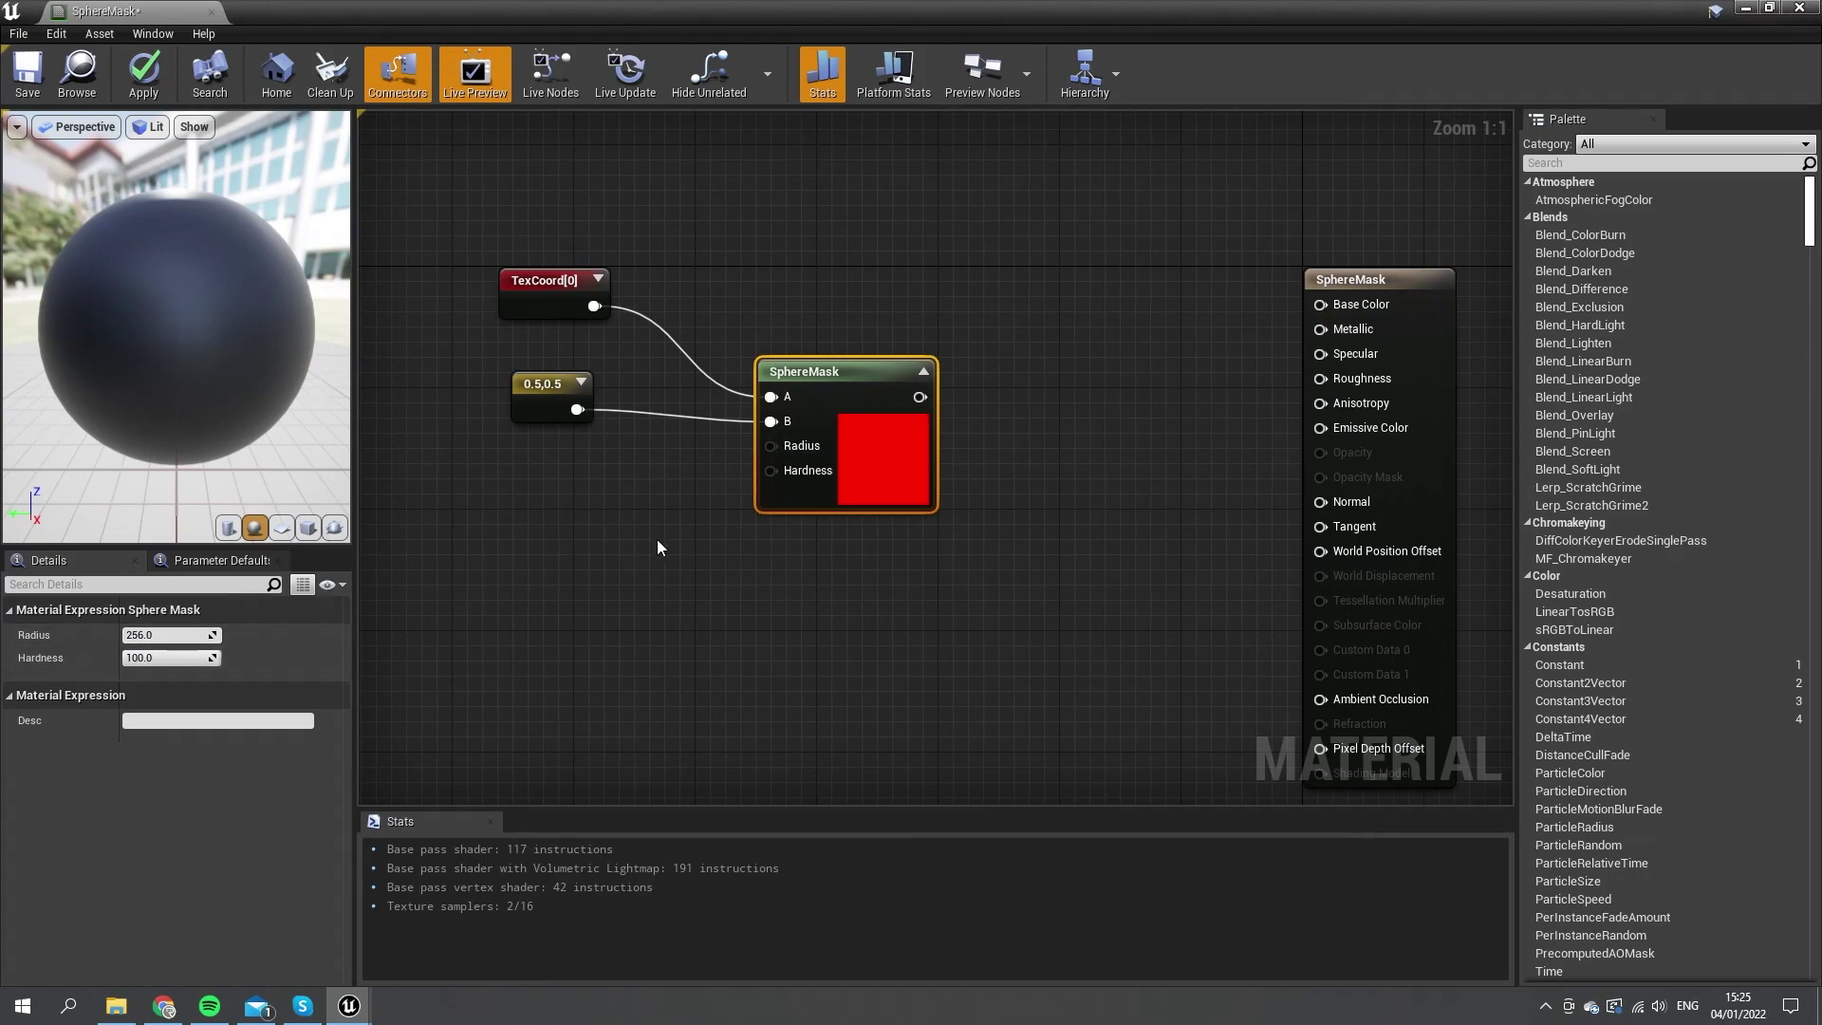
click(193, 636)
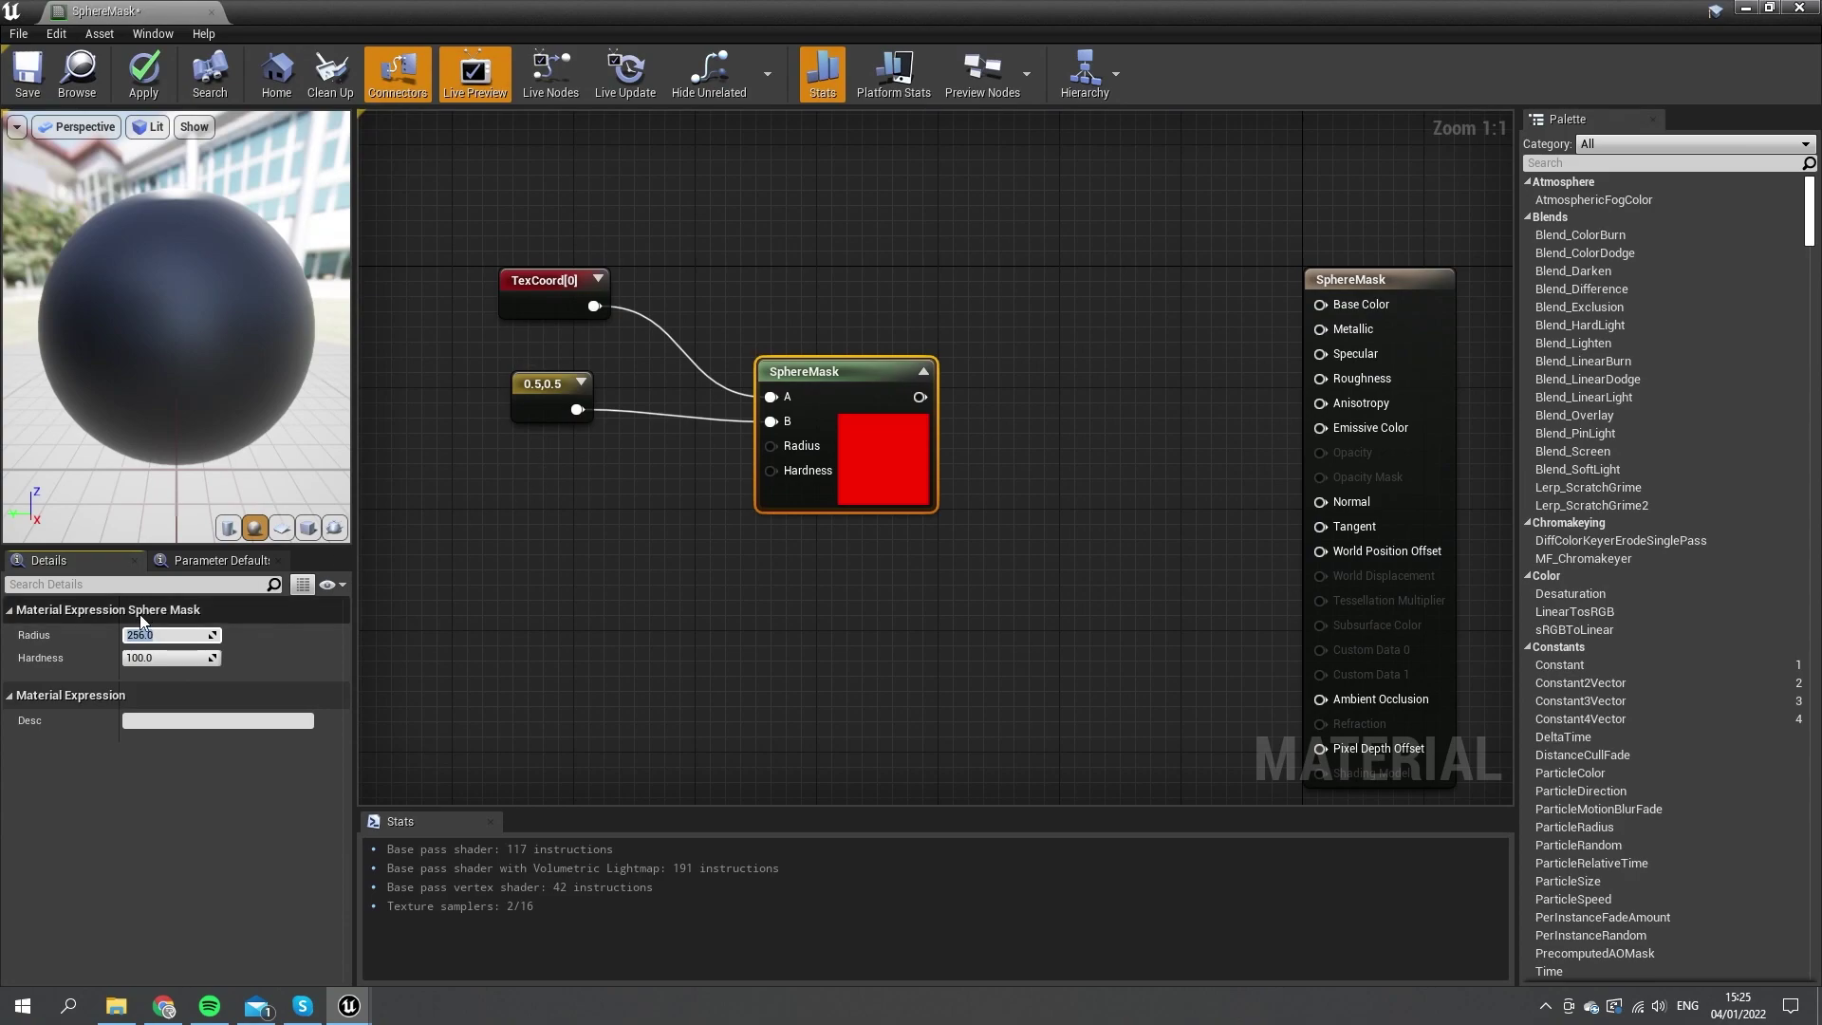
text(0.5)
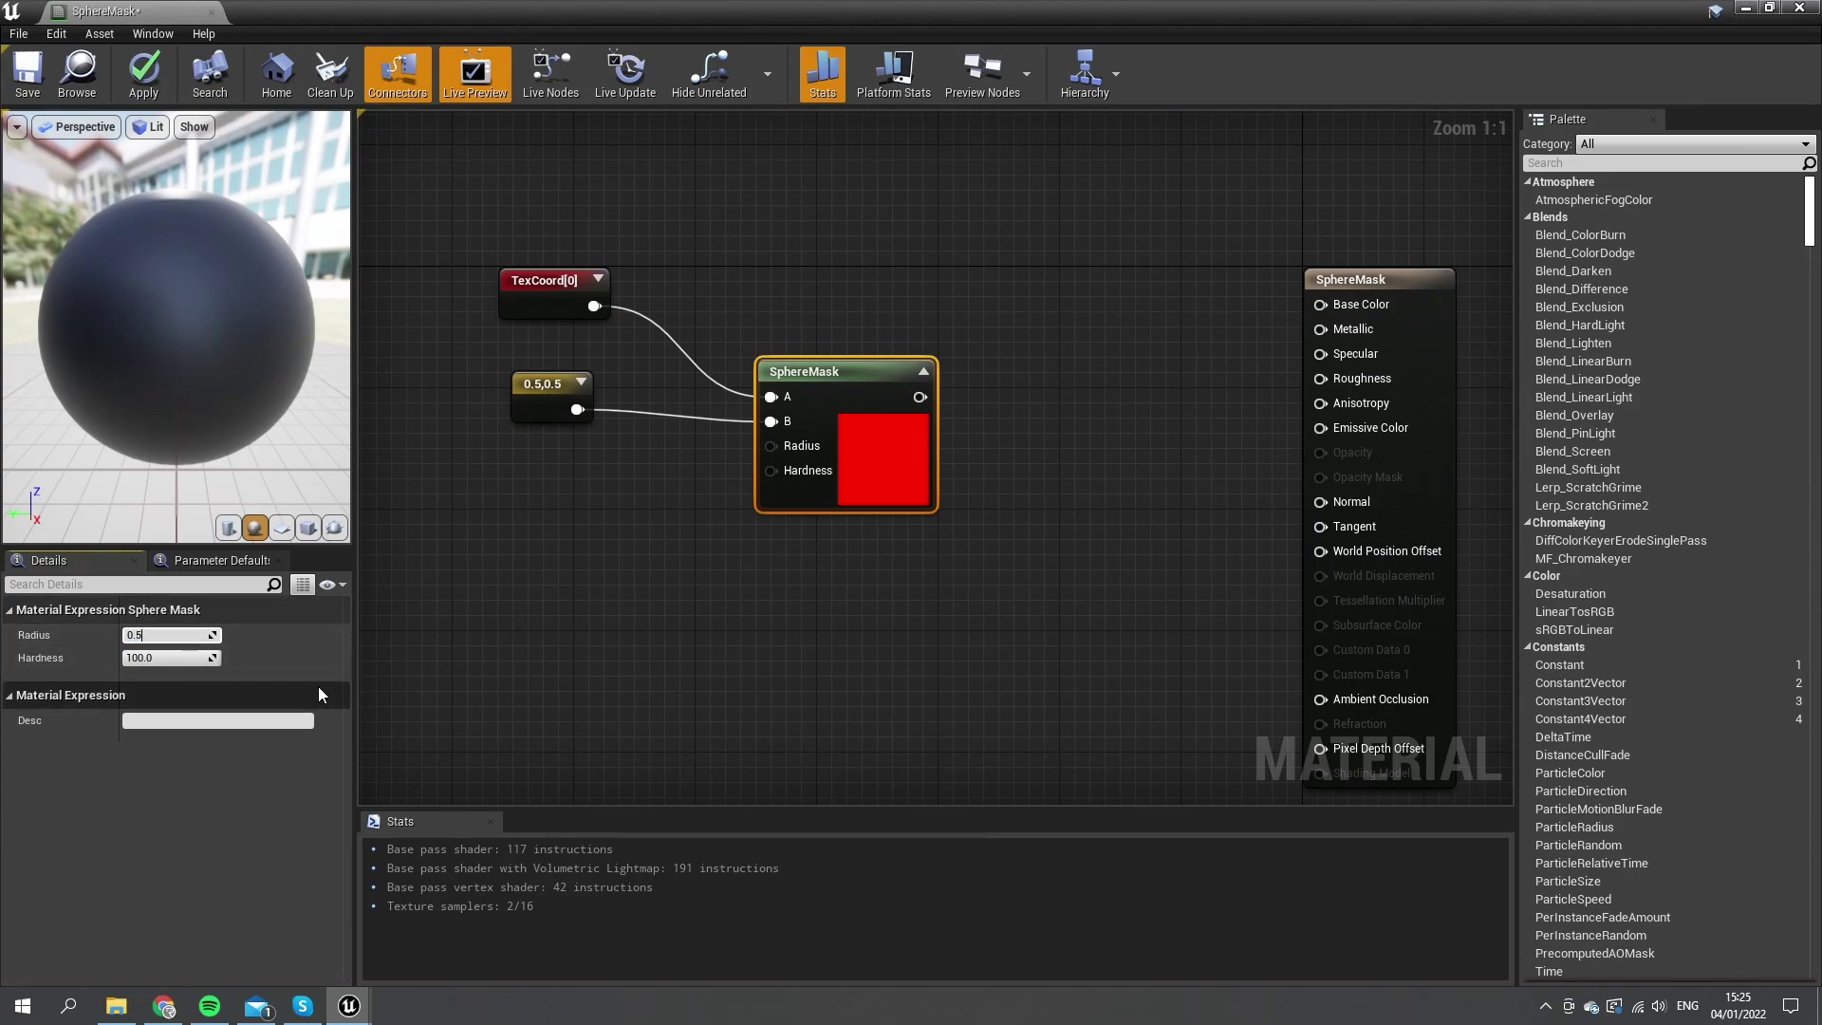
key(Return)
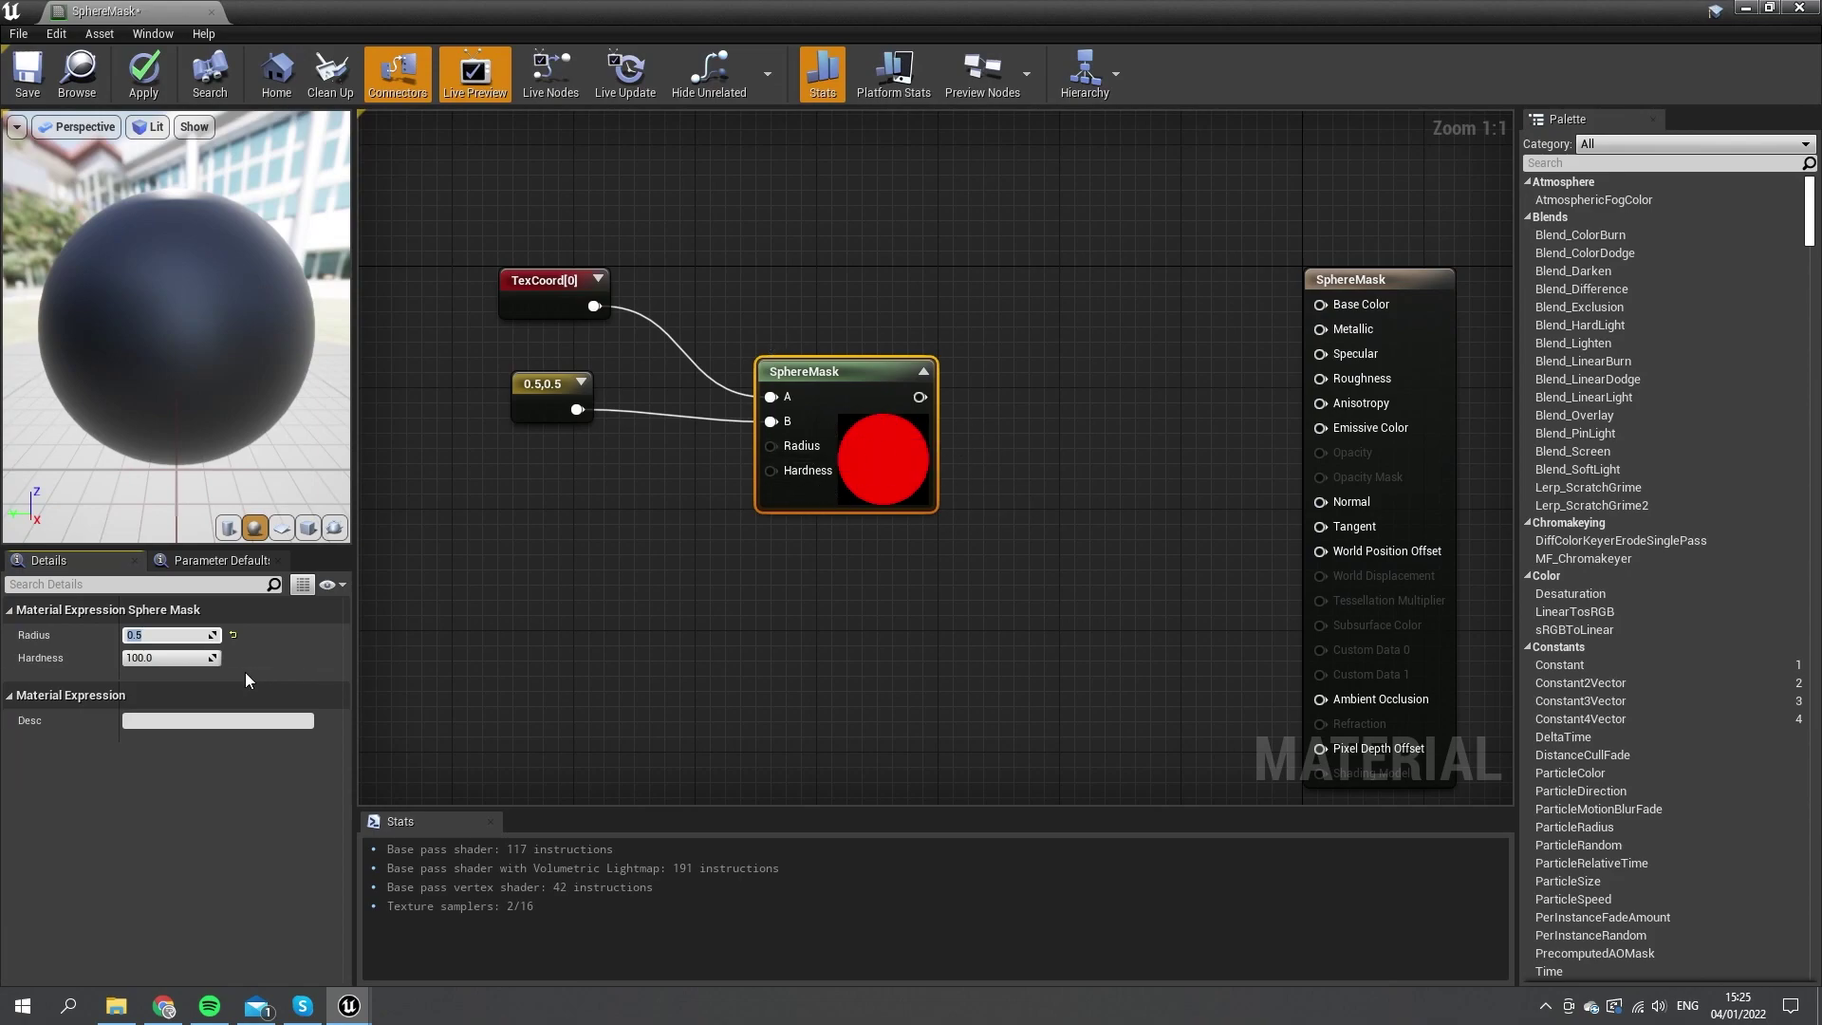
Try Hardness 0 for a soft edge, then restore Hardness to 100.
click(185, 658)
text(0)
key(Return)
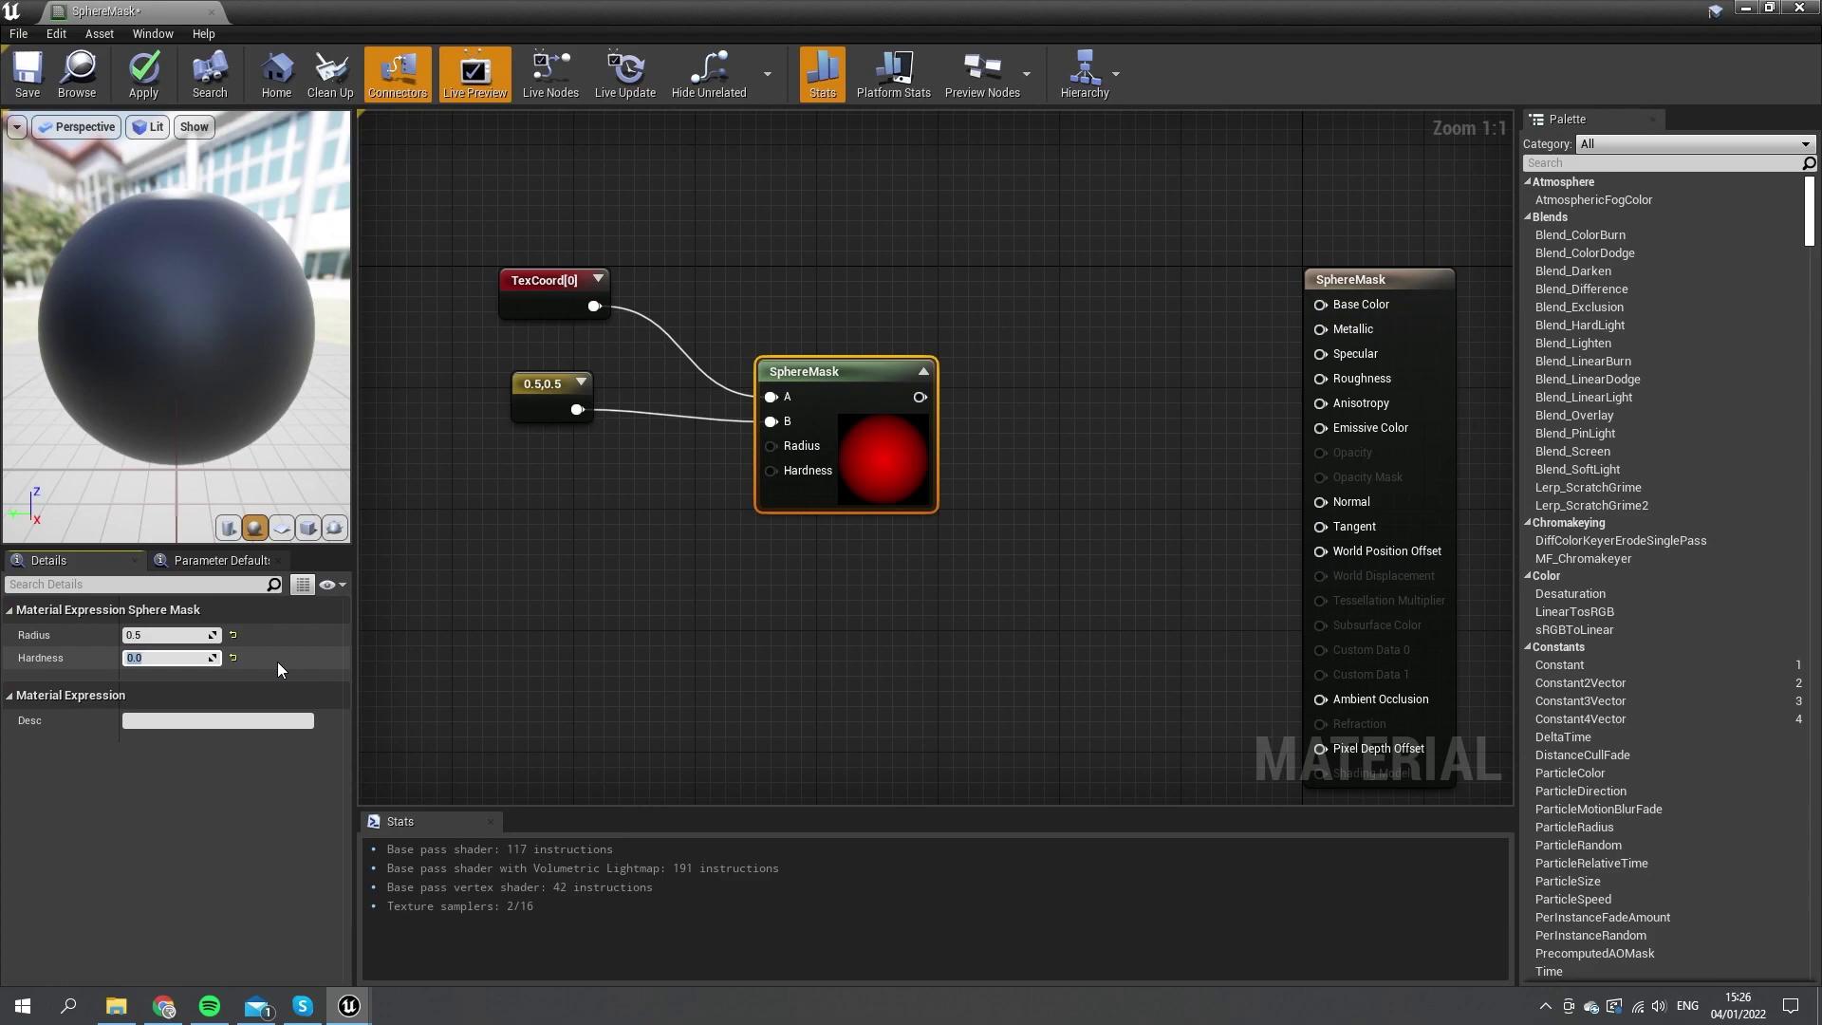
text(100)
key(Return)
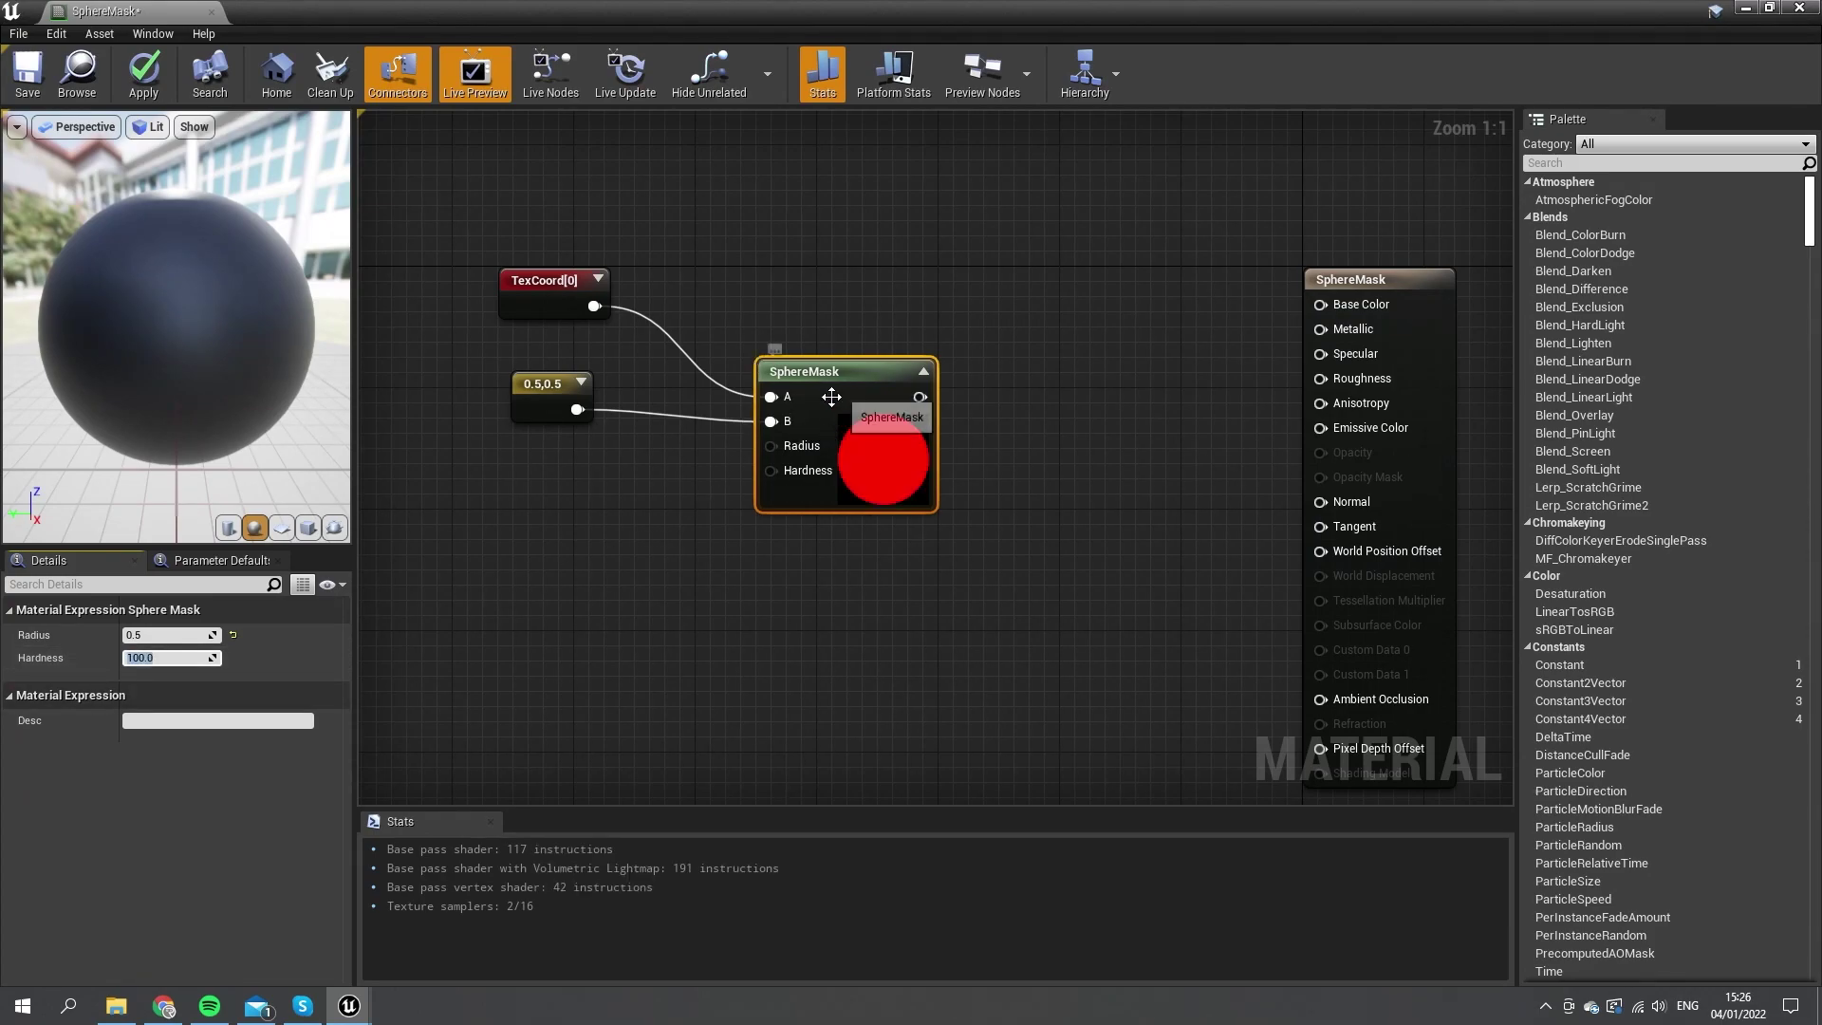
Duplicate the TexCoord, constant and SphereMask nodes, placing the copies below the originals.
drag(863, 441, 802, 380)
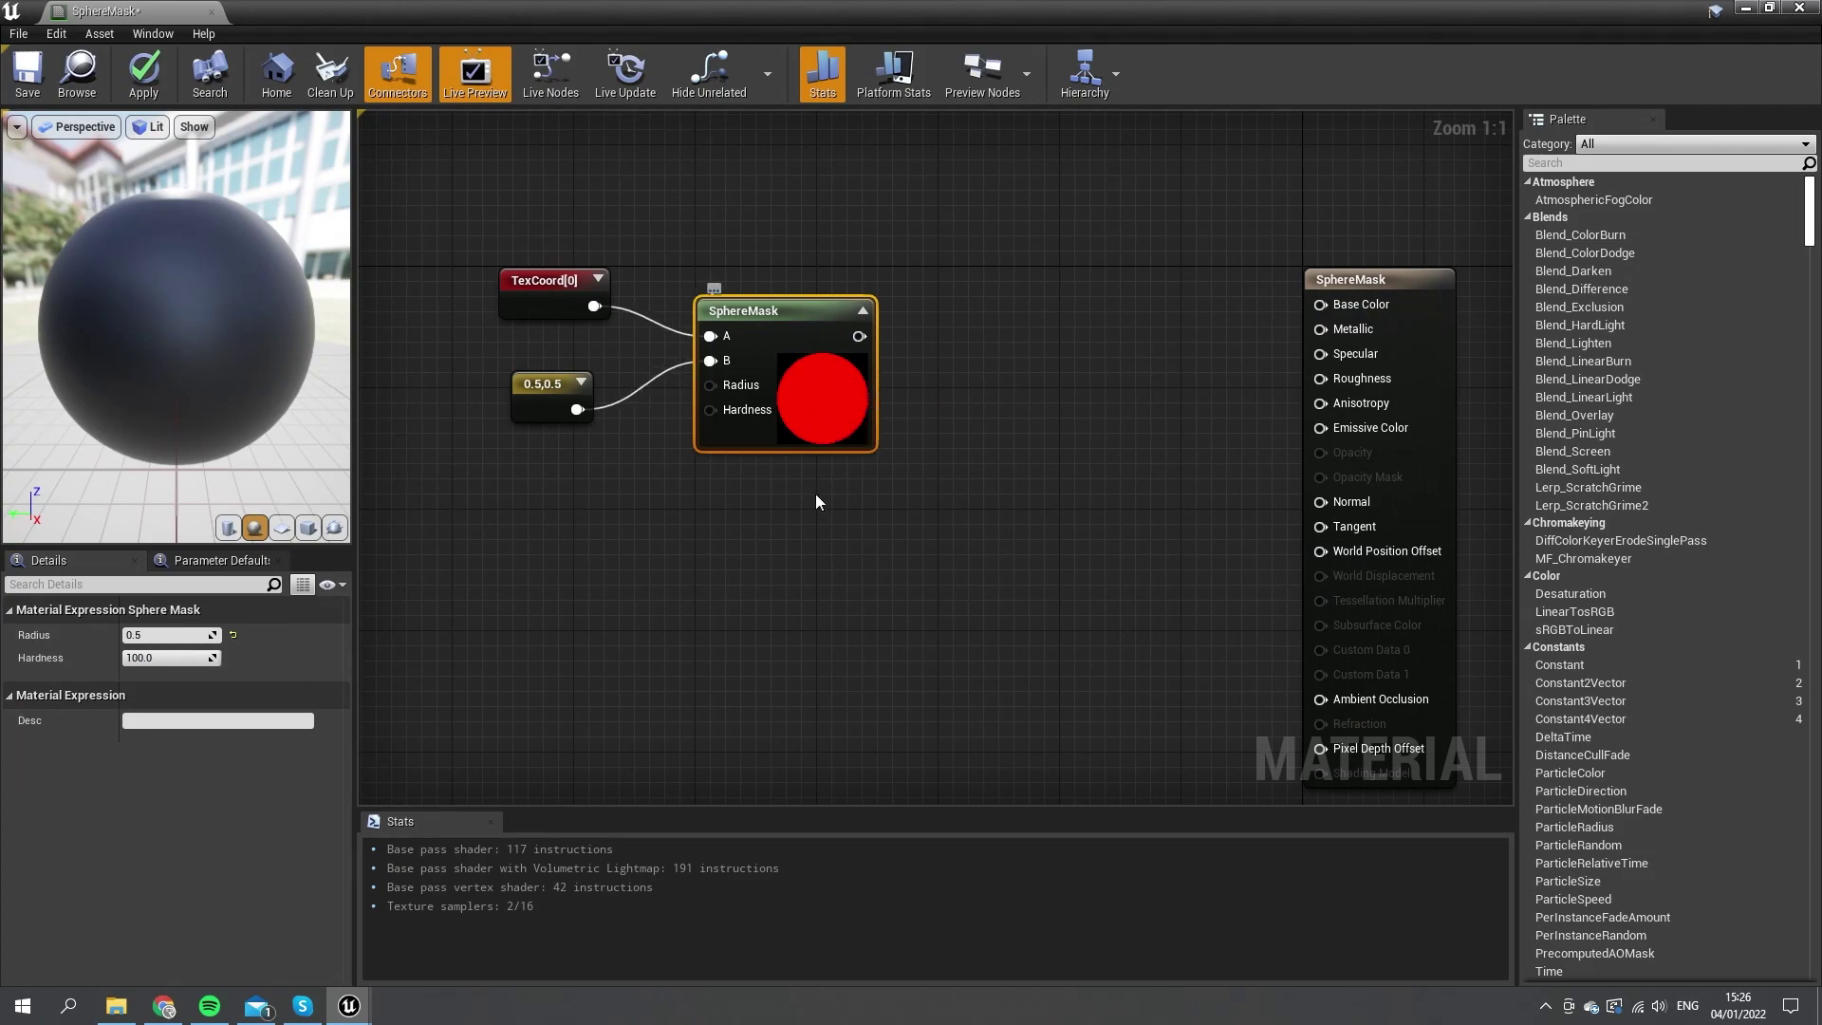
drag(816, 537, 534, 243)
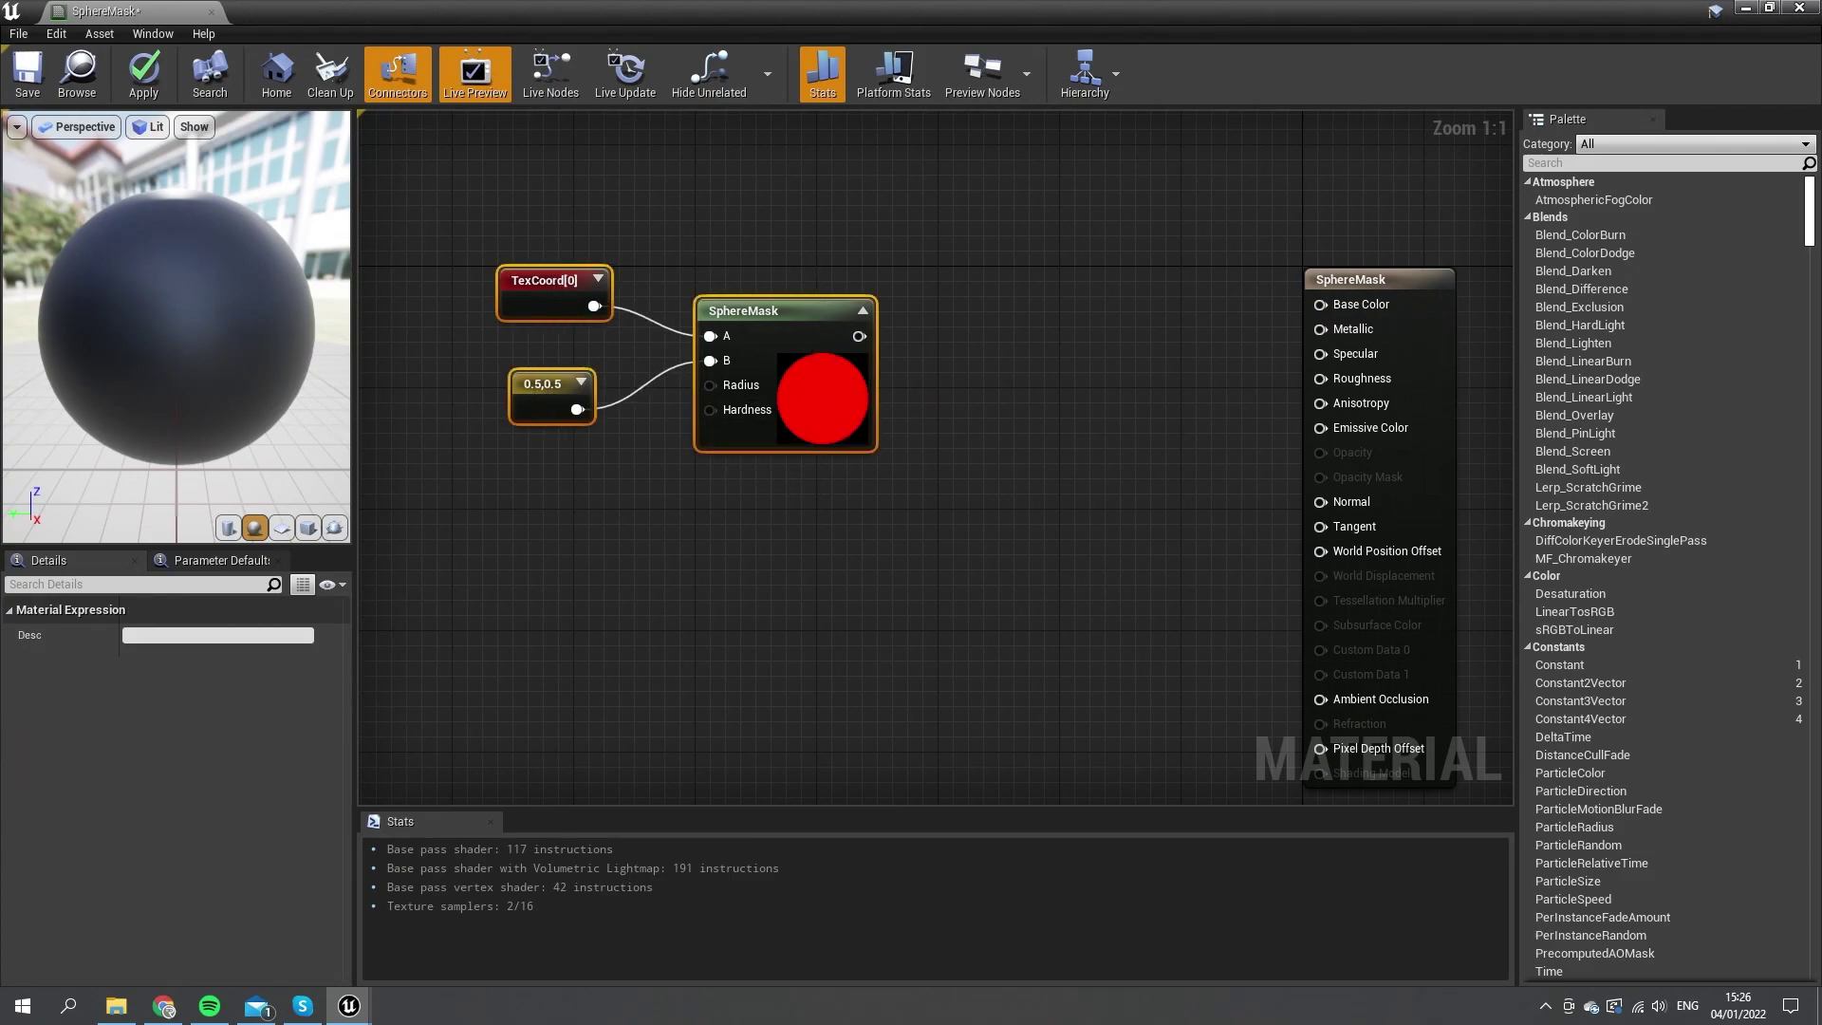
right_drag(881, 426, 986, 489)
drag(986, 489, 848, 442)
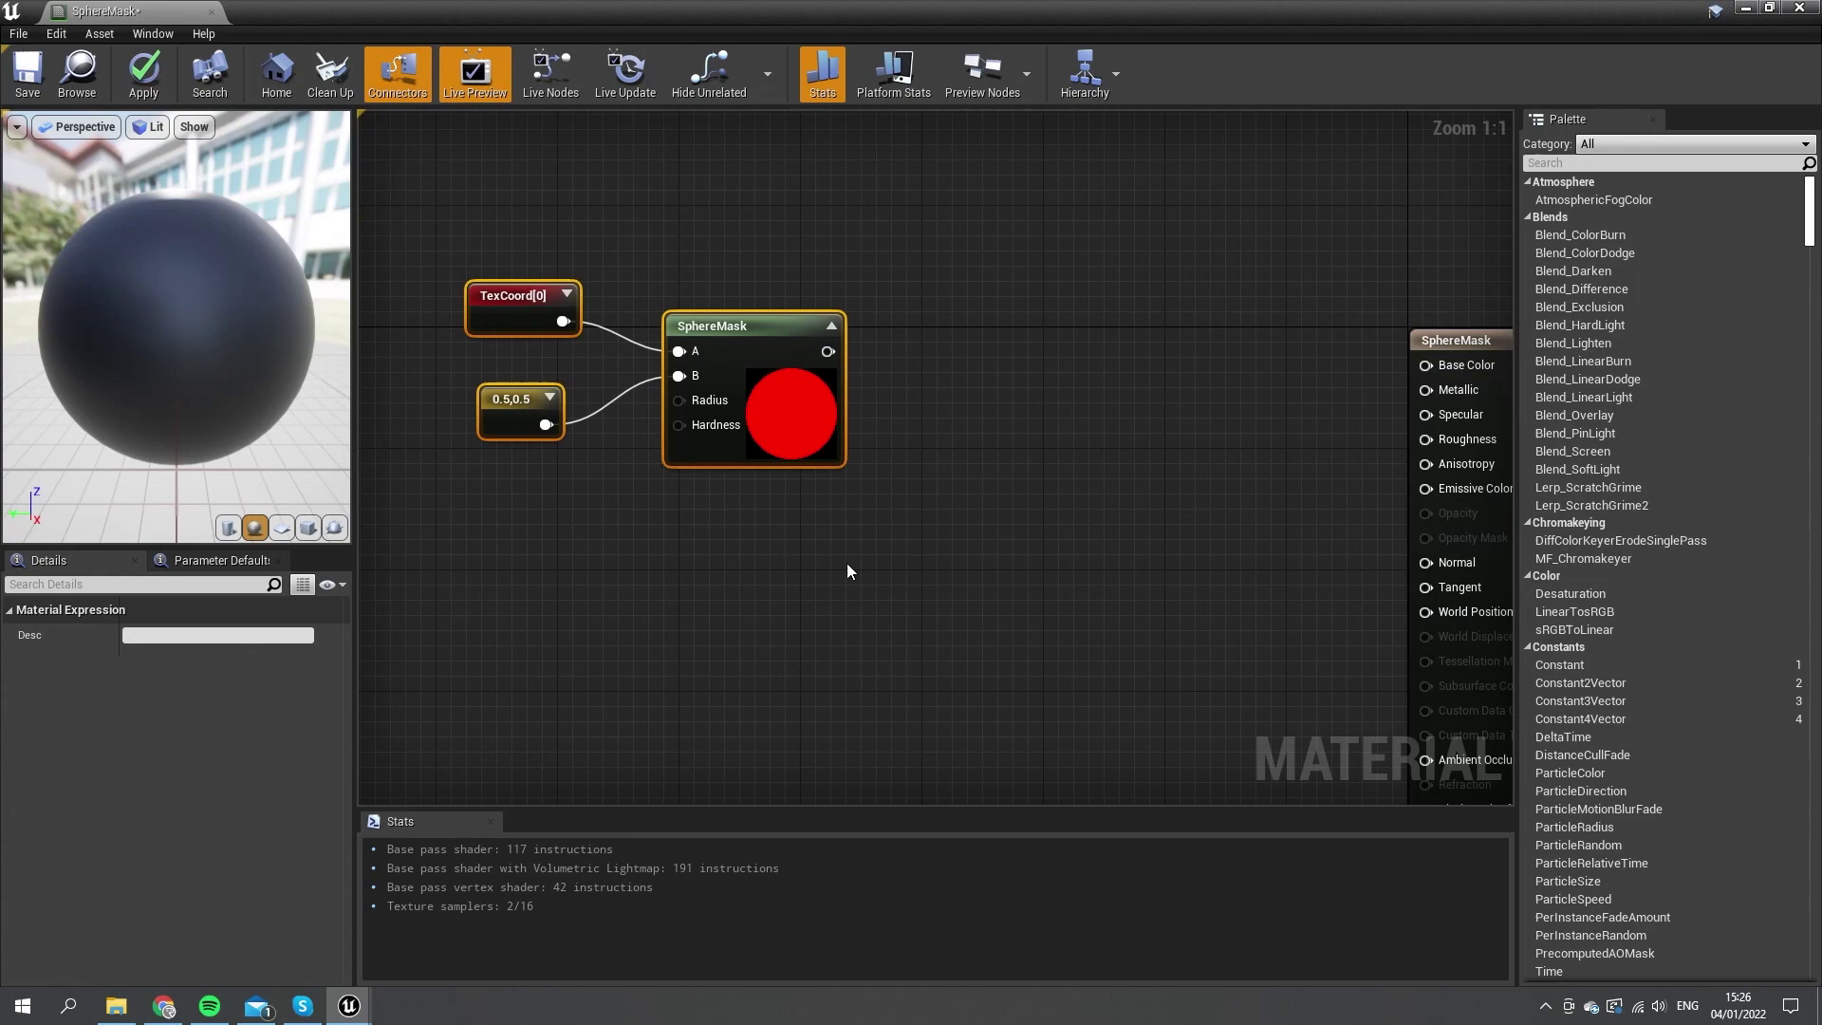
drag(776, 548, 403, 304)
key(ctrl+w)
drag(844, 587, 838, 619)
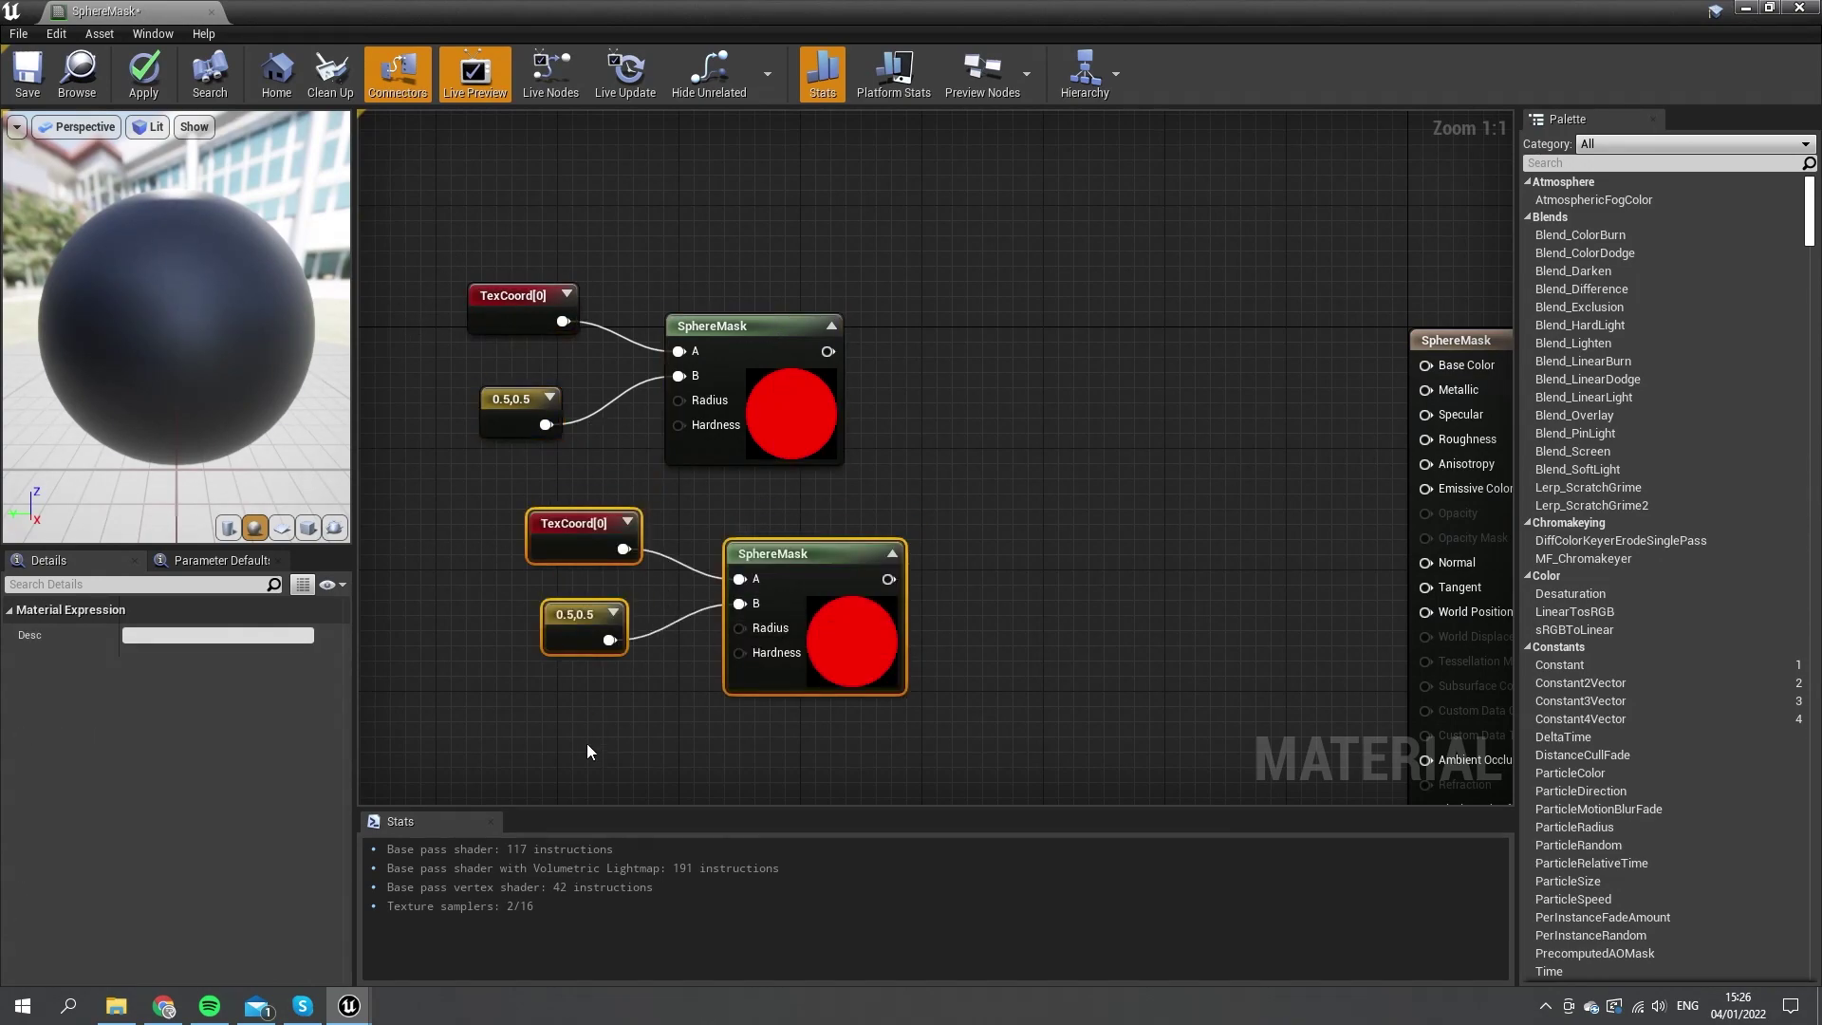
Set the duplicated SphereMask's Radius to 0.4.
click(808, 648)
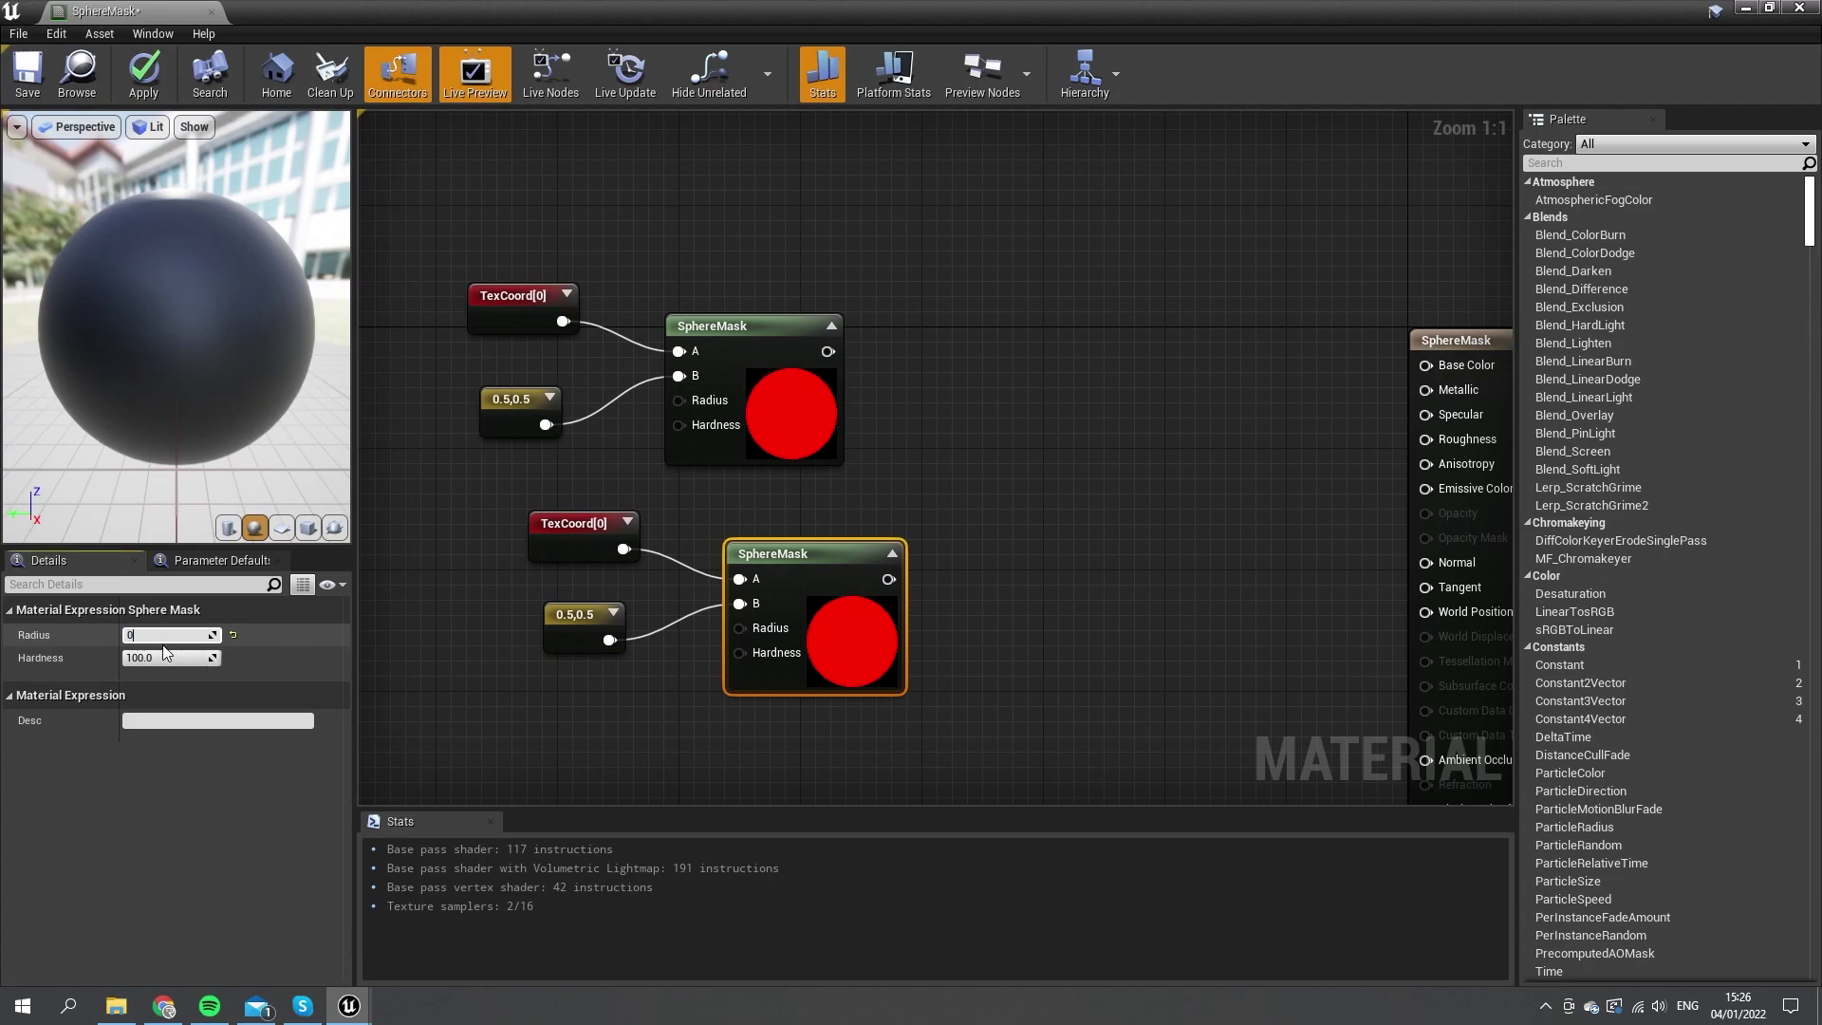
text(0.4)
key(Return)
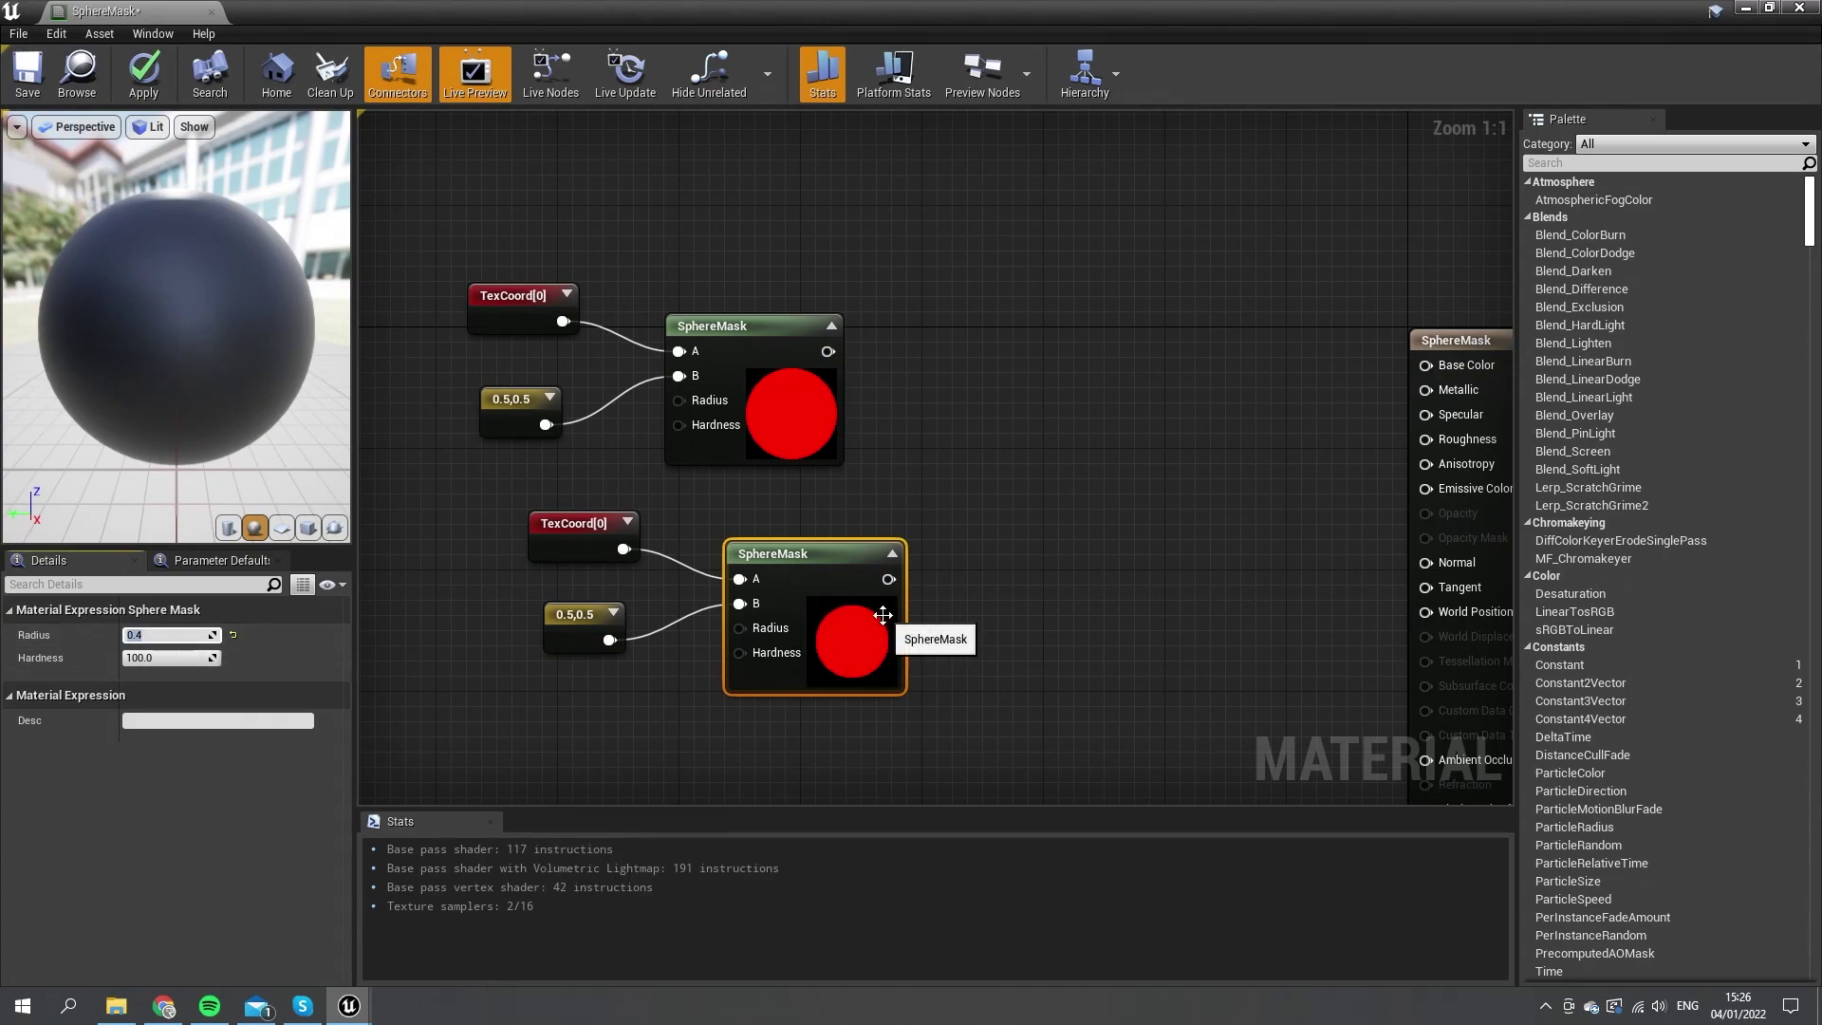
Subtract the lower sphere mask from the upper one with a Subtract node.
drag(827, 351, 992, 480)
text(subtrac)
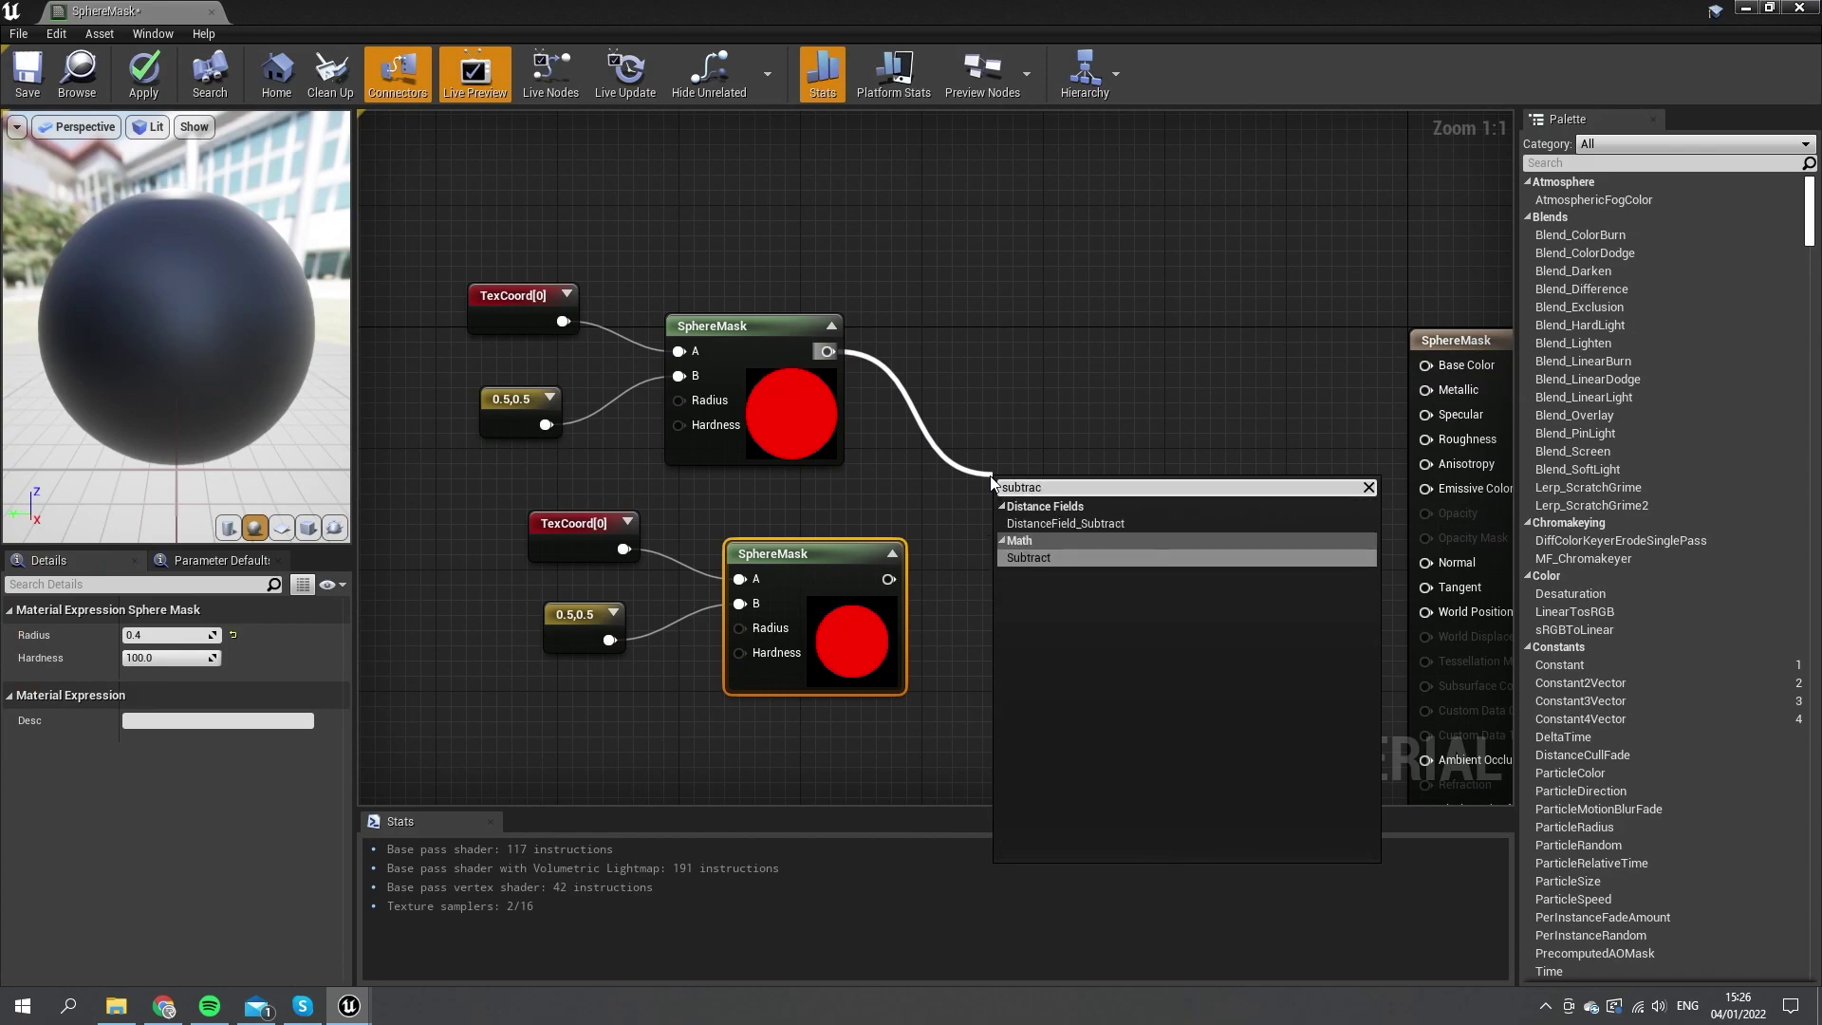
key(Return)
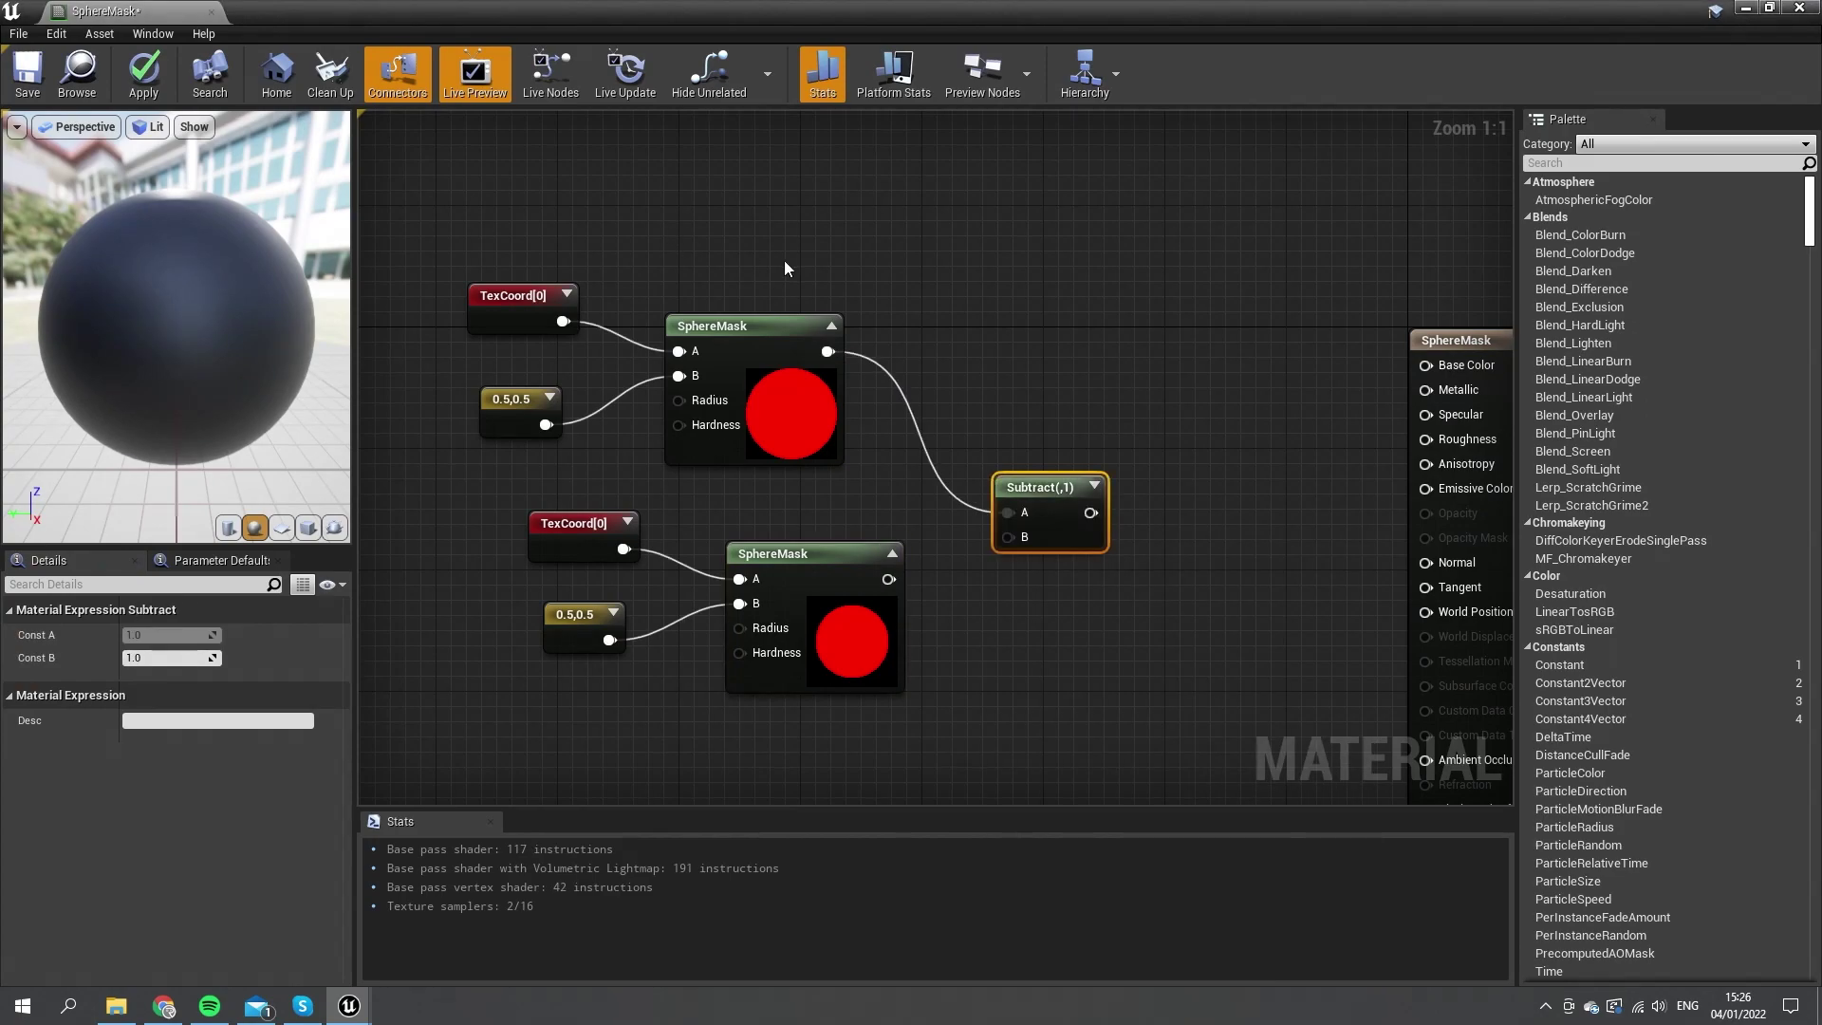
click(1096, 486)
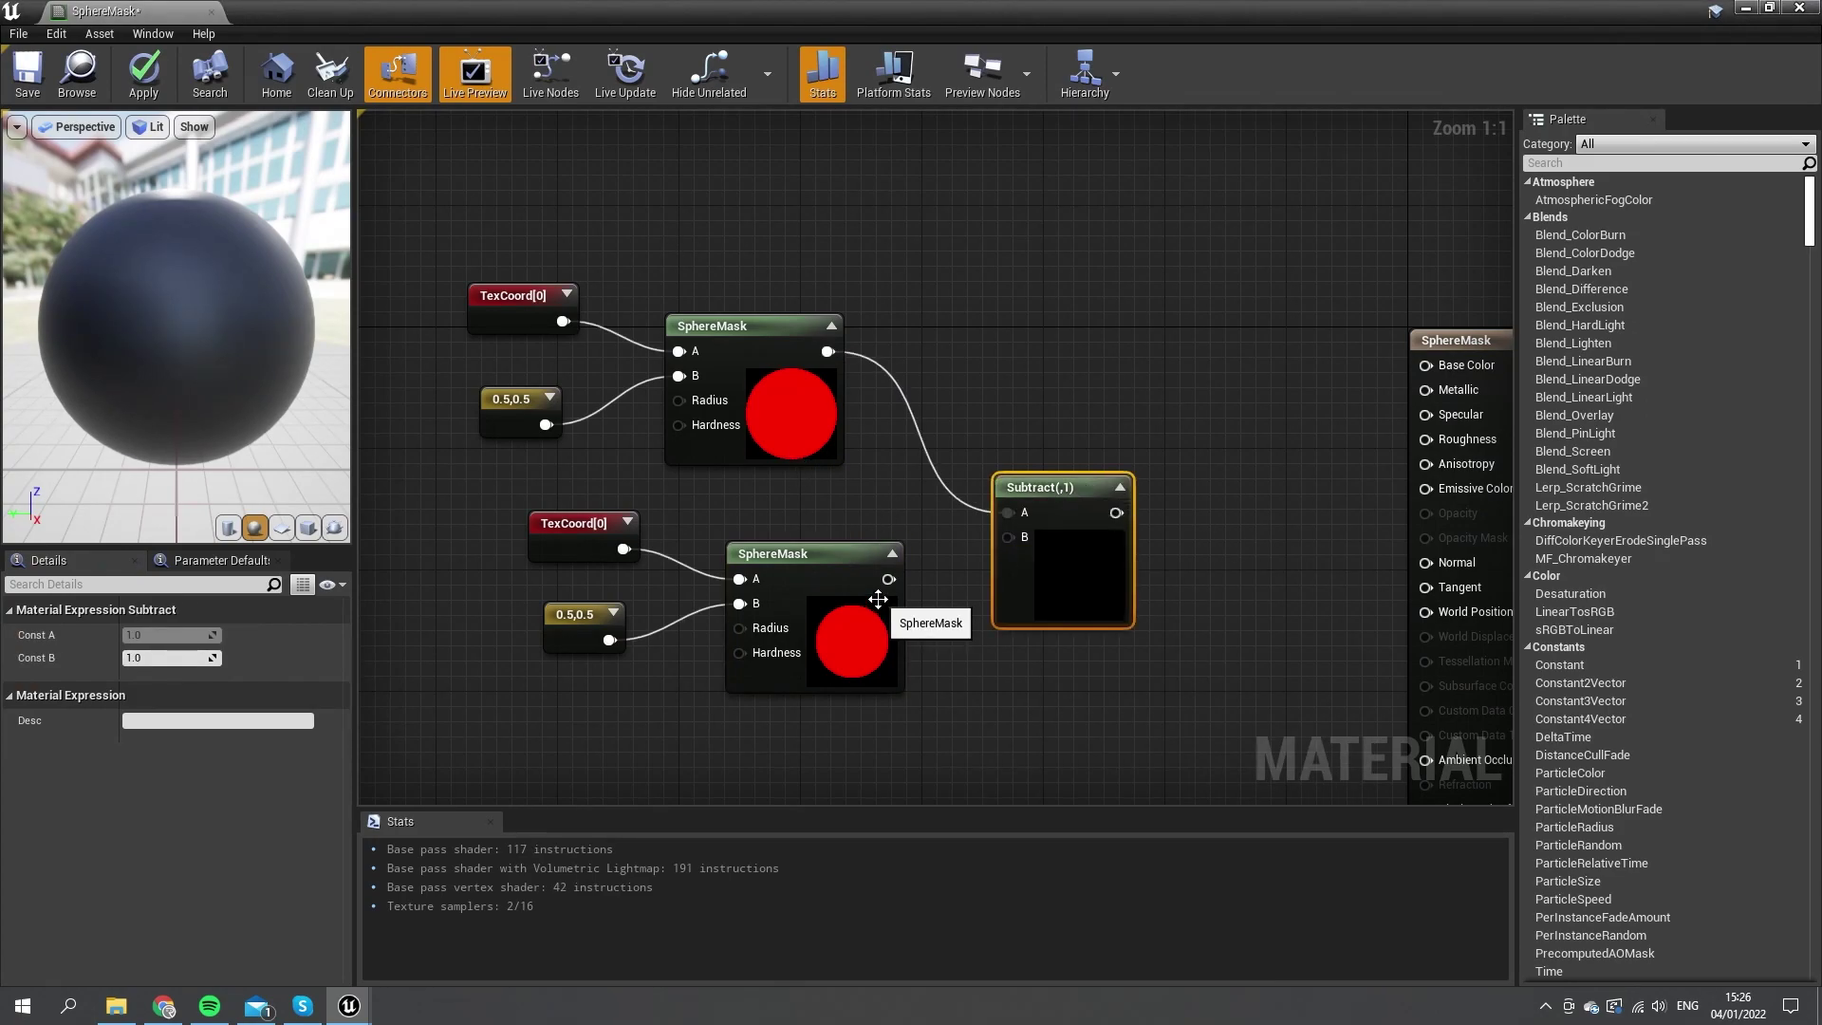
drag(879, 583, 1001, 545)
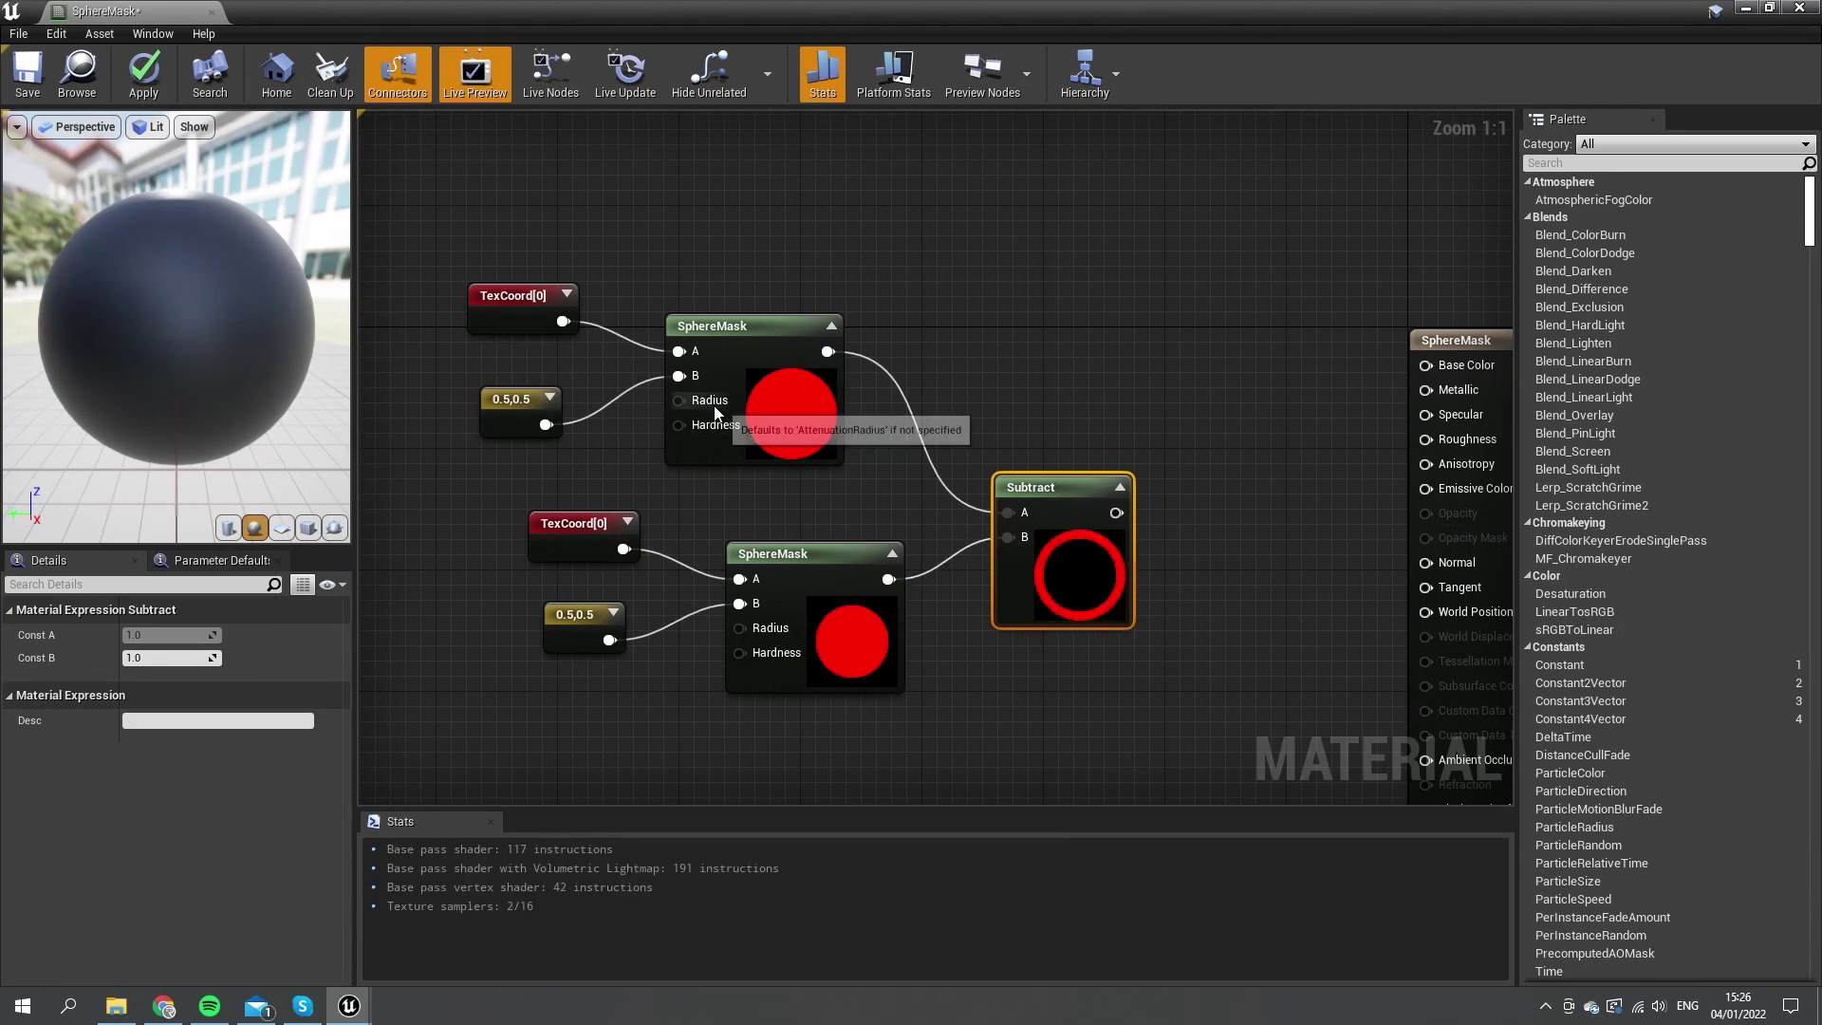
right_drag(602, 587, 1000, 578)
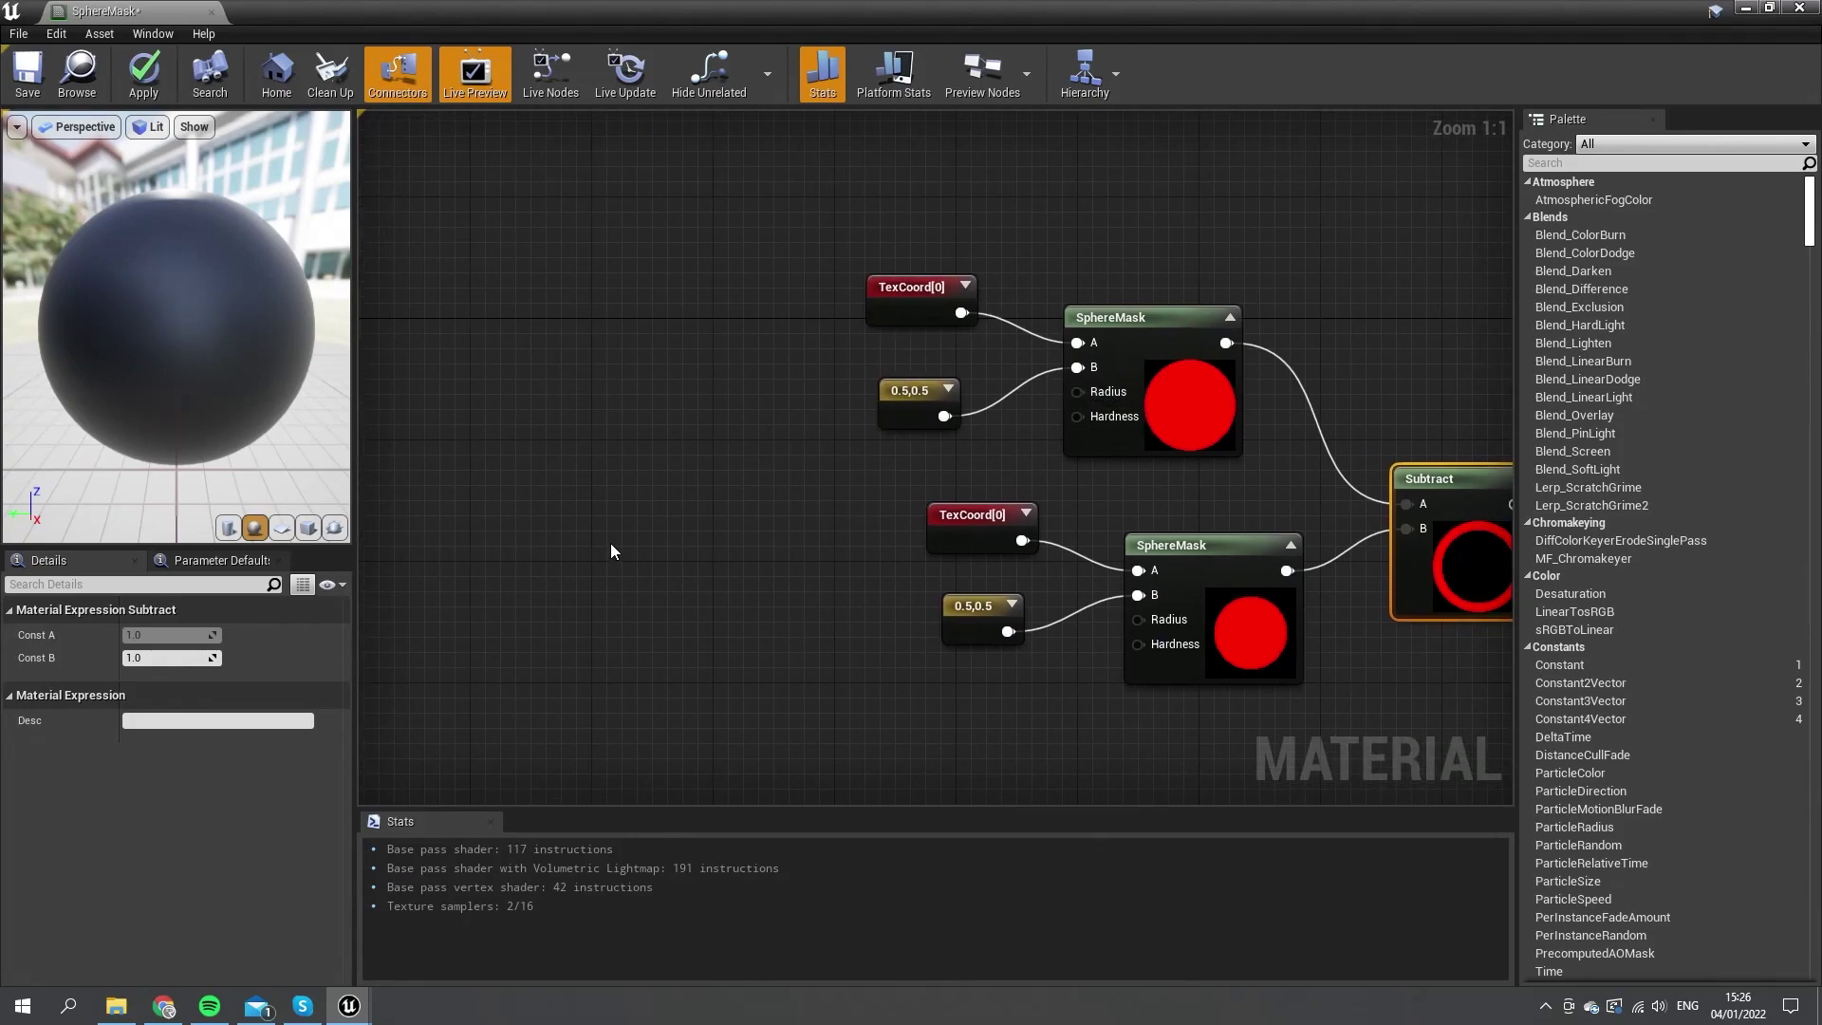
Add a Time node feeding a Sine node and arrange them to the left.
right_click(474, 598)
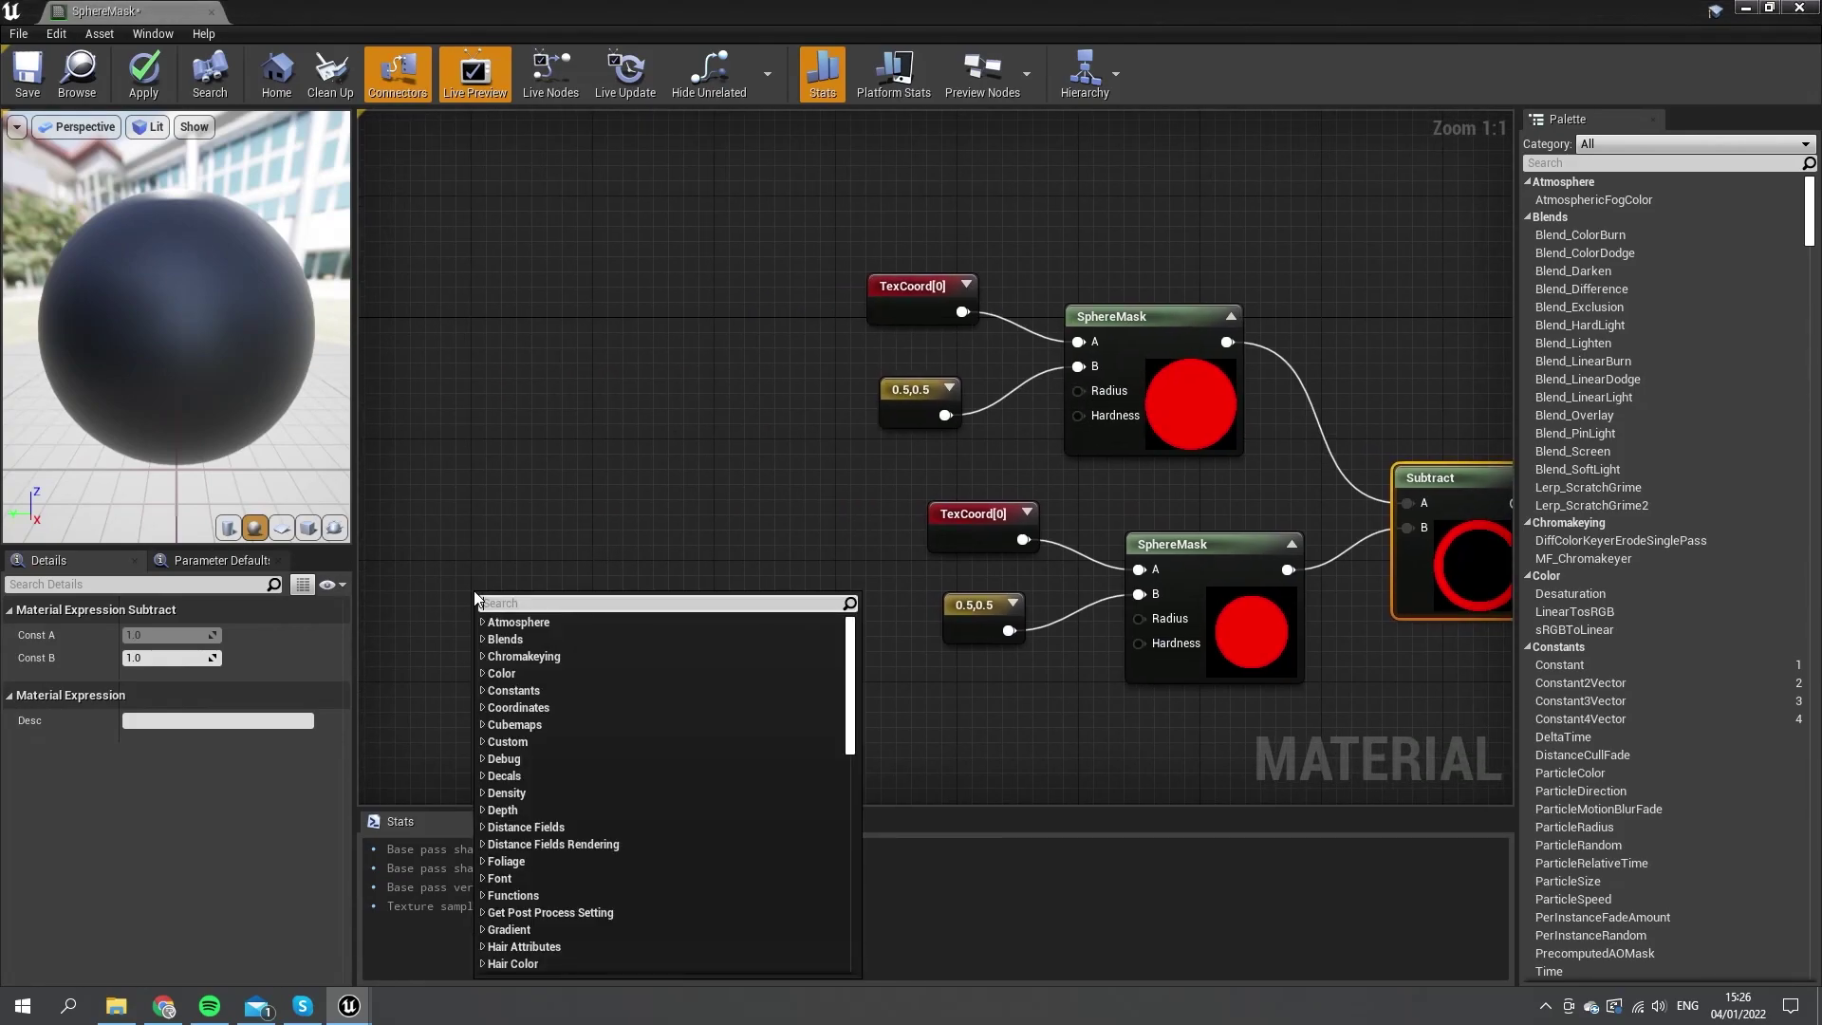
right_drag(453, 501, 501, 532)
right_click(504, 532)
text(time)
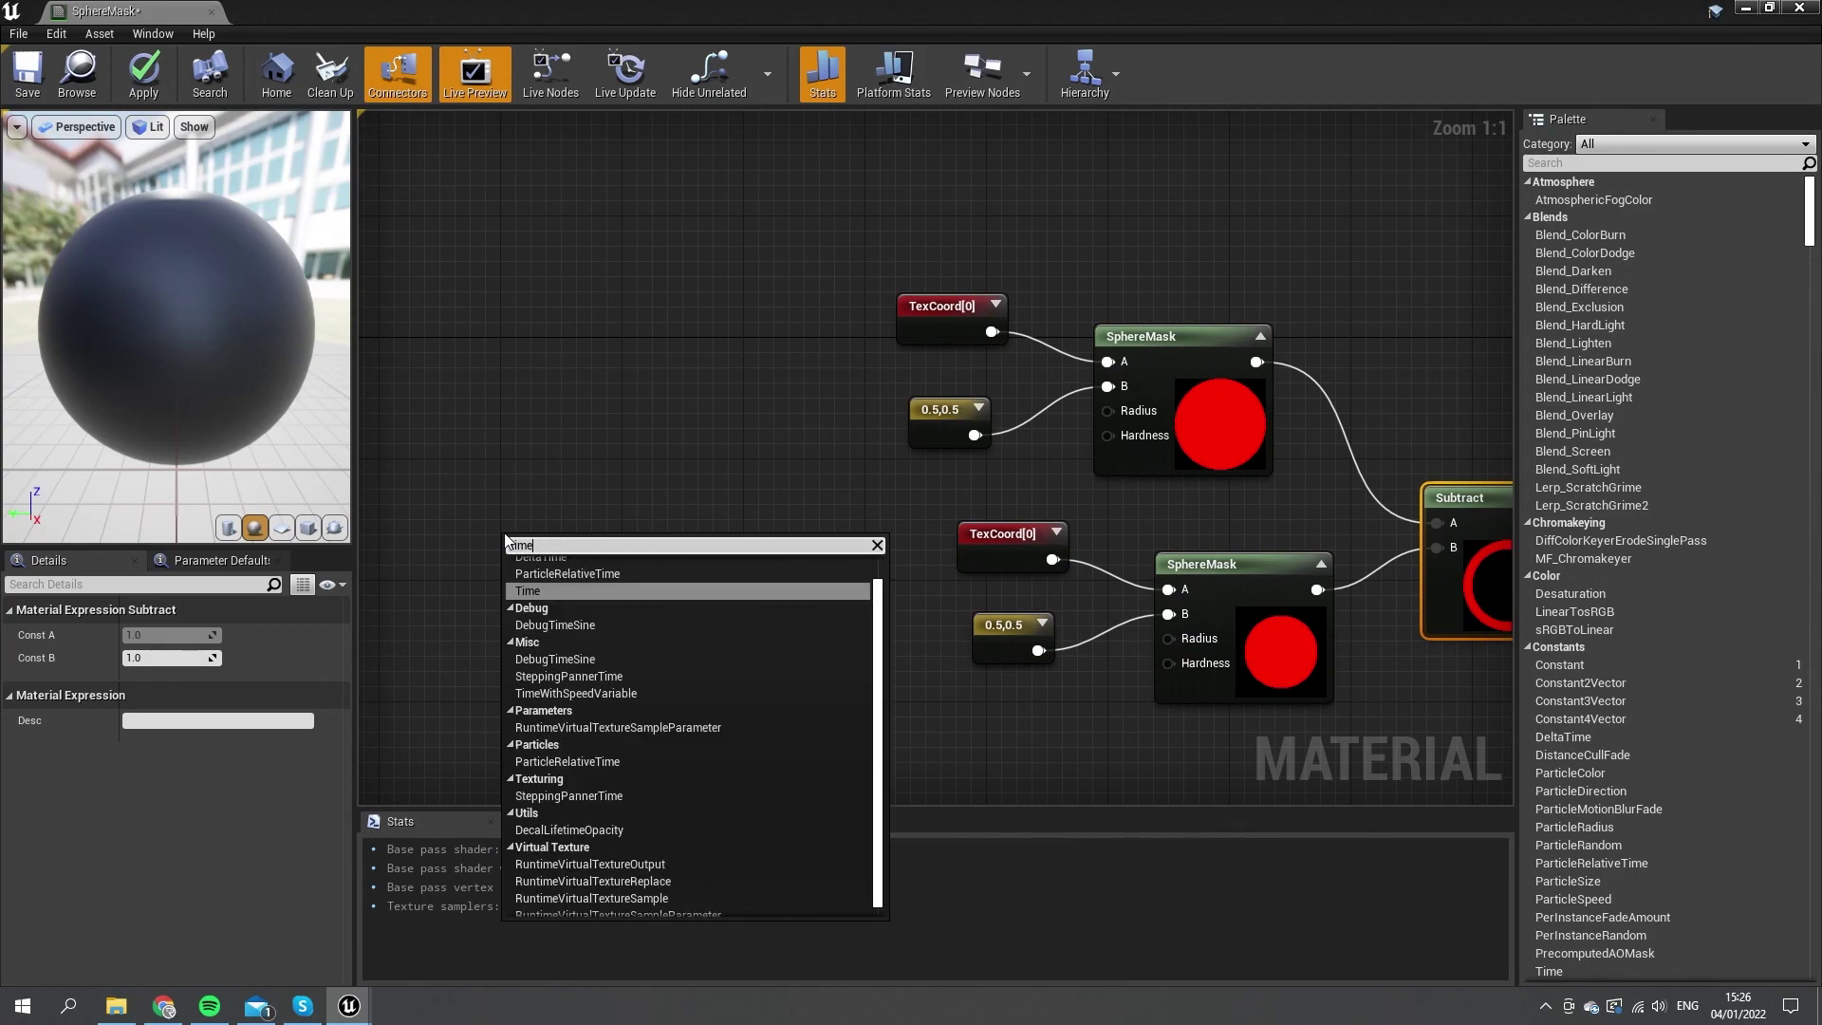
key(Return)
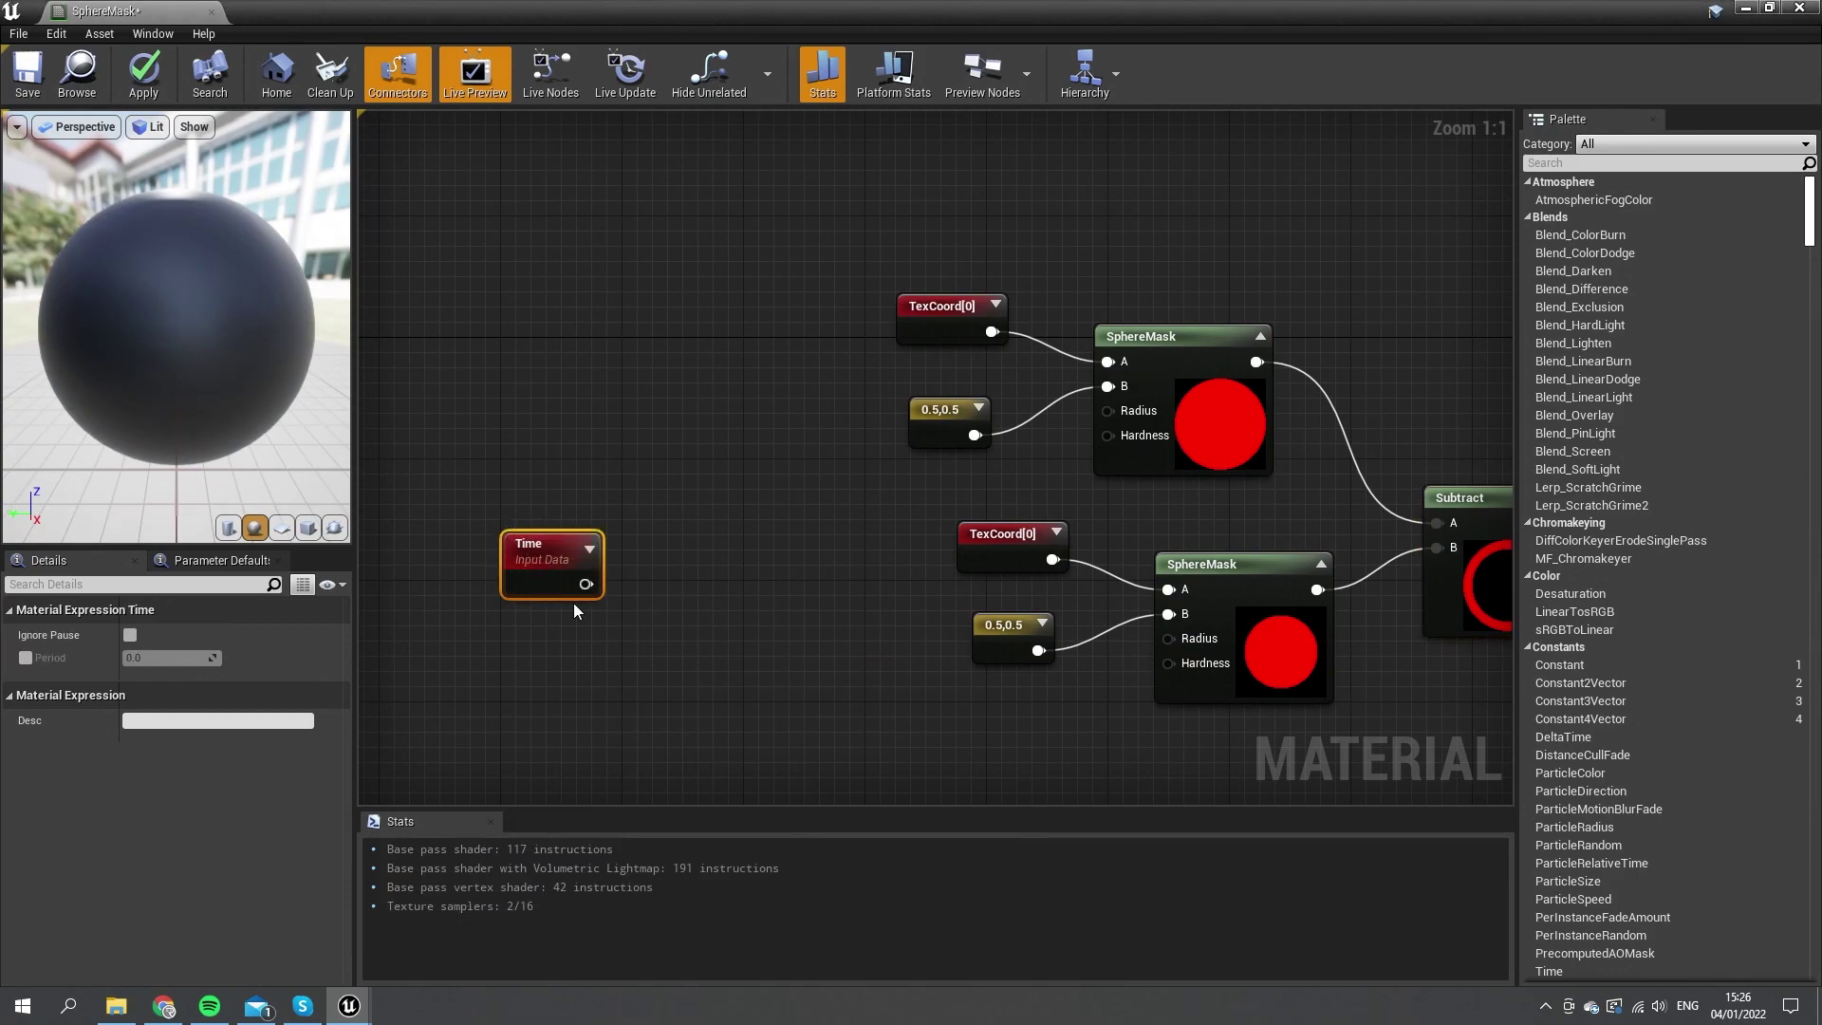
drag(586, 584, 655, 591)
text(sine)
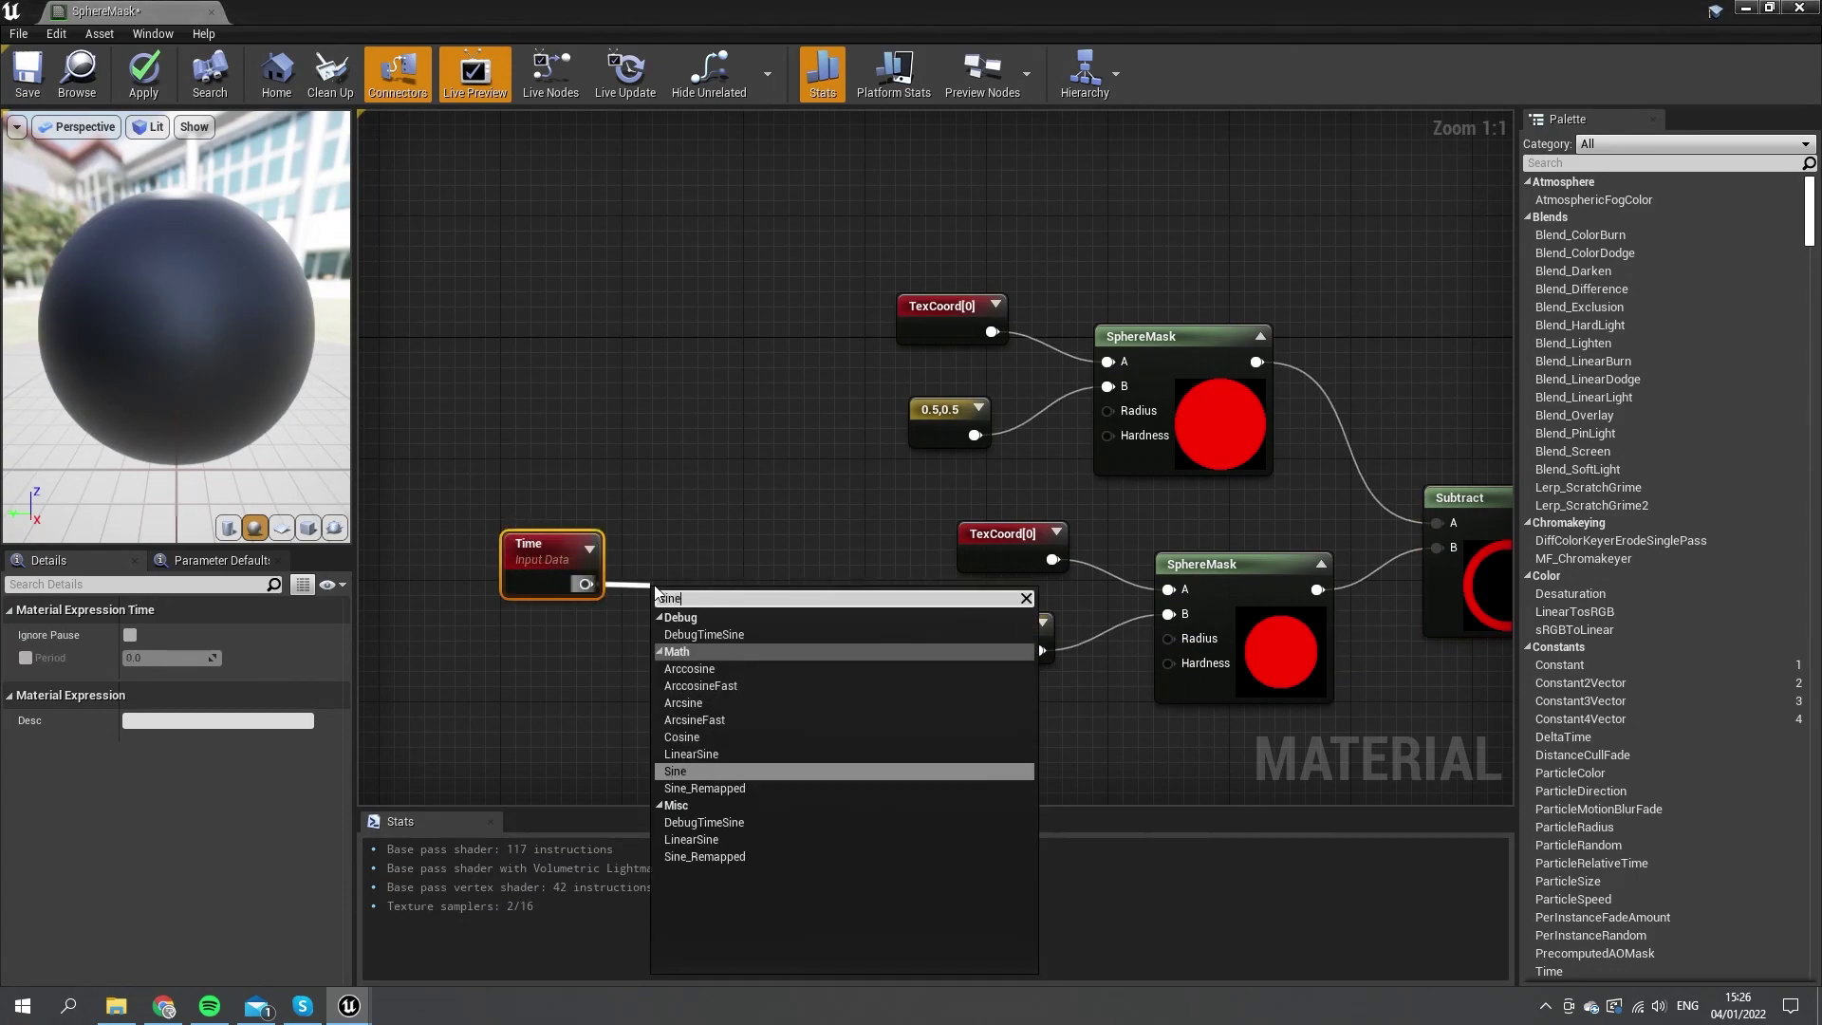
key(Return)
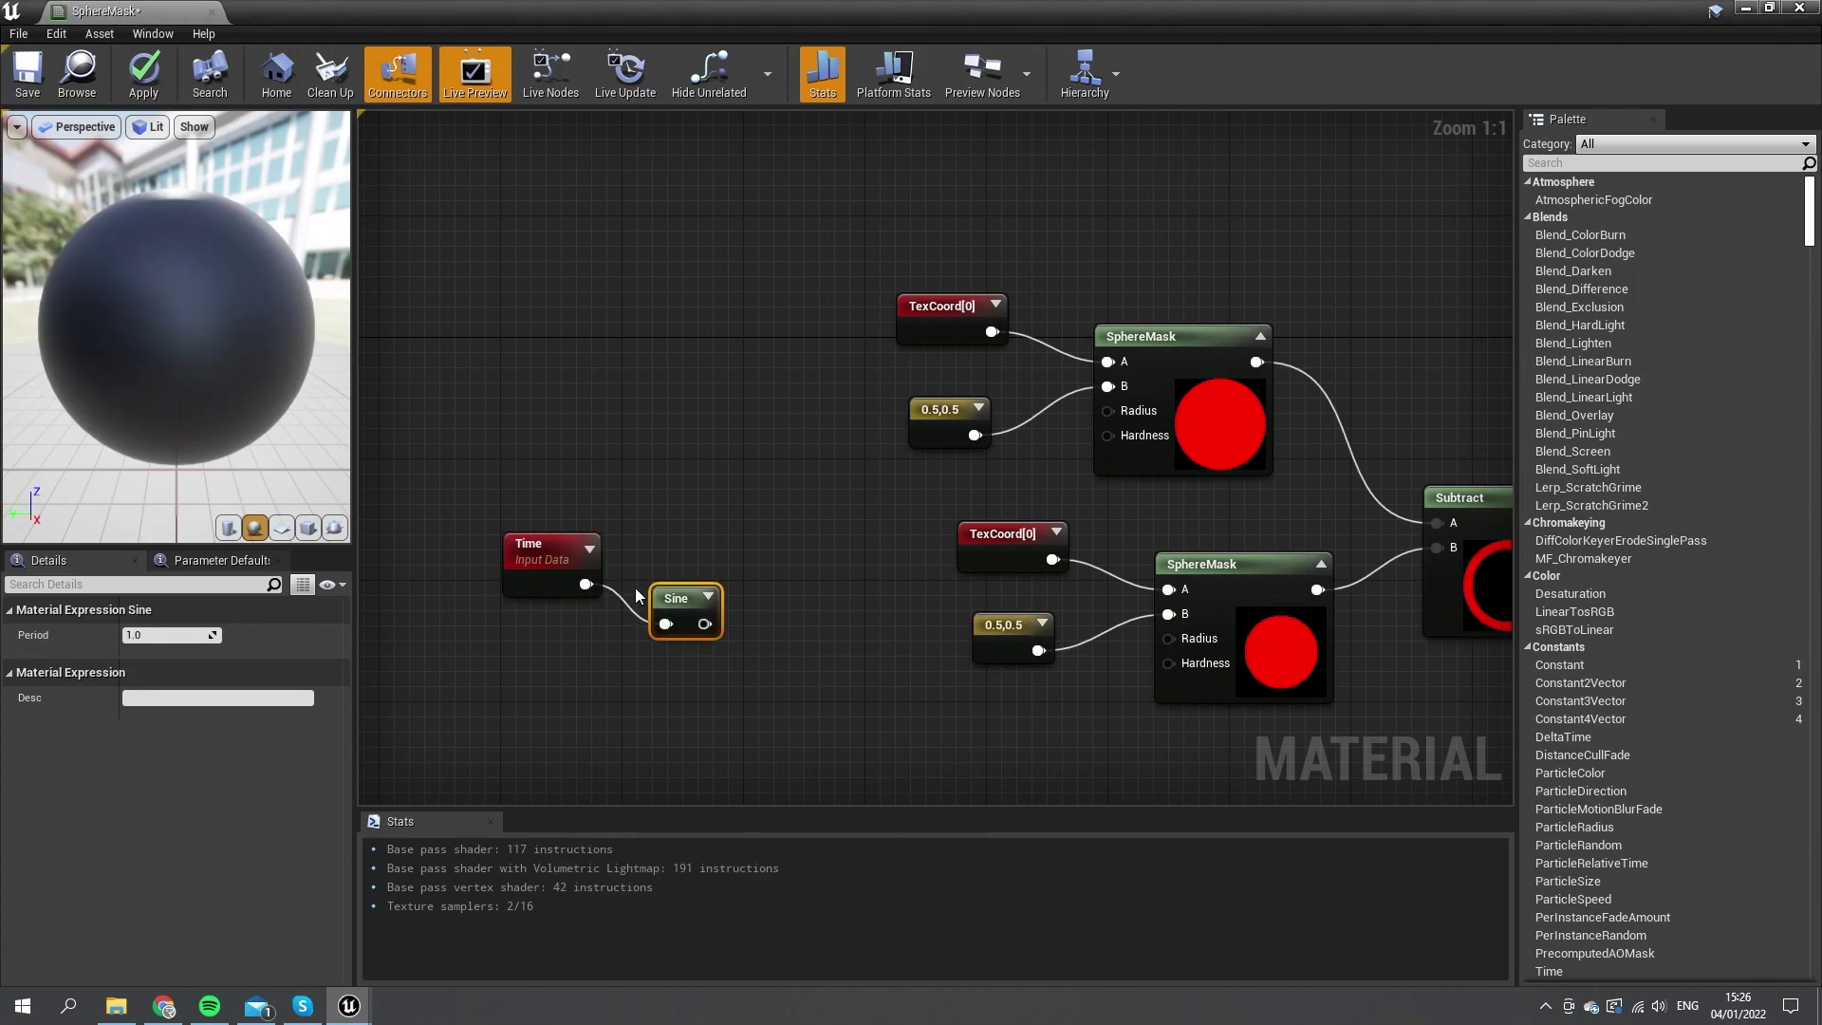
drag(680, 594, 657, 550)
drag(660, 641, 513, 551)
drag(653, 550, 577, 535)
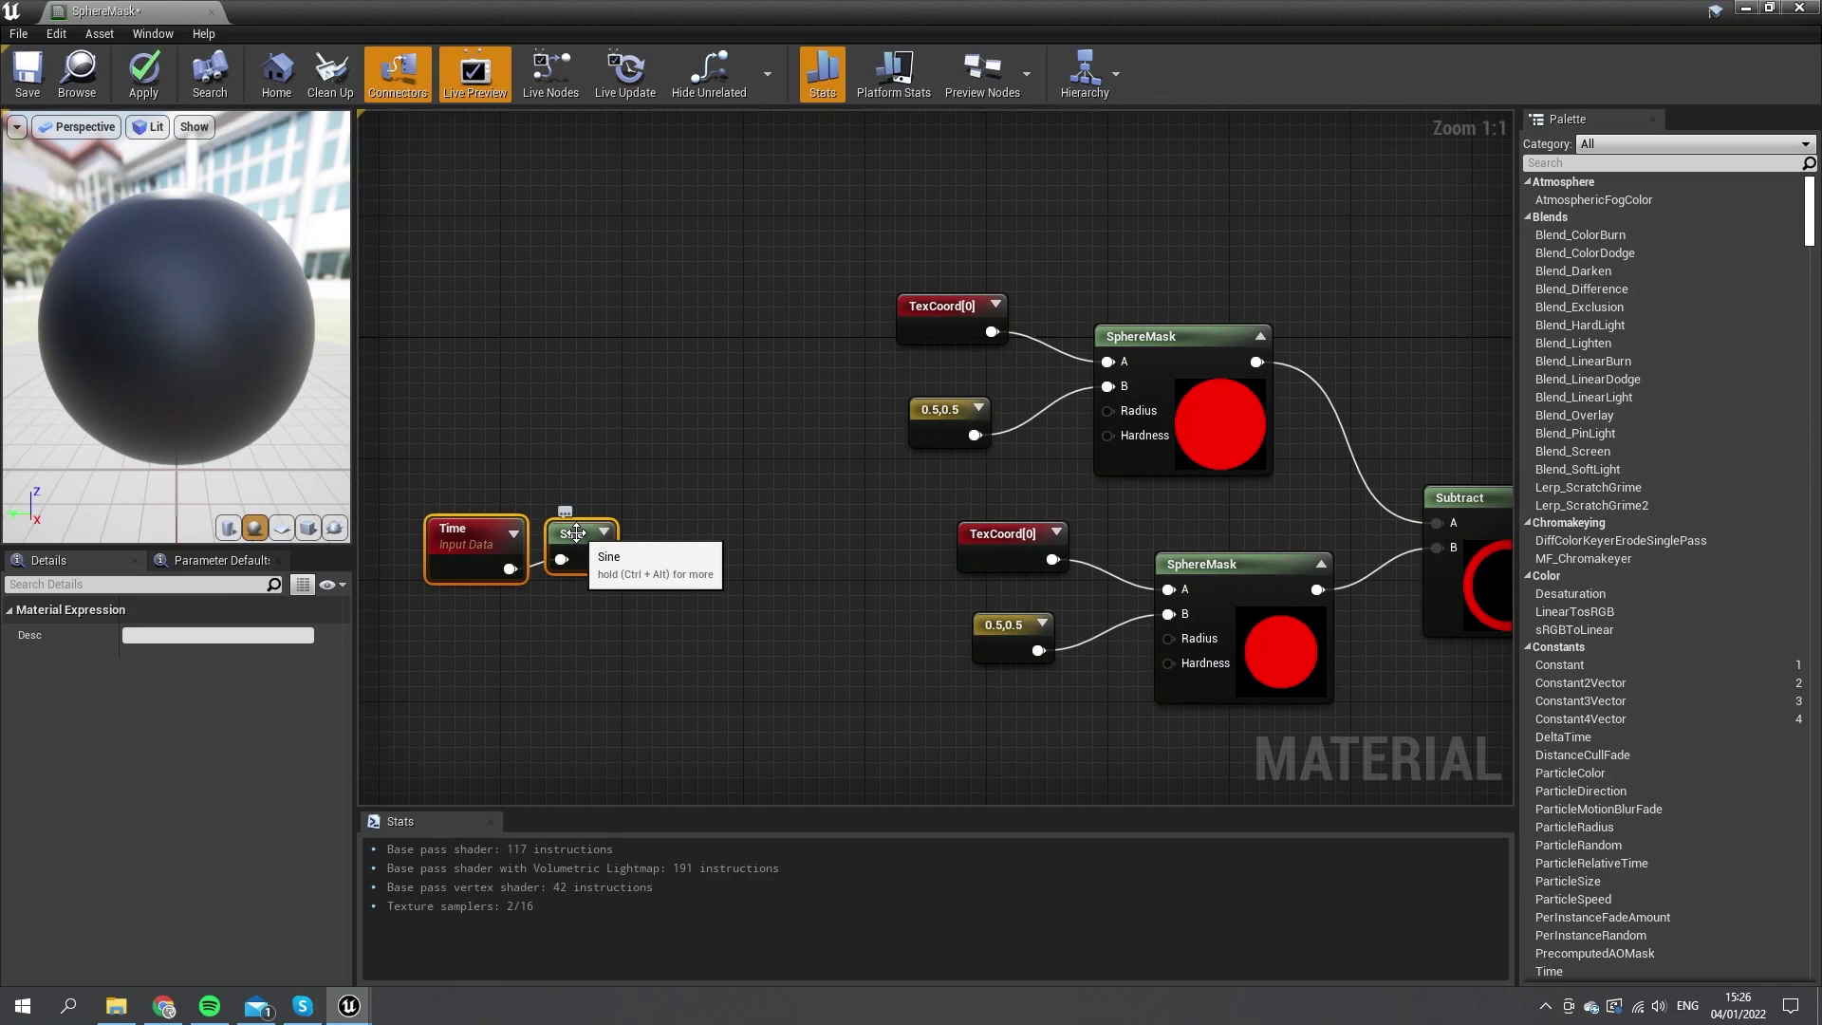
Add a Multiply node (B 0.5) after the Sine and shift the chain left.
click(1203, 443)
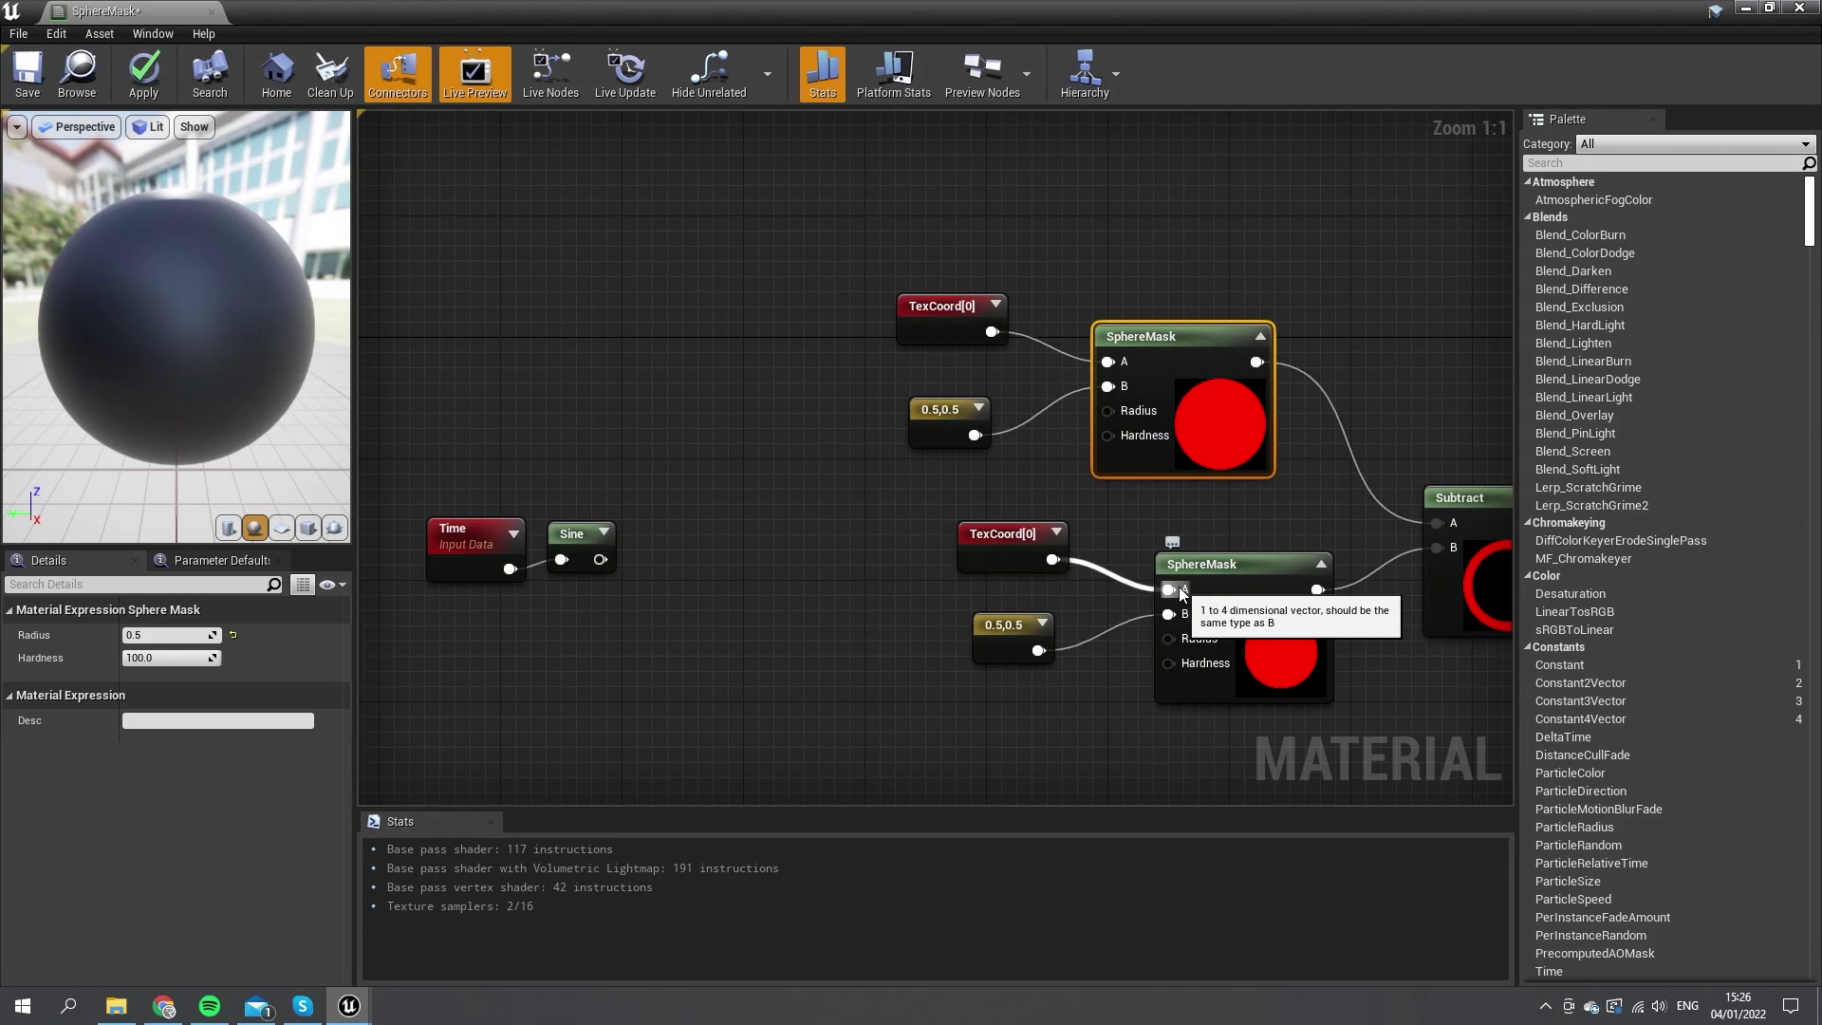
drag(598, 562, 684, 530)
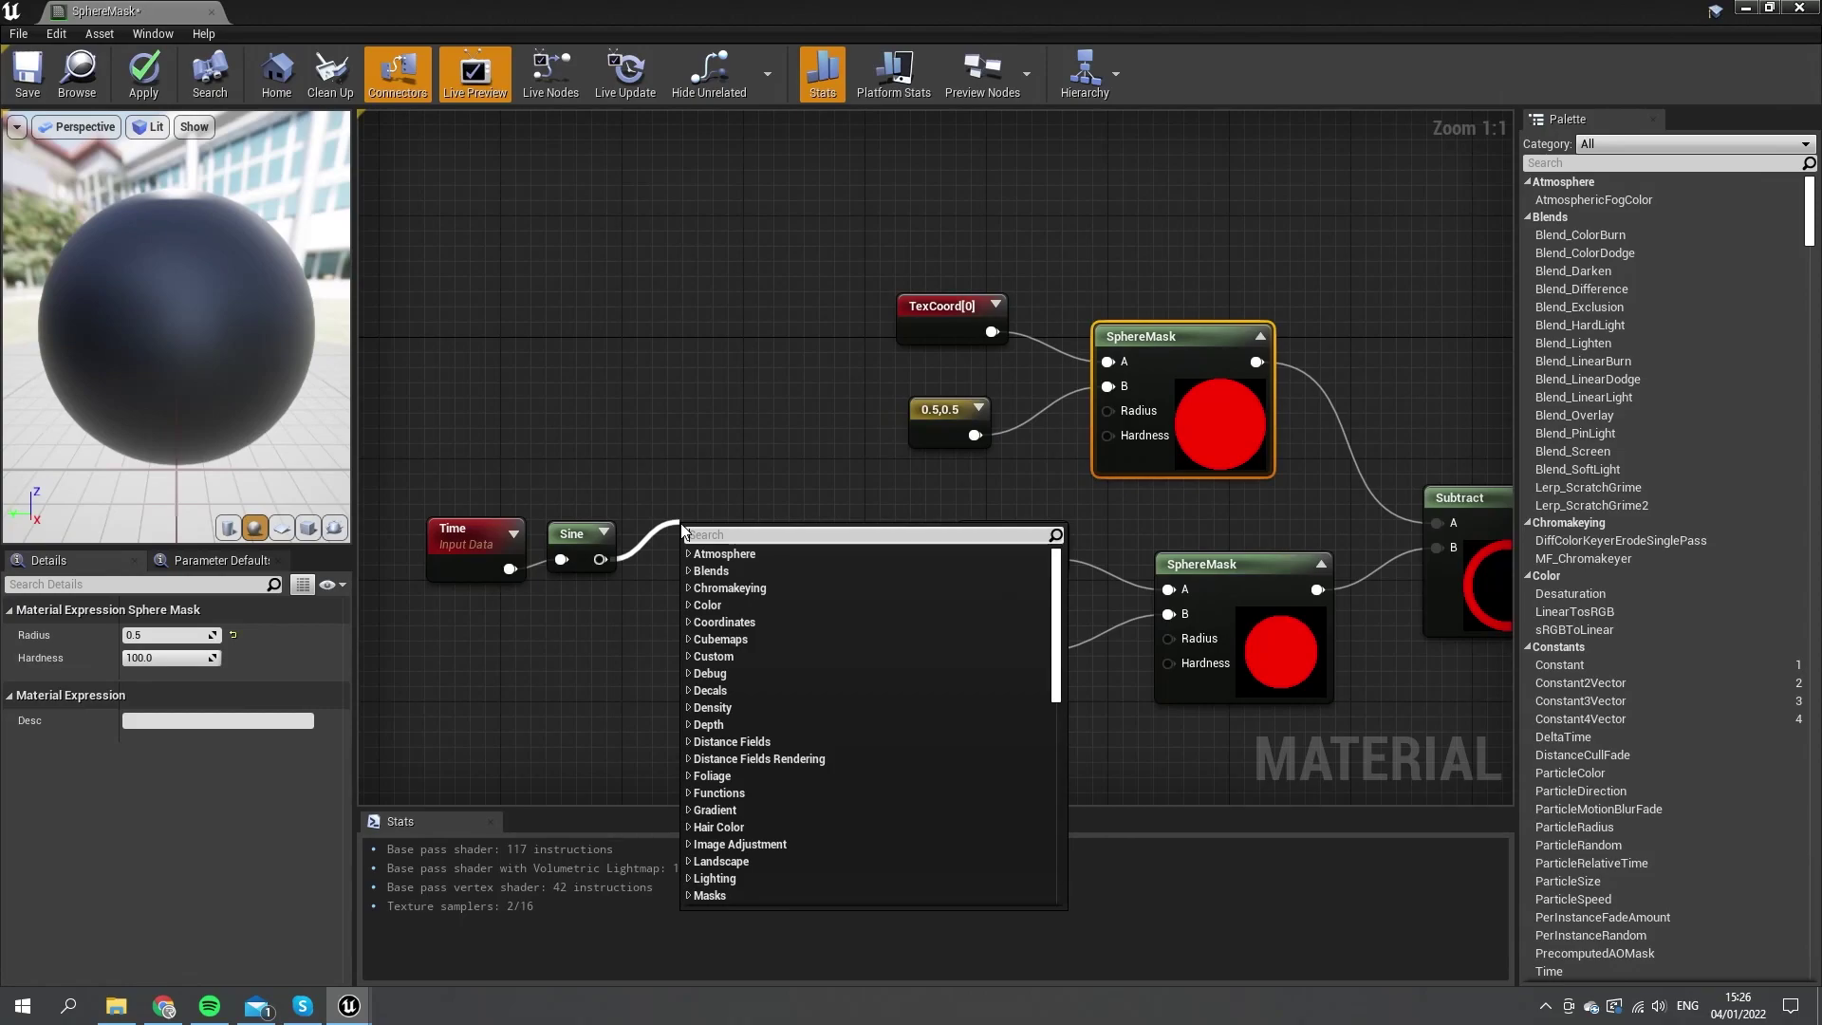
text(multiply)
key(Return)
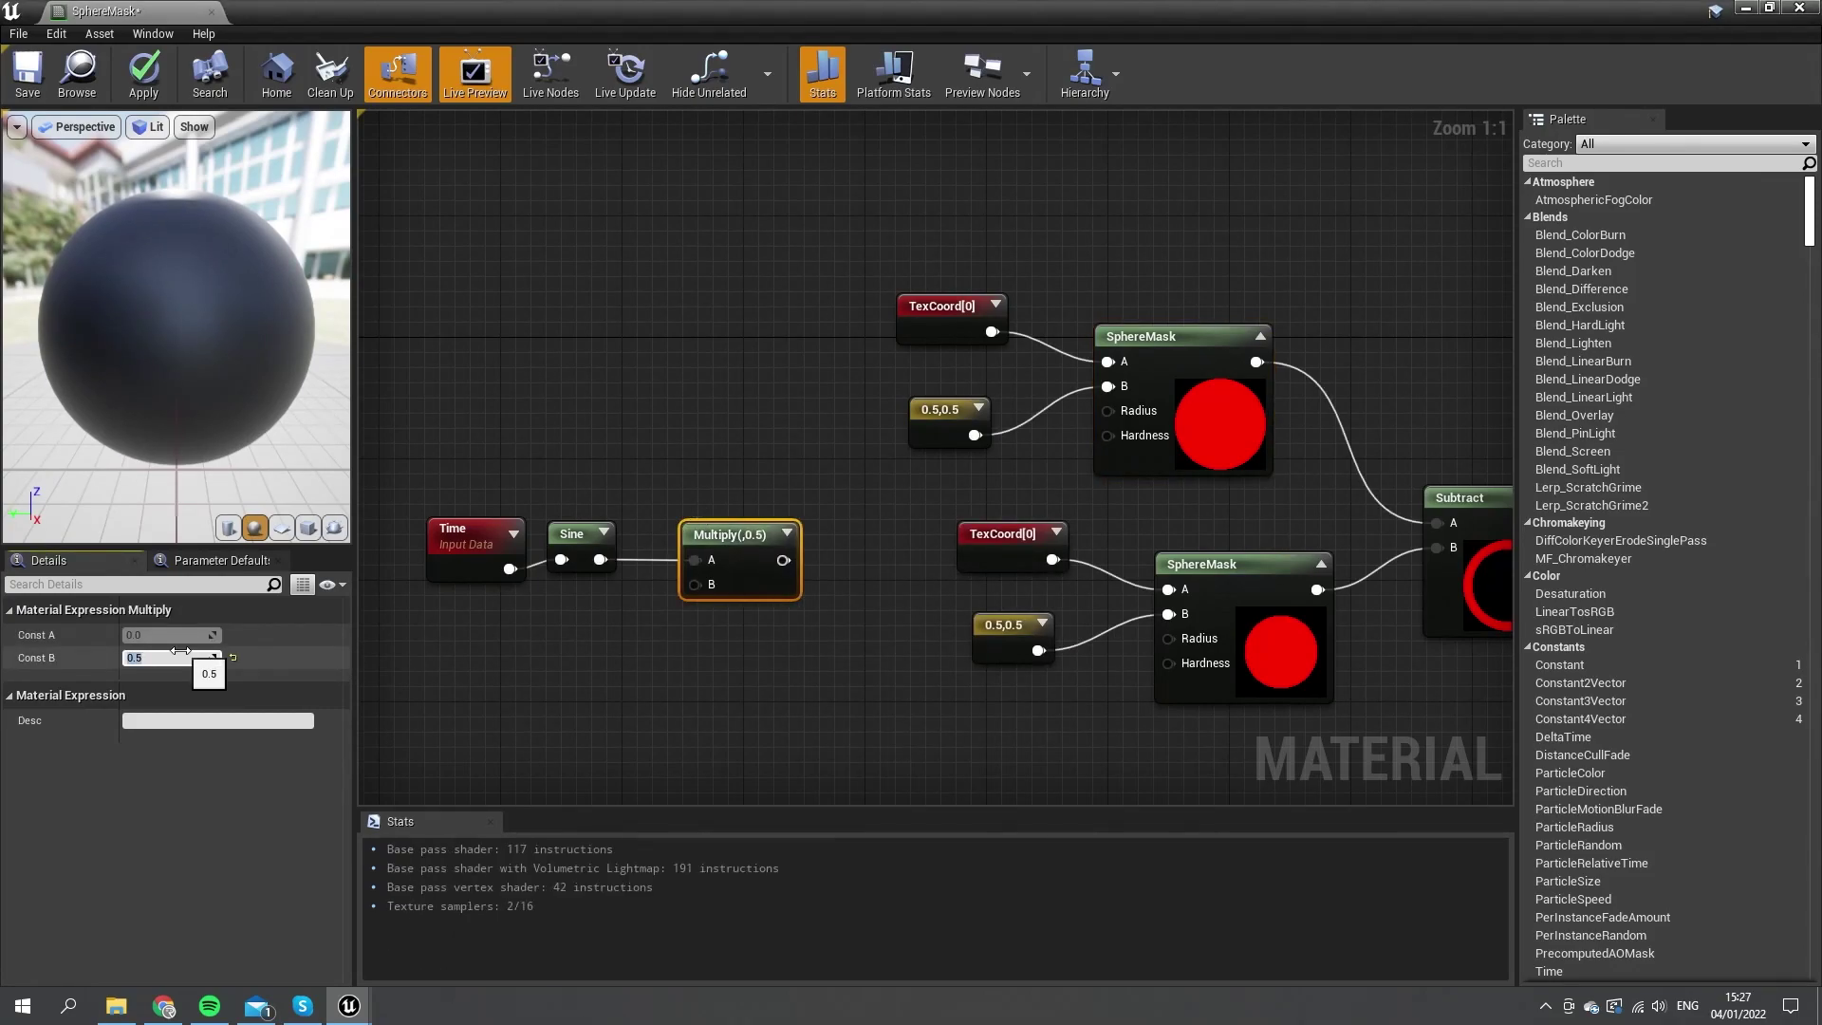
right_drag(635, 764, 822, 756)
drag(976, 724, 622, 500)
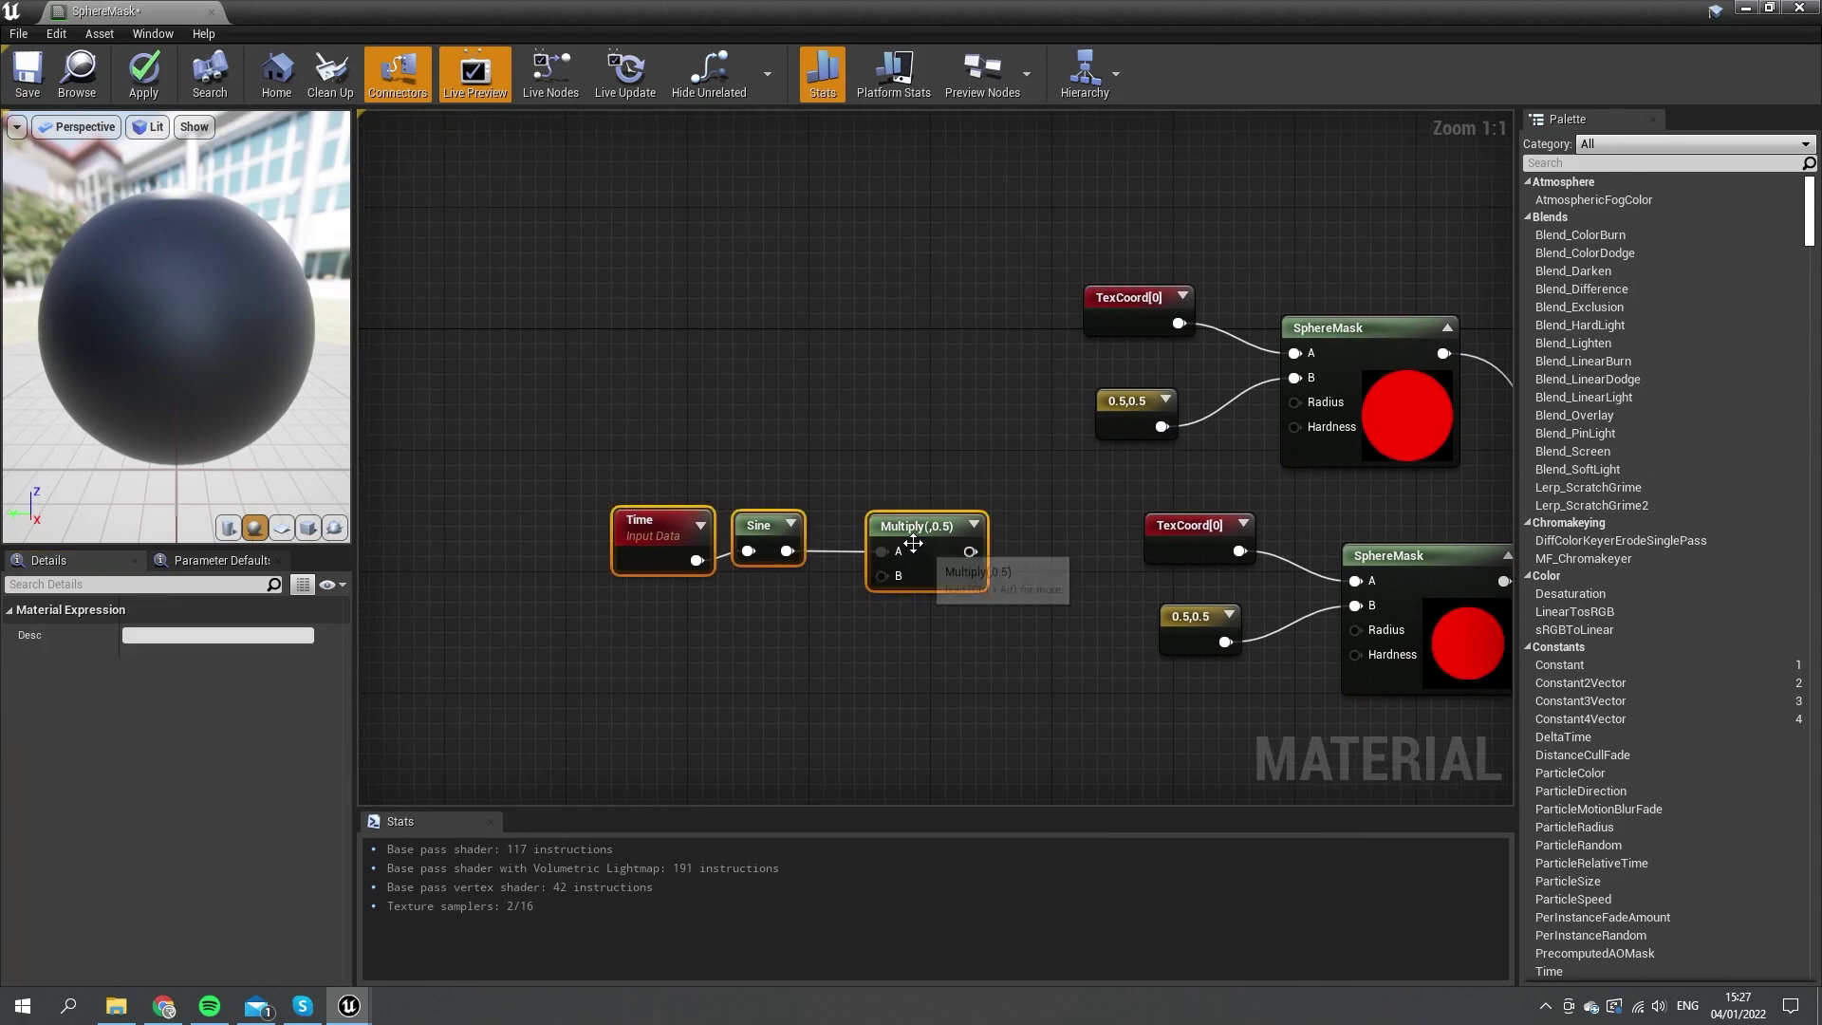
drag(988, 572, 885, 550)
Add an Abs node after Multiply and feed it into the upper SphereMask's Radius.
text(abs)
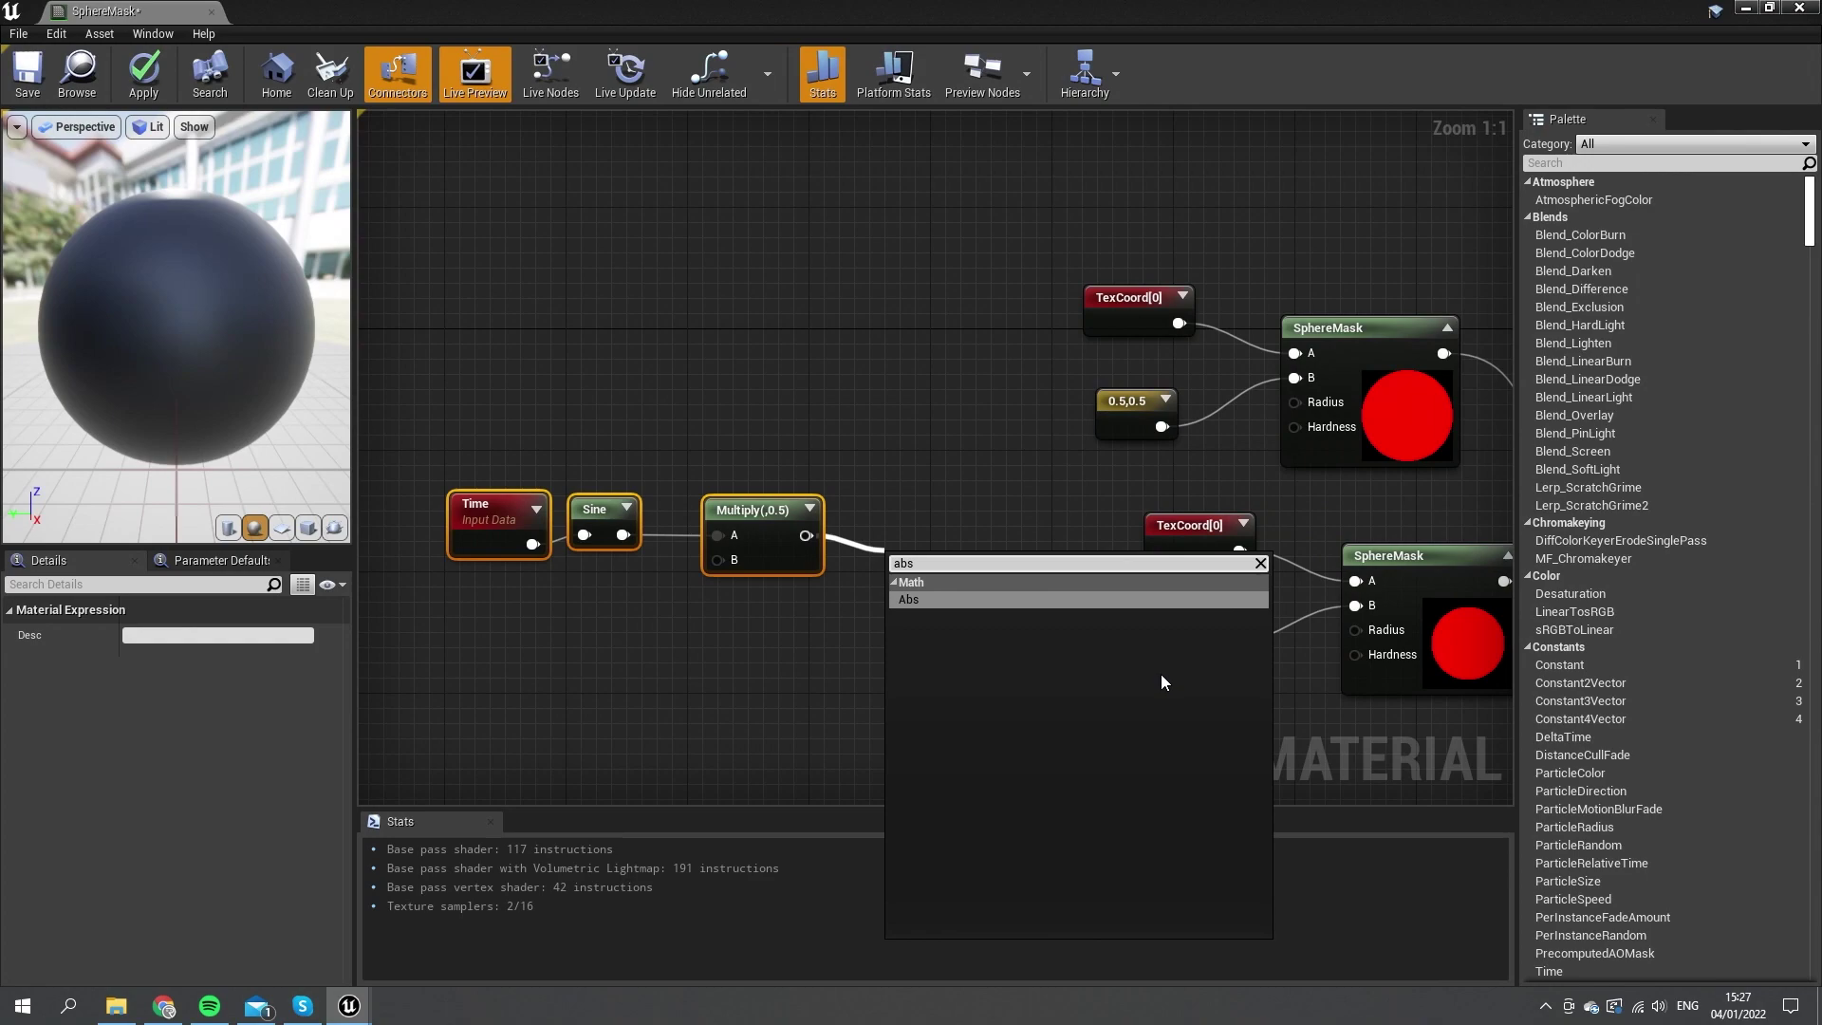
key(Return)
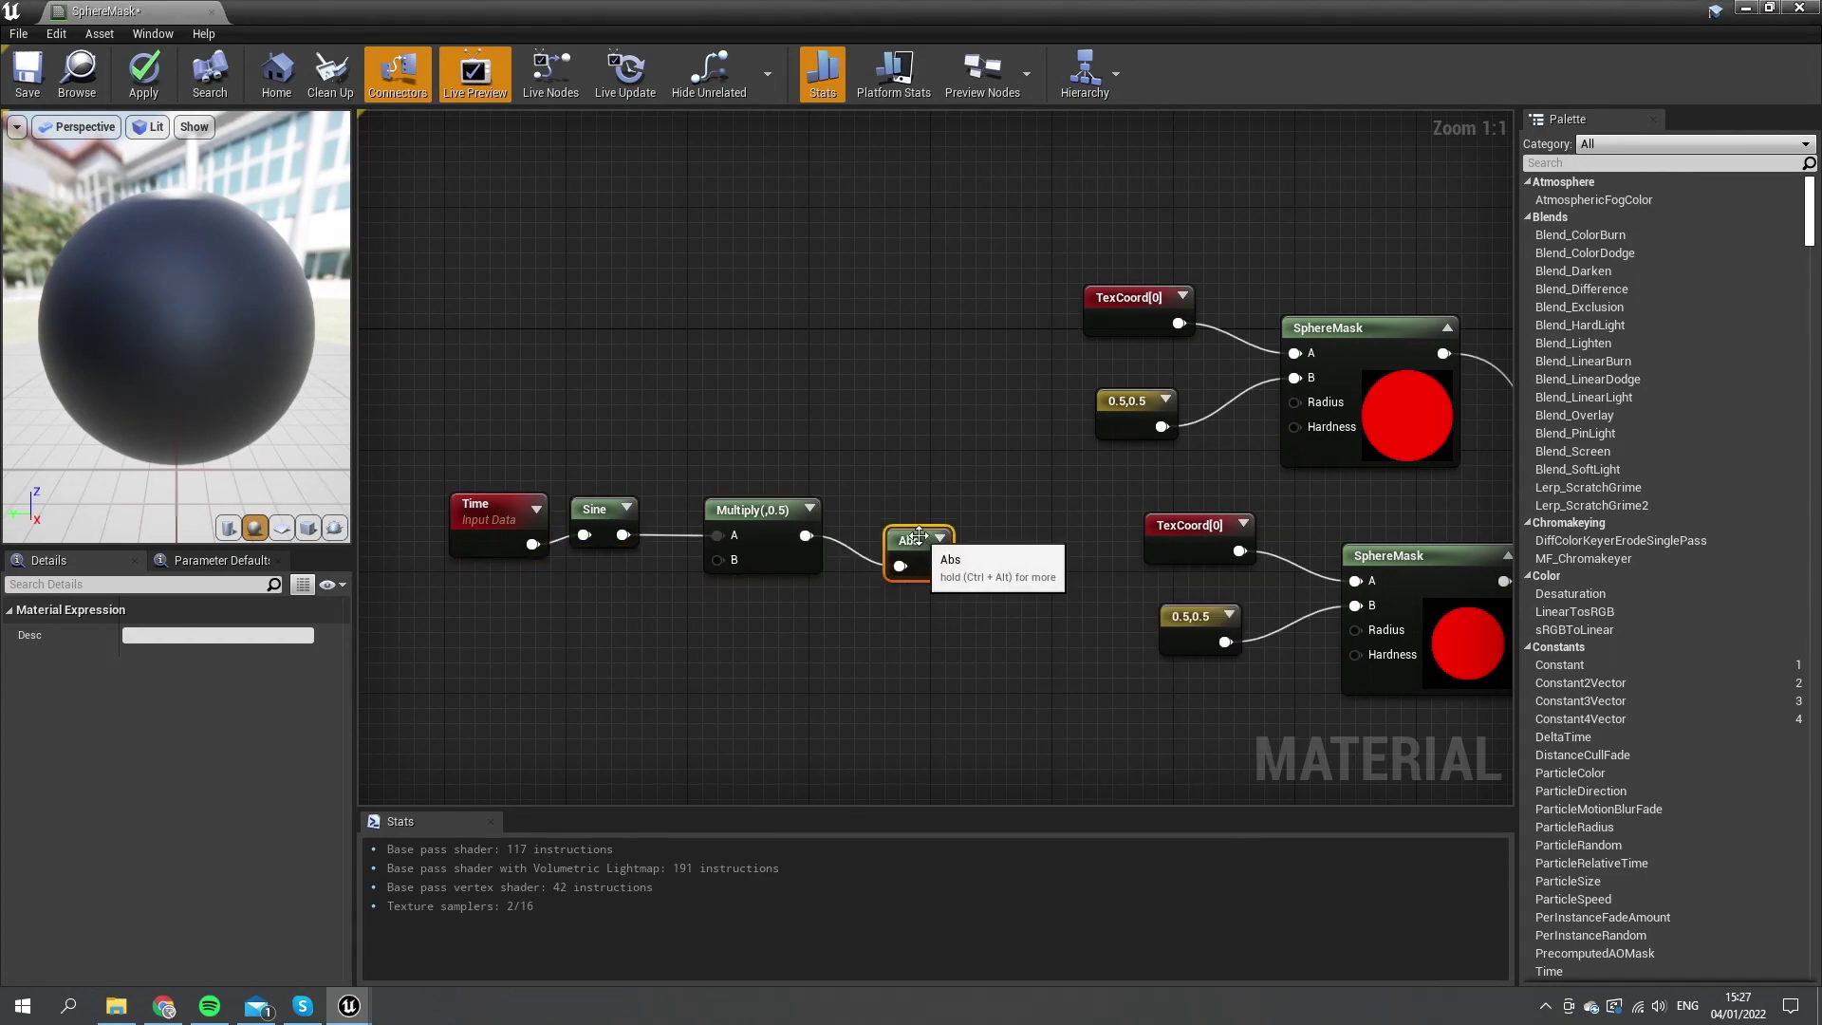
drag(919, 535, 1295, 401)
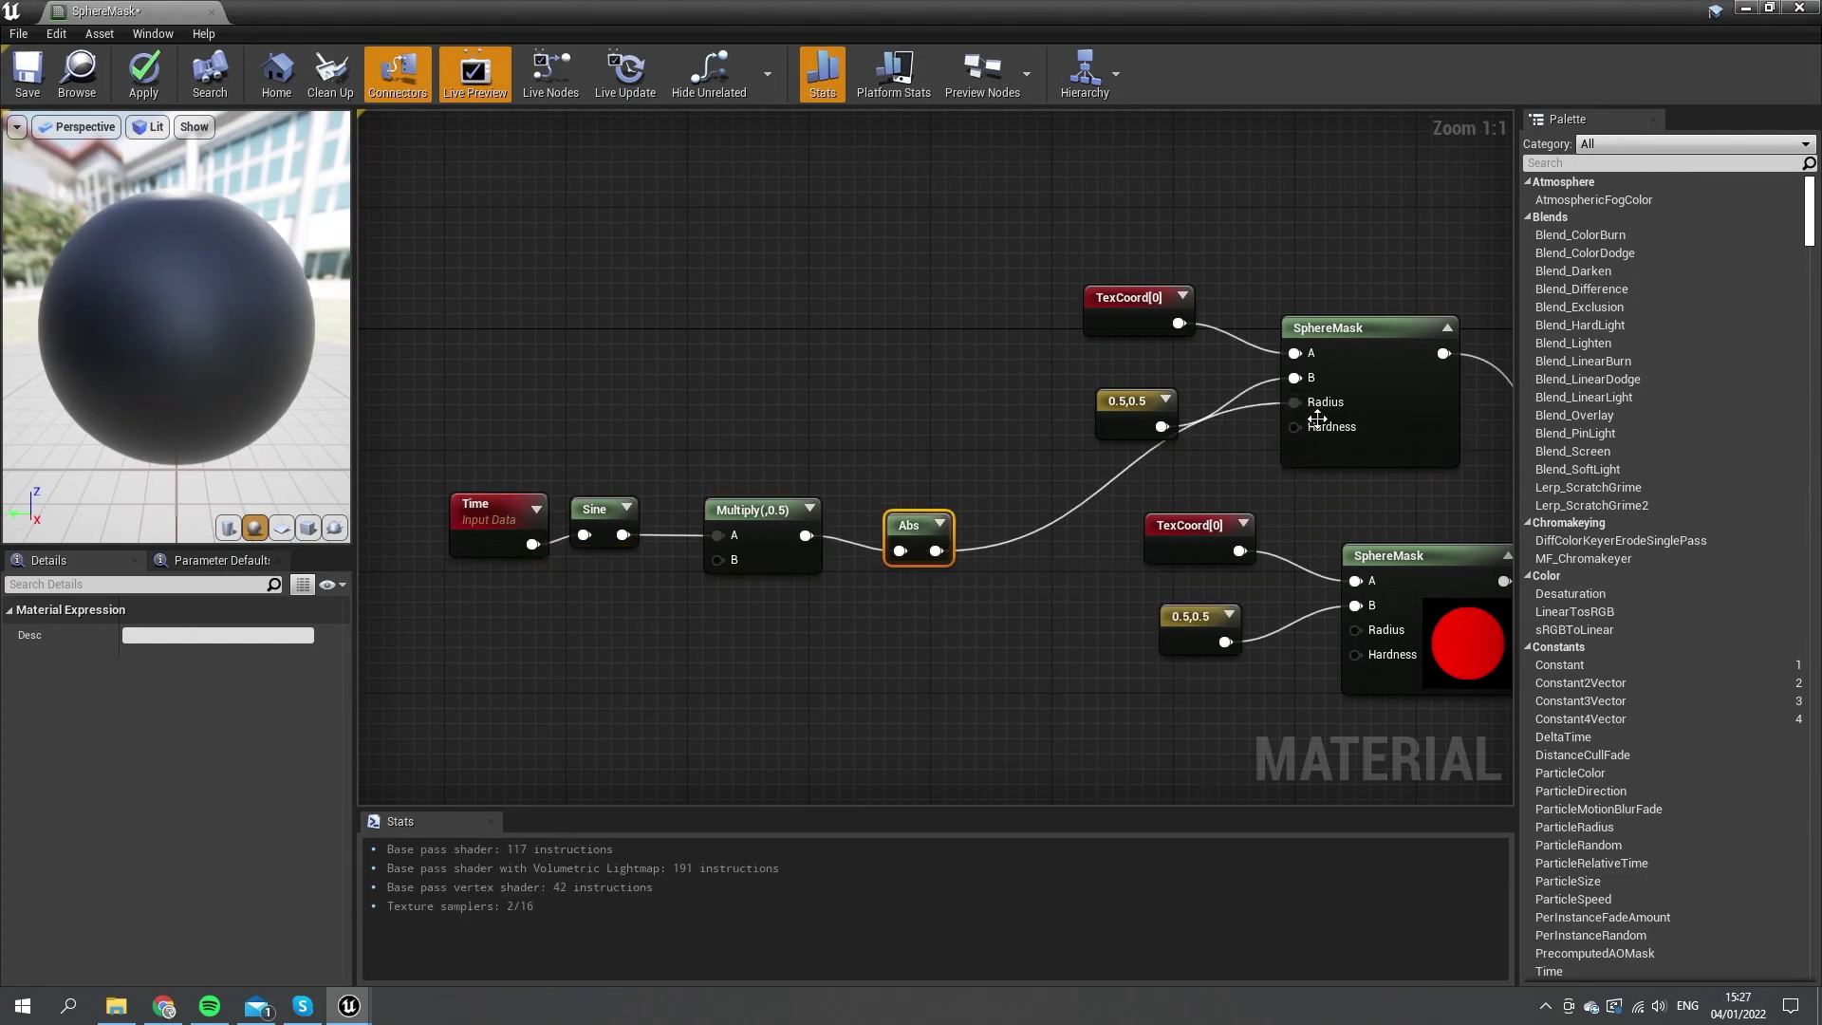
right_drag(600, 374, 425, 376)
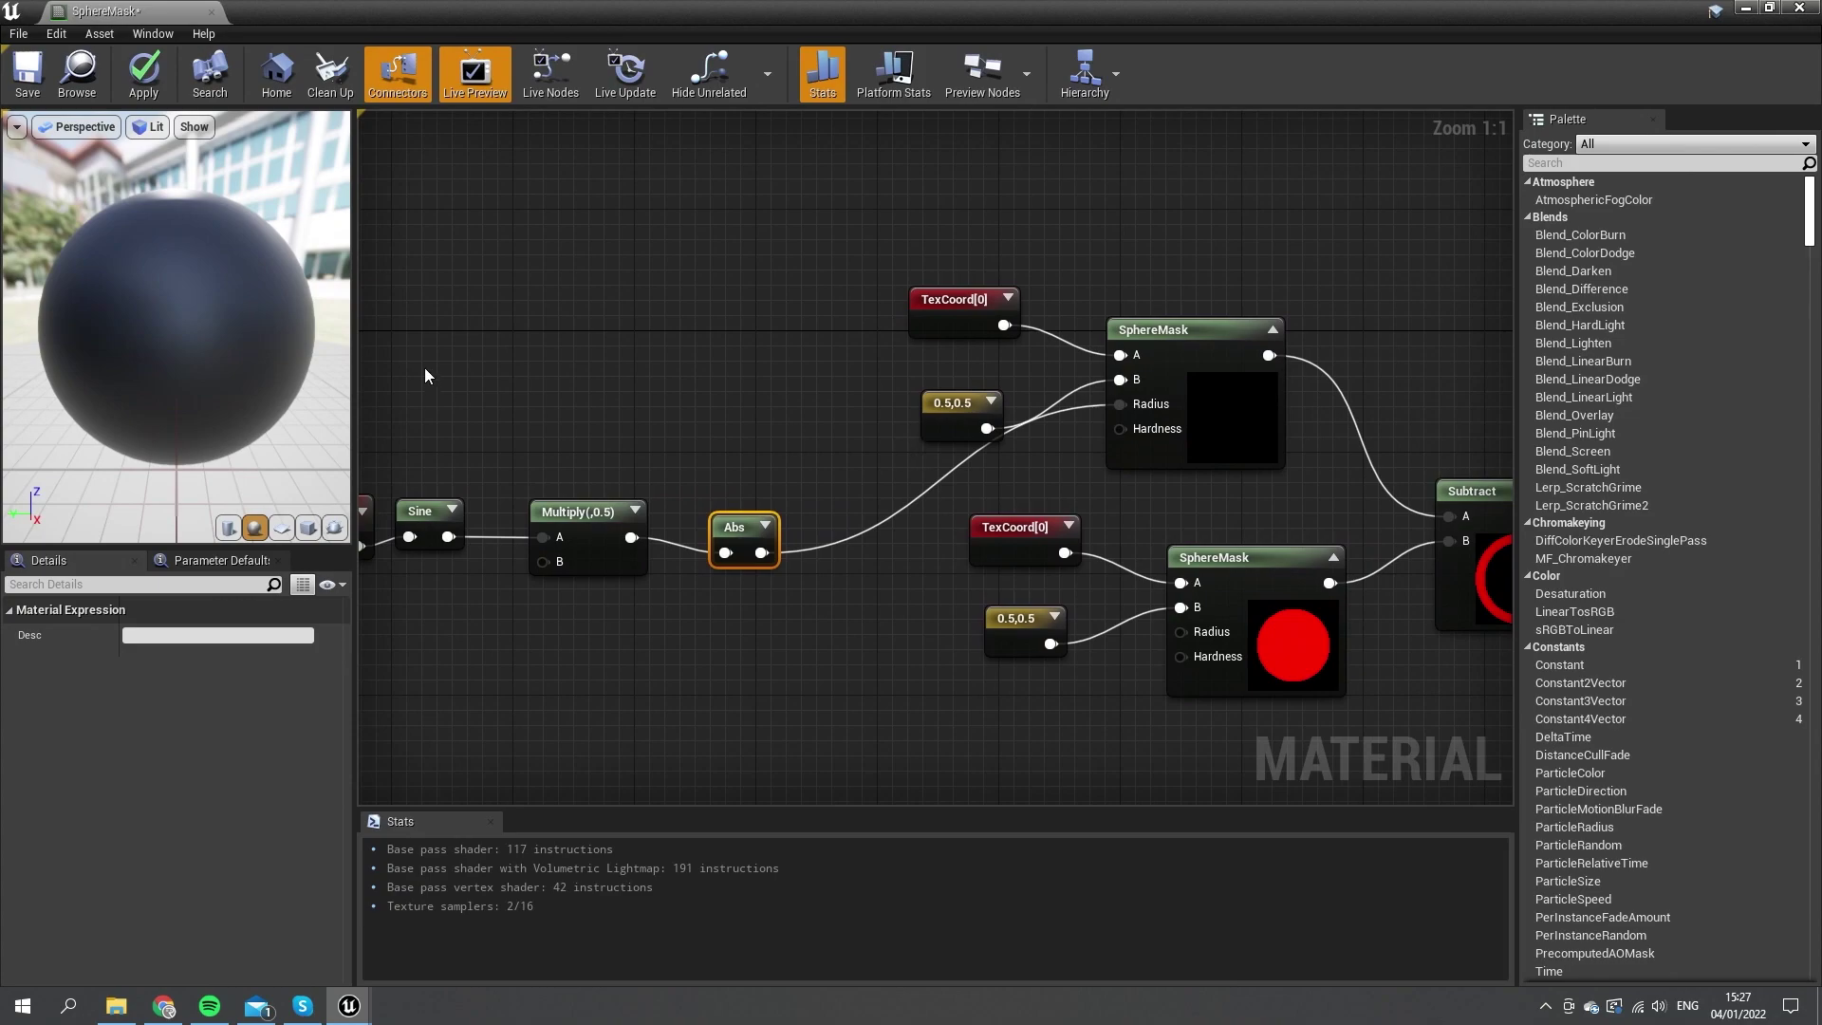
Preview the material on a plane and connect the Subtract result to Base Color.
click(281, 528)
right_drag(1450, 490, 1057, 480)
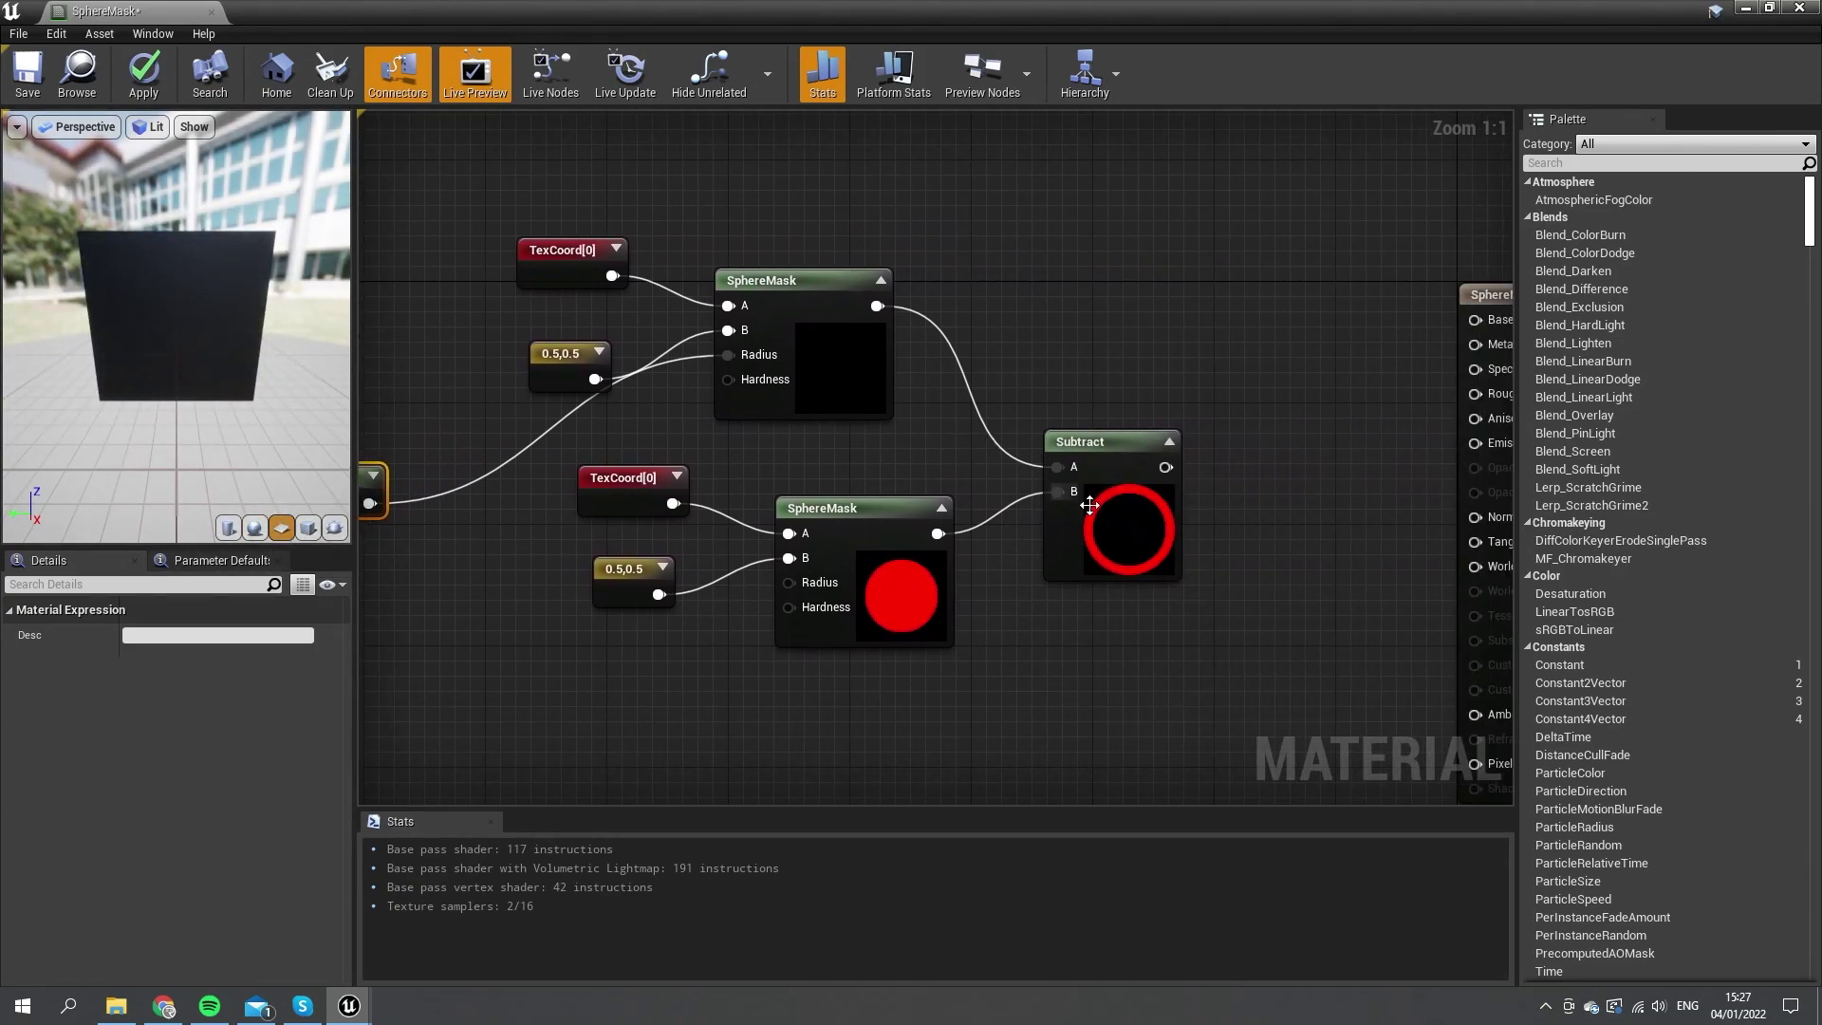
right_drag(1176, 489, 939, 497)
drag(931, 479, 1240, 331)
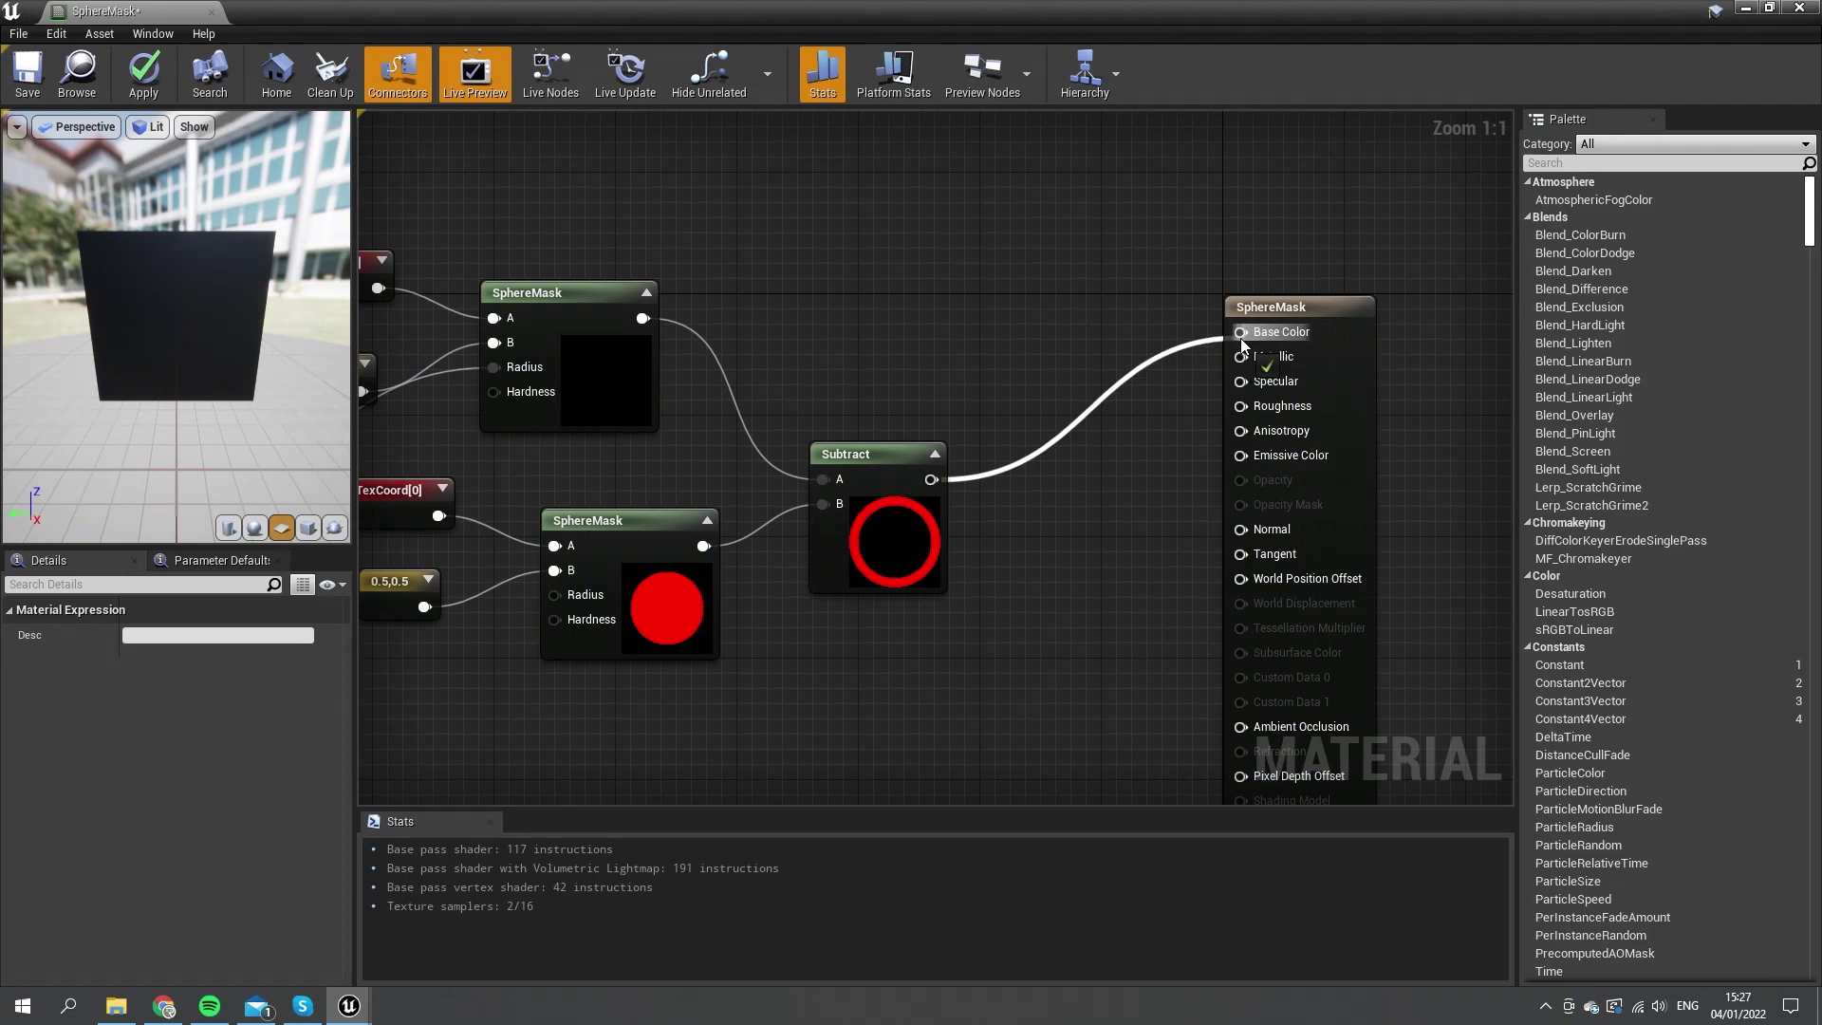
Copy and paste the Multiply and Abs nodes below the original chain.
right_drag(398, 420, 581, 418)
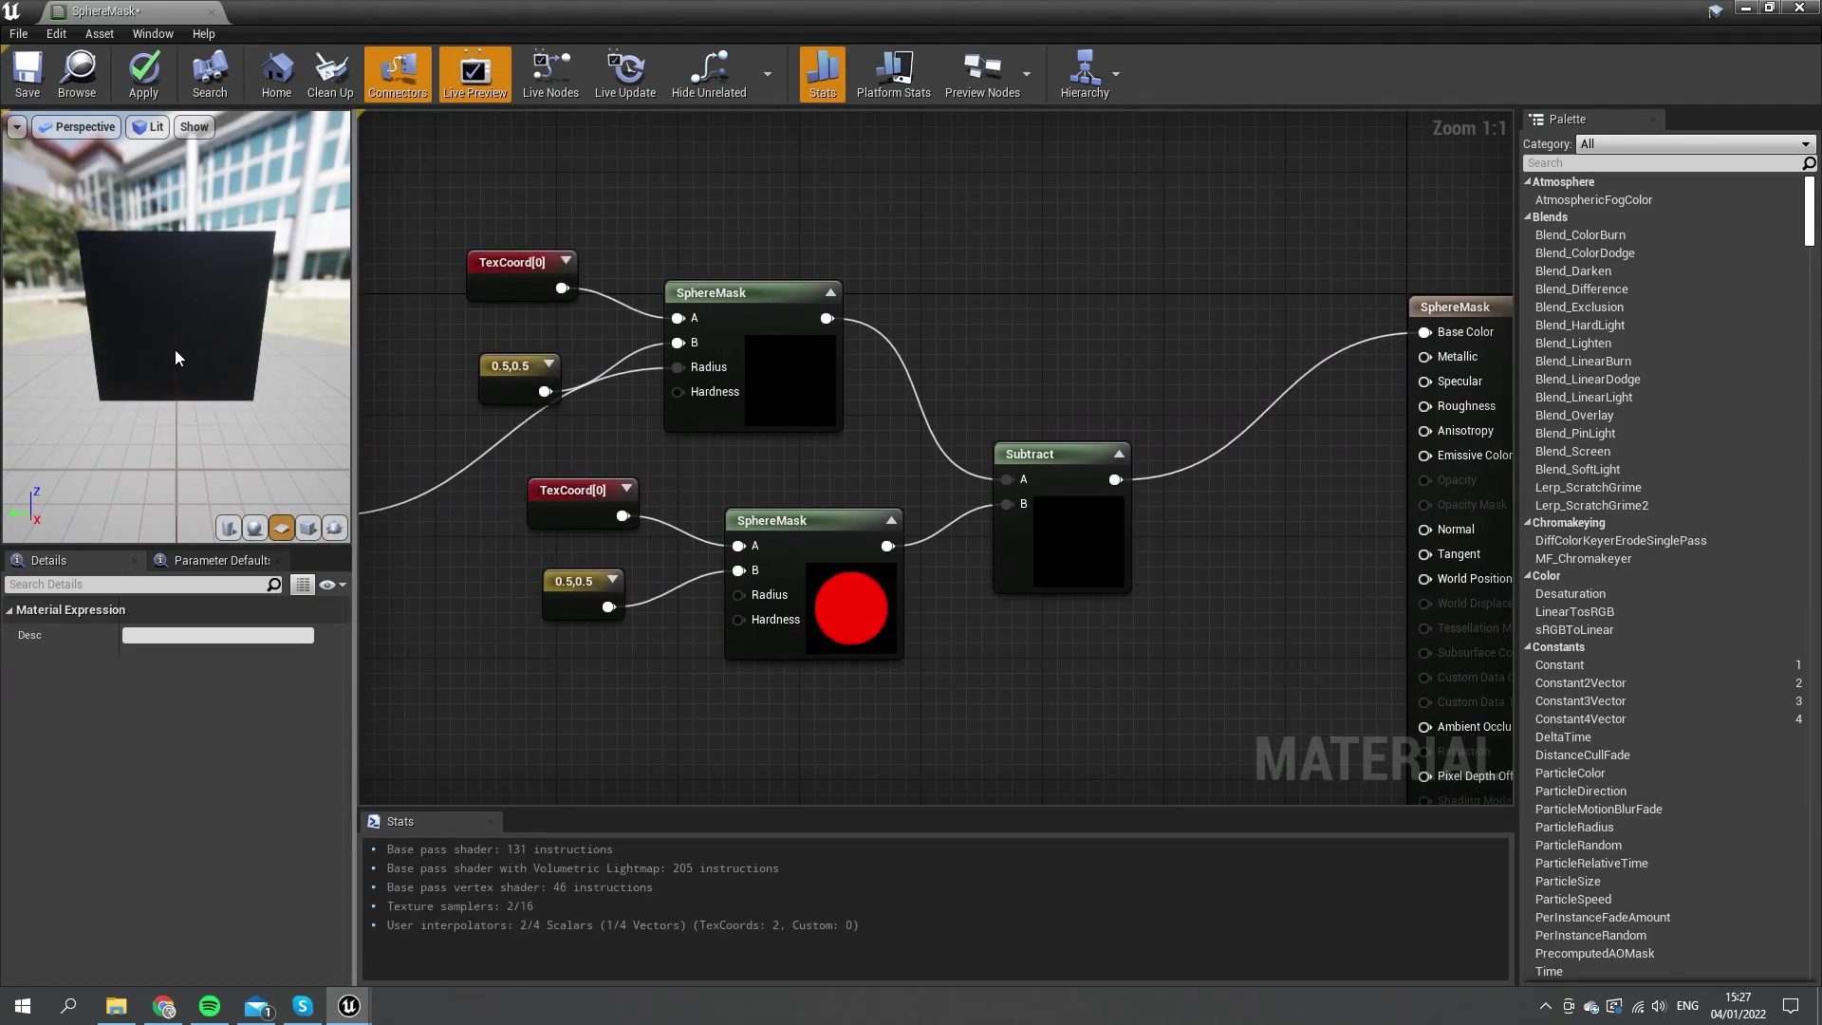
scroll(175, 347, up, 3)
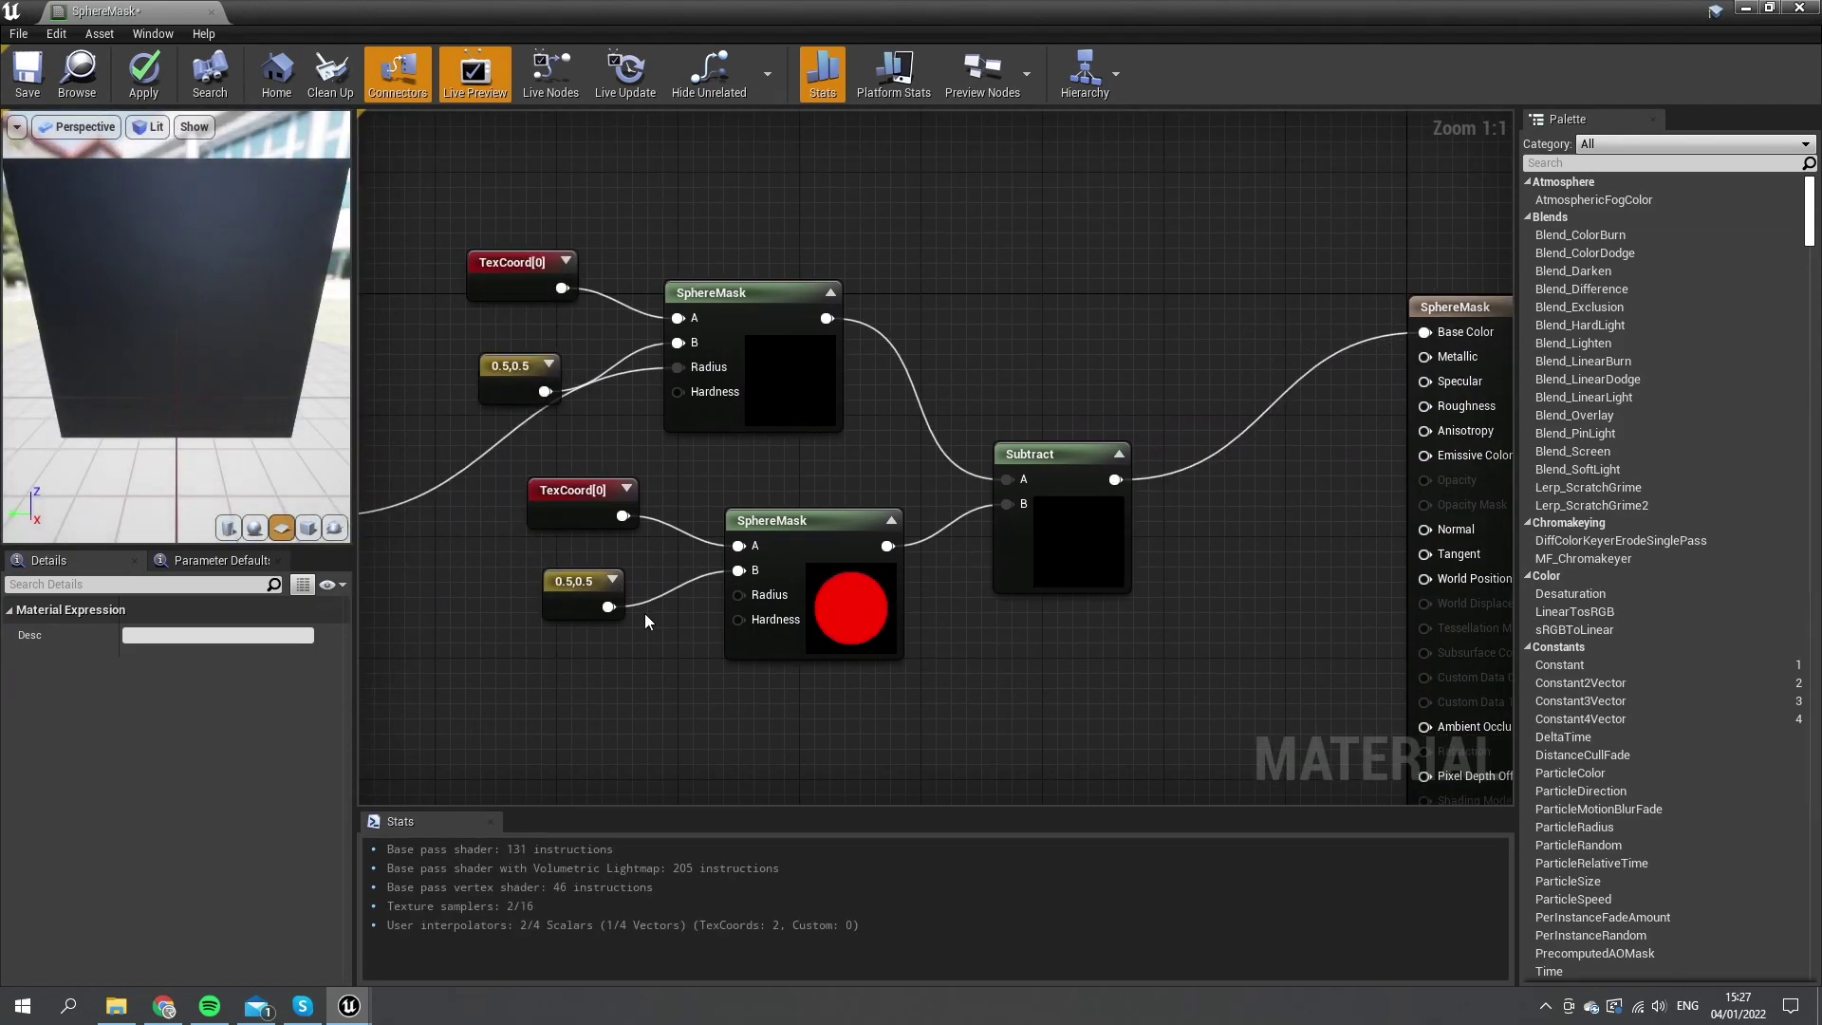
right_drag(645, 615, 1047, 580)
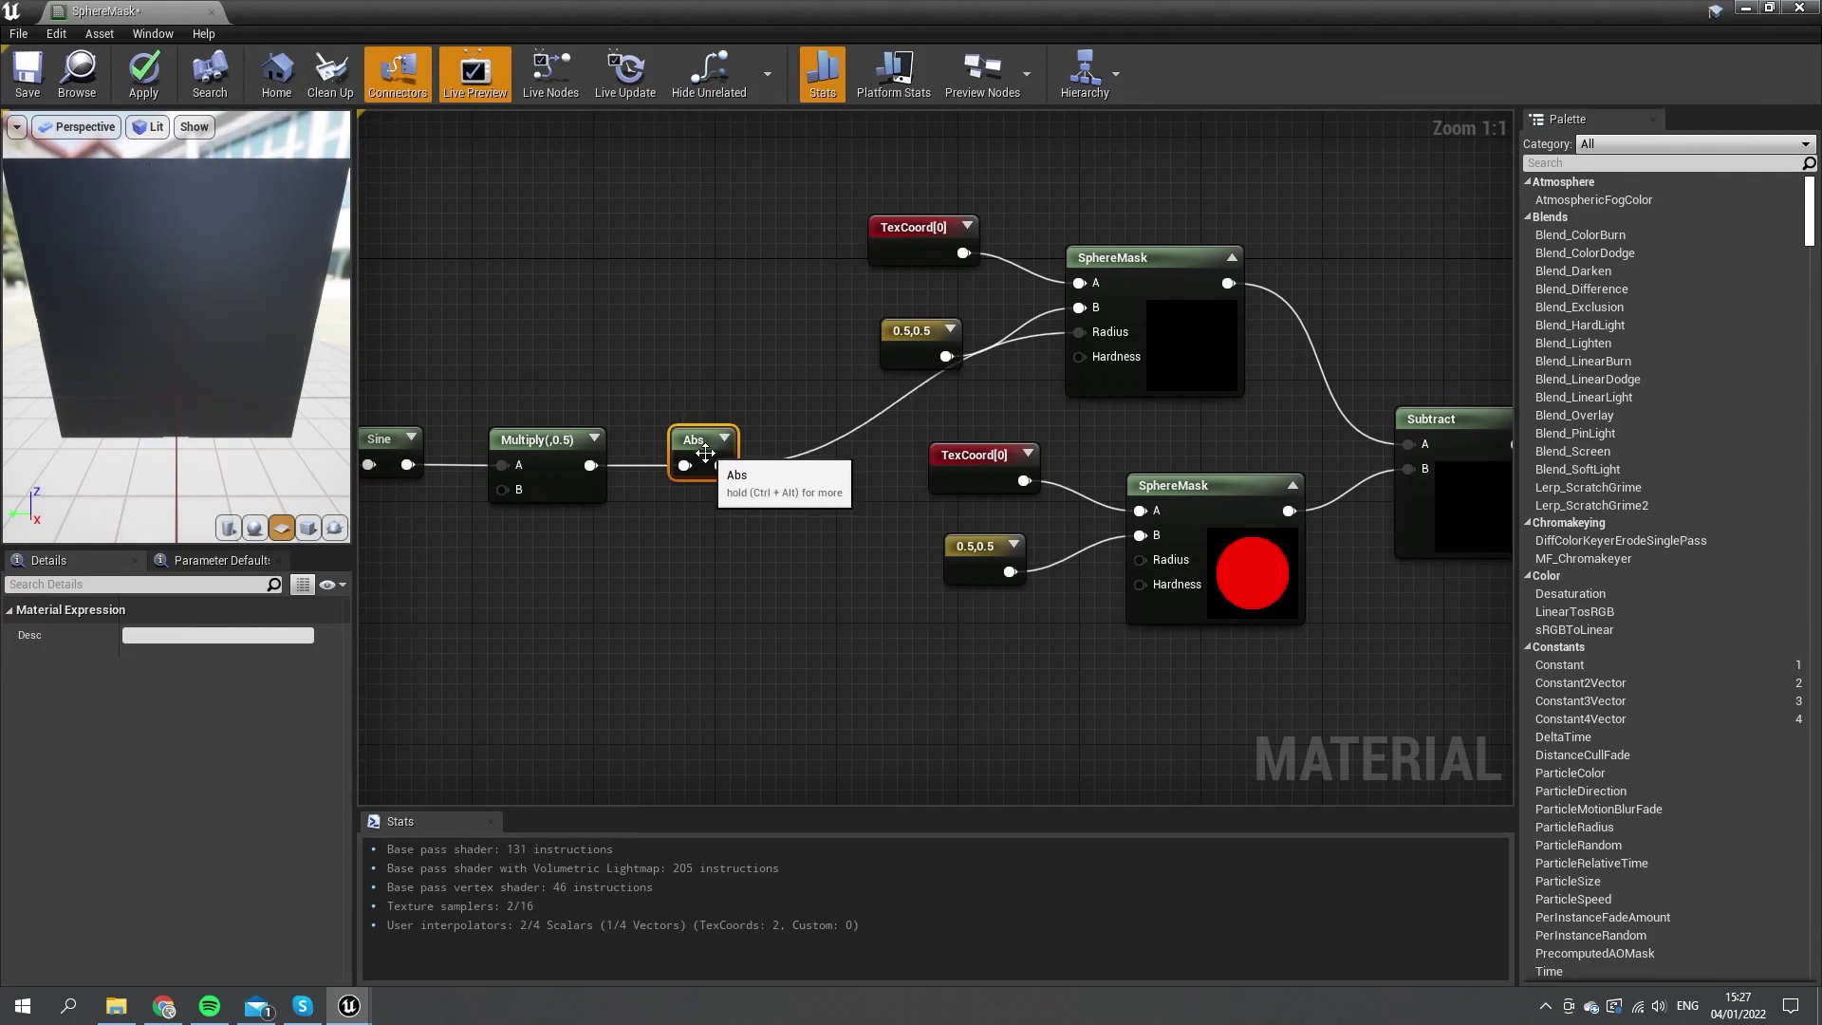
right_drag(718, 476, 879, 449)
drag(833, 501, 721, 437)
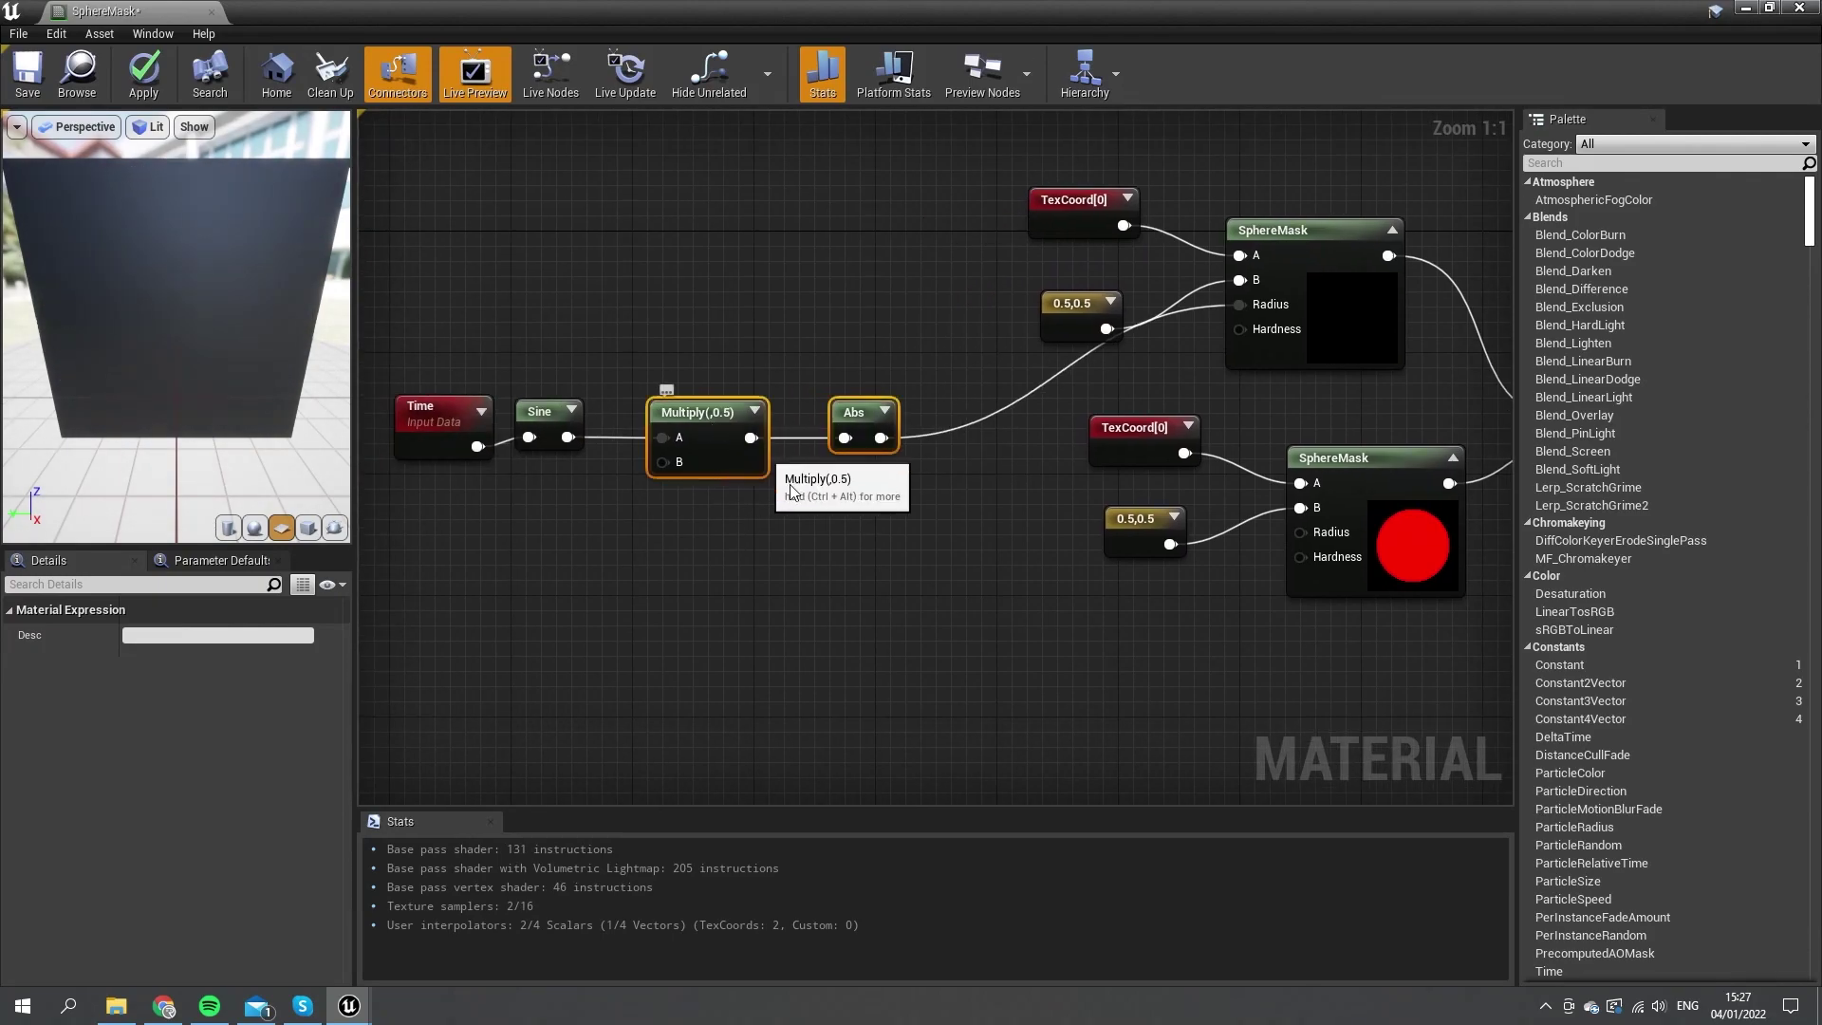
key(ctrl+c)
key(ctrl+v)
drag(790, 585, 567, 439)
Feed Sine into the copied Multiply with B 0.4 and wire its Abs to the lower Radius.
click(740, 569)
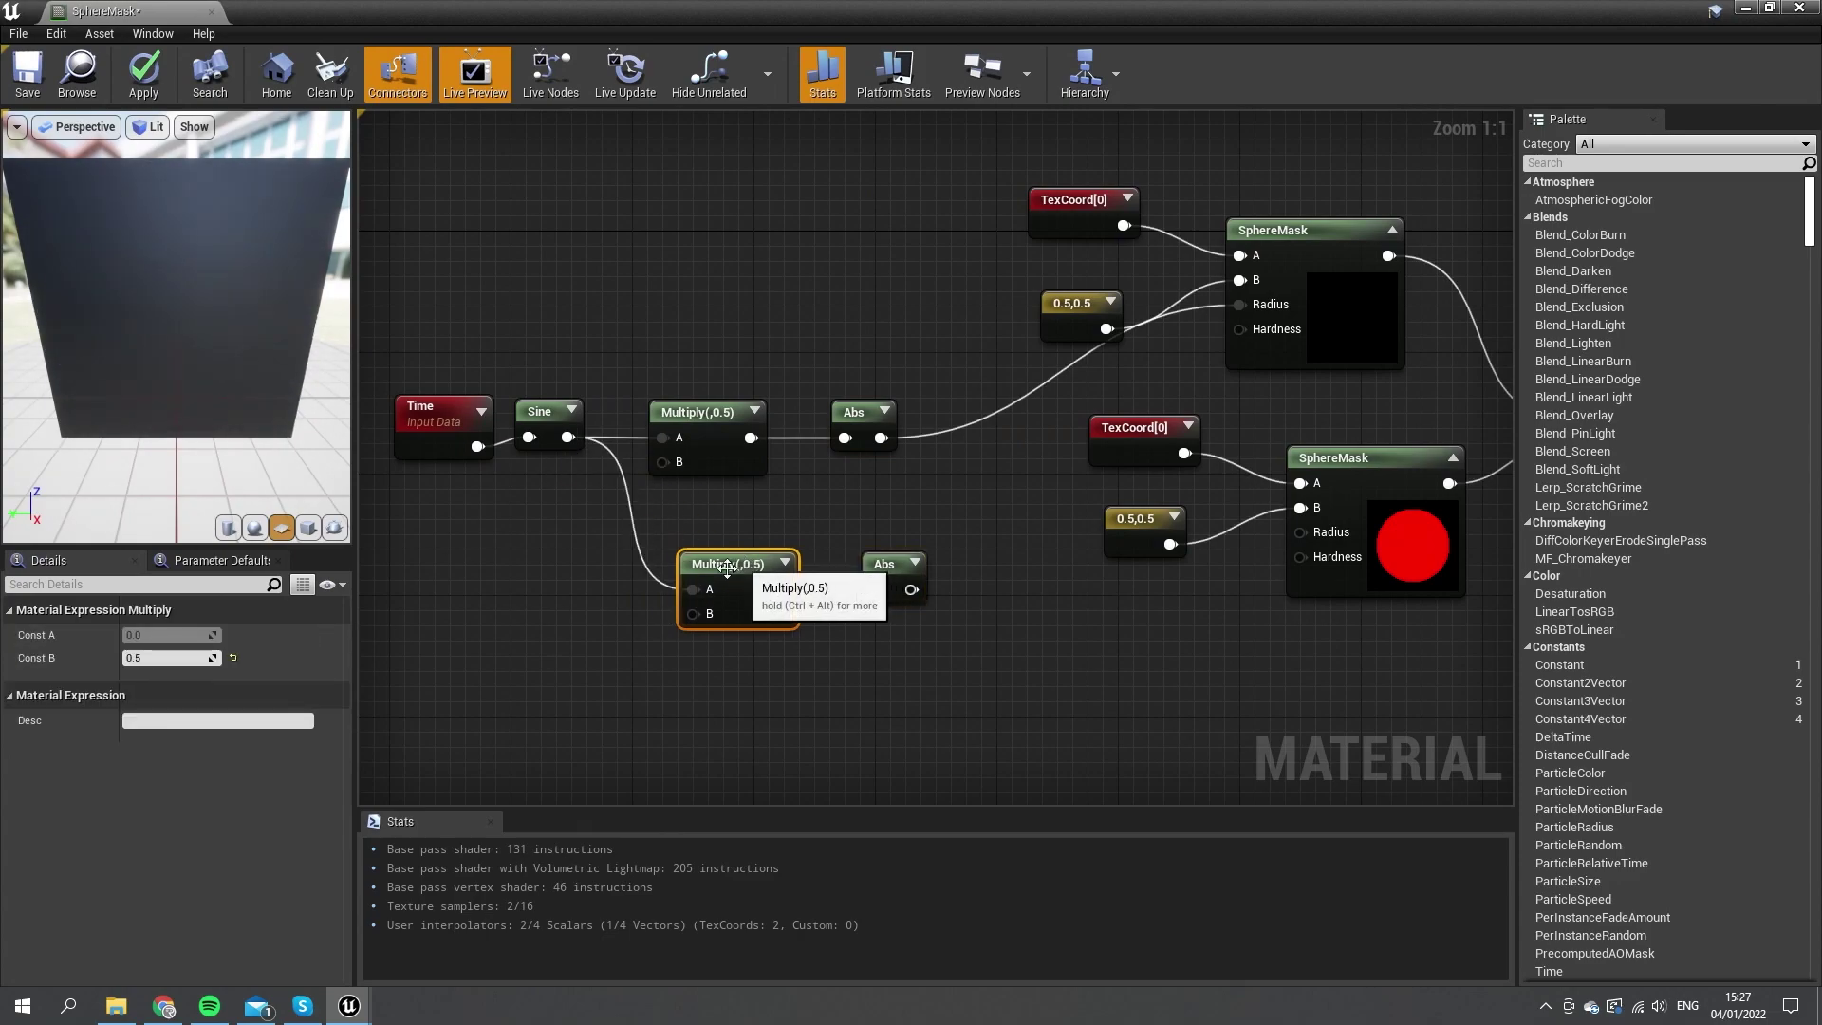
click(167, 657)
text(0.4)
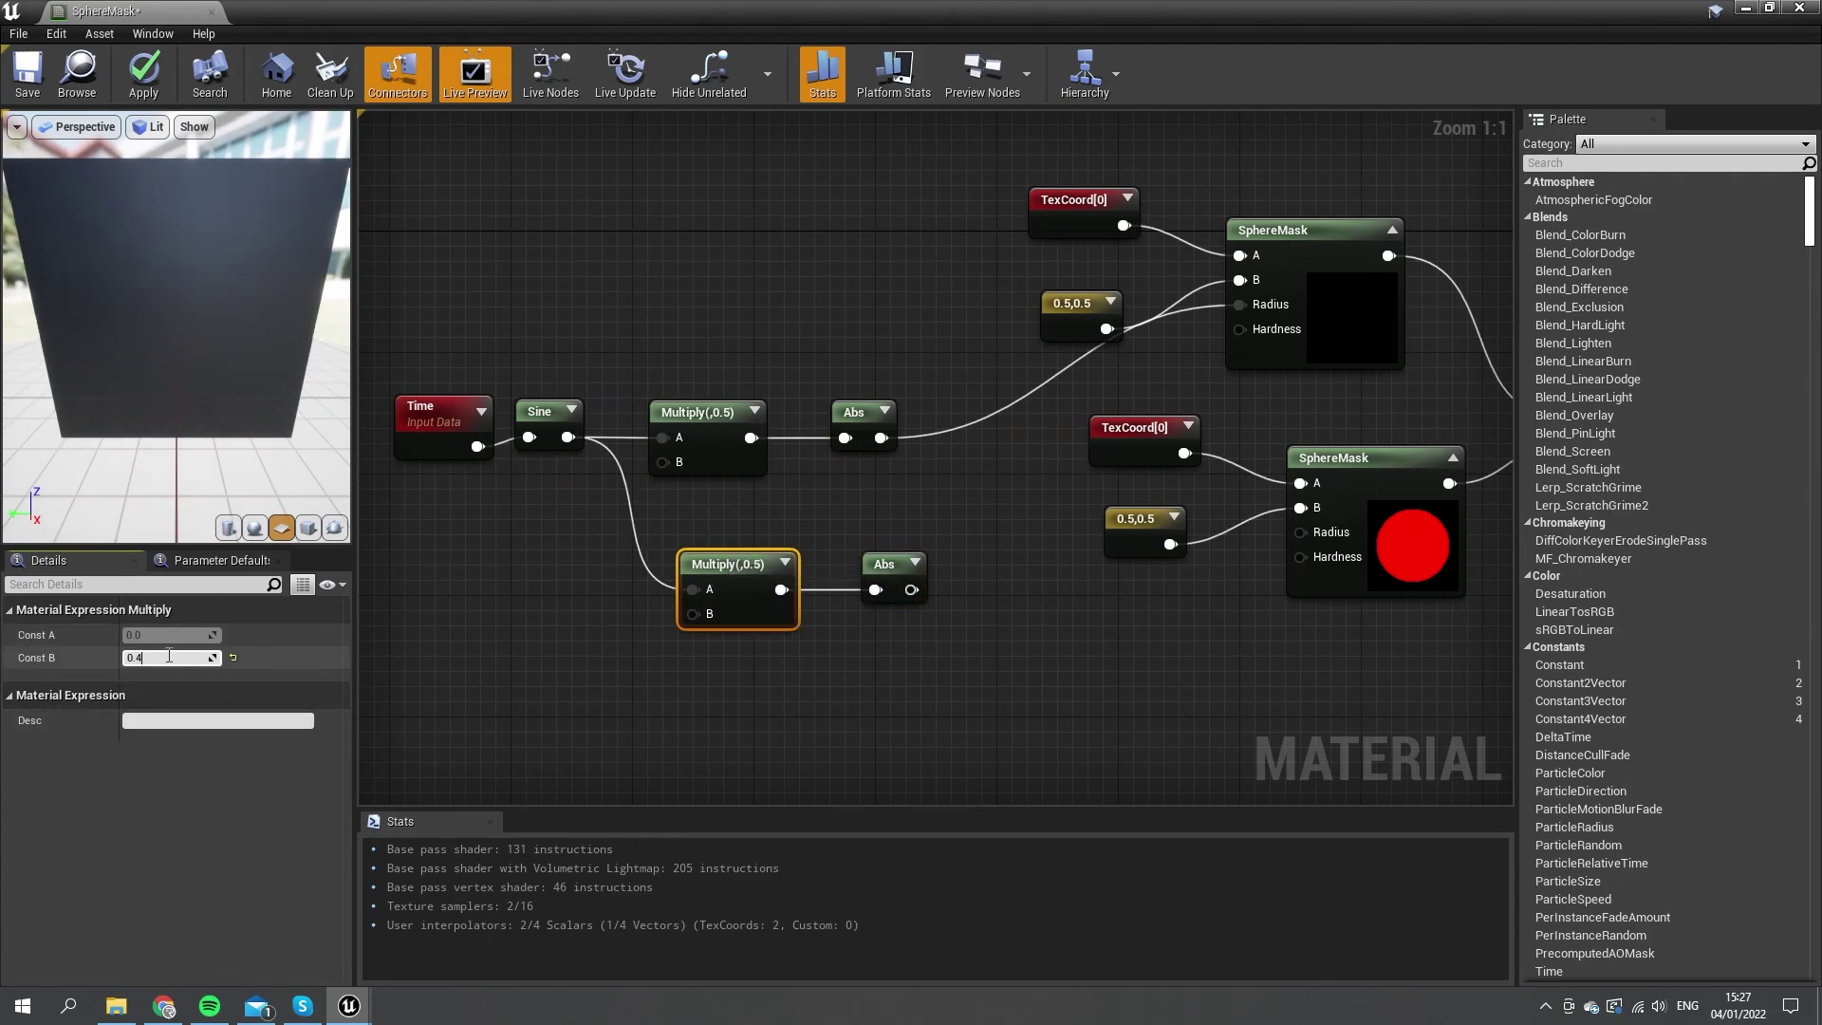
key(Return)
drag(911, 589, 1313, 533)
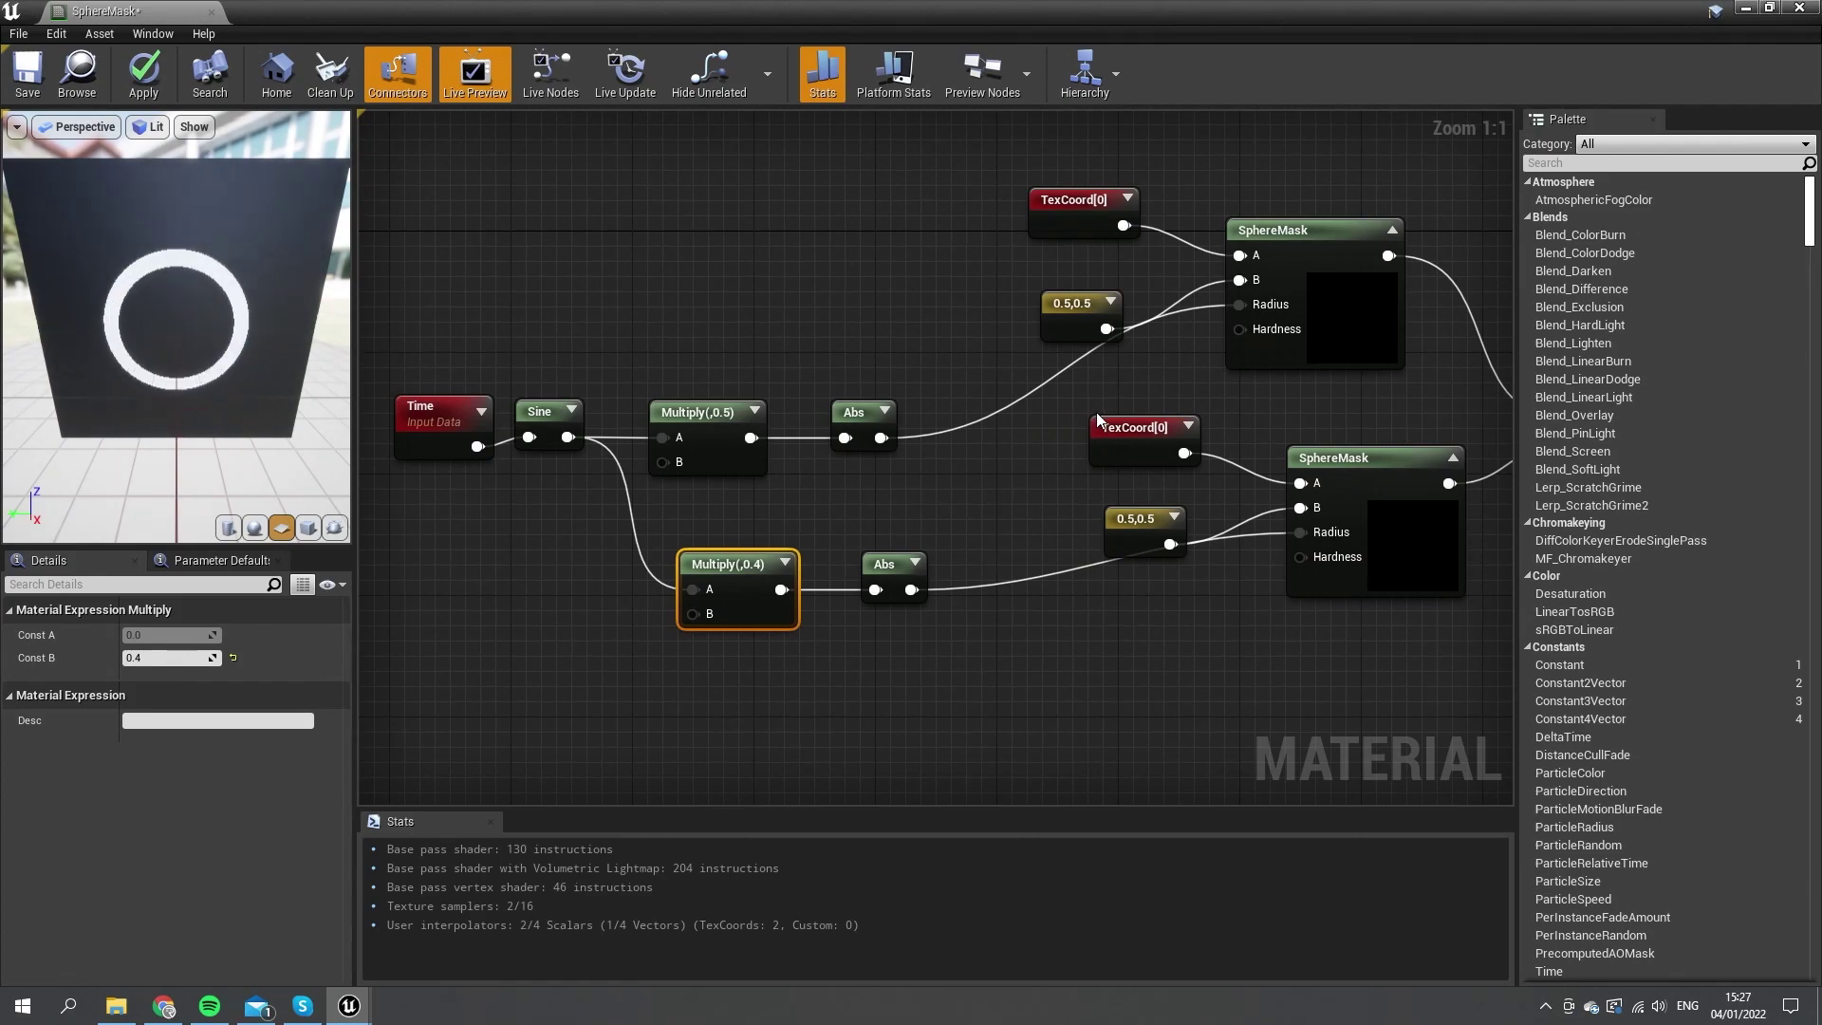
right_drag(1101, 419, 757, 423)
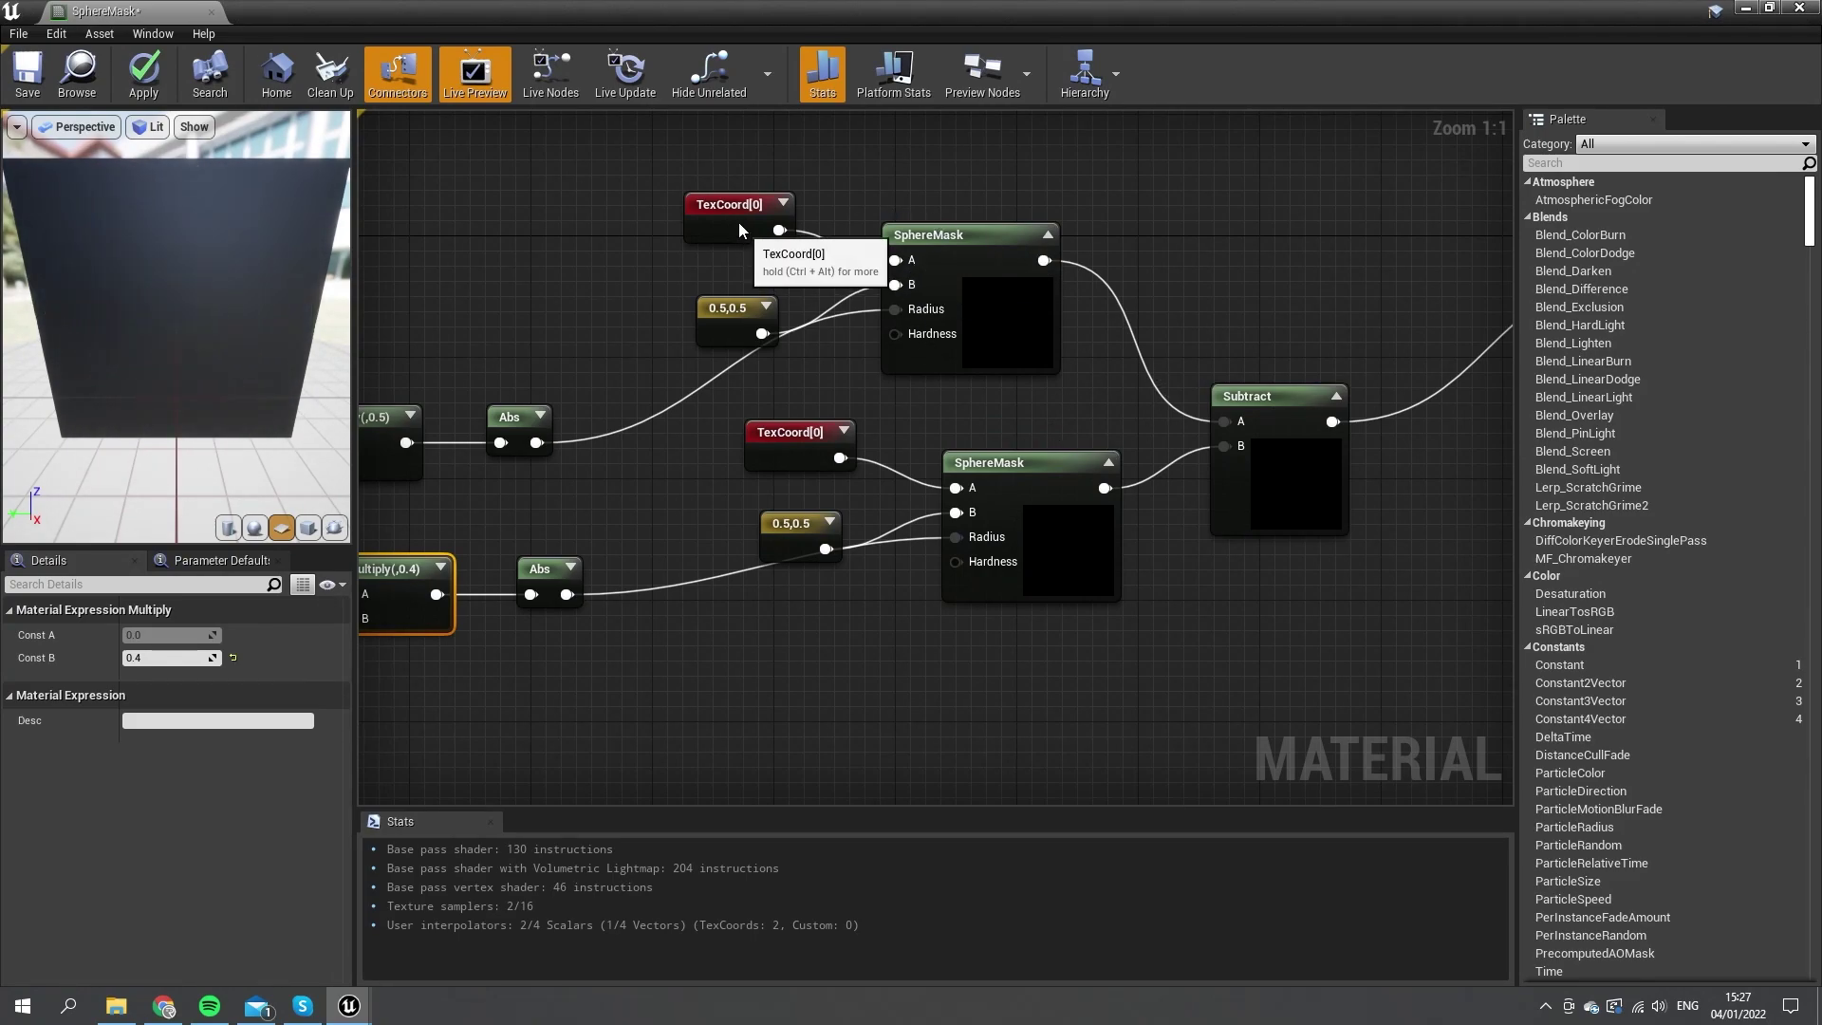
Disconnect Subtract from Base Color and delete the lower mask chain and Subtract node.
drag(727, 223, 708, 204)
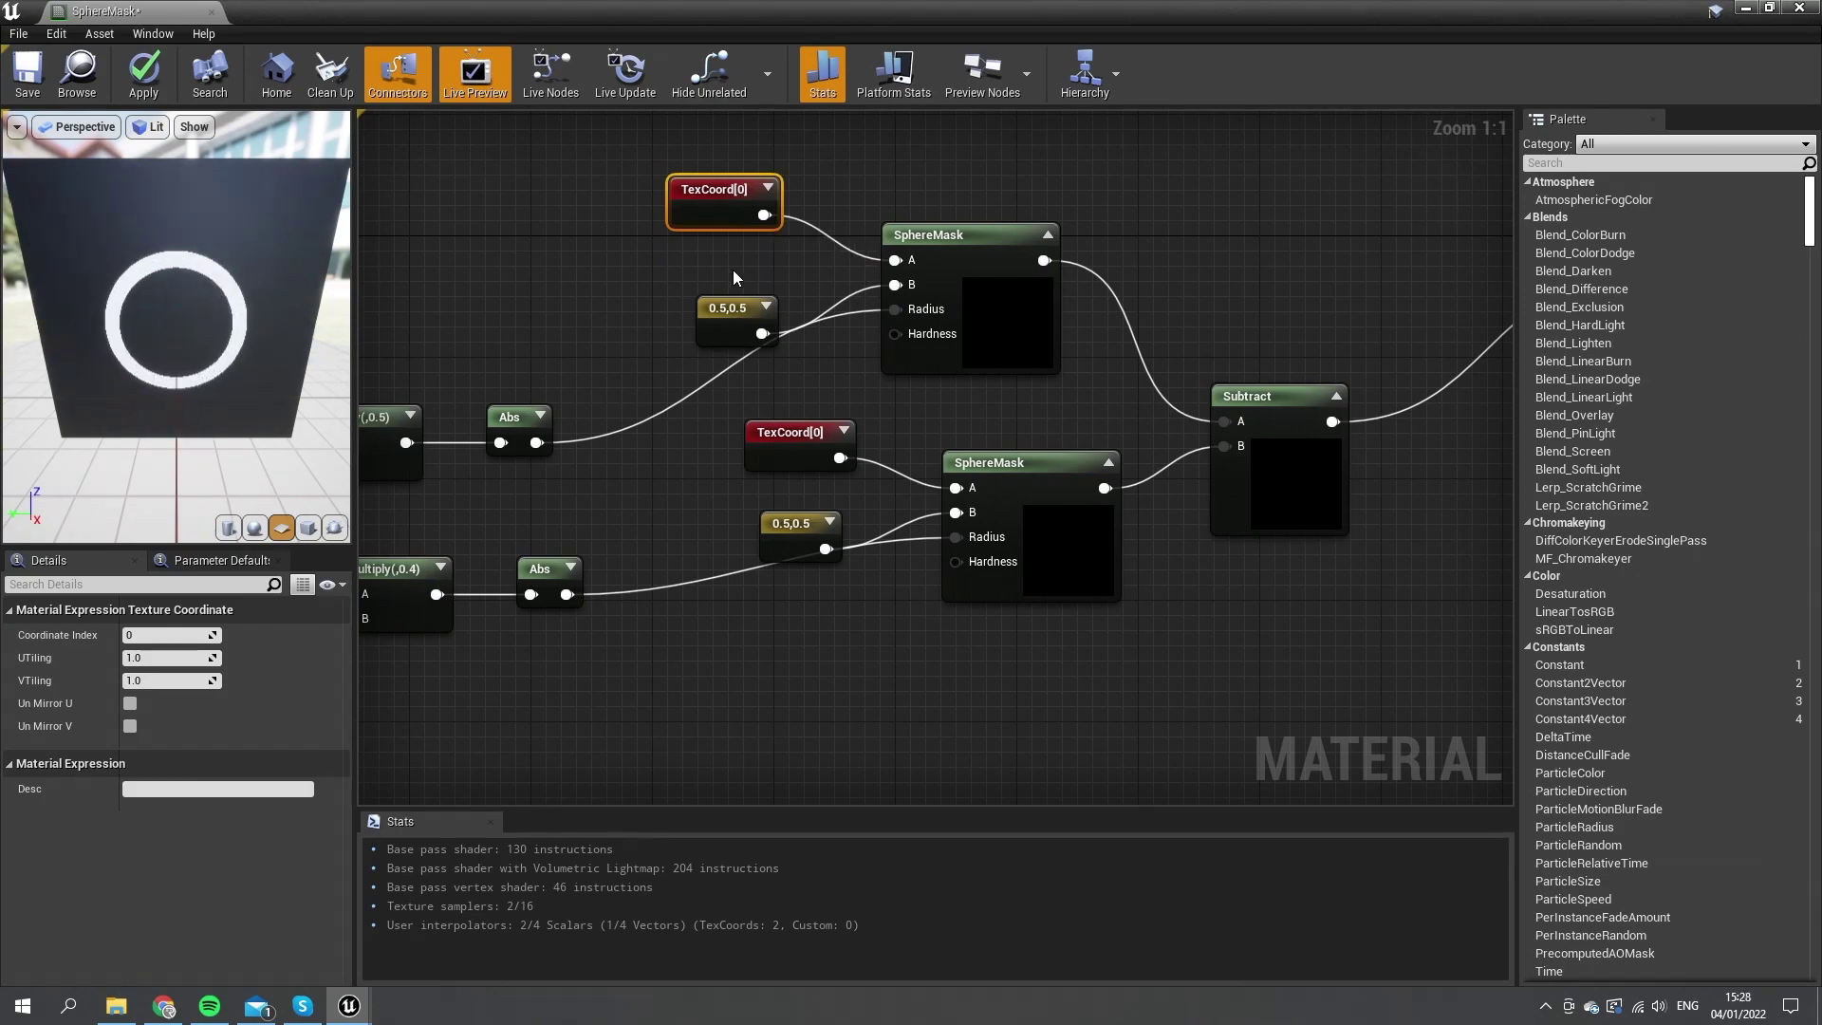
key(Home)
alt+click(1148, 485)
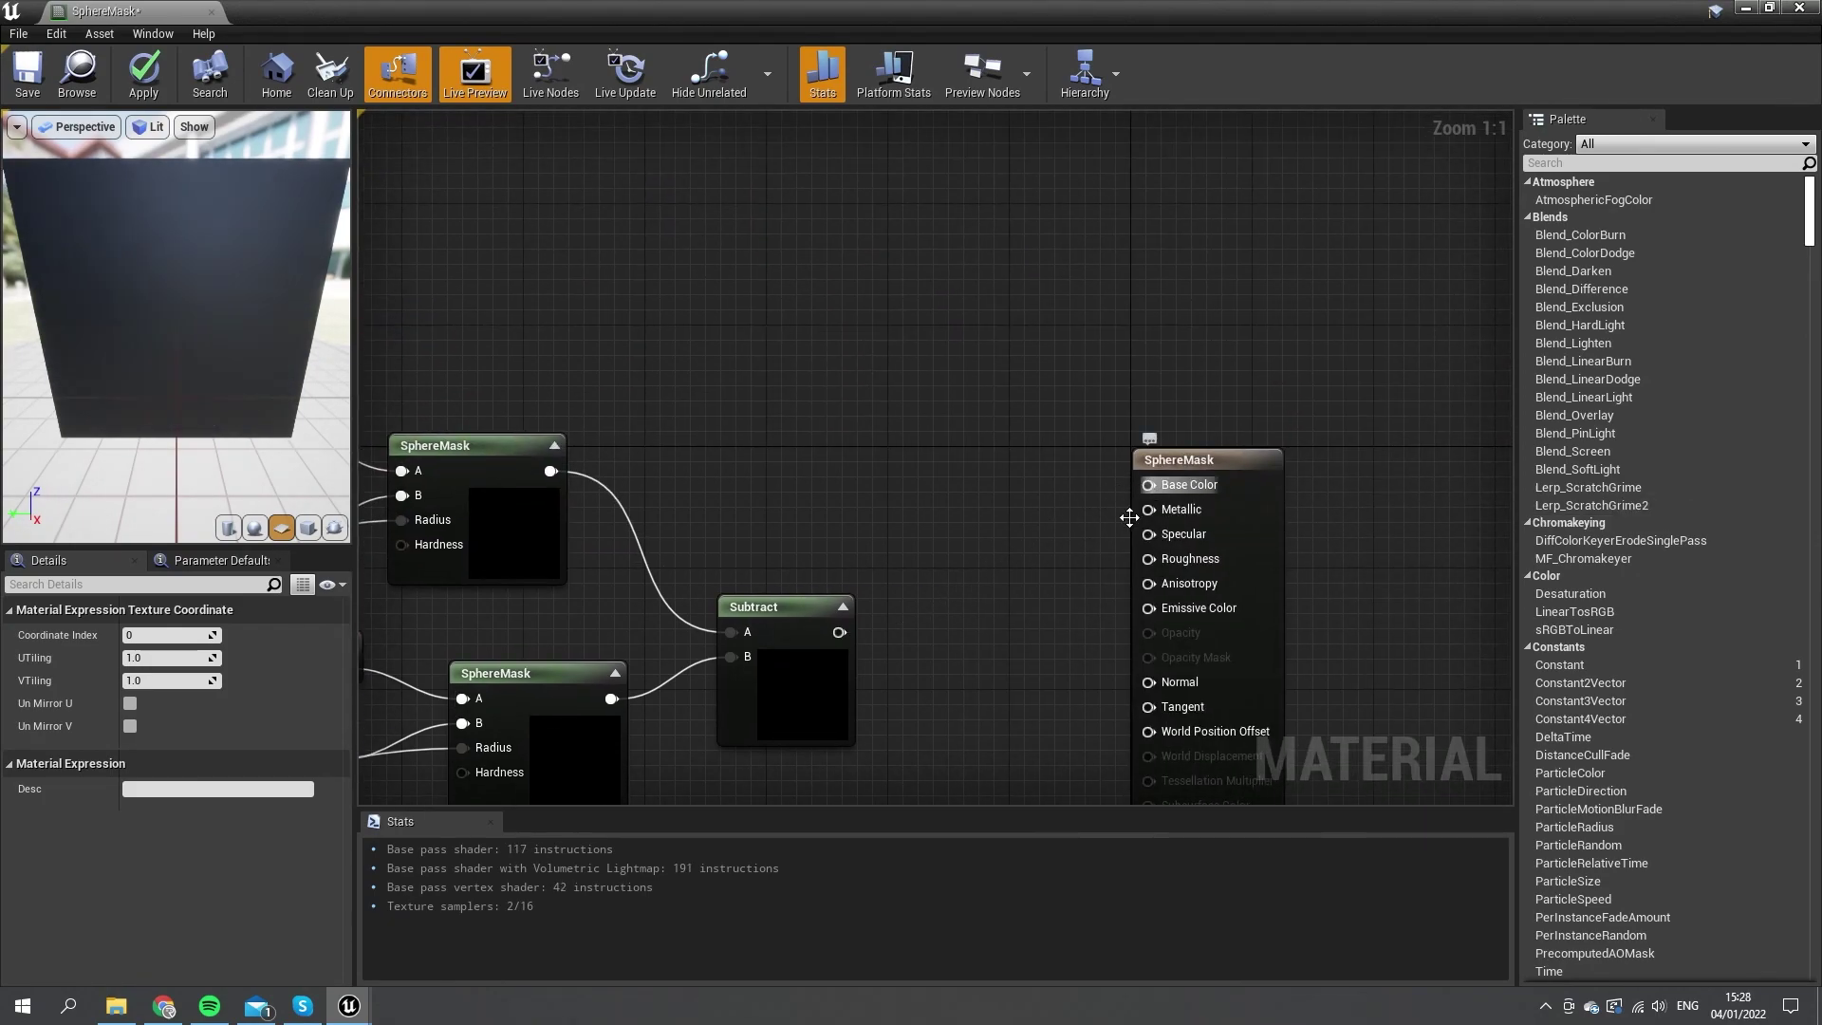
scroll(1135, 516, down, 3)
right_drag(896, 680, 1222, 636)
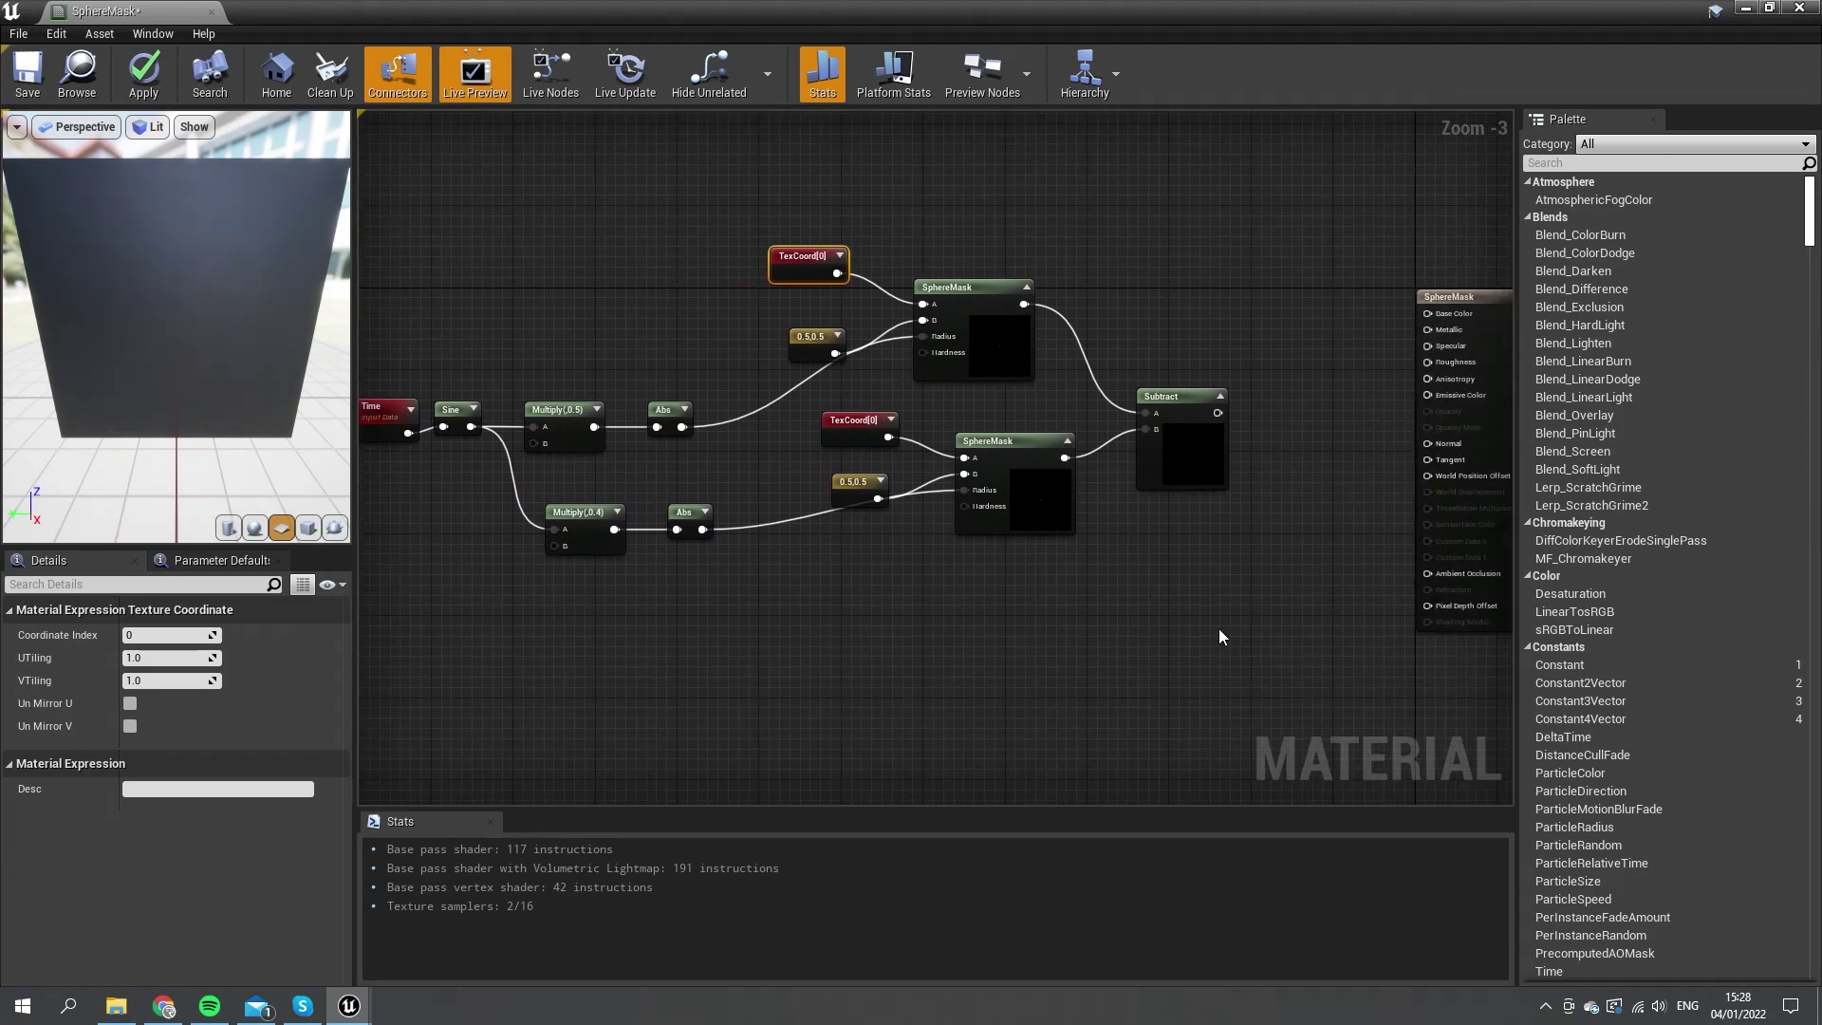
drag(884, 437, 885, 436)
key(Delete)
Delete the Time, Sine, Multiply, Abs, TexCoord and 0.5,0.5 nodes, keeping one SphereMask.
right_drag(599, 597, 881, 628)
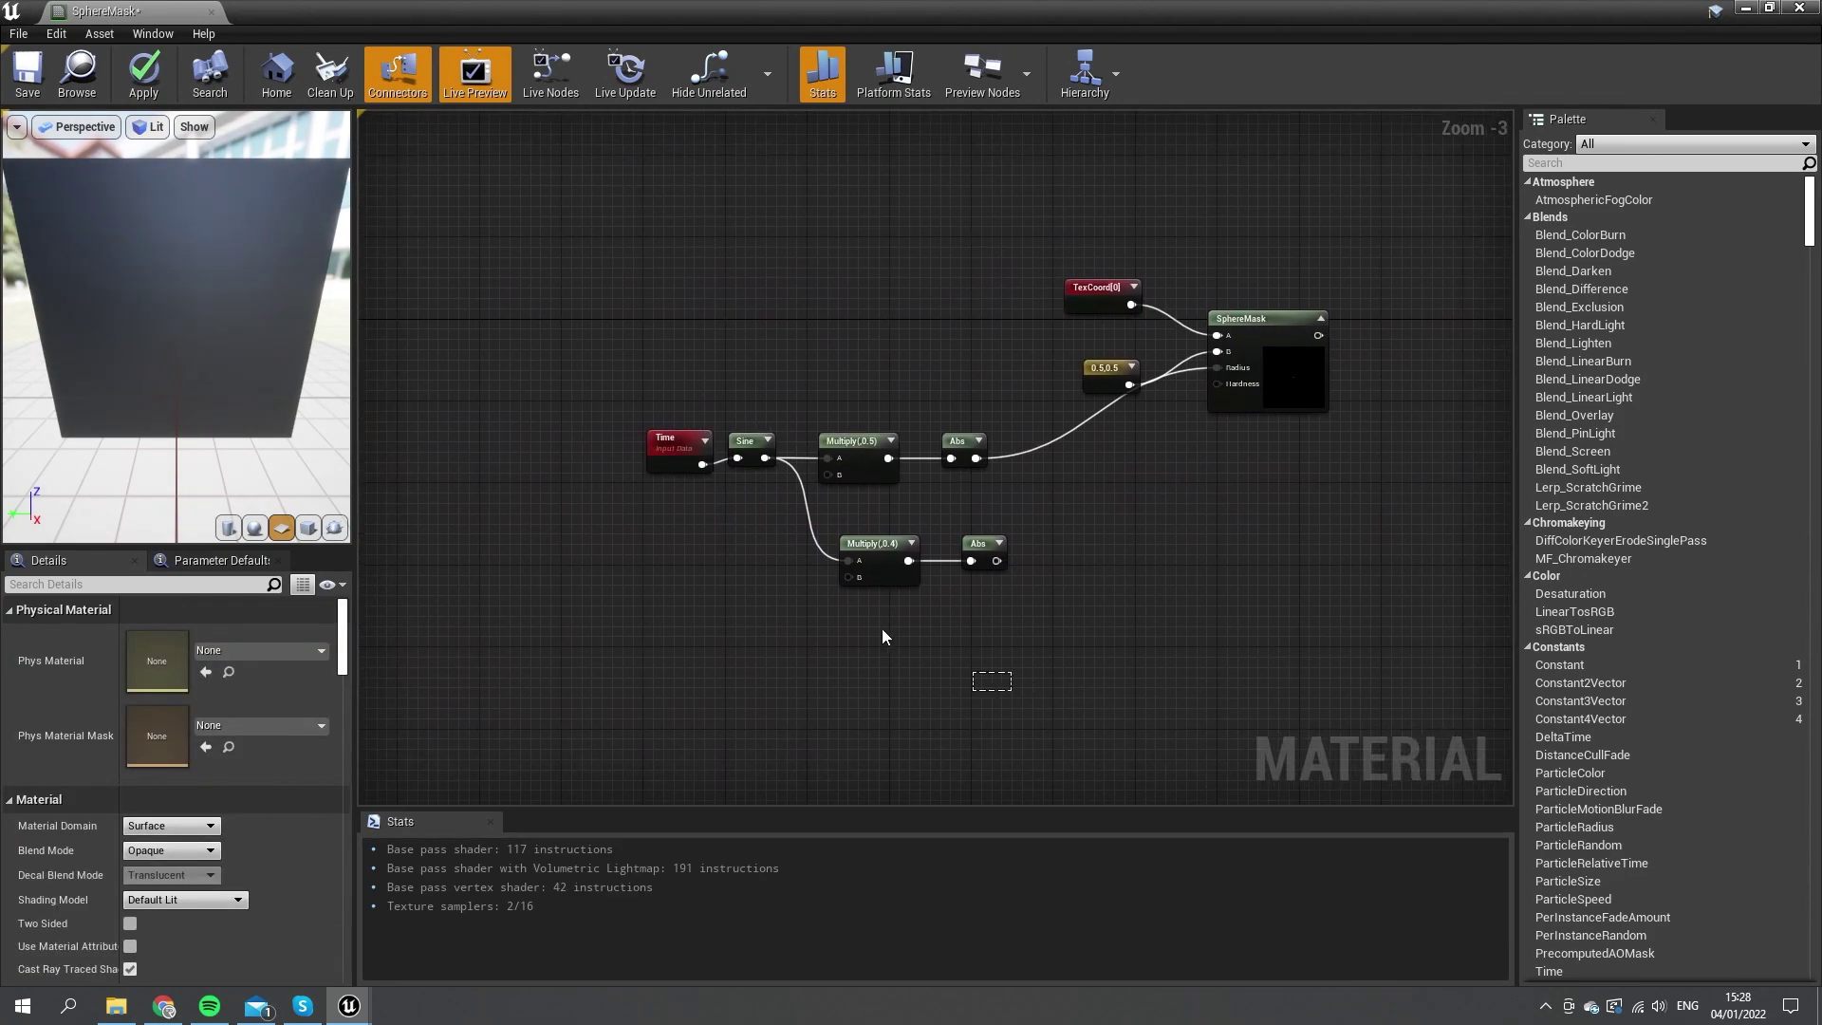
drag(1025, 664, 562, 401)
key(Delete)
right_drag(1103, 441, 1050, 516)
drag(1049, 516, 981, 287)
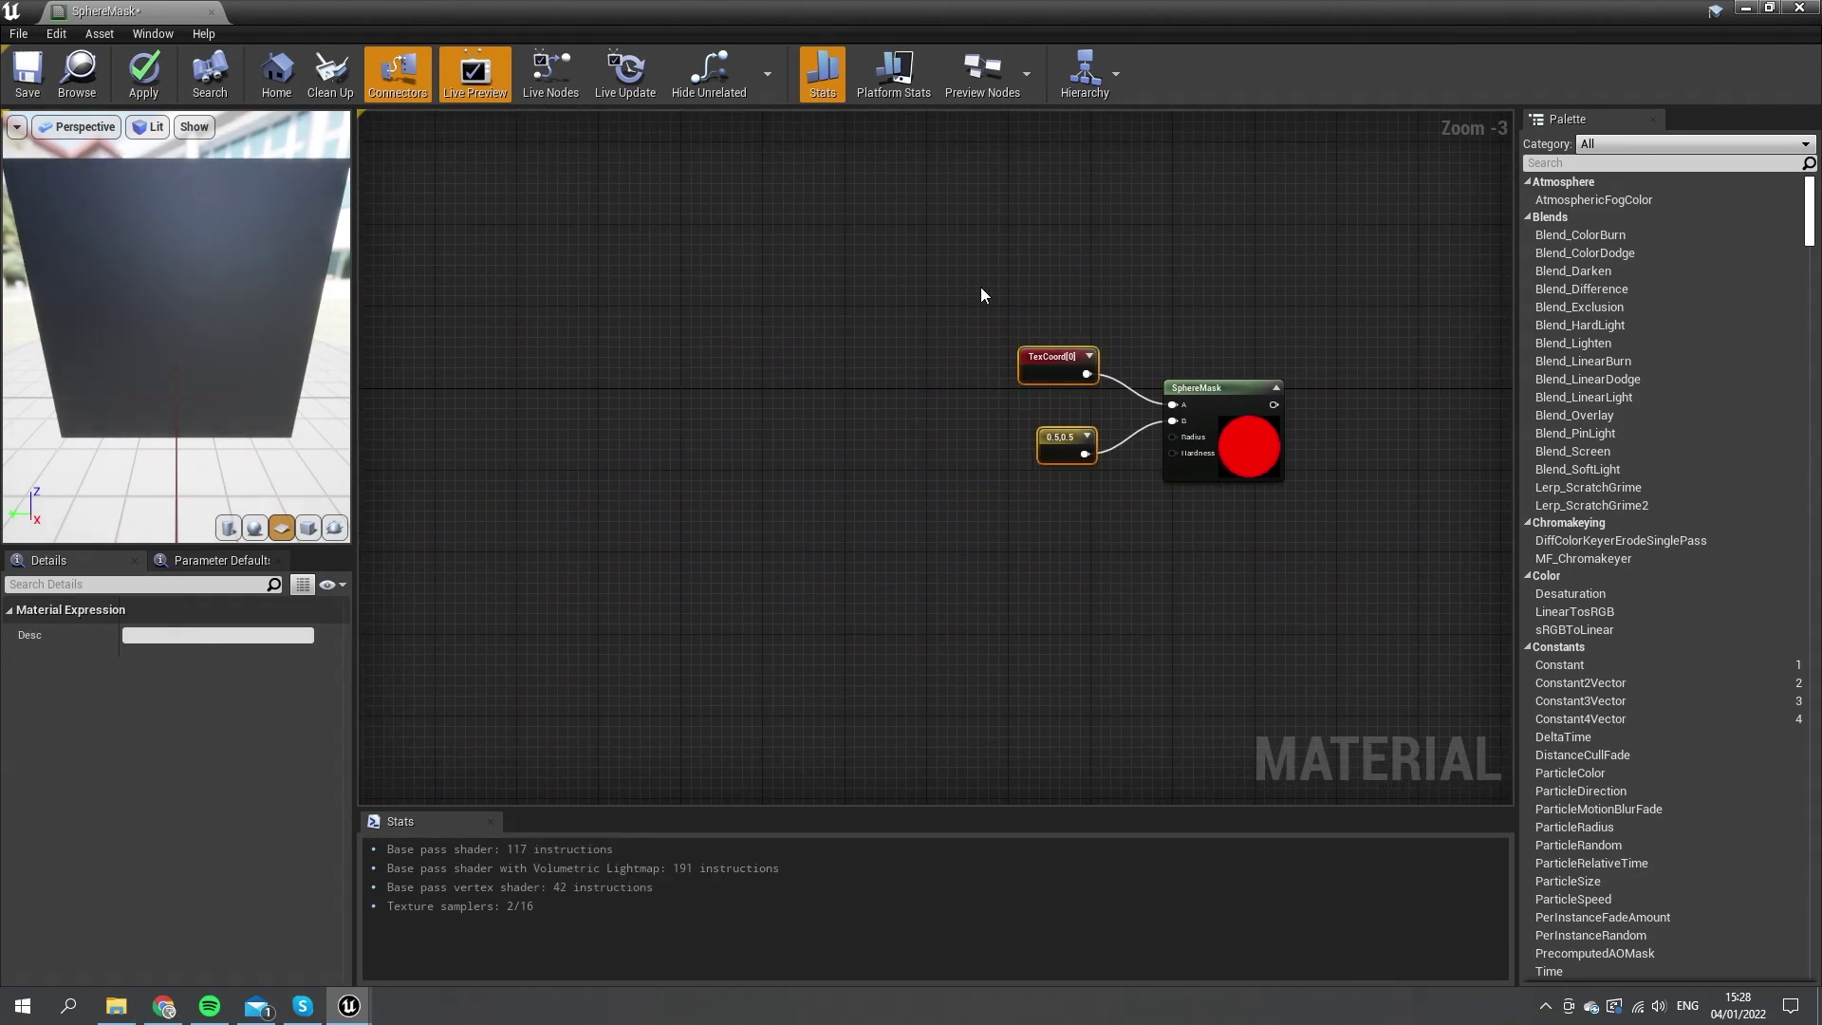
key(Delete)
right_drag(1103, 472, 724, 475)
drag(724, 475, 881, 504)
scroll(962, 488, up, 2)
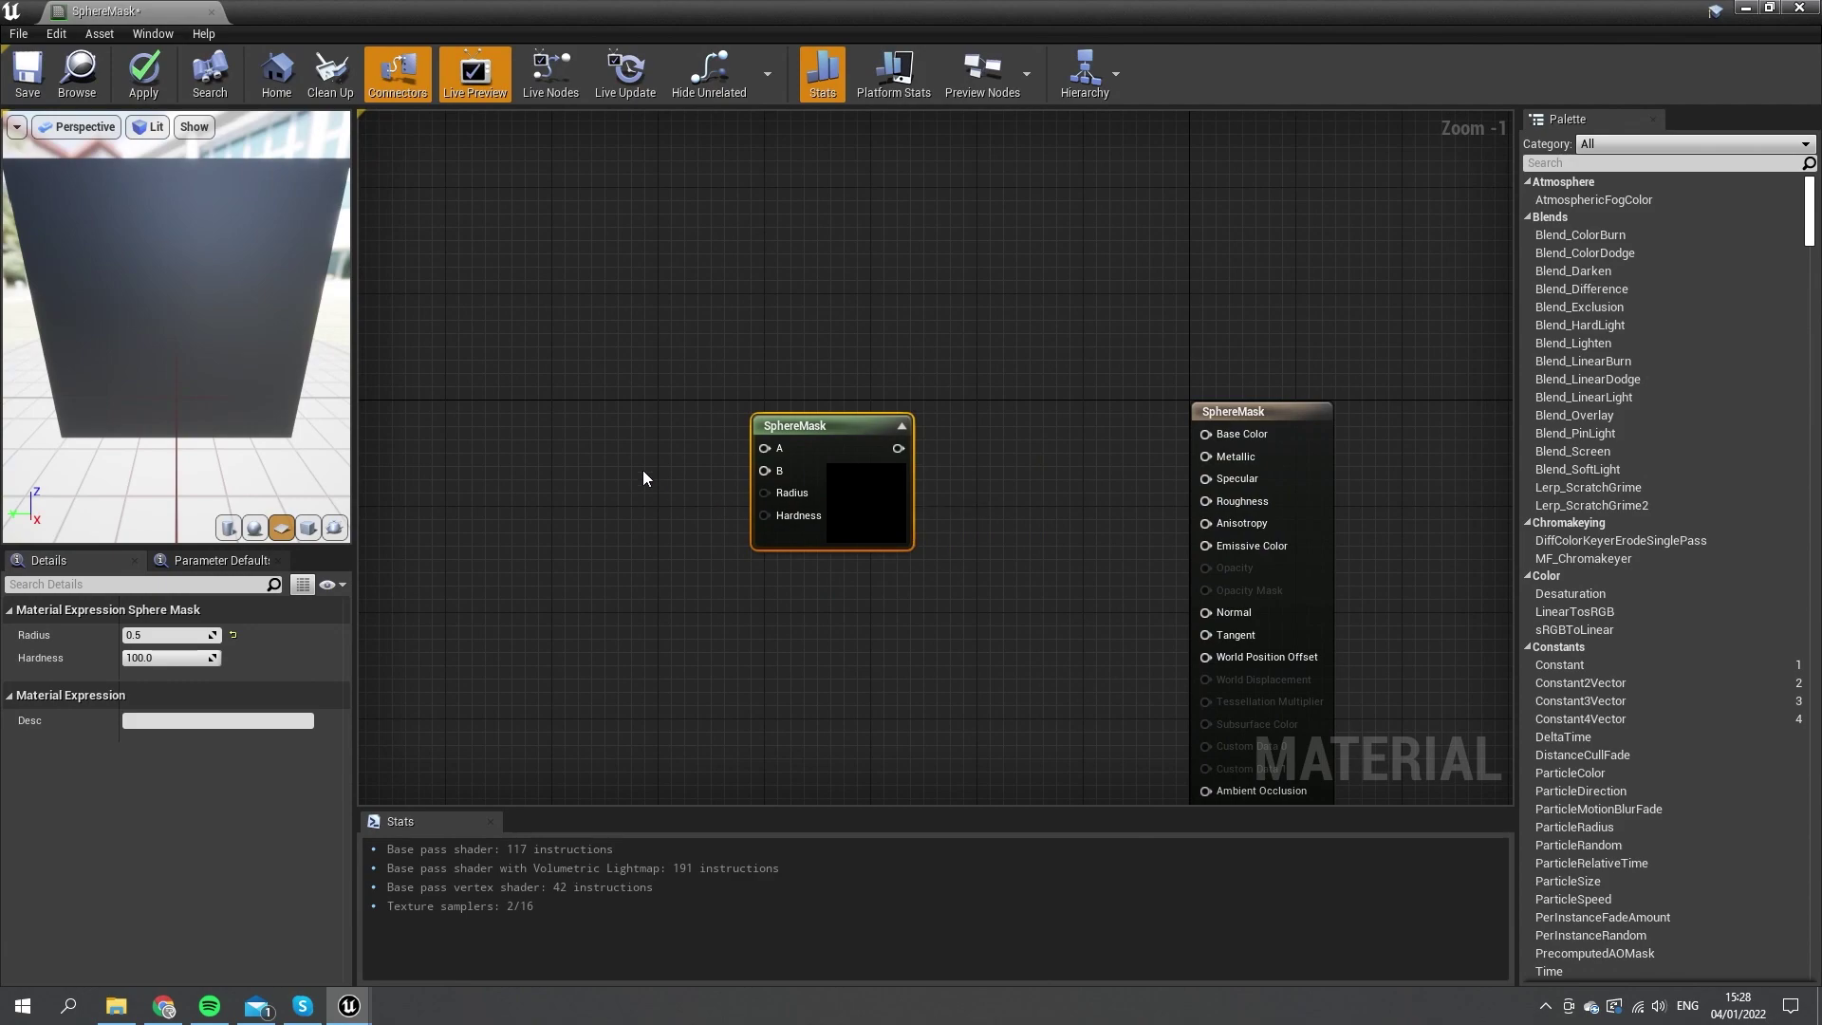
Add an Absolute World Position node and wire it into the SphereMask's A input.
right_drag(642, 470, 612, 486)
right_click(612, 486)
text(worldpo)
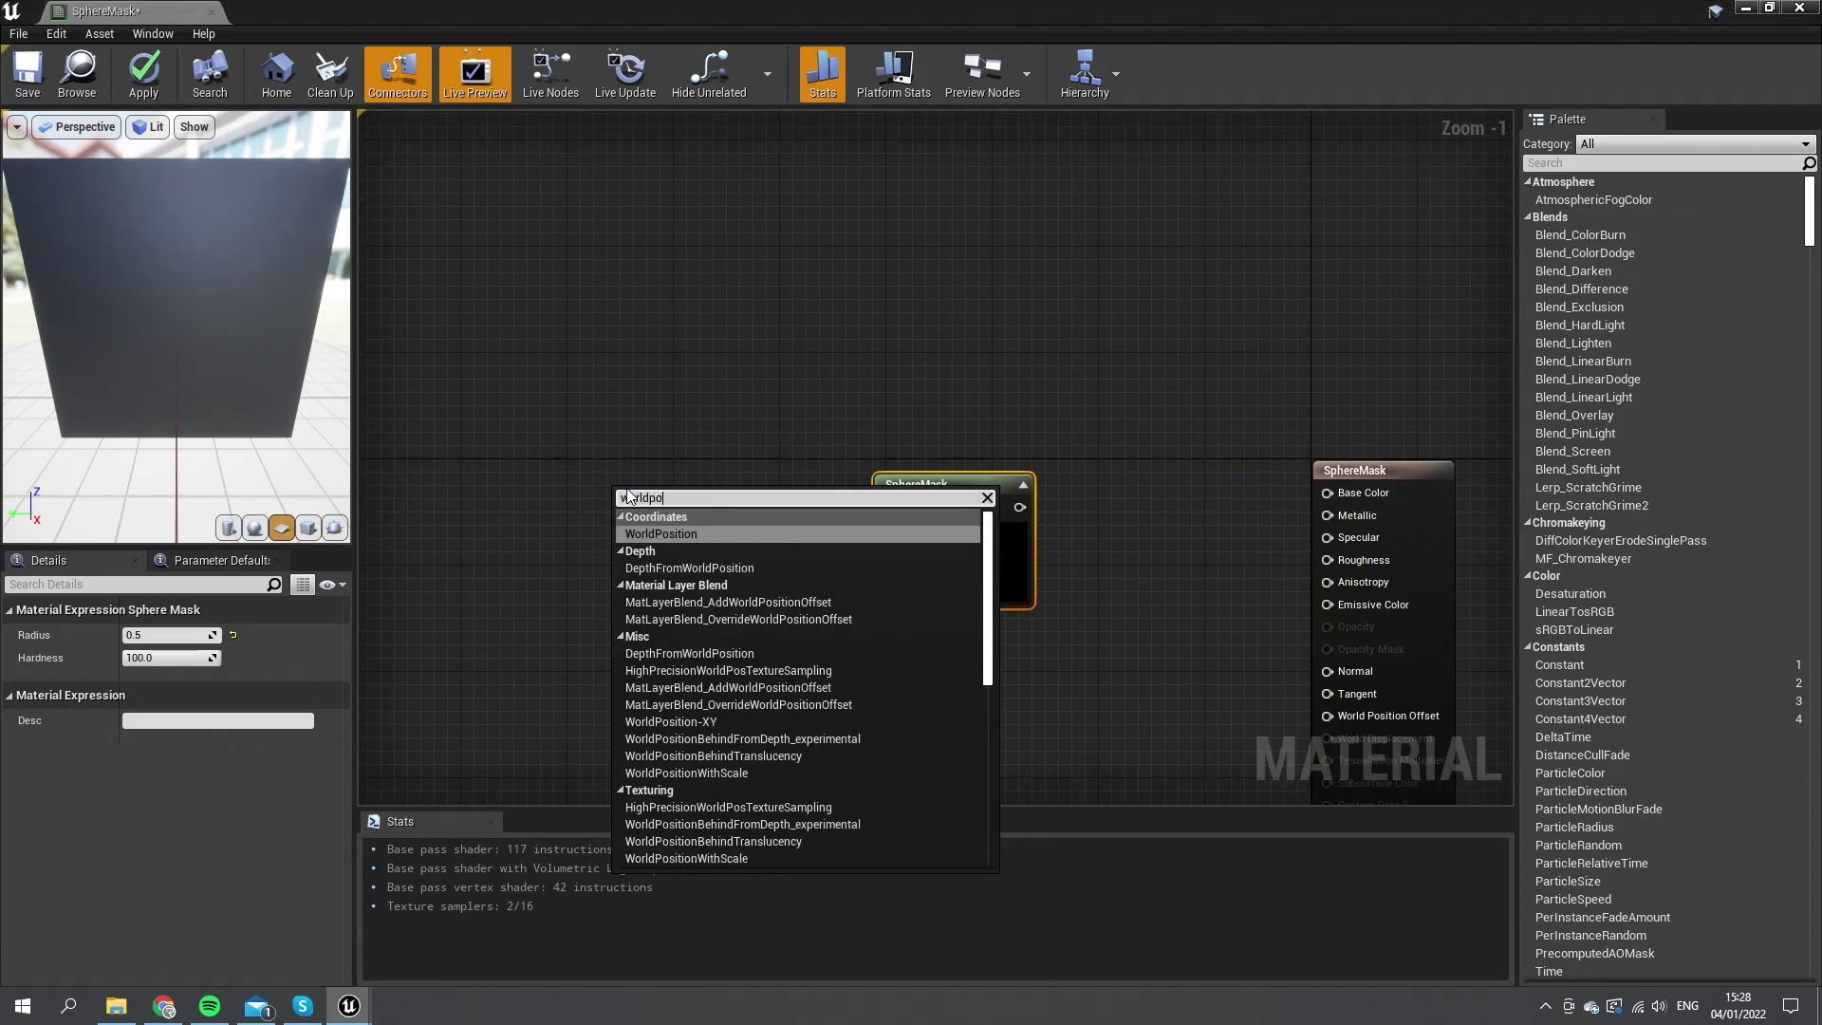
key(Return)
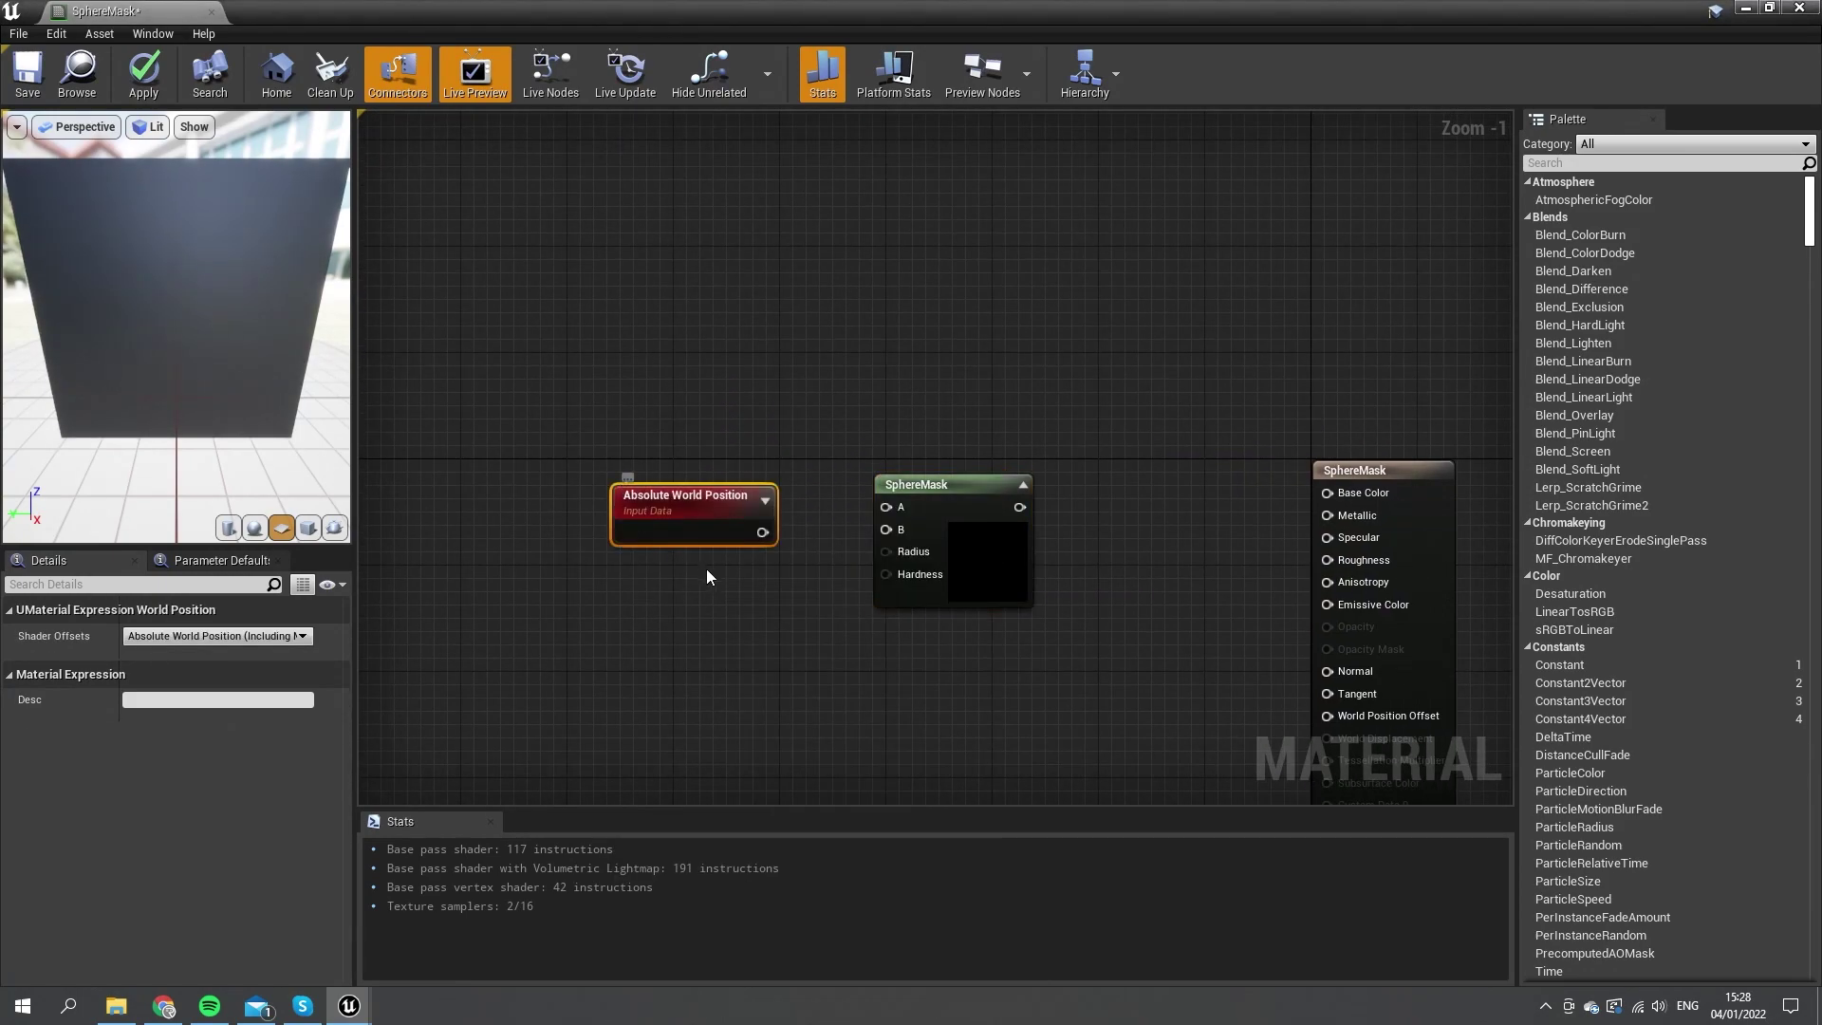
drag(762, 532, 887, 507)
drag(696, 528, 693, 383)
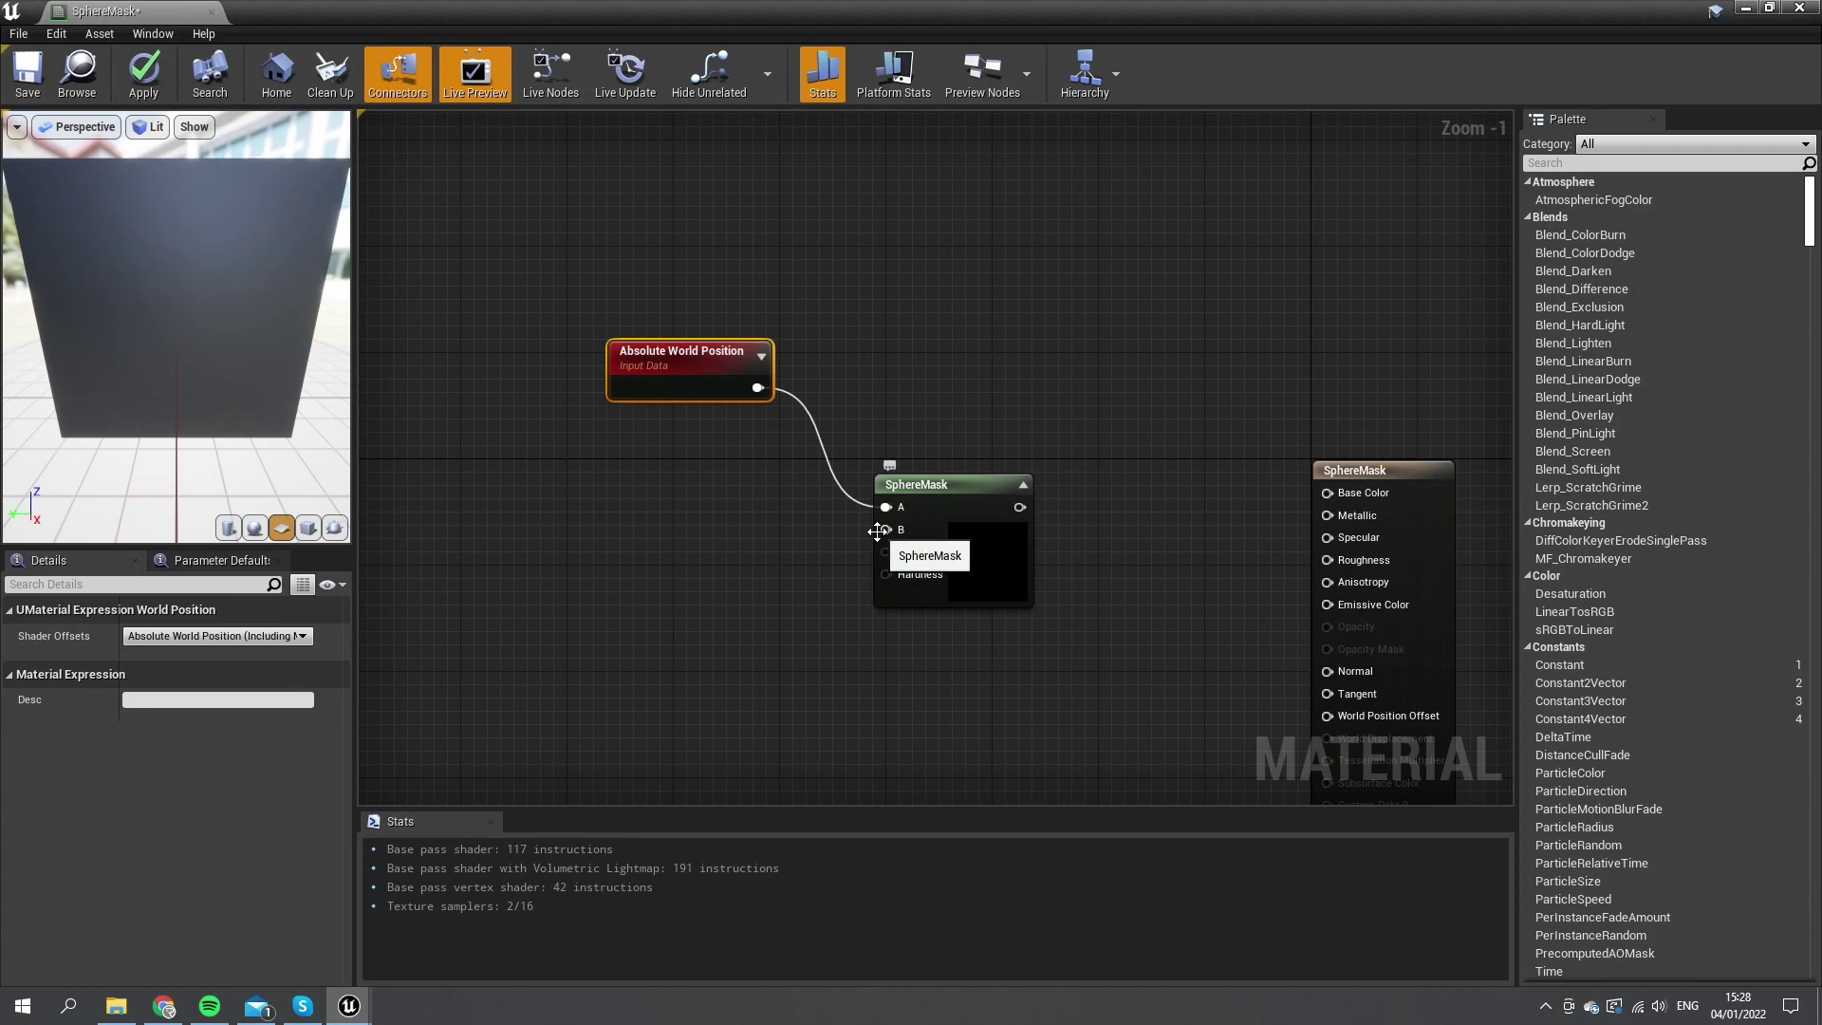
Wire a 0,0,0 Constant3Vector into B and set the SphereMask Radius to 500.
click(635, 491)
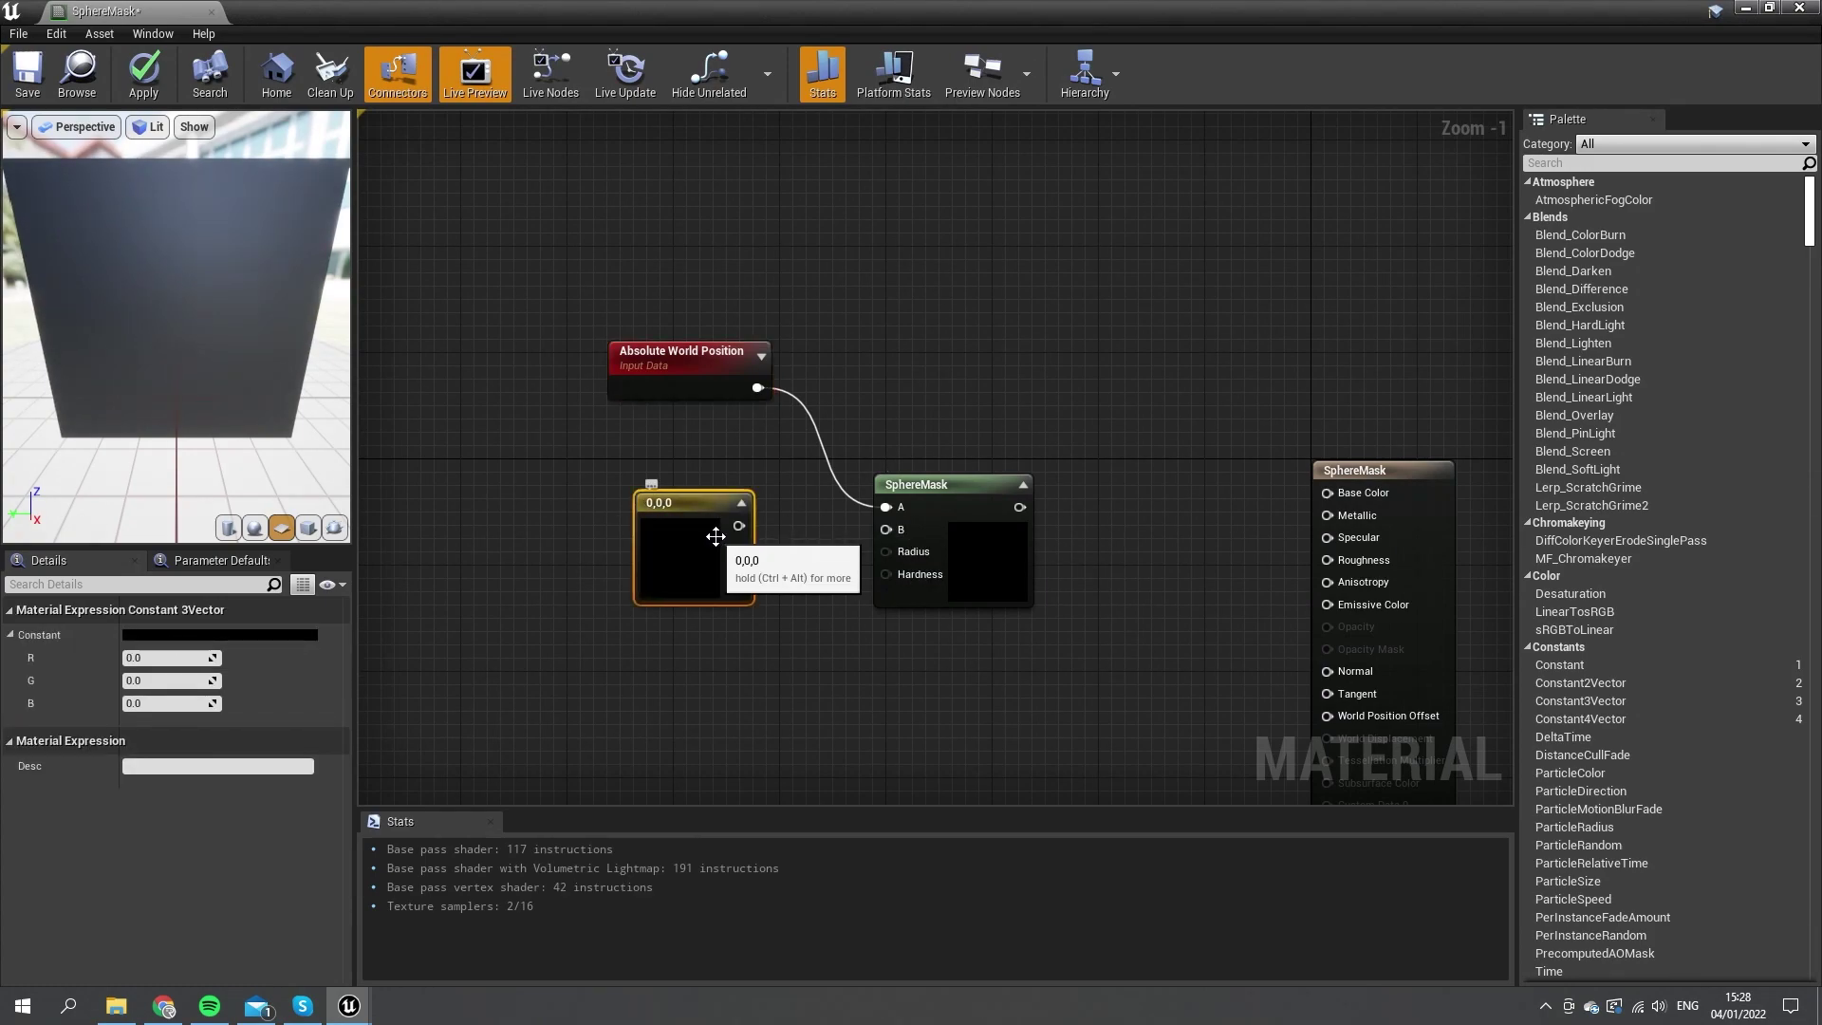
drag(711, 589, 685, 544)
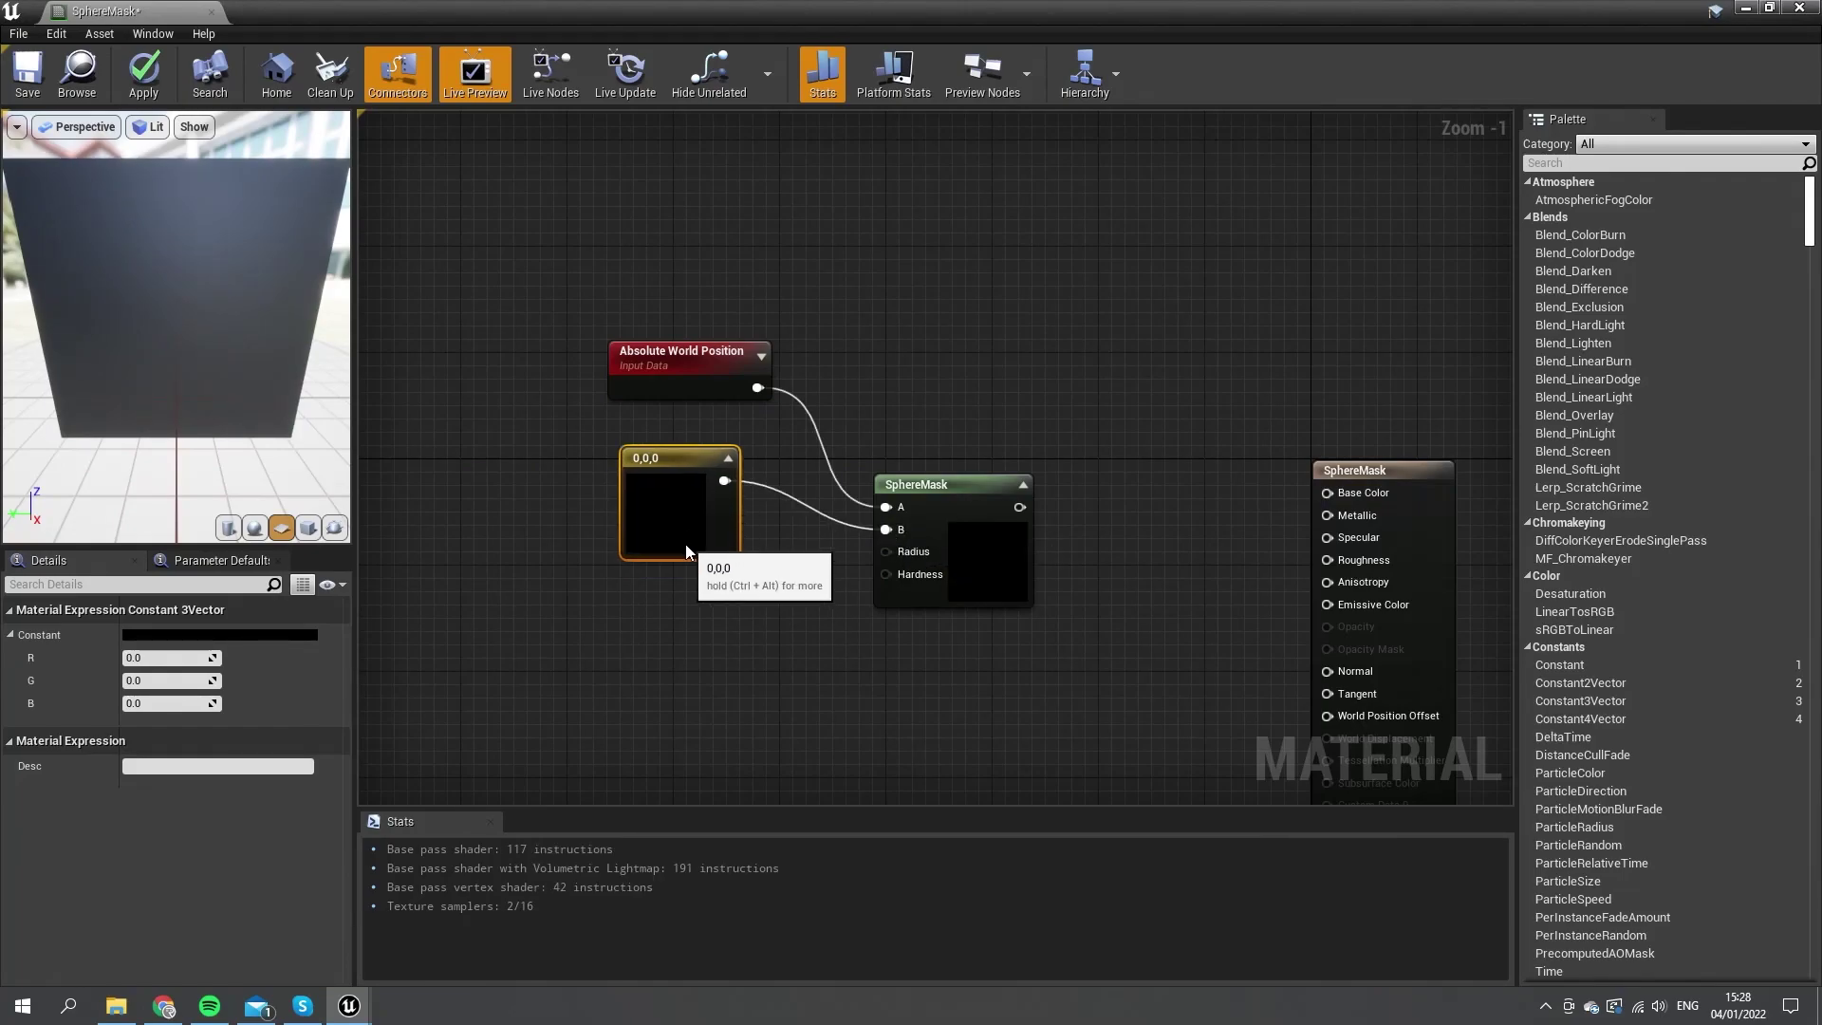
click(973, 512)
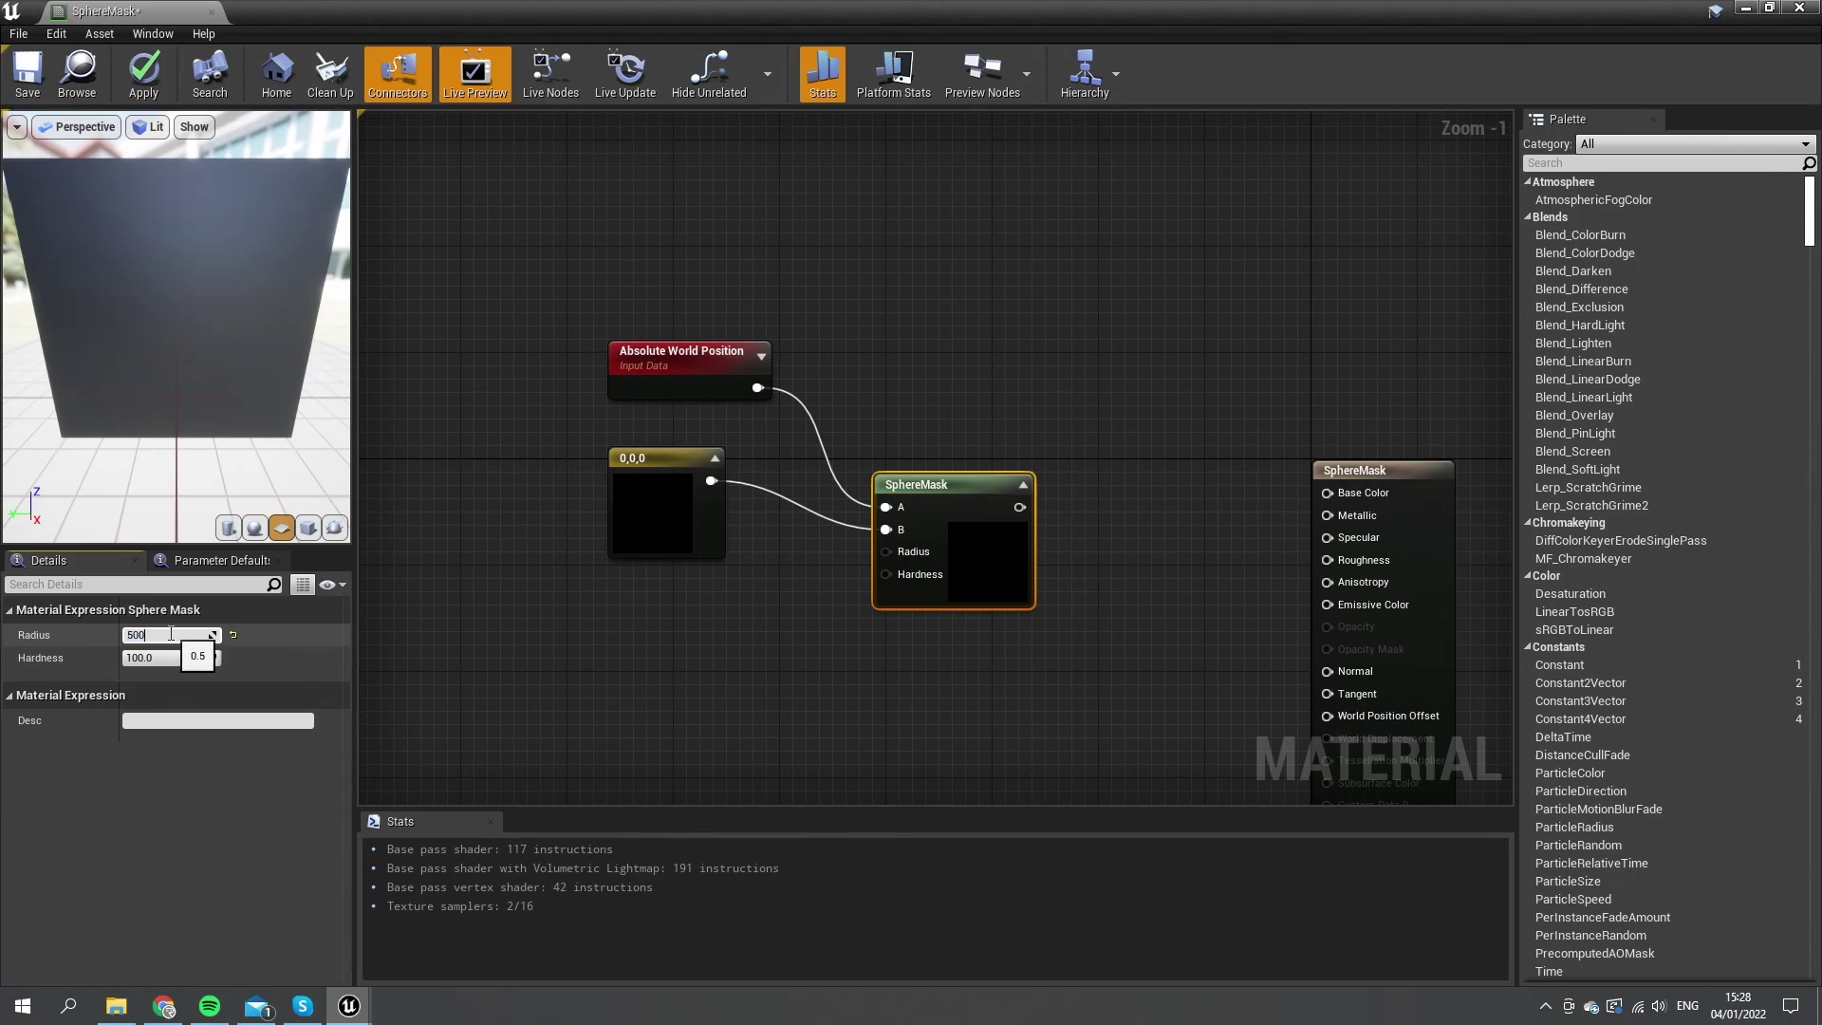
key(Return)
Move the three sphere-mask nodes down-left, clearing space beside the material output node.
right_drag(810, 651, 940, 456)
right_drag(859, 525, 1007, 608)
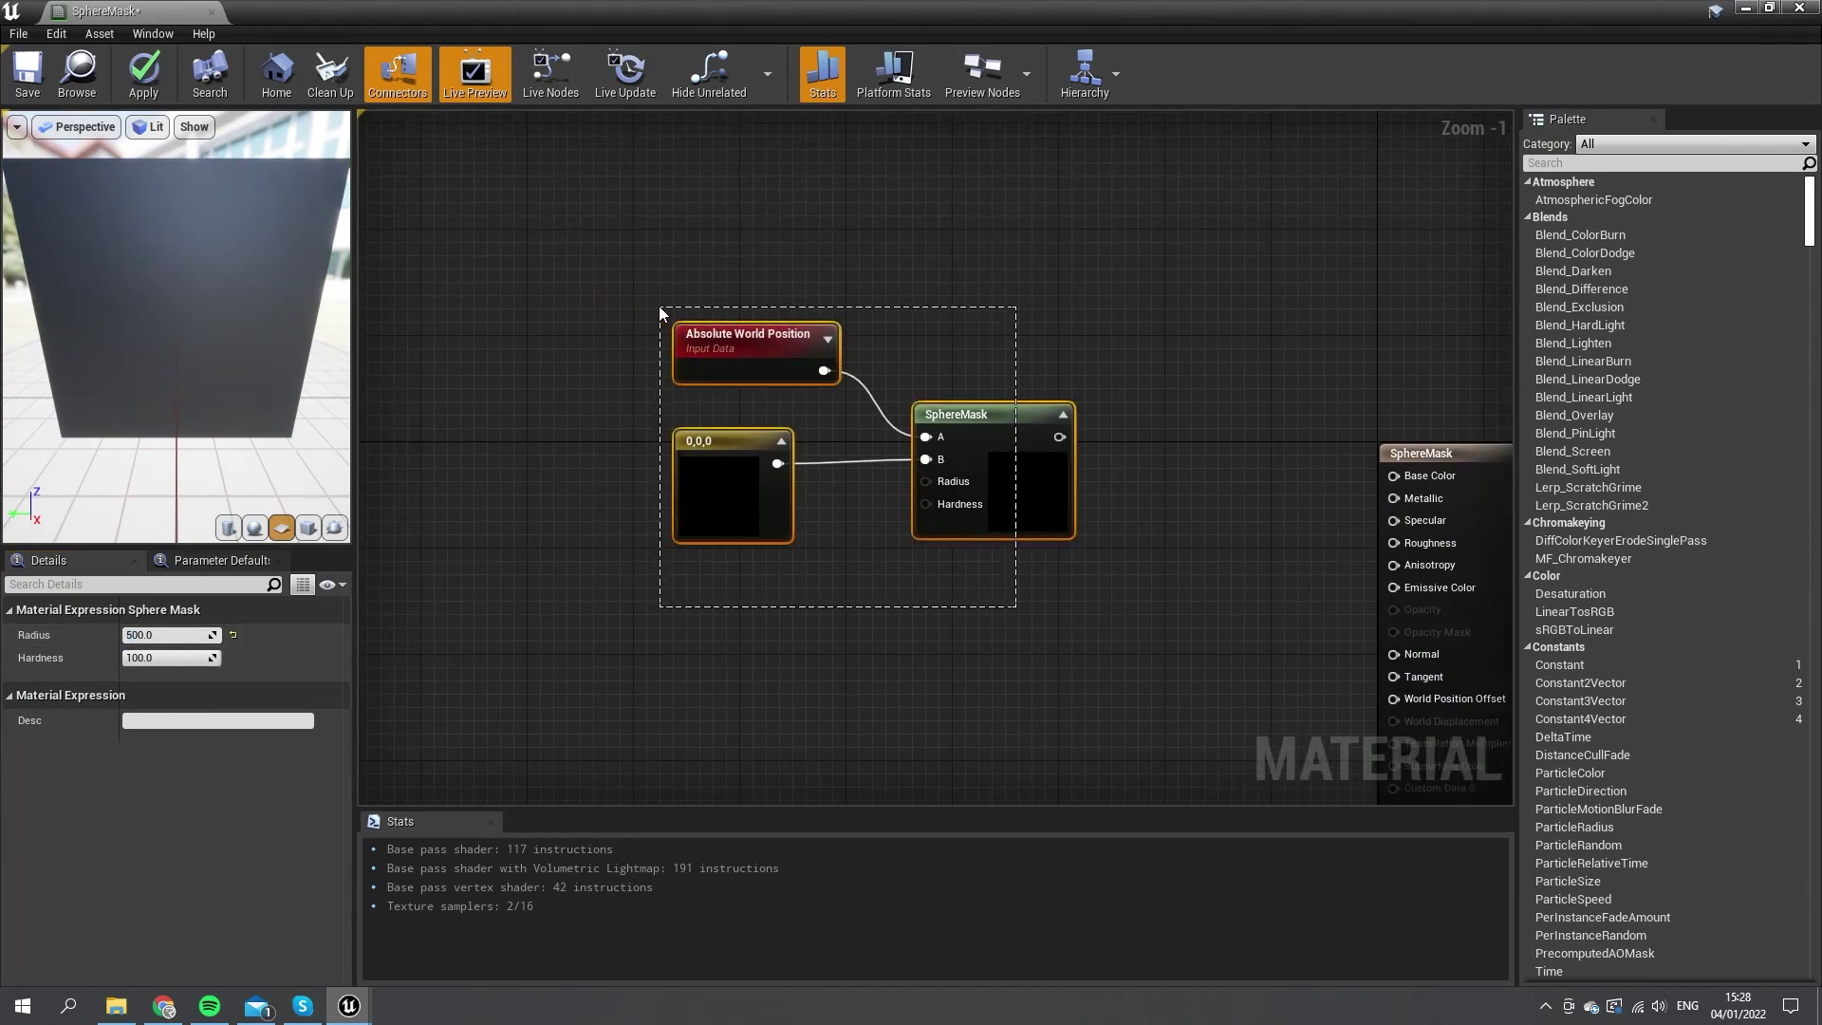
drag(662, 313, 660, 308)
drag(1037, 509, 886, 605)
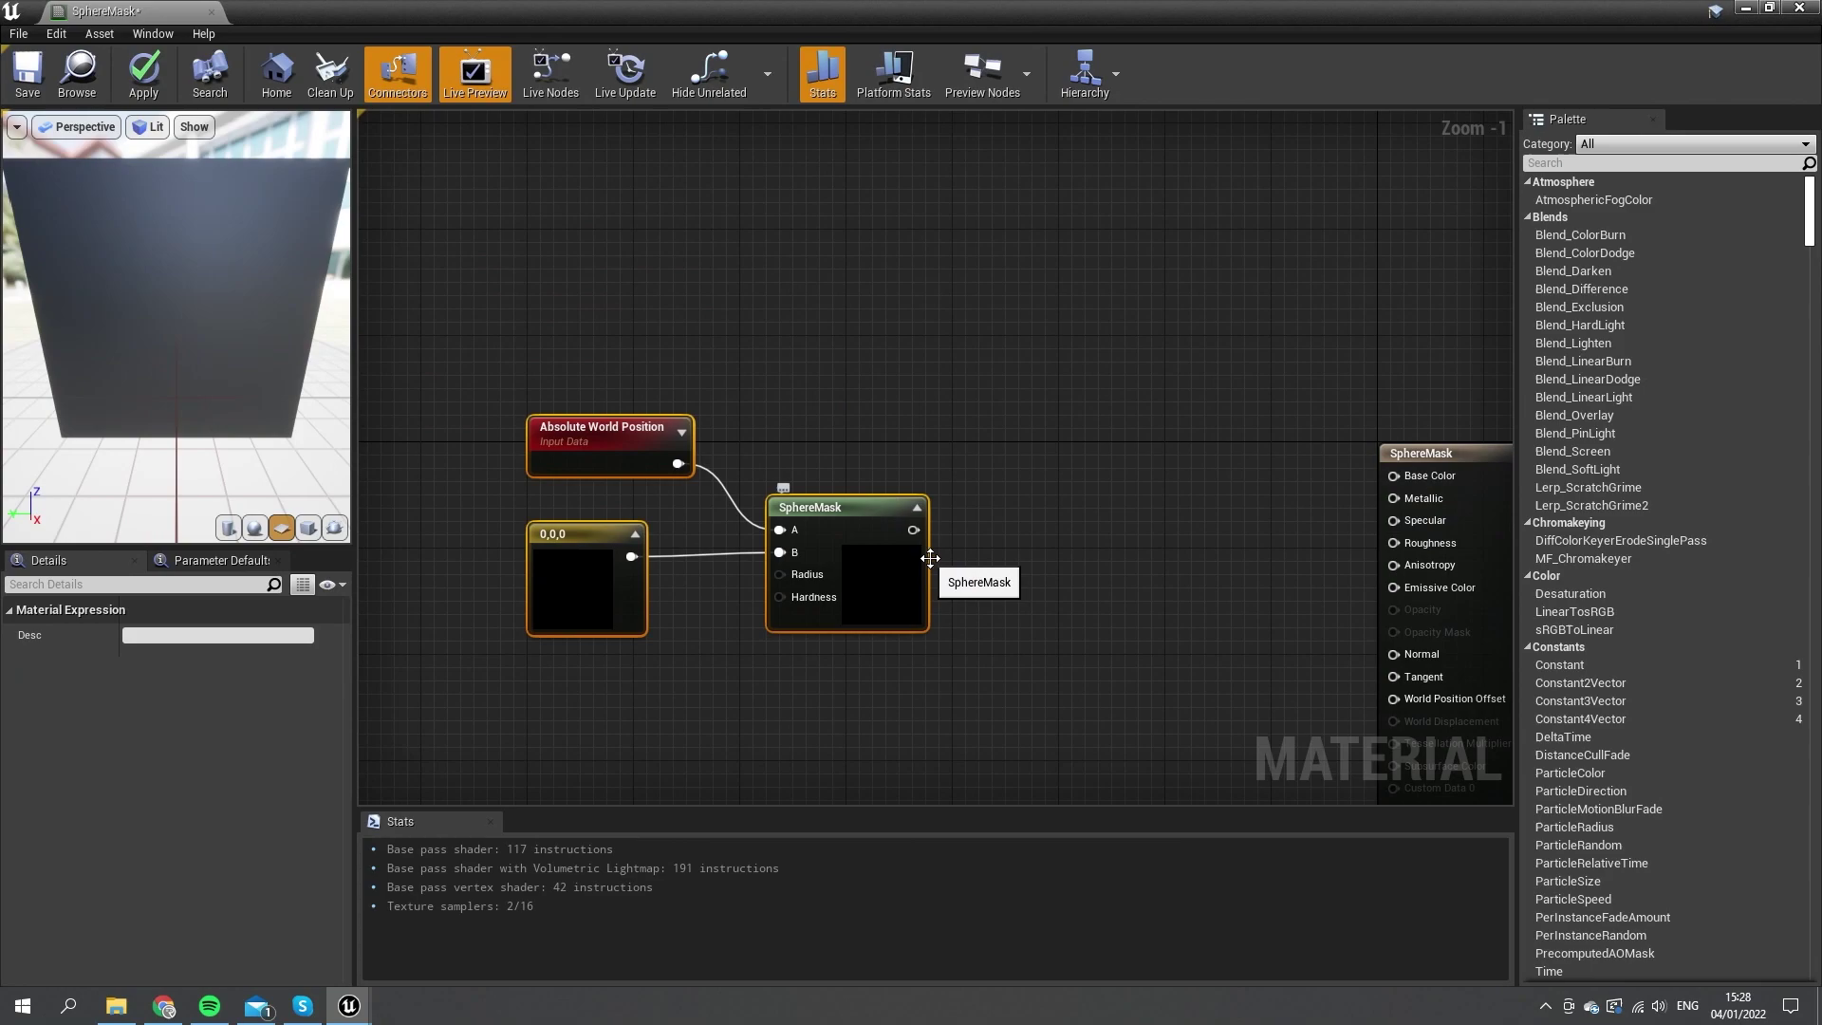
right_drag(930, 558, 697, 492)
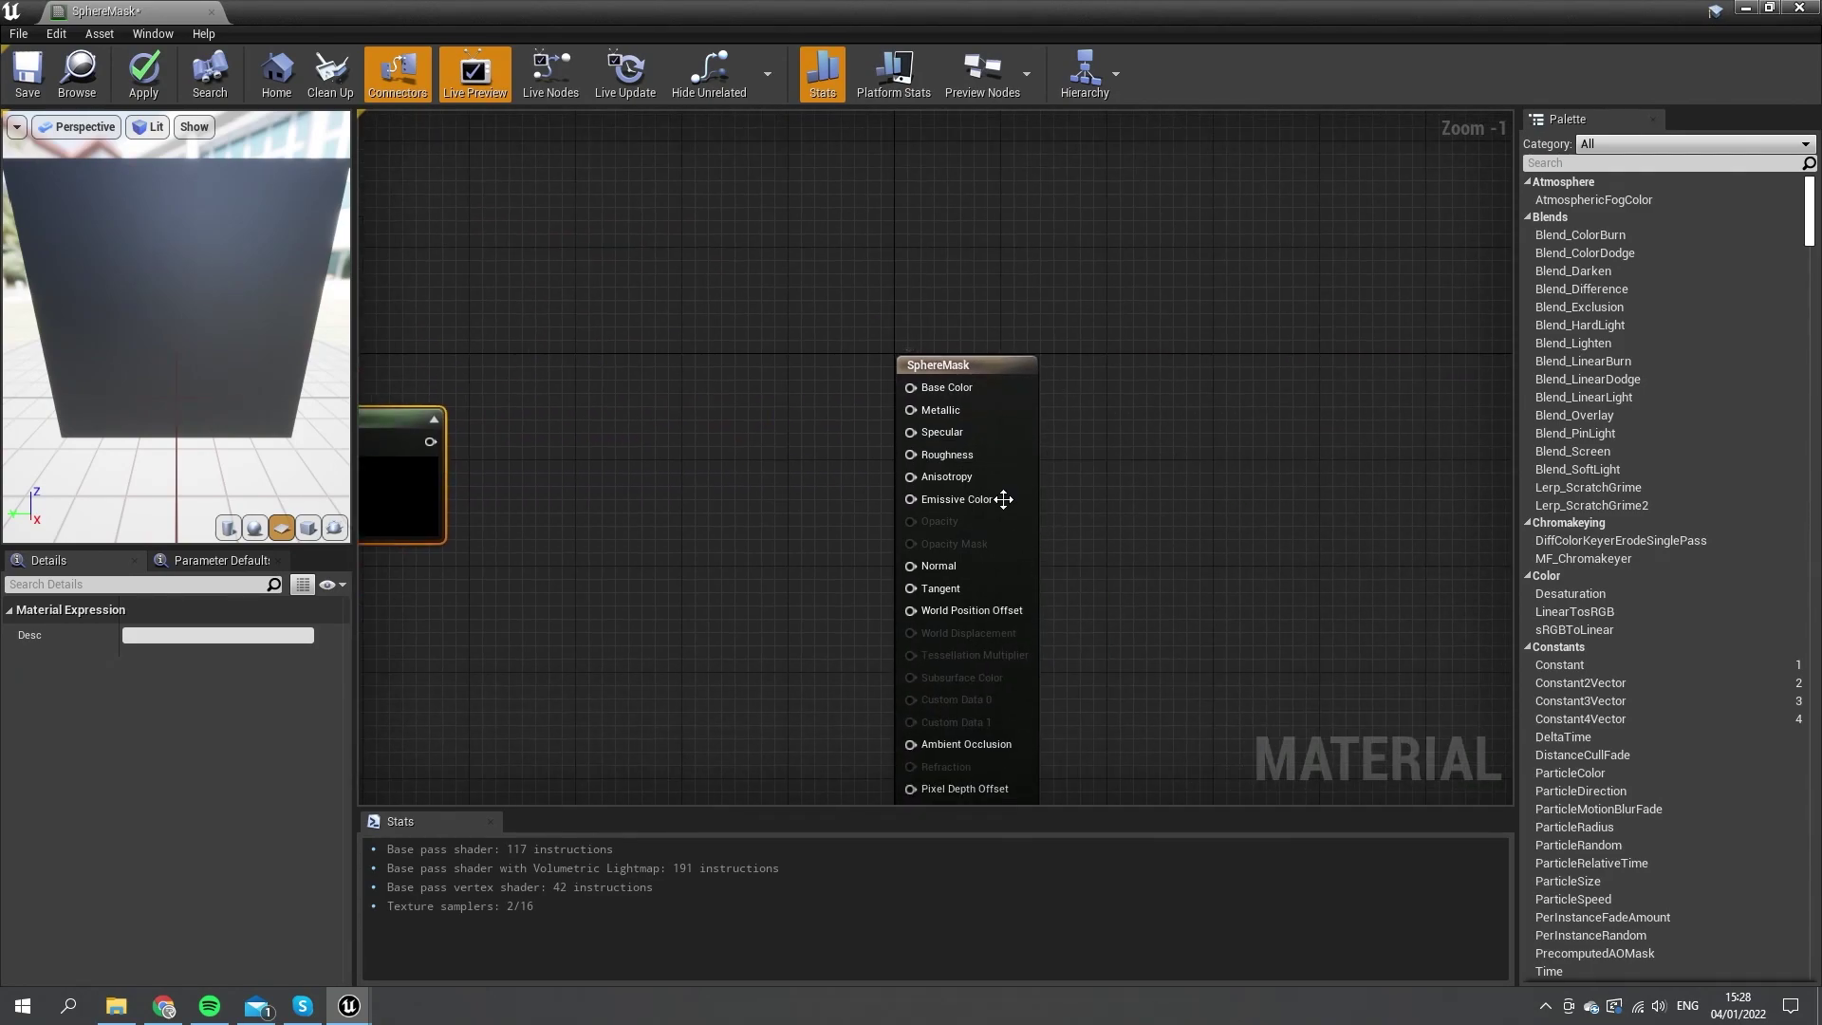
right_drag(972, 429, 1165, 581)
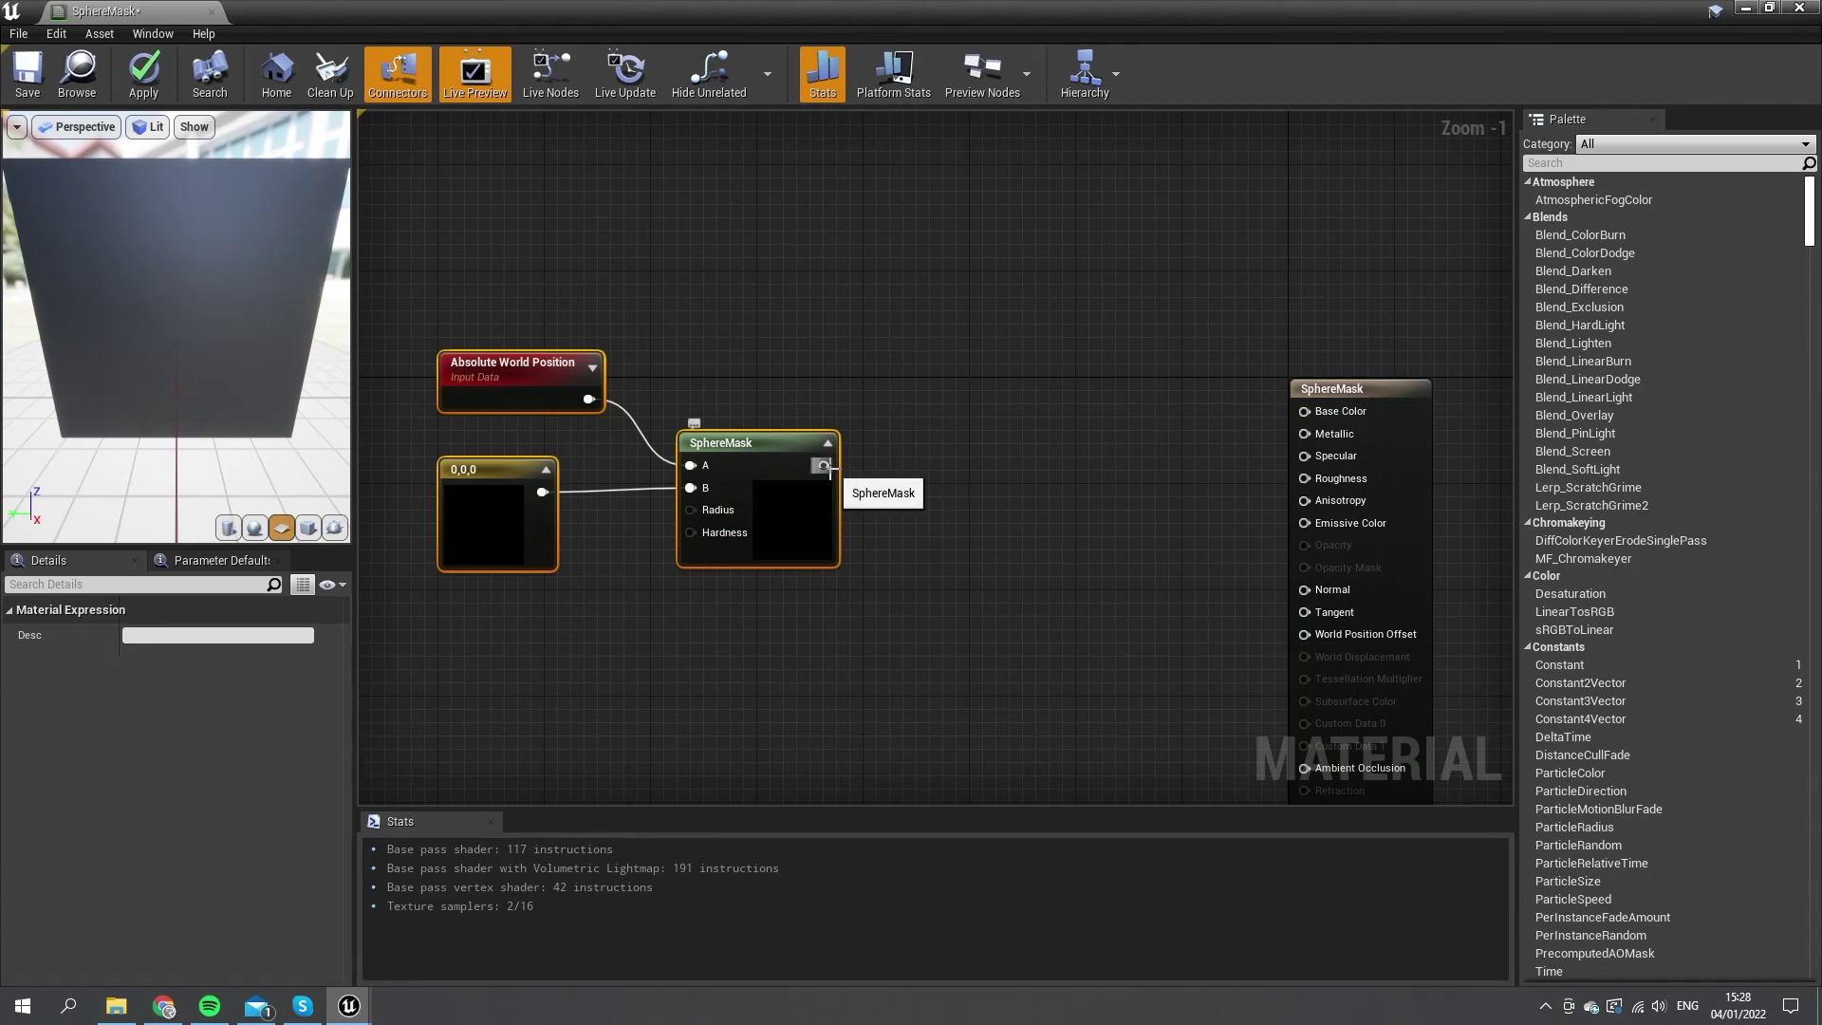
Add a LinearInterpolate node with the SphereMask output wired into its Alpha input.
drag(996, 479, 999, 491)
text(lerp)
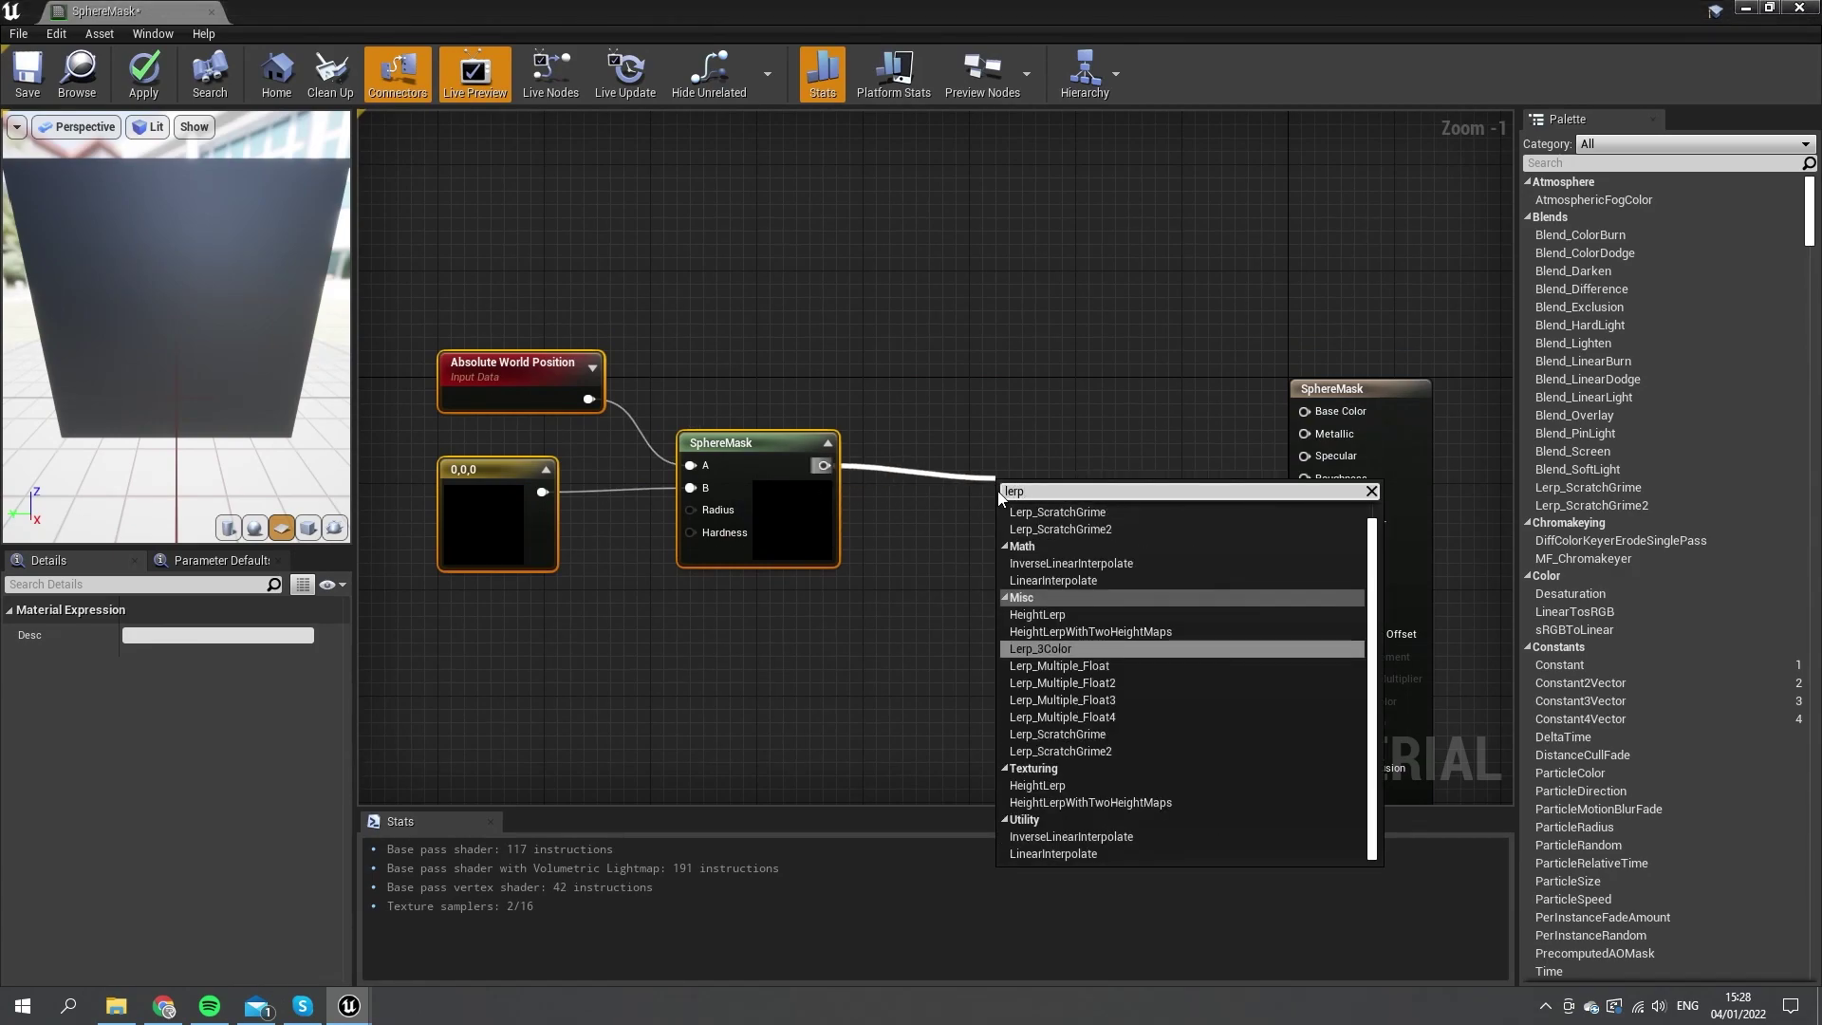
click(1101, 581)
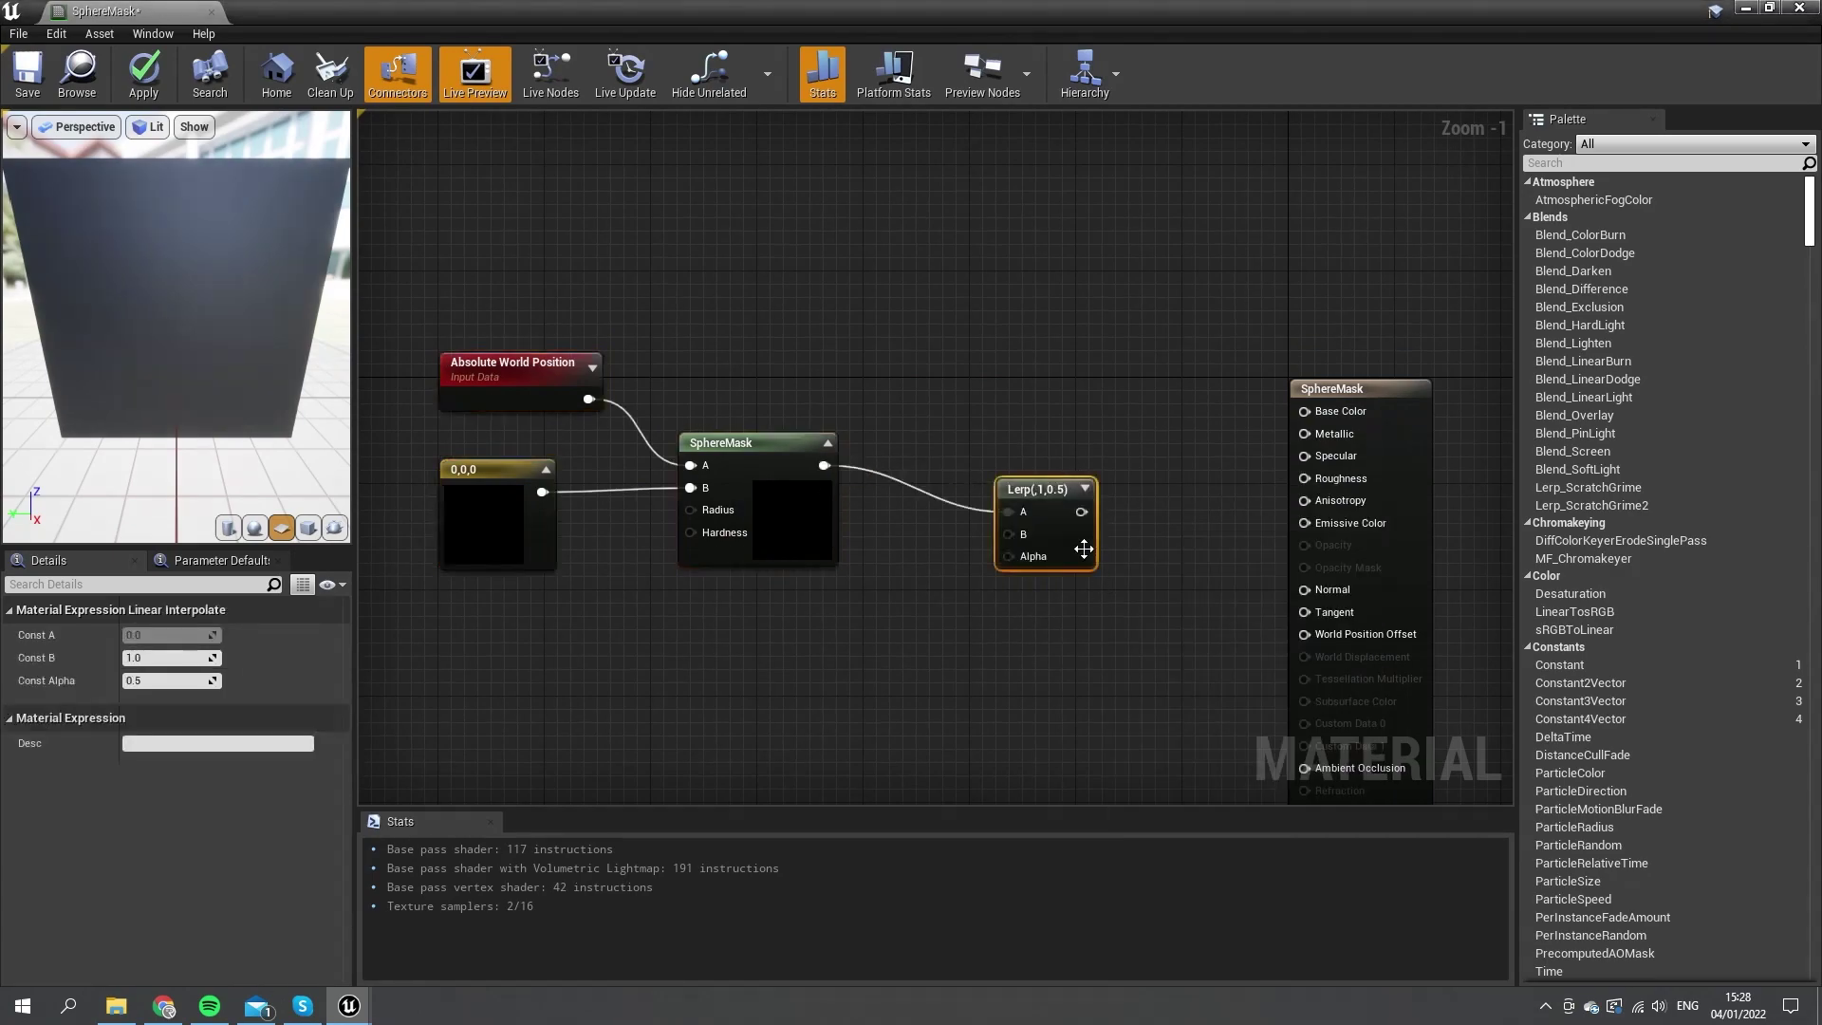
drag(1054, 484, 1041, 381)
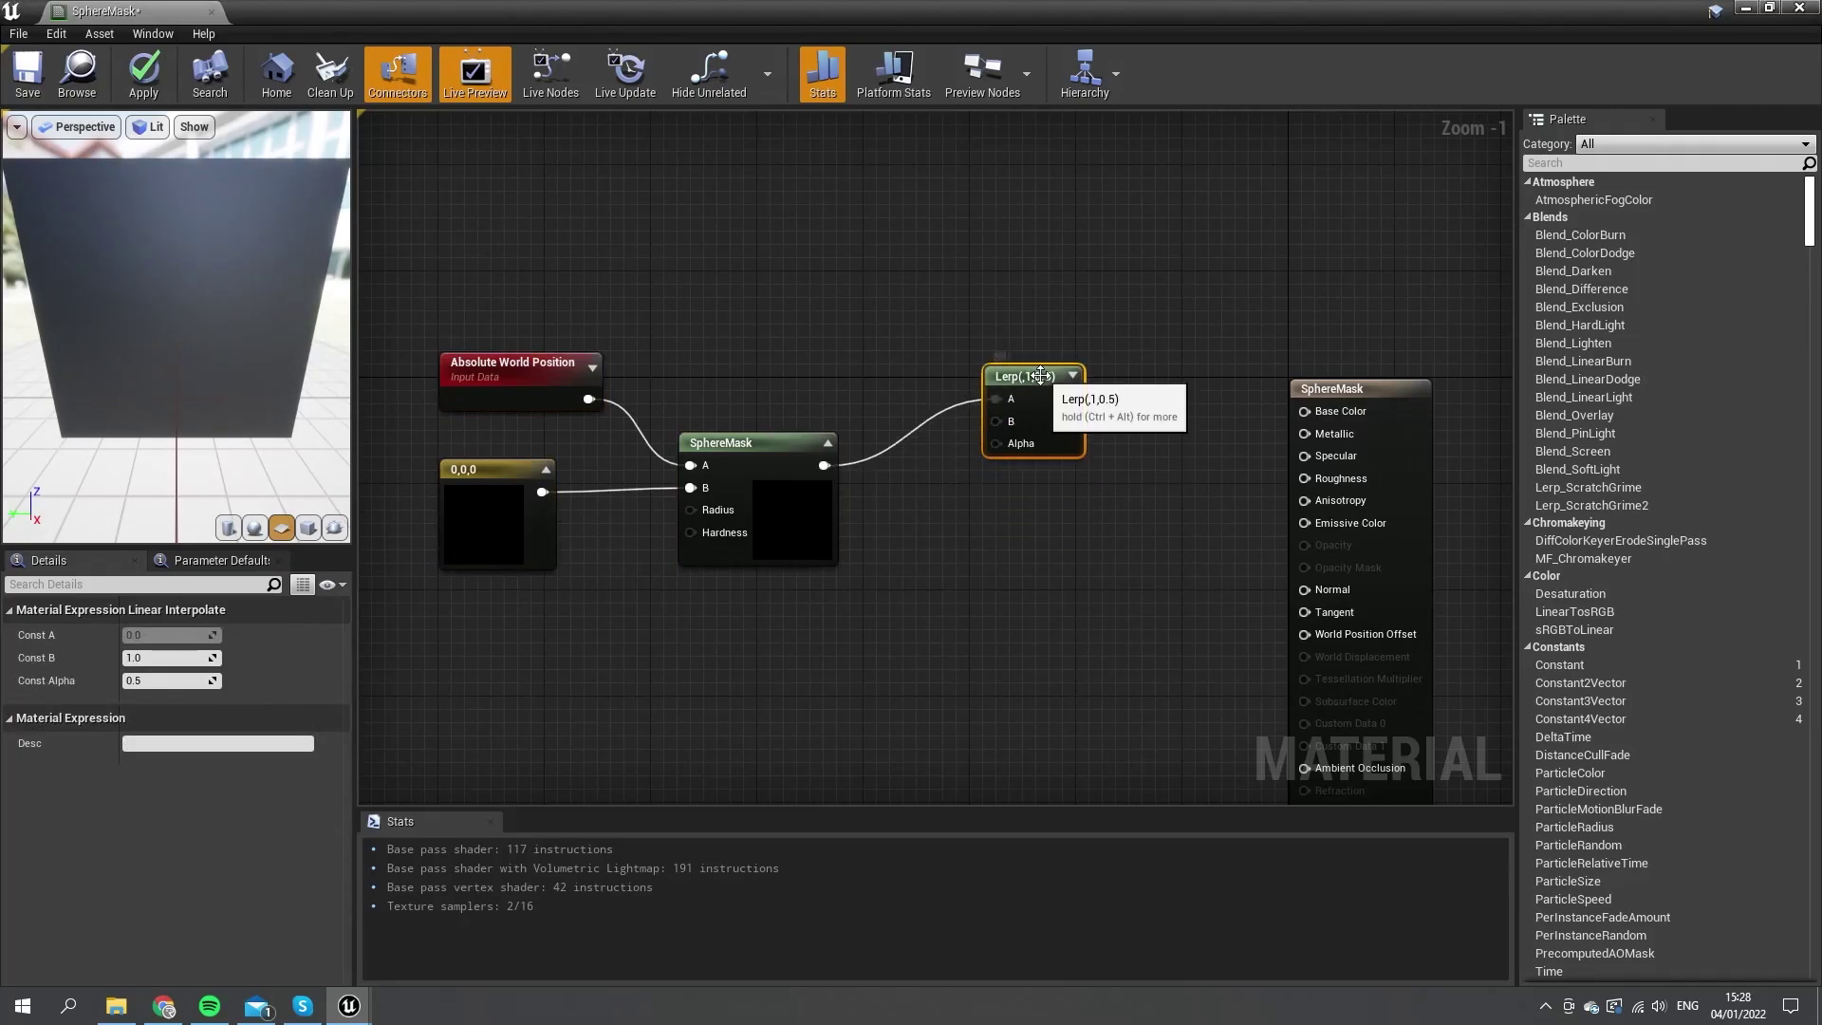
alt+click(999, 400)
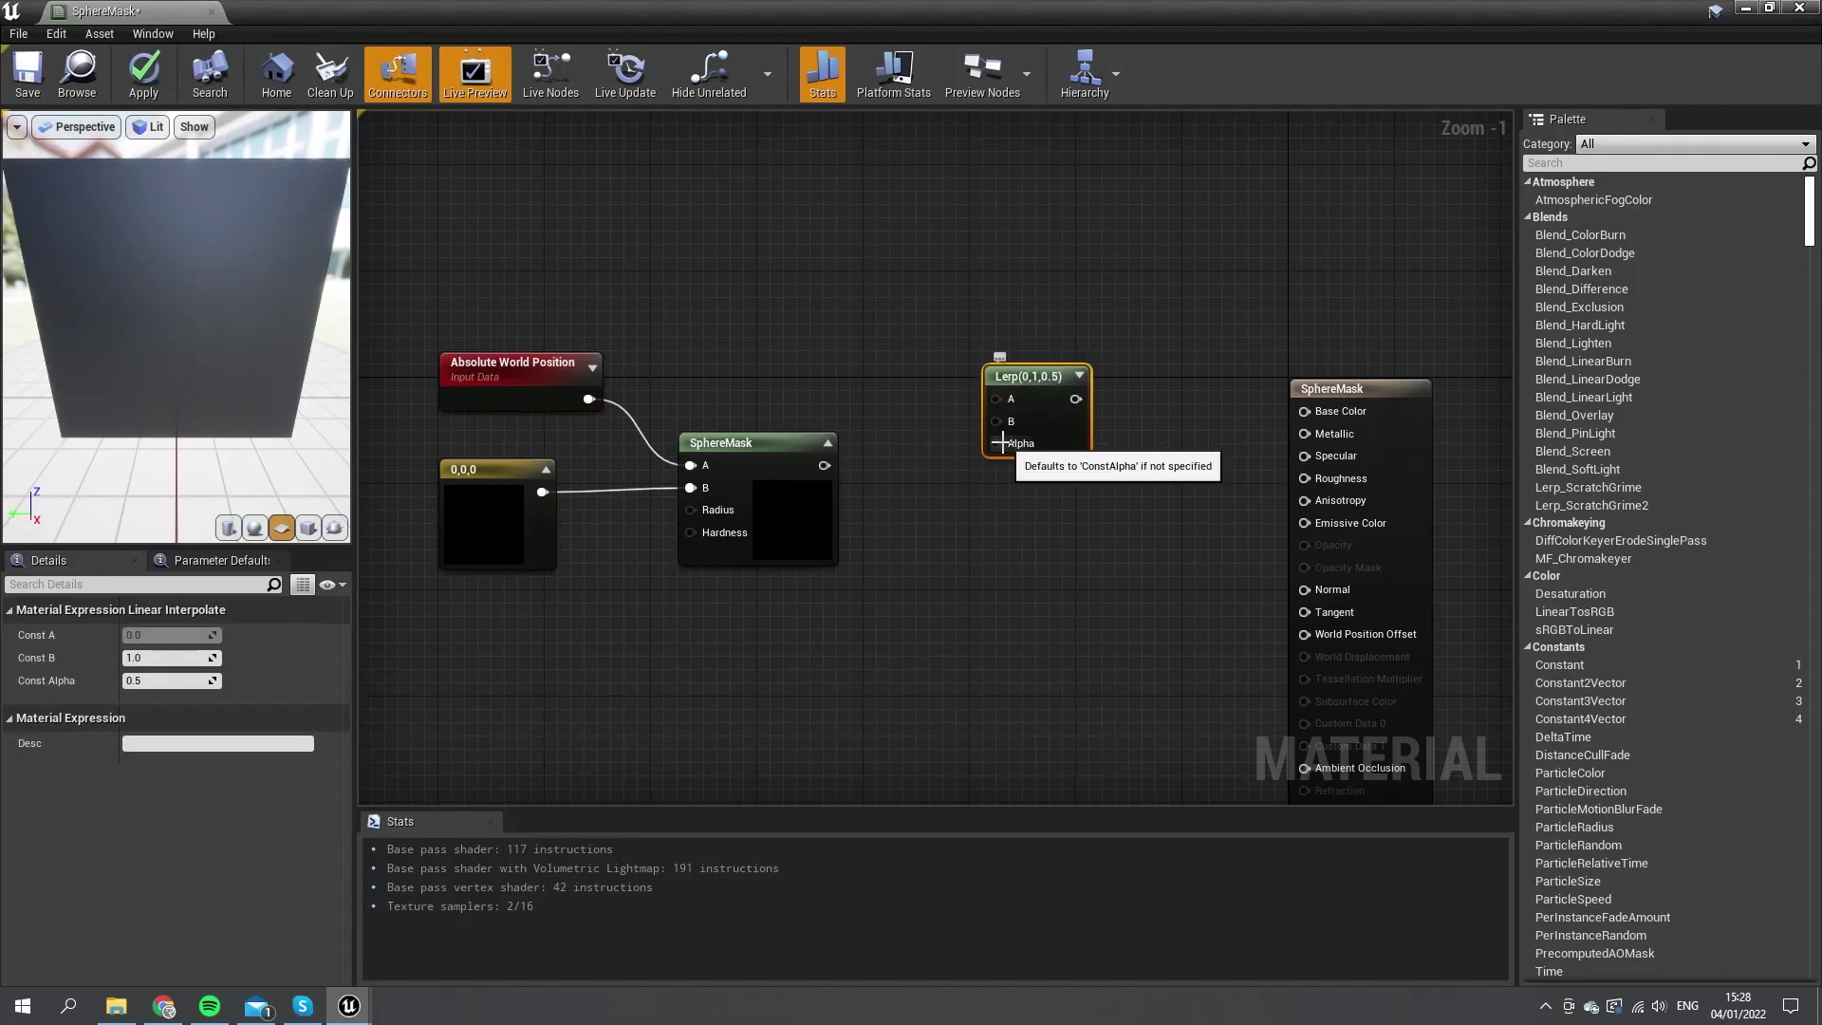
drag(996, 444, 744, 480)
drag(1023, 368, 1037, 287)
click(896, 285)
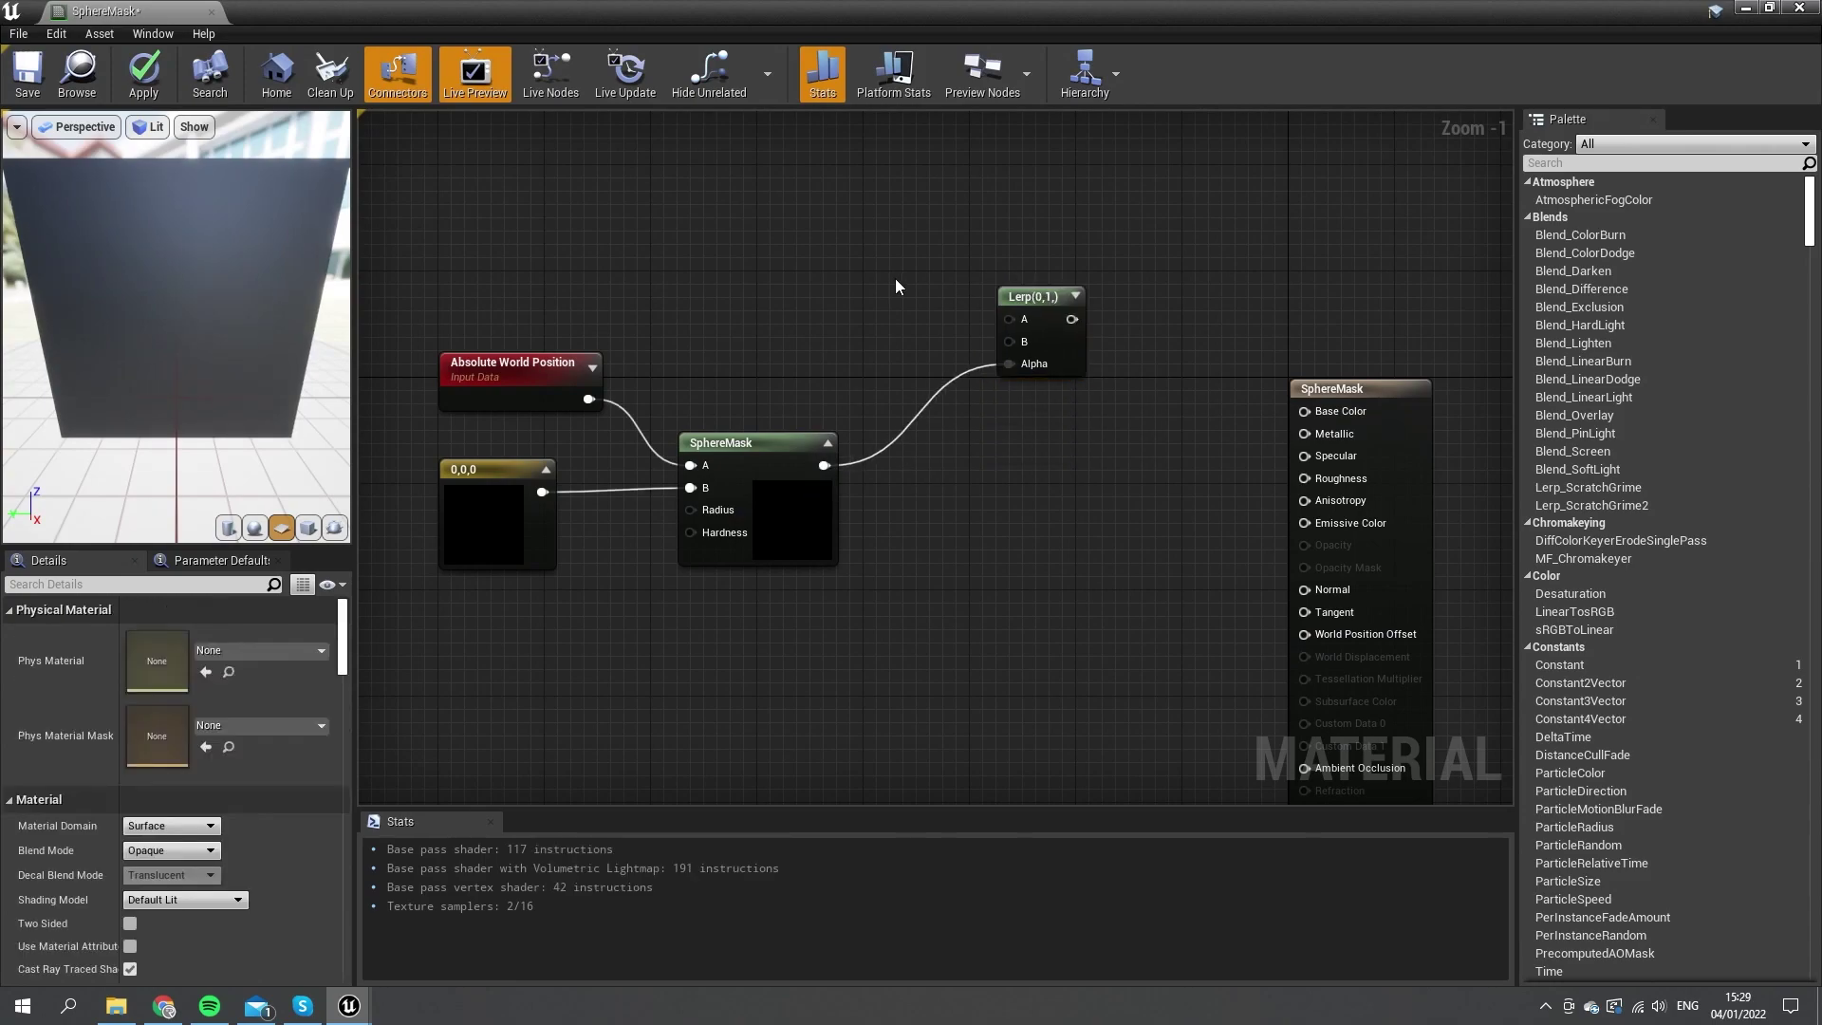
Add two Constant3Vector nodes and wire them into the Lerp's A and B inputs.
click(799, 220)
drag(814, 275, 803, 170)
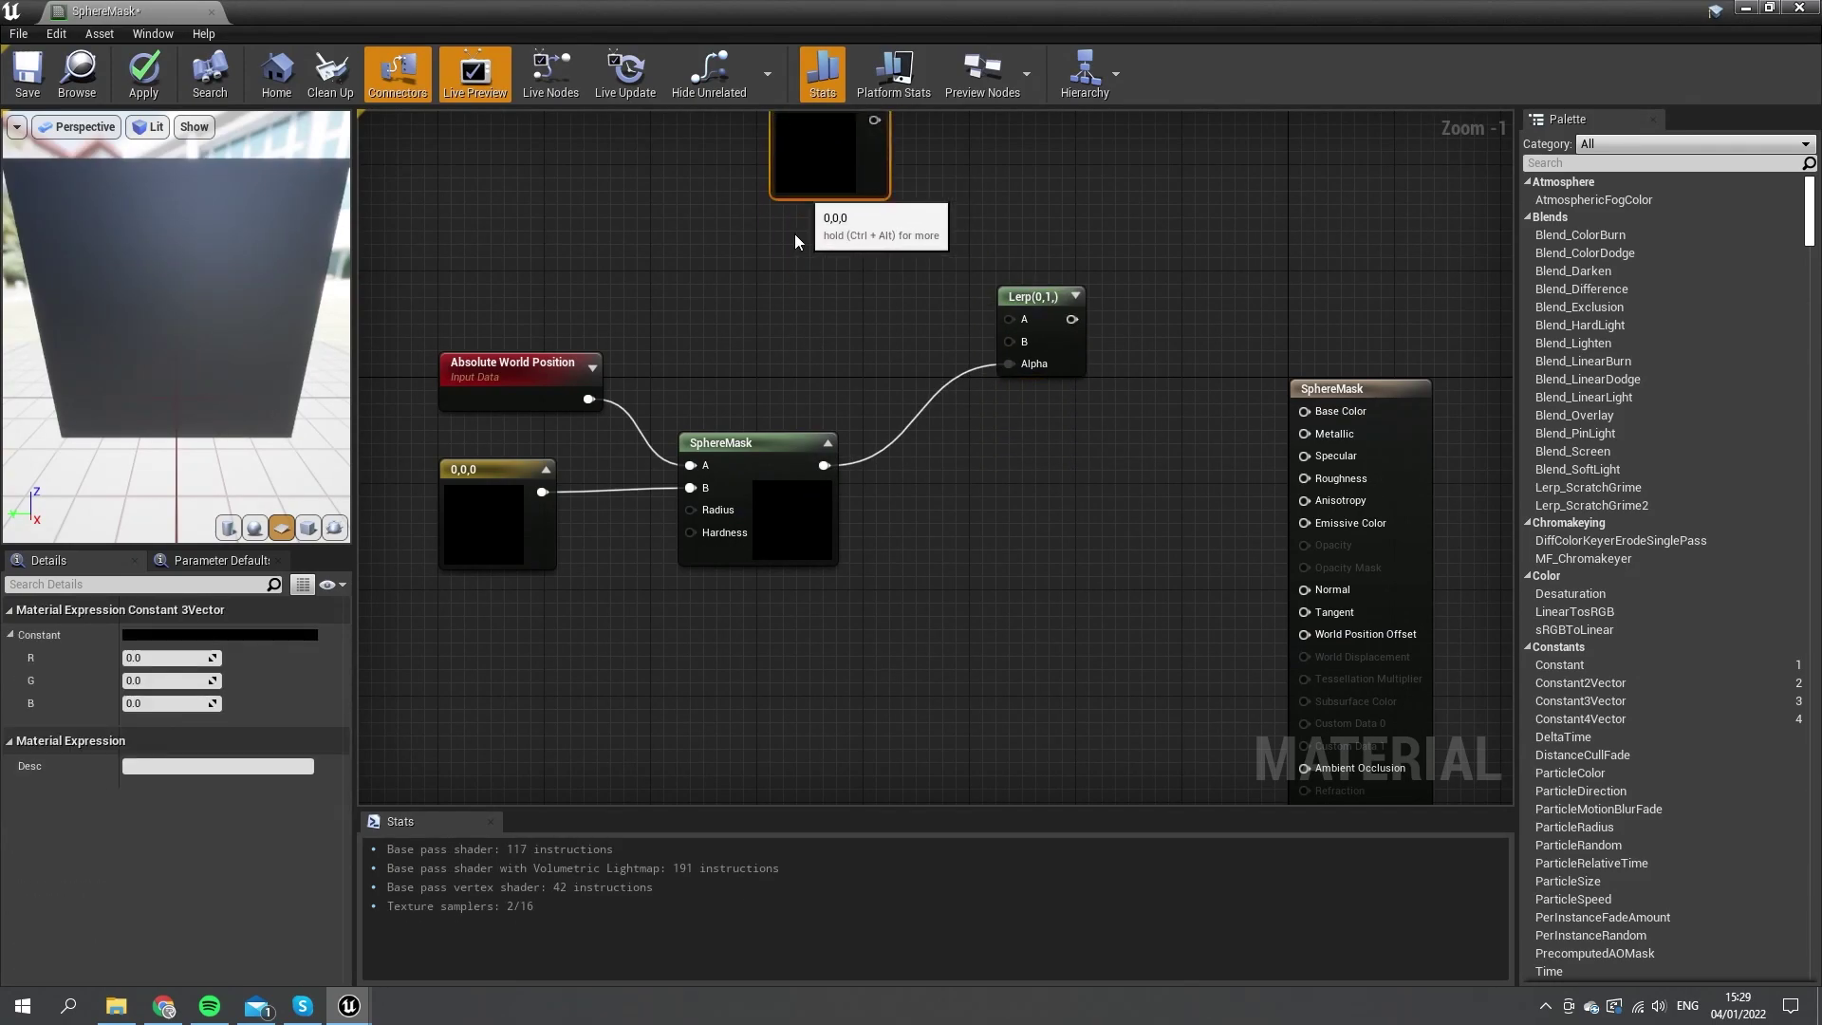
click(793, 285)
drag(880, 331, 1009, 340)
right_drag(1015, 310, 1013, 405)
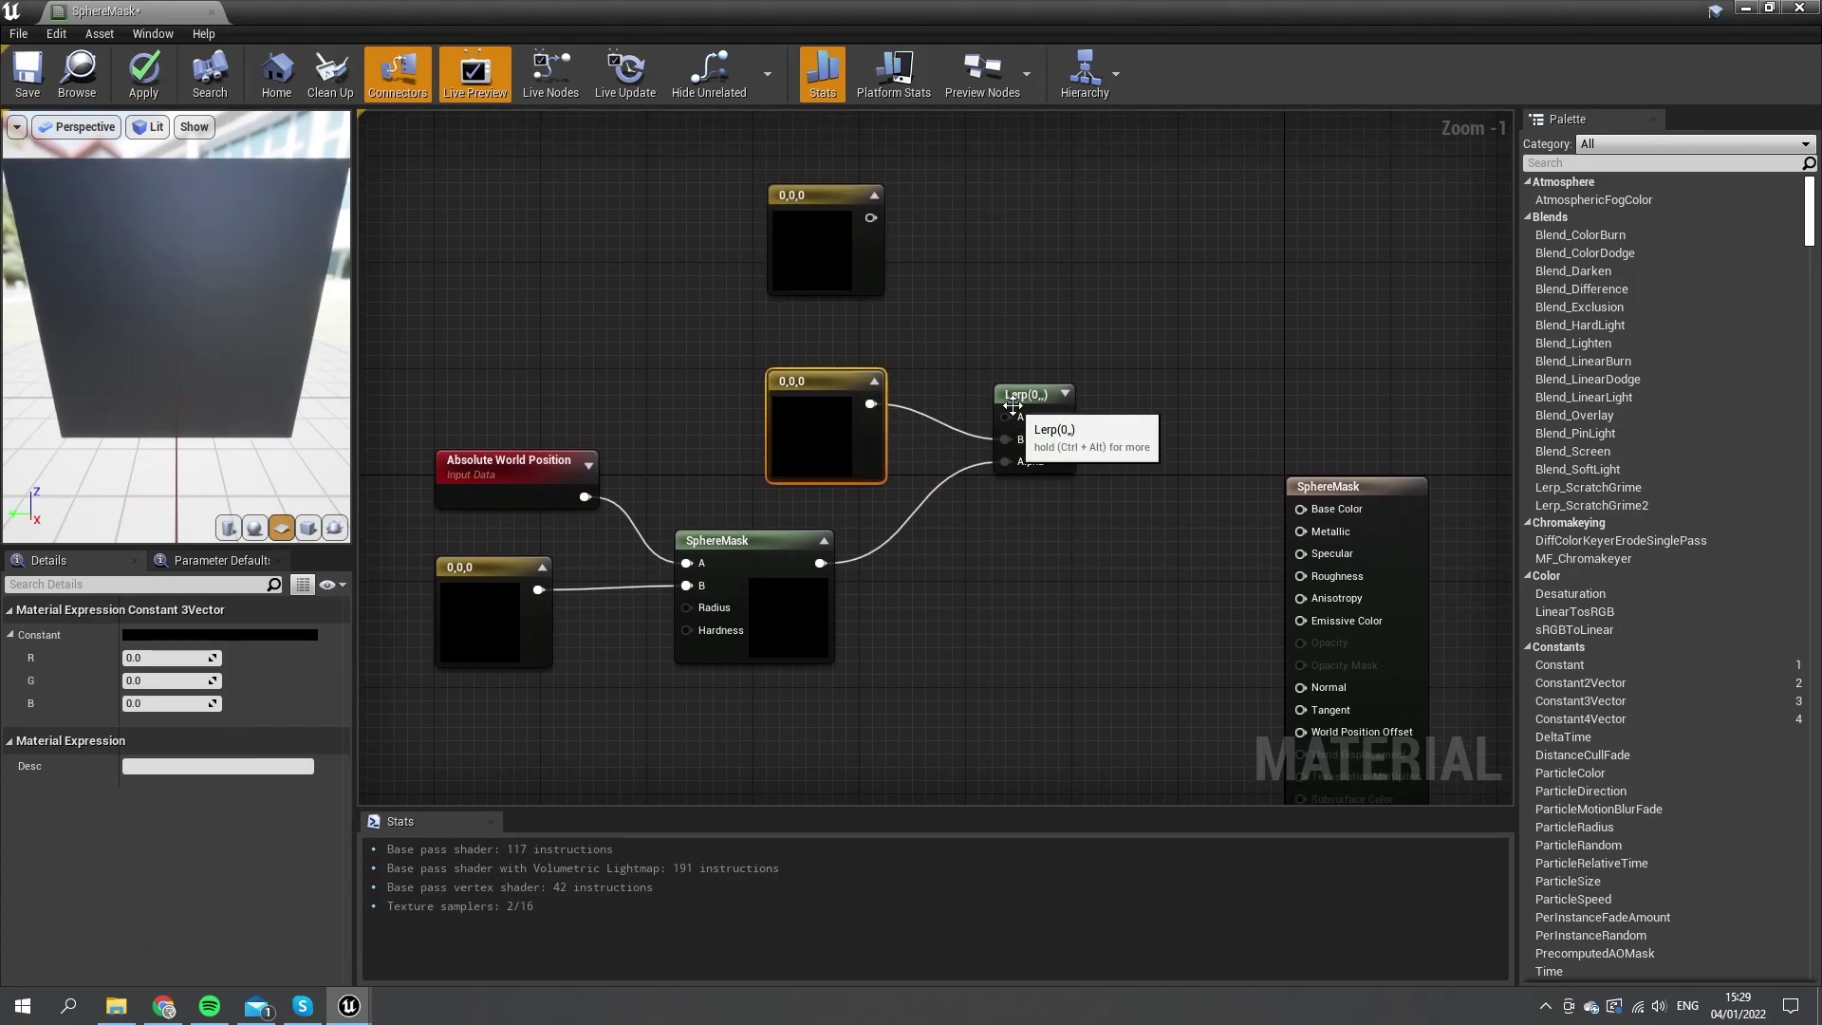
drag(1006, 417, 944, 331)
drag(867, 232, 867, 226)
Make the constants red (5.9,0,0) and green (0,11.5,0), then feed the Lerp into Base Color.
click(827, 249)
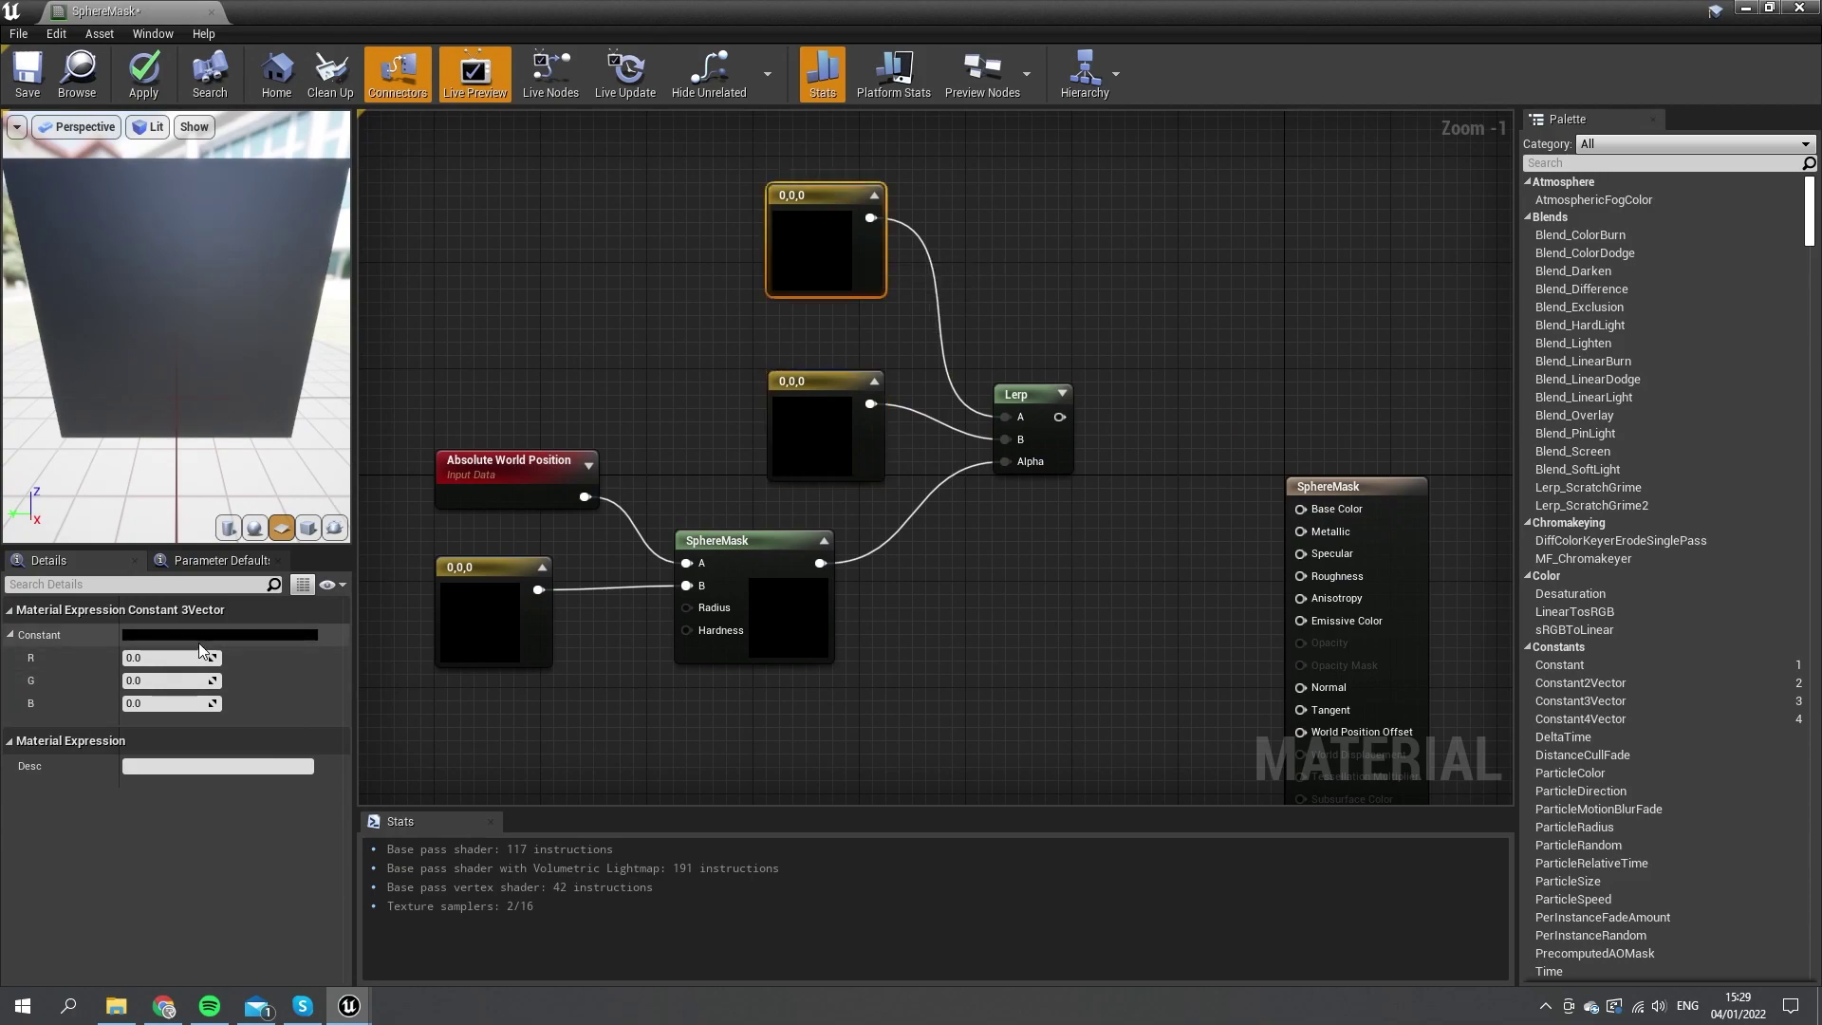
drag(163, 657, 622, 553)
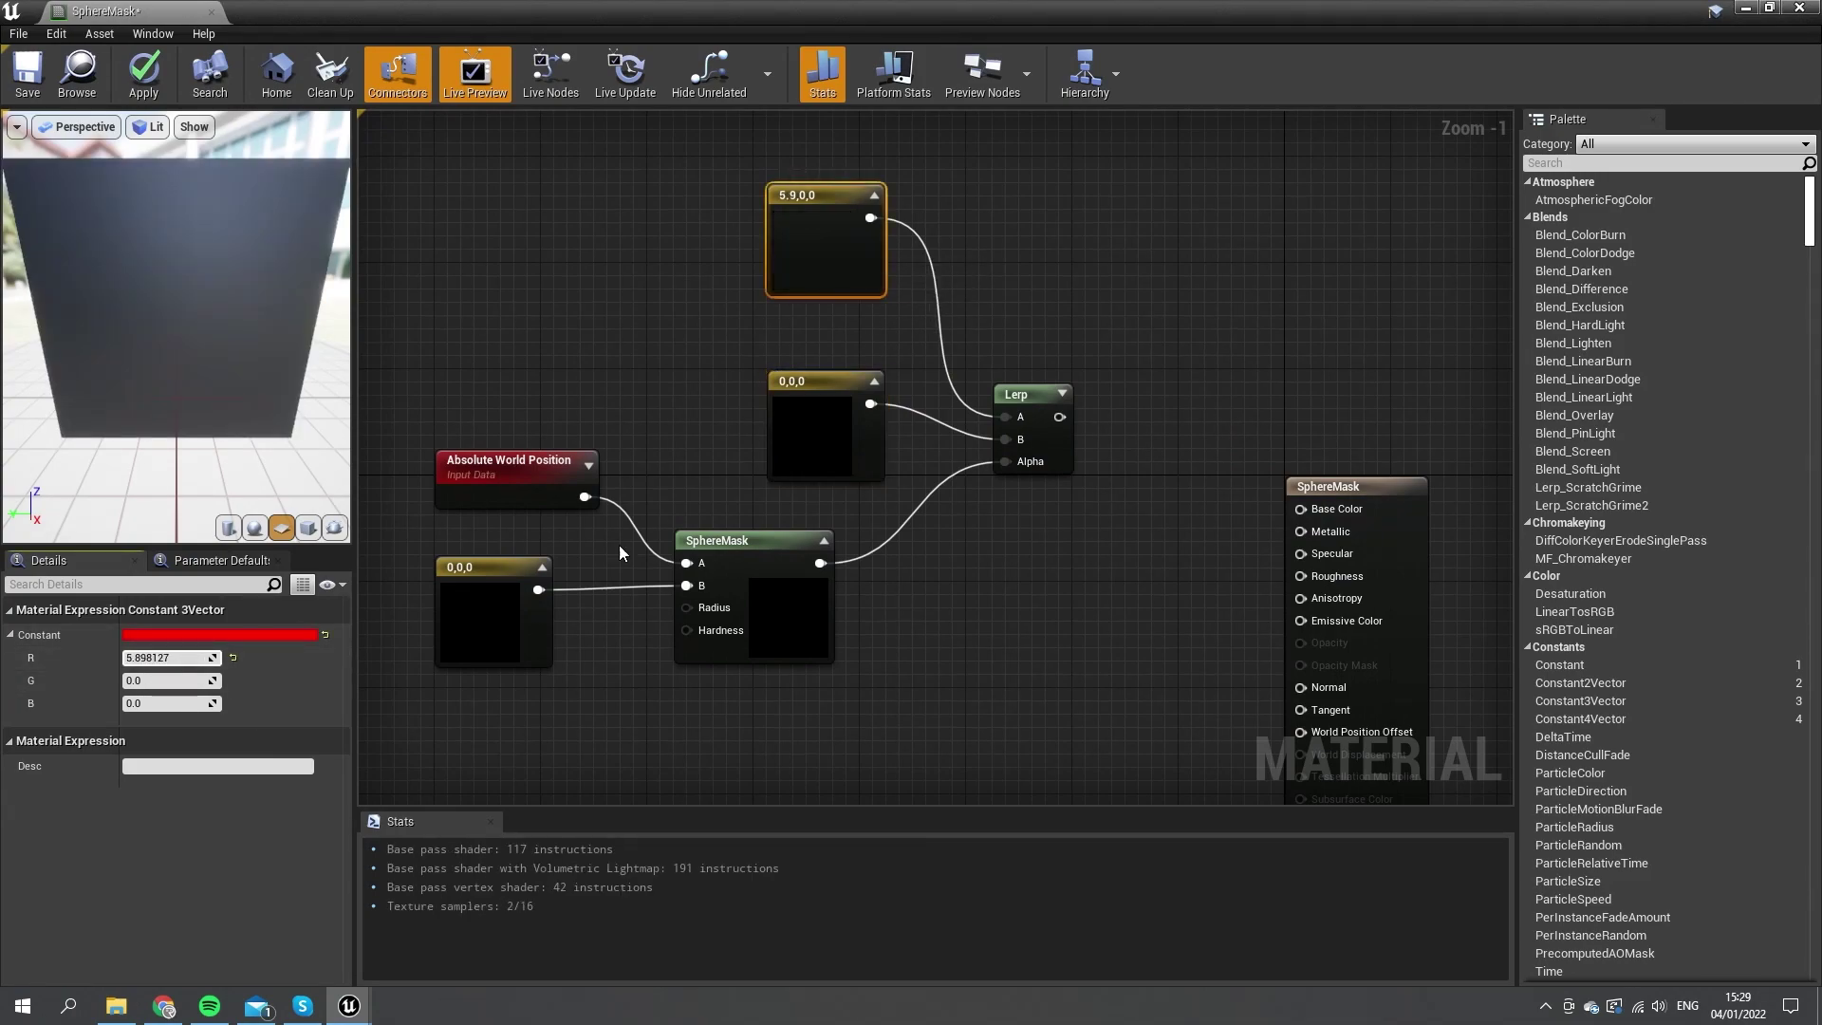
click(799, 441)
drag(164, 680, 1124, 581)
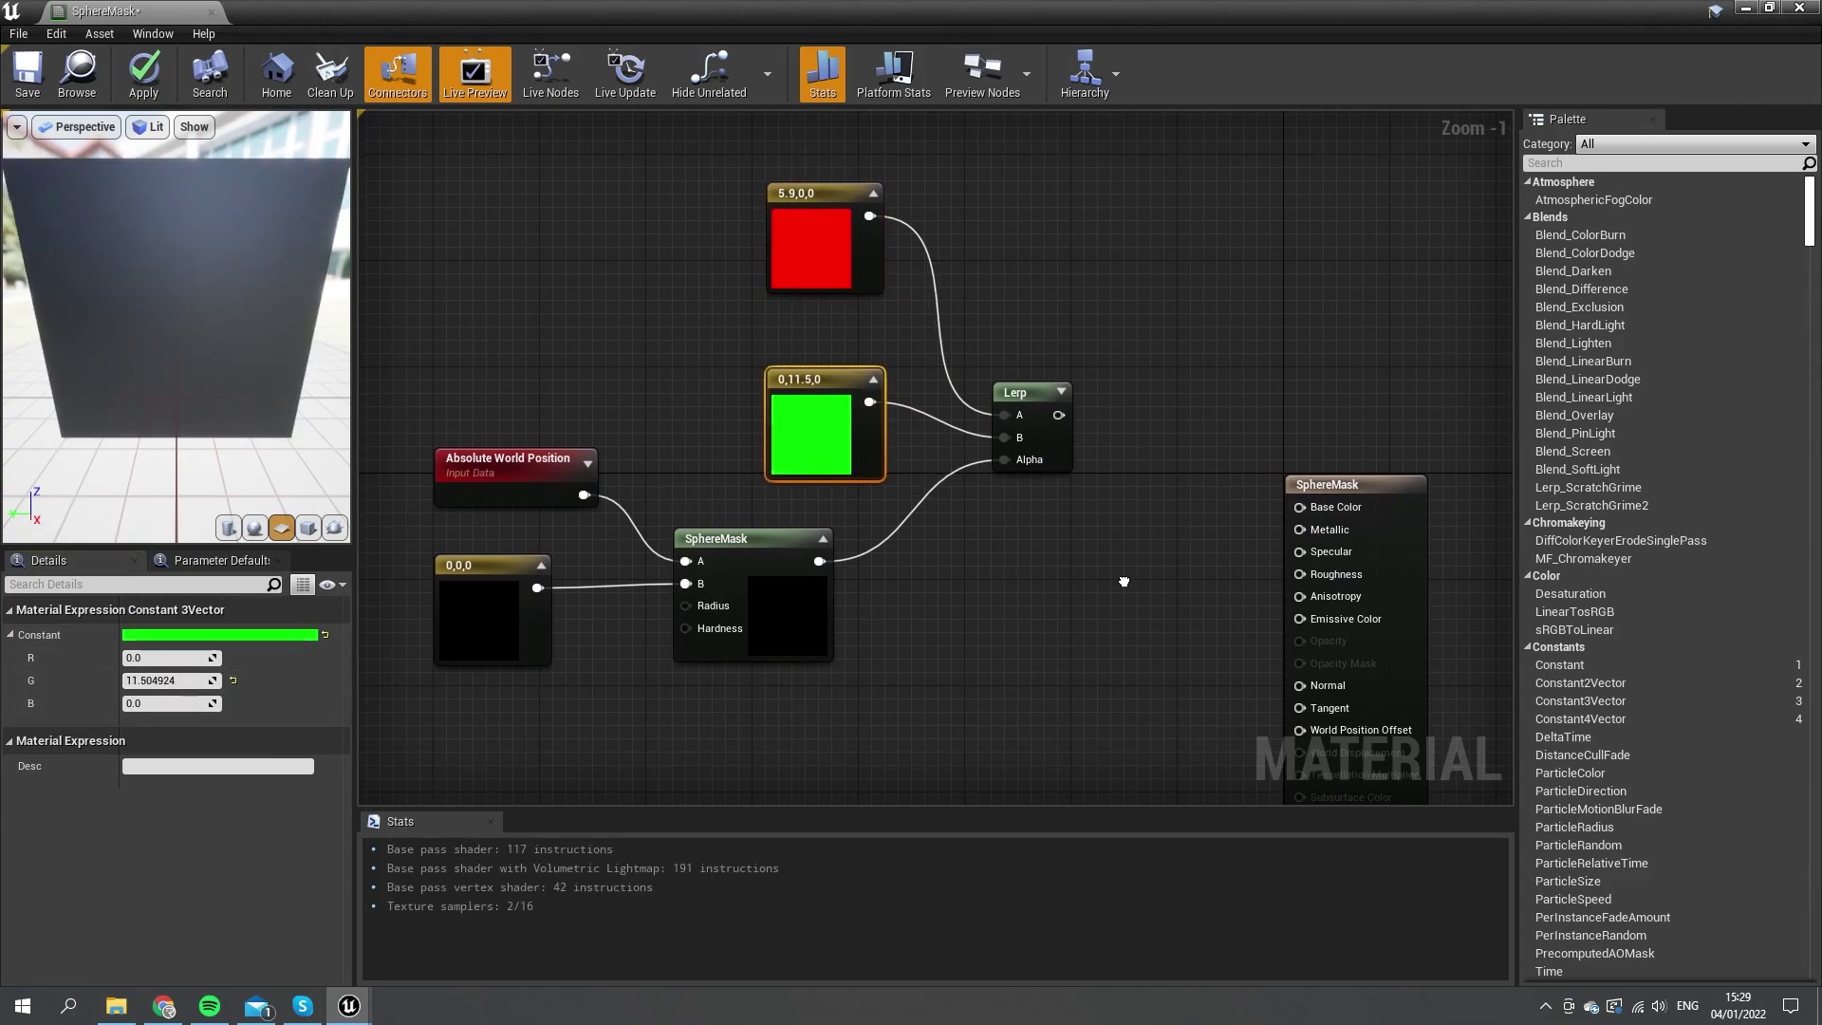
right_drag(1124, 581, 851, 460)
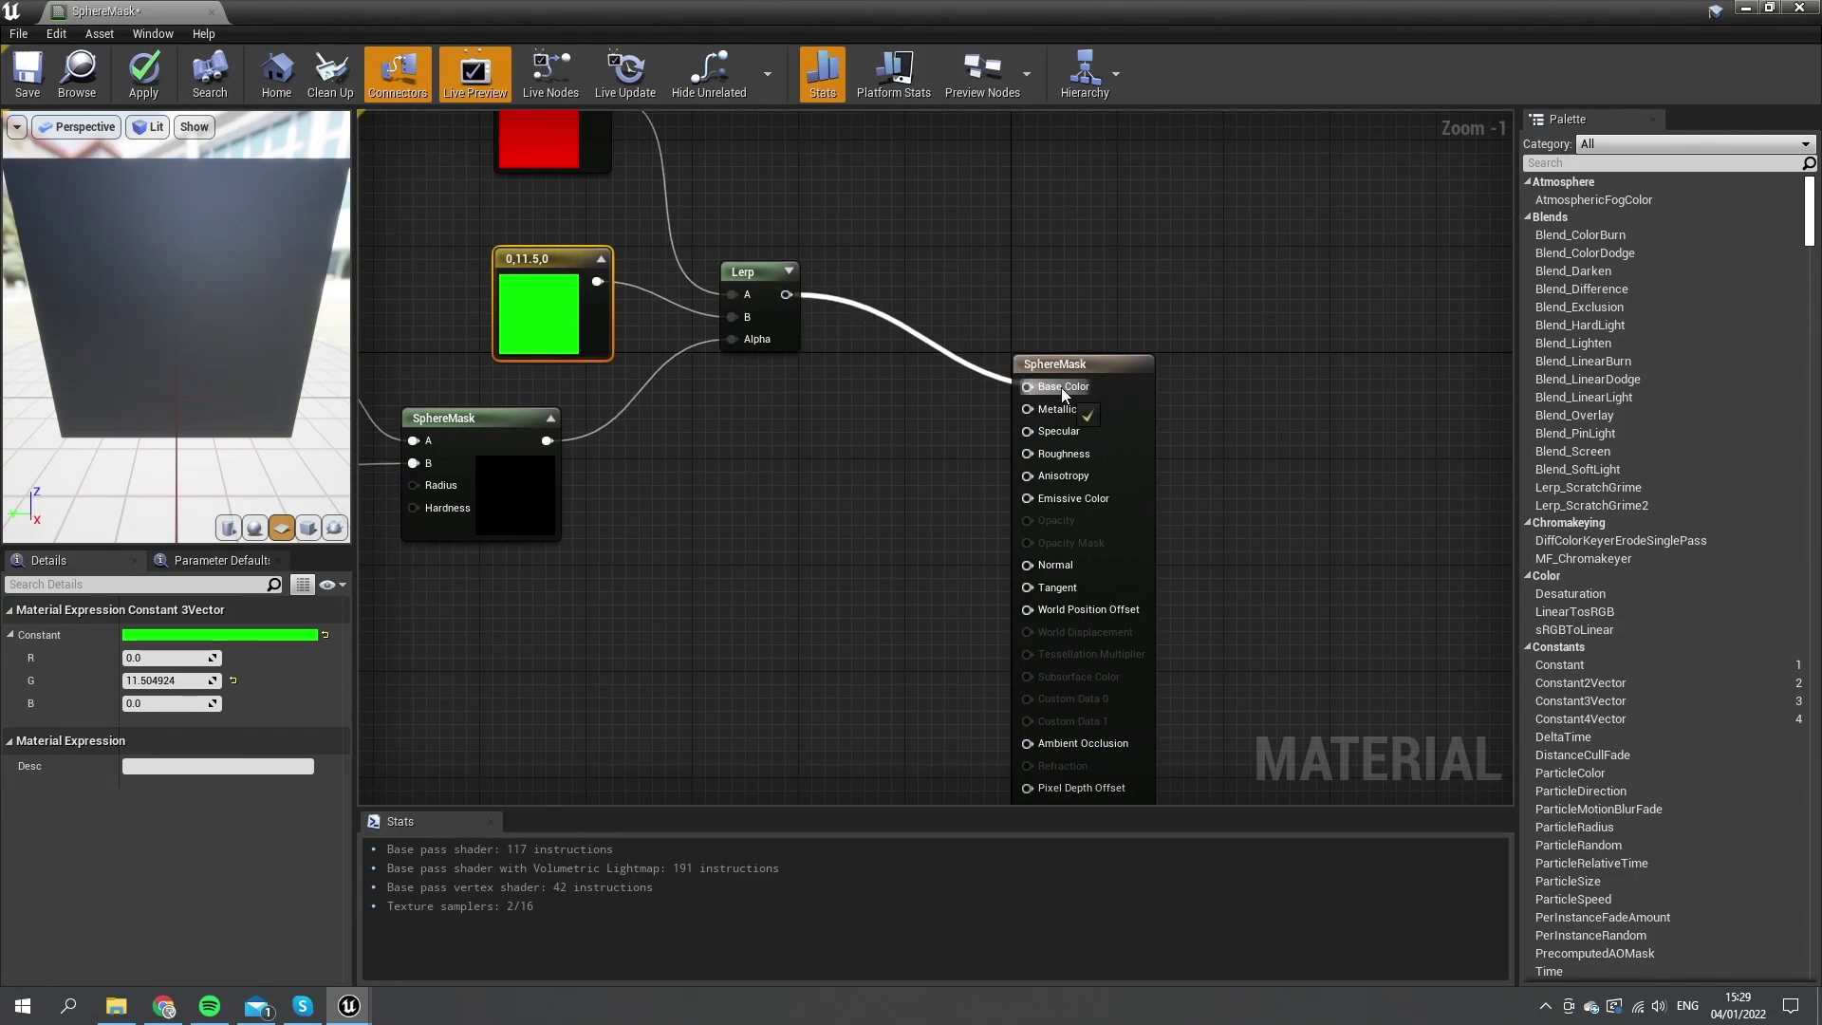
drag(1063, 393, 1061, 390)
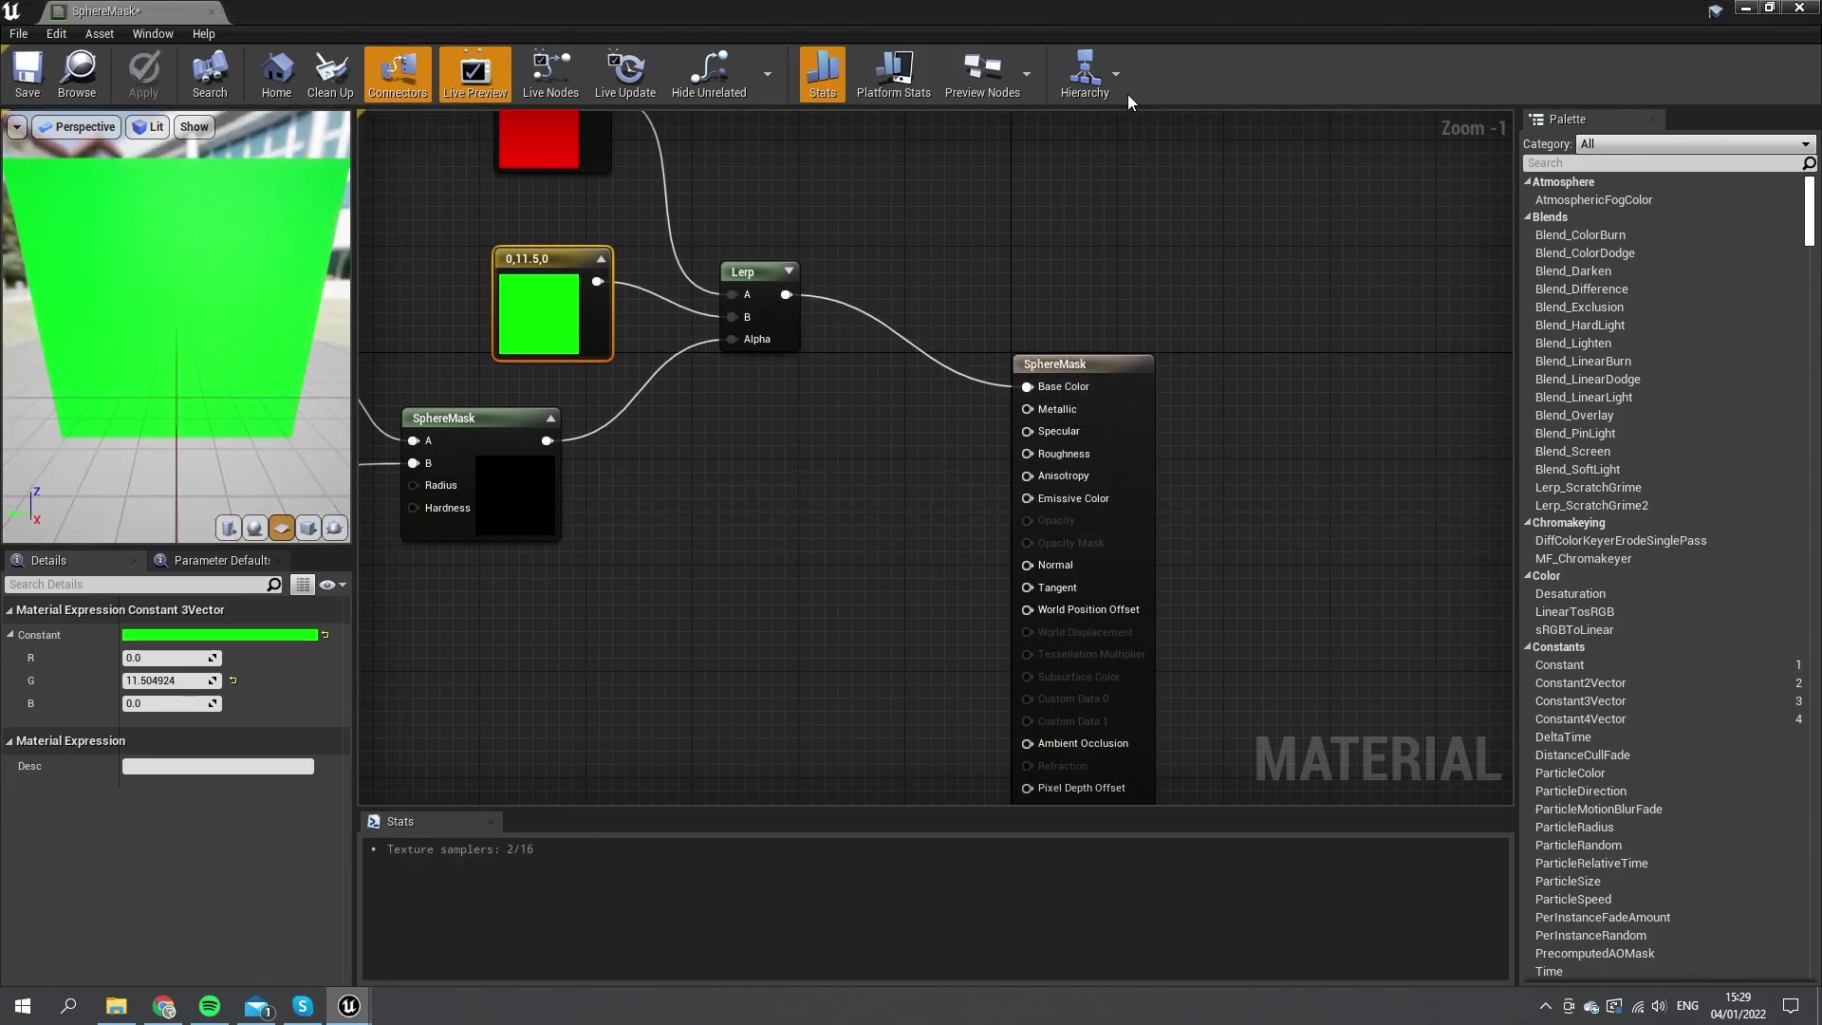
Place a cube in the level and apply the SphereMask material to it.
click(1748, 8)
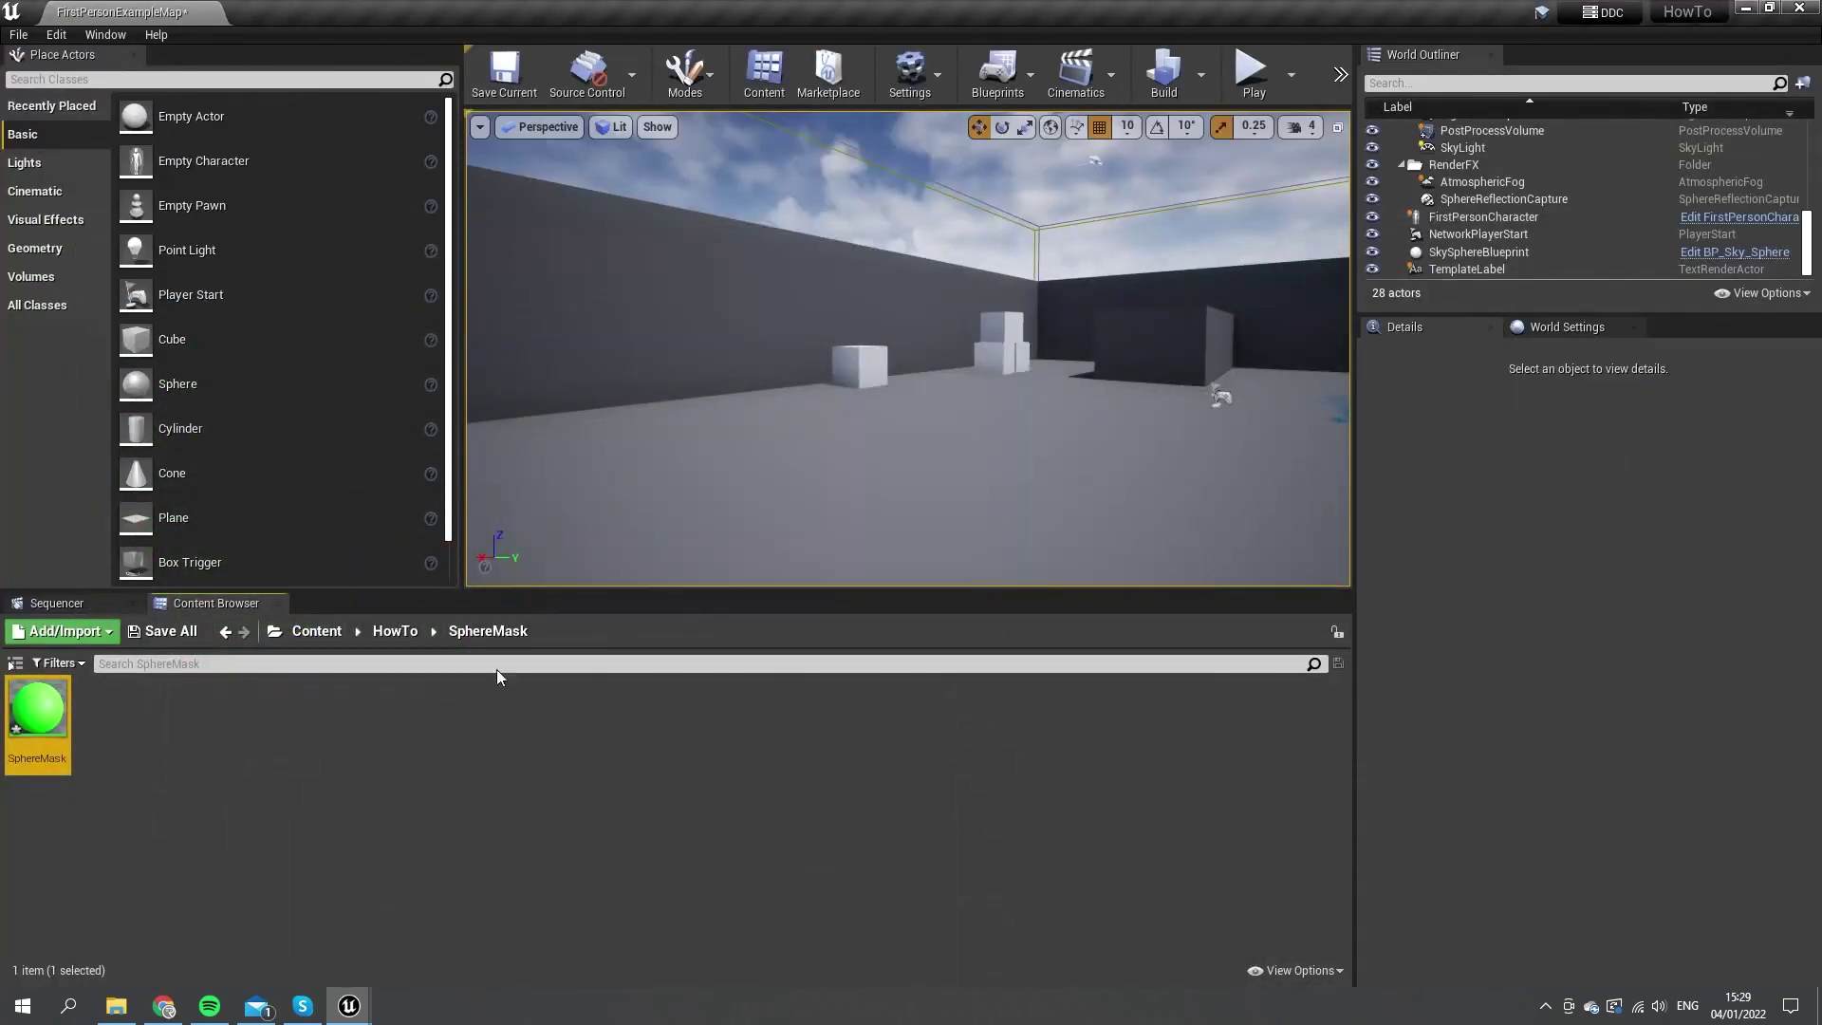
drag(224, 353, 957, 437)
drag(38, 710, 1553, 805)
right_drag(949, 427, 949, 427)
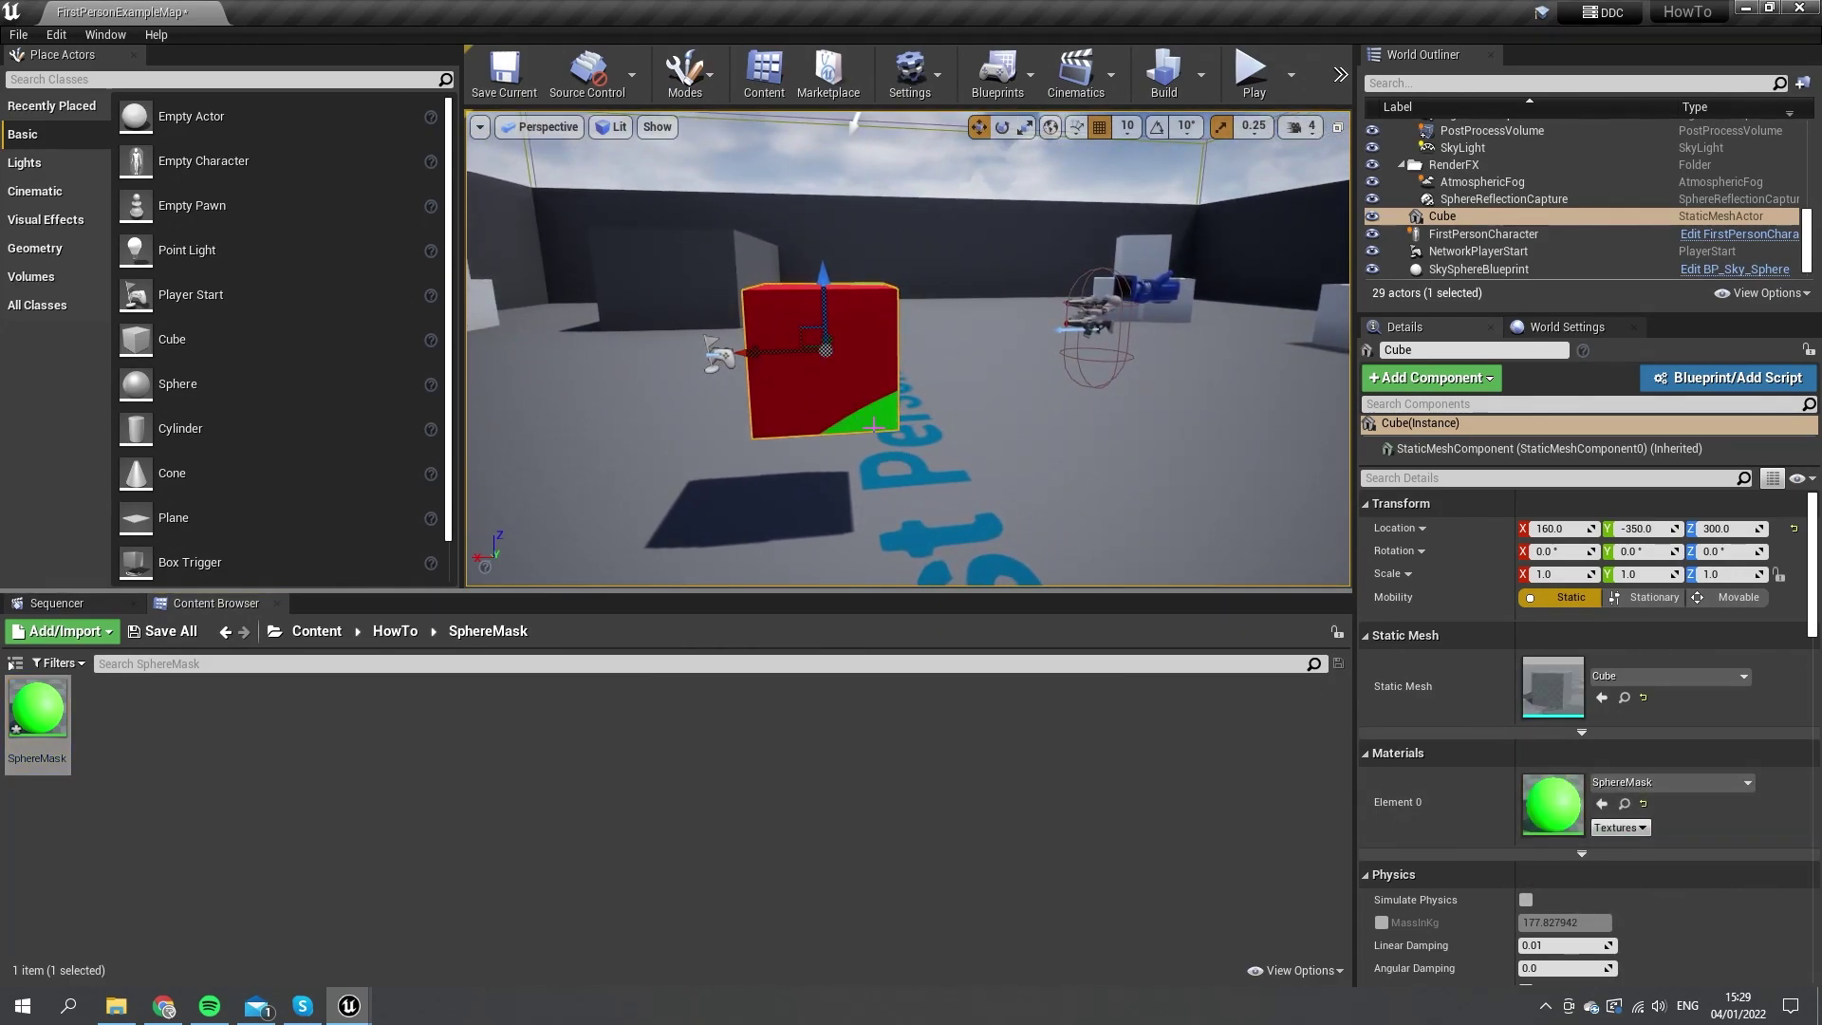
right_drag(949, 427, 949, 427)
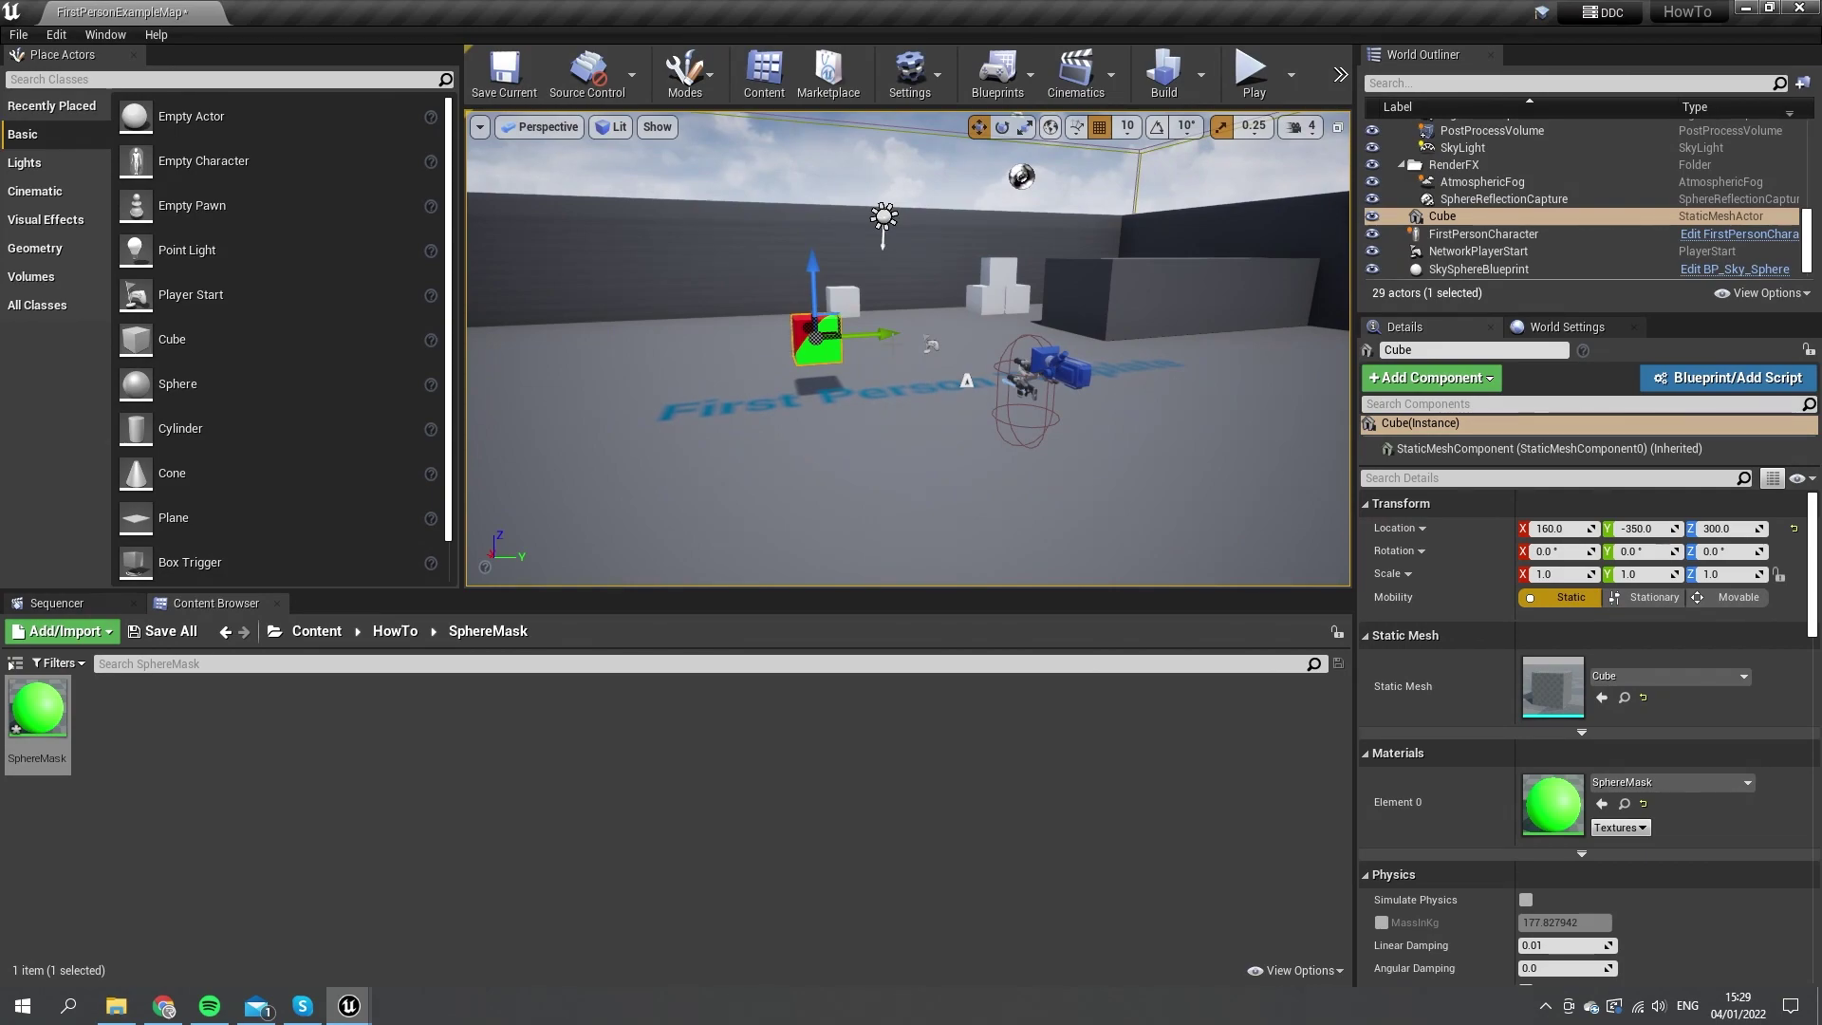
right_drag(564, 332, 564, 333)
Move the cube, scaled to 6, along X and Y to centre the green dome.
drag(564, 332, 772, 346)
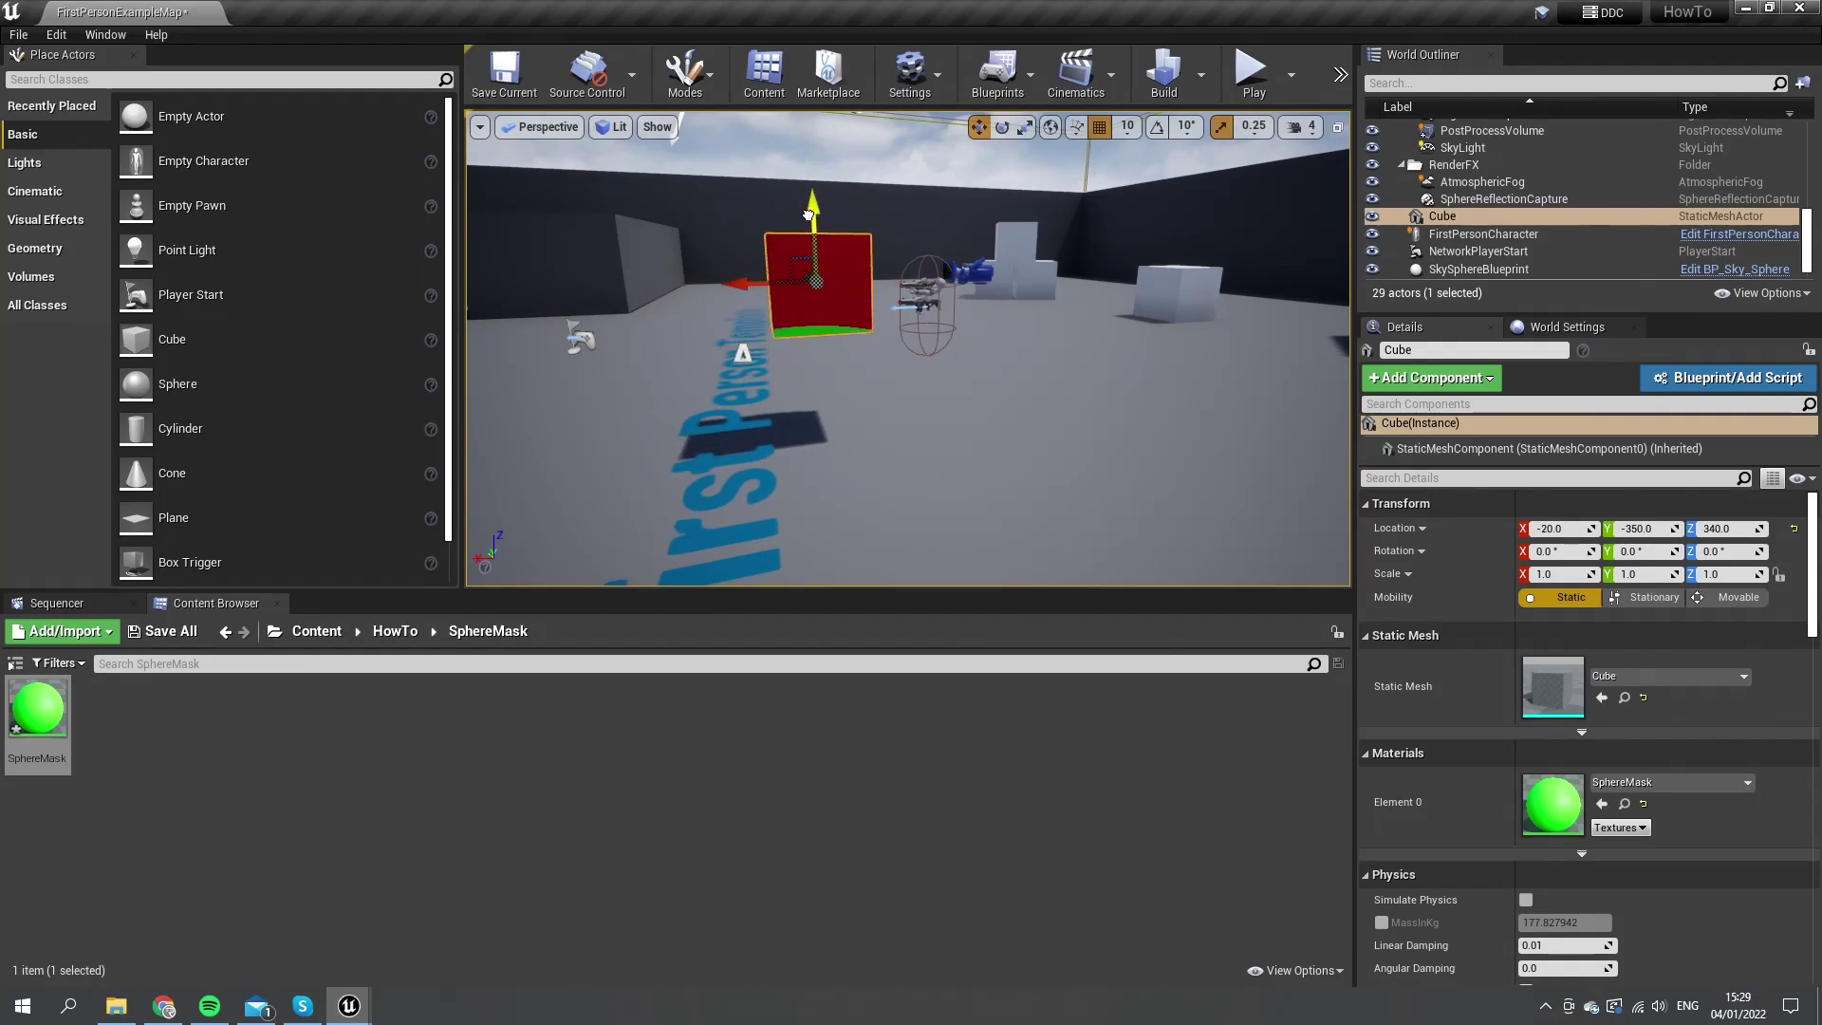
alt+drag(818, 308, 718, 381)
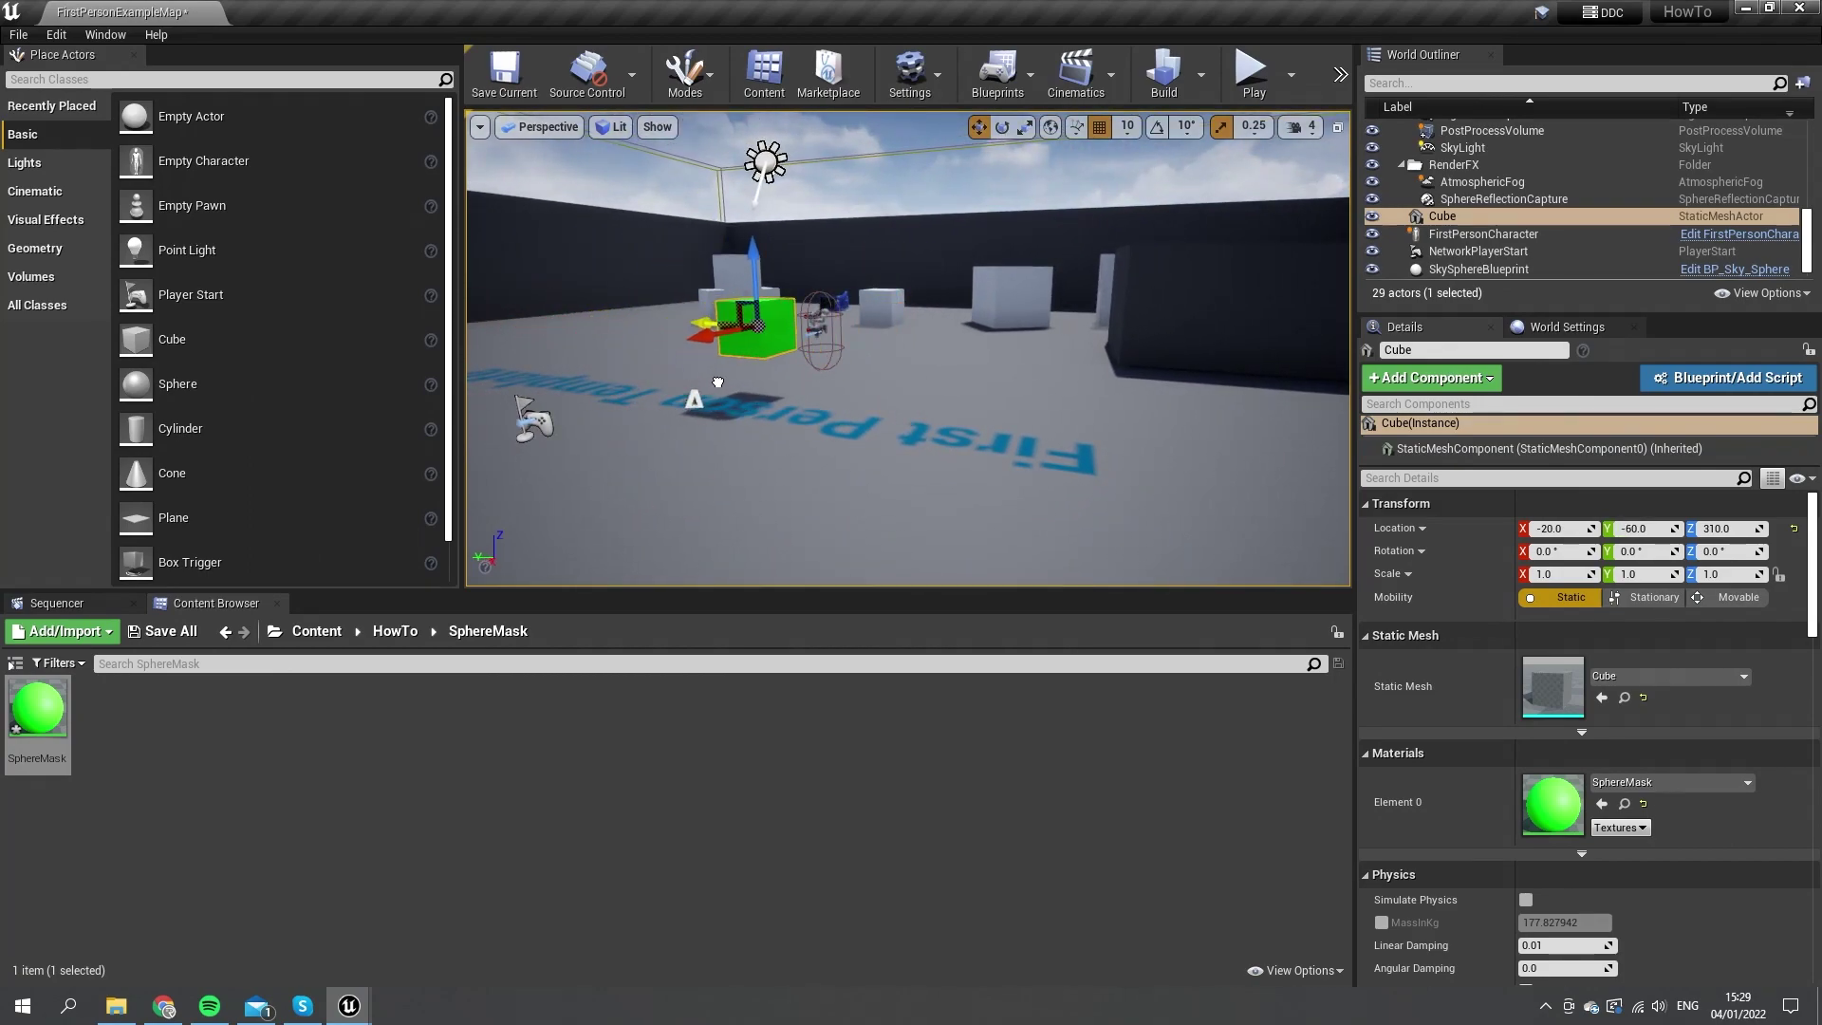
alt+drag(790, 287, 750, 296)
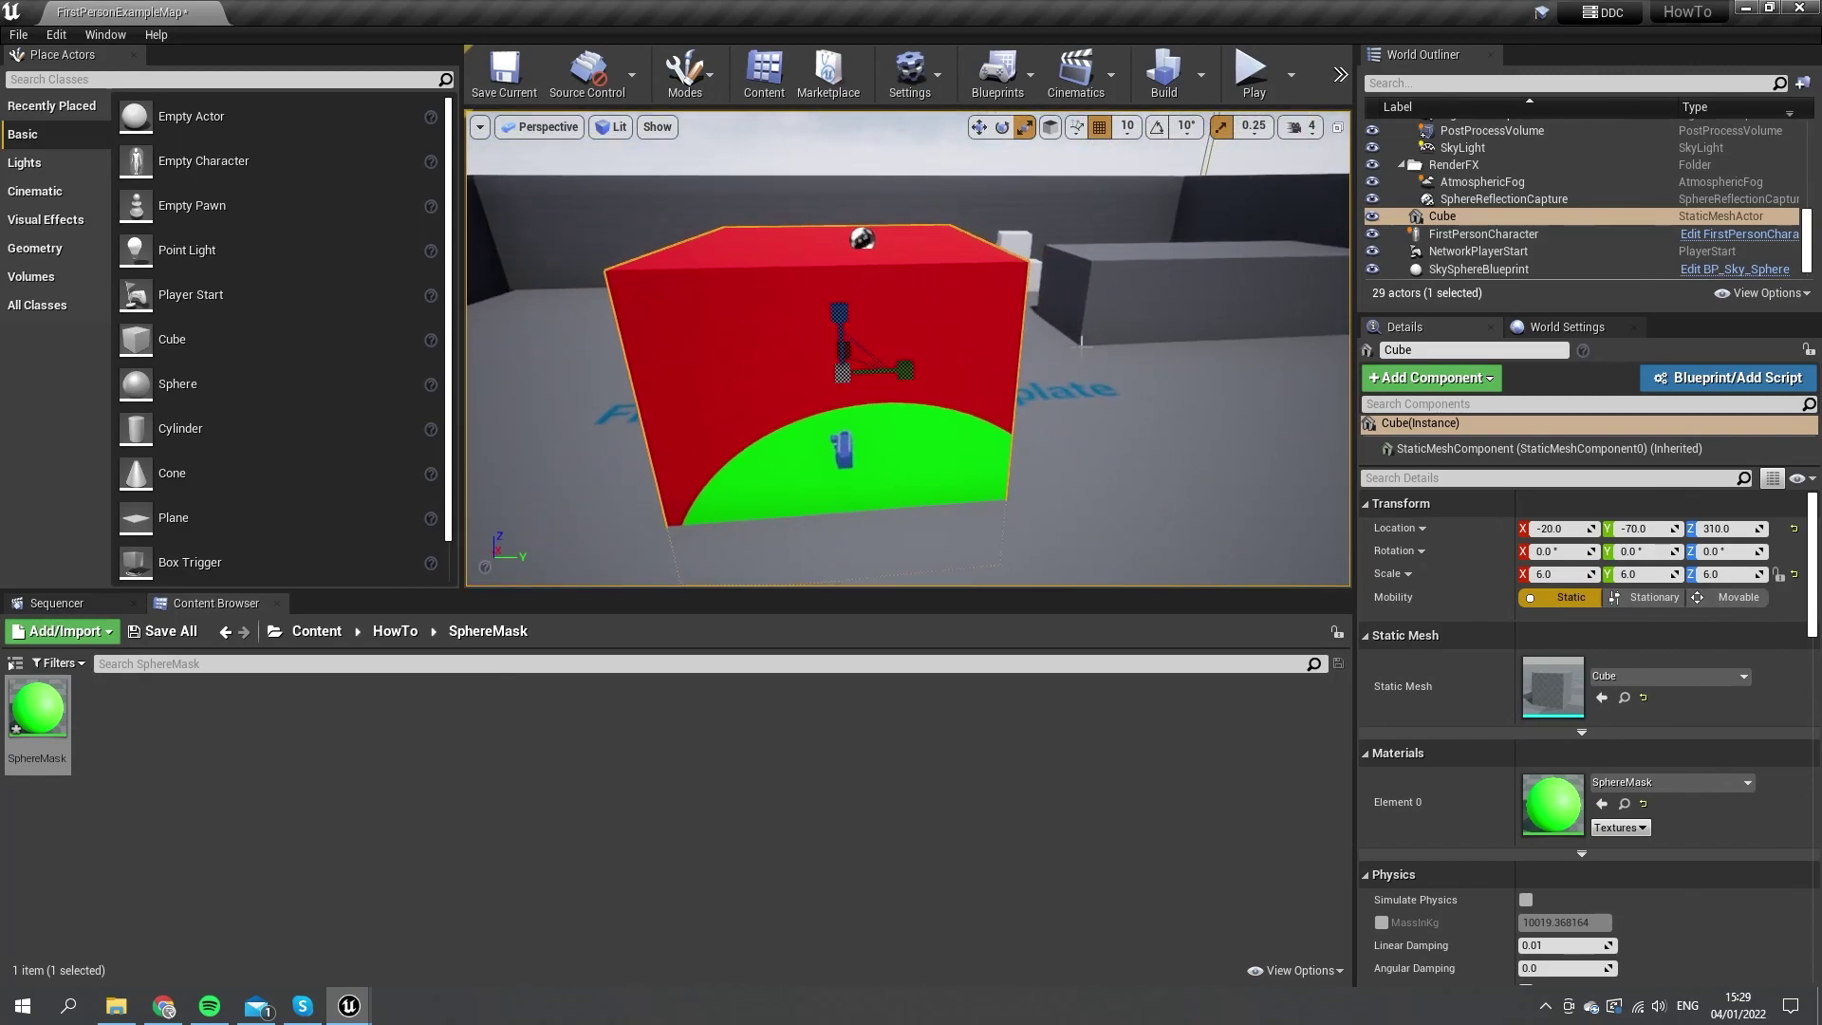
key(w)
drag(884, 371, 941, 379)
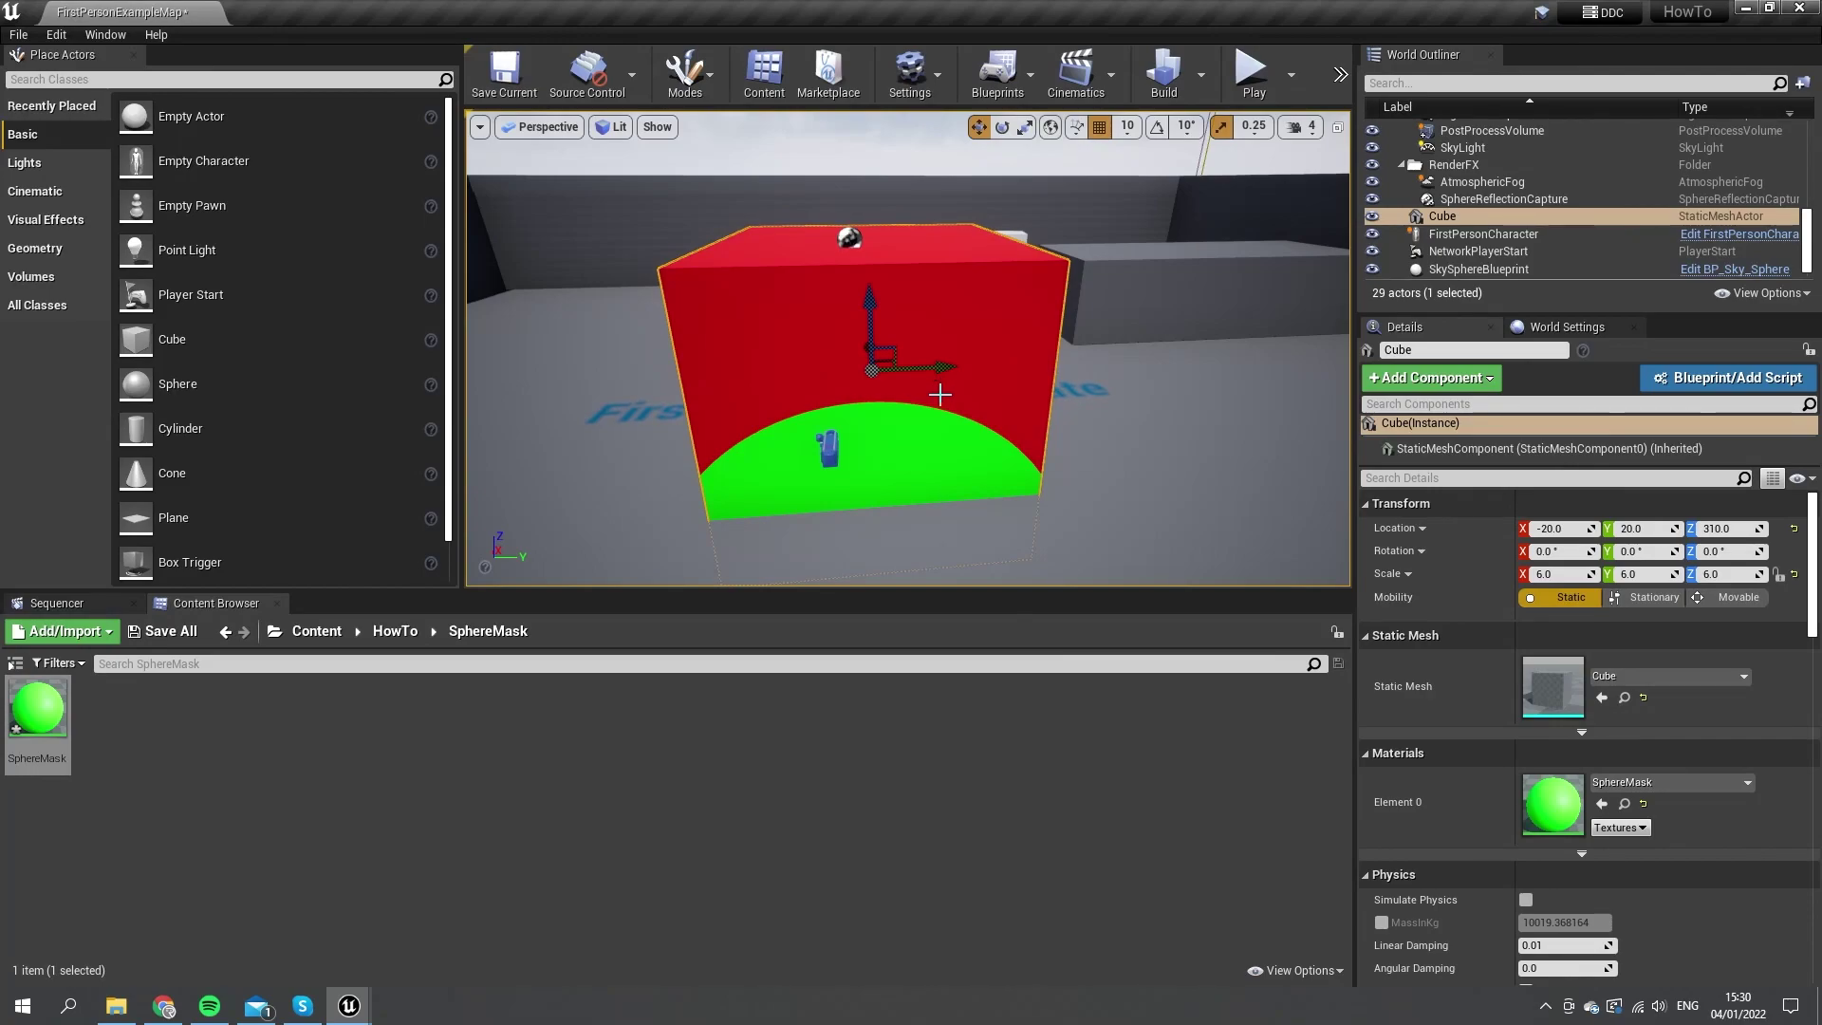
click(41, 700)
Open the SphereMask material and move the 0,0,0 constant below the SphereMask node.
double_click(41, 701)
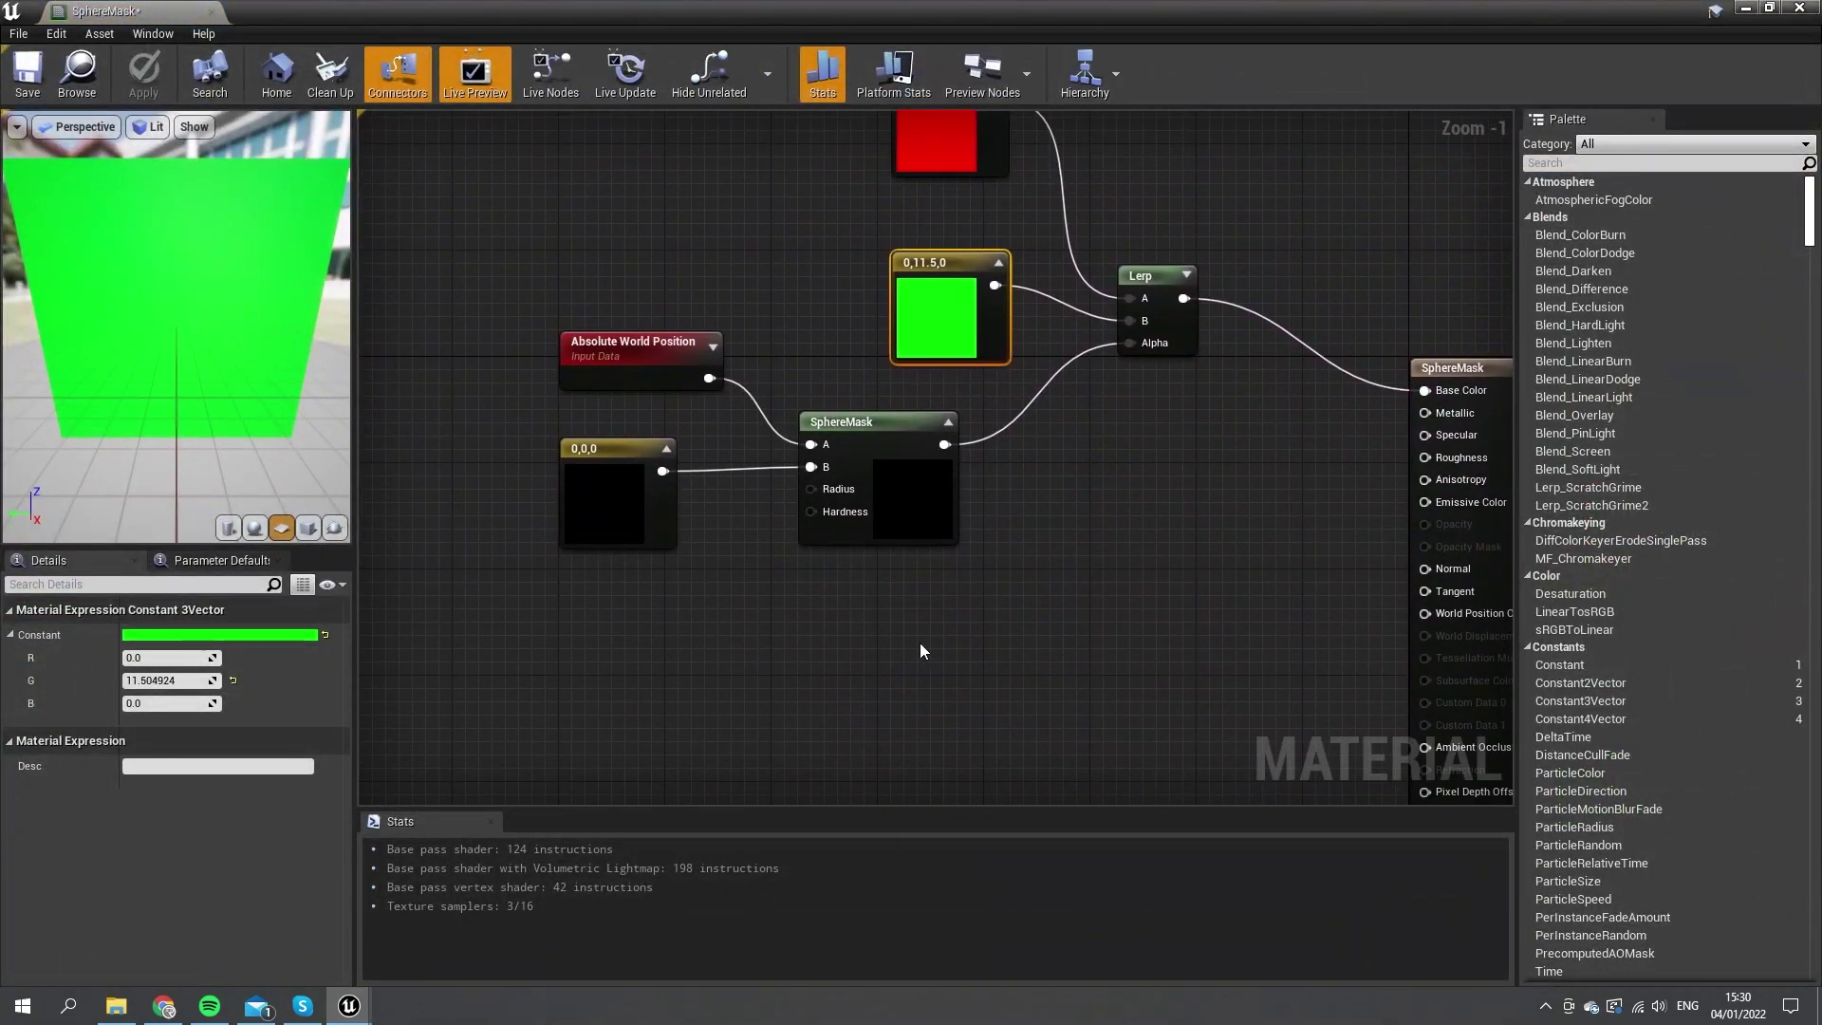
drag(618, 521, 590, 546)
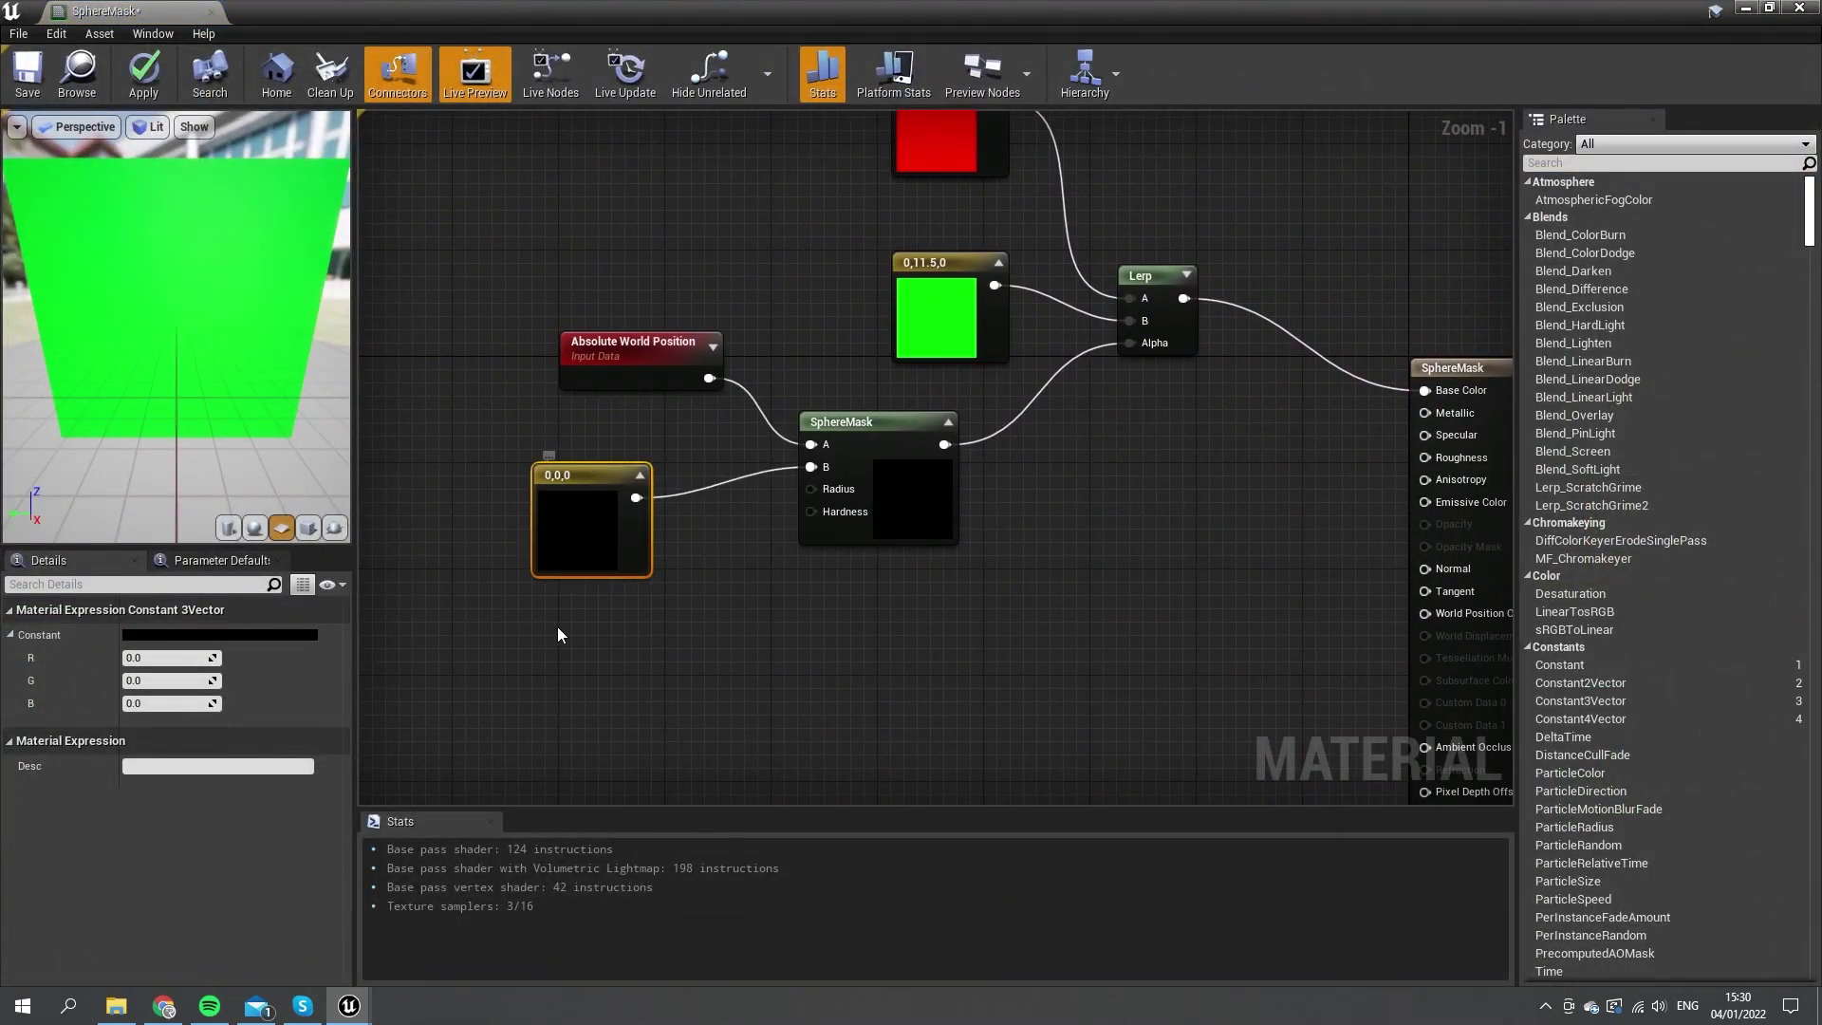
right_drag(688, 621, 807, 582)
drag(744, 511, 655, 665)
Replace the 0,0,0 constant on SphereMask B with a Camera Position node and apply.
right_click(598, 453)
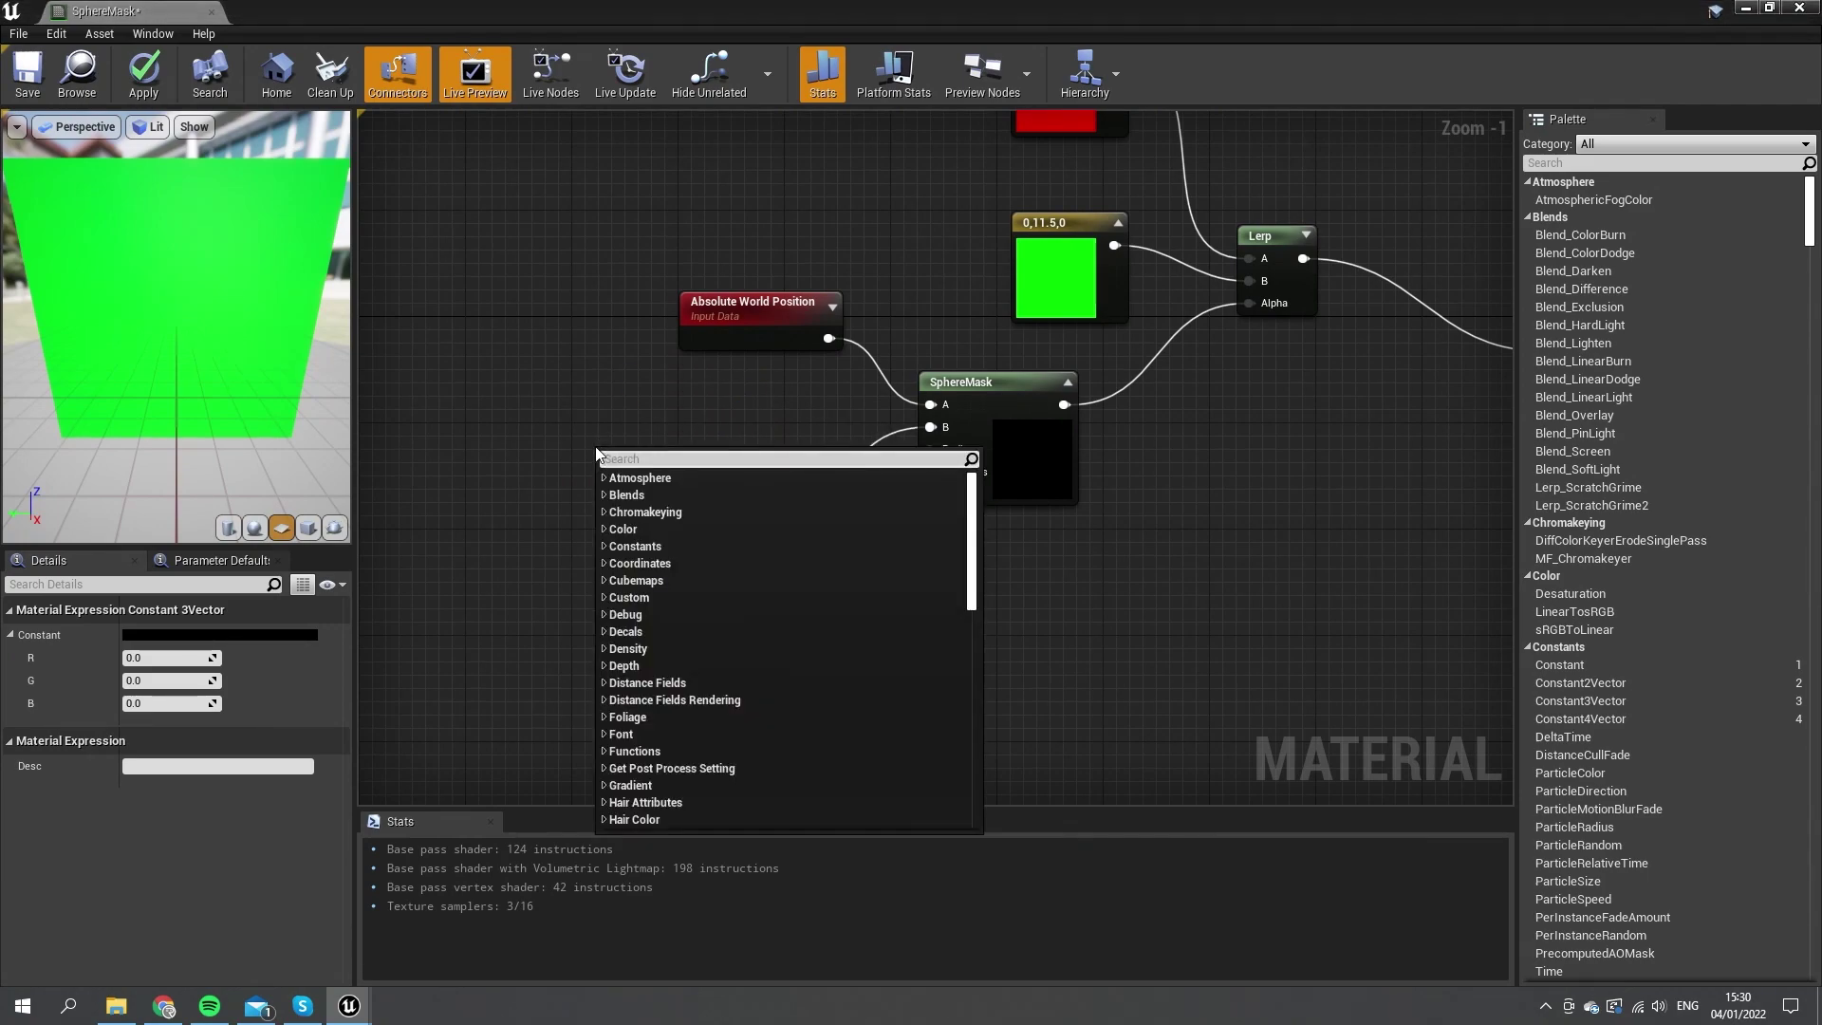
text(camera)
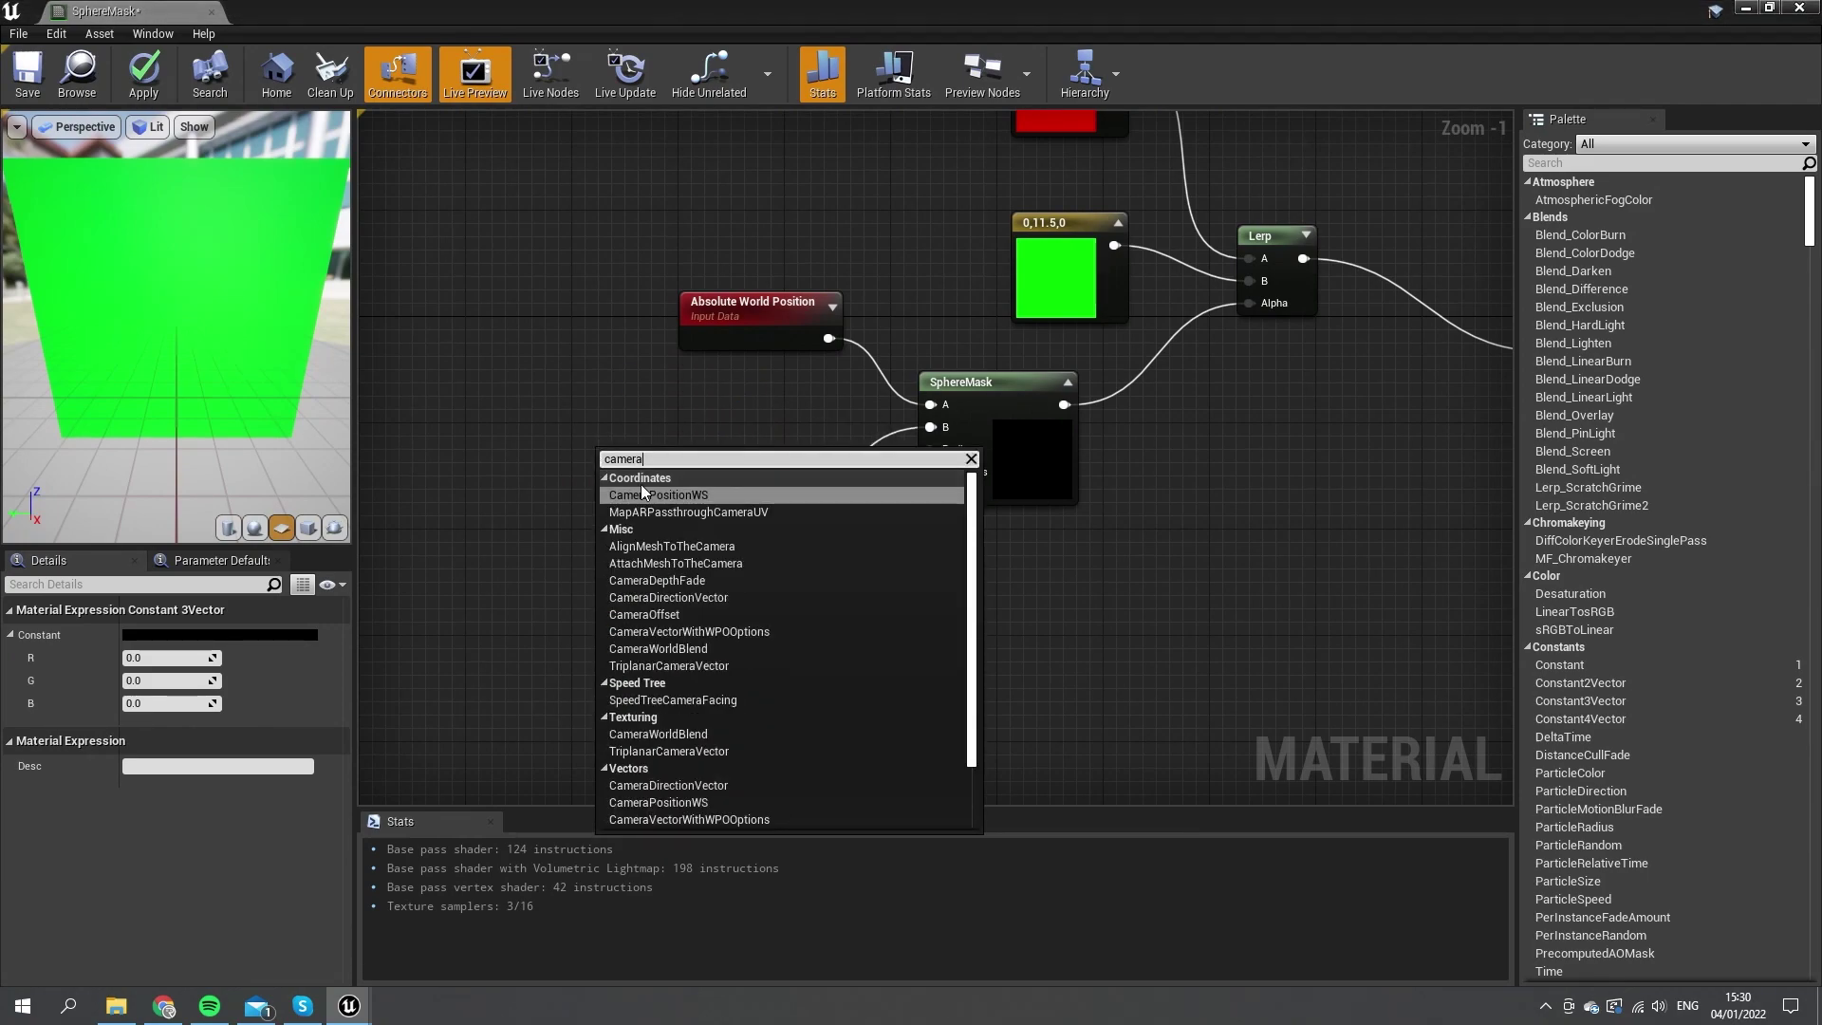
click(643, 493)
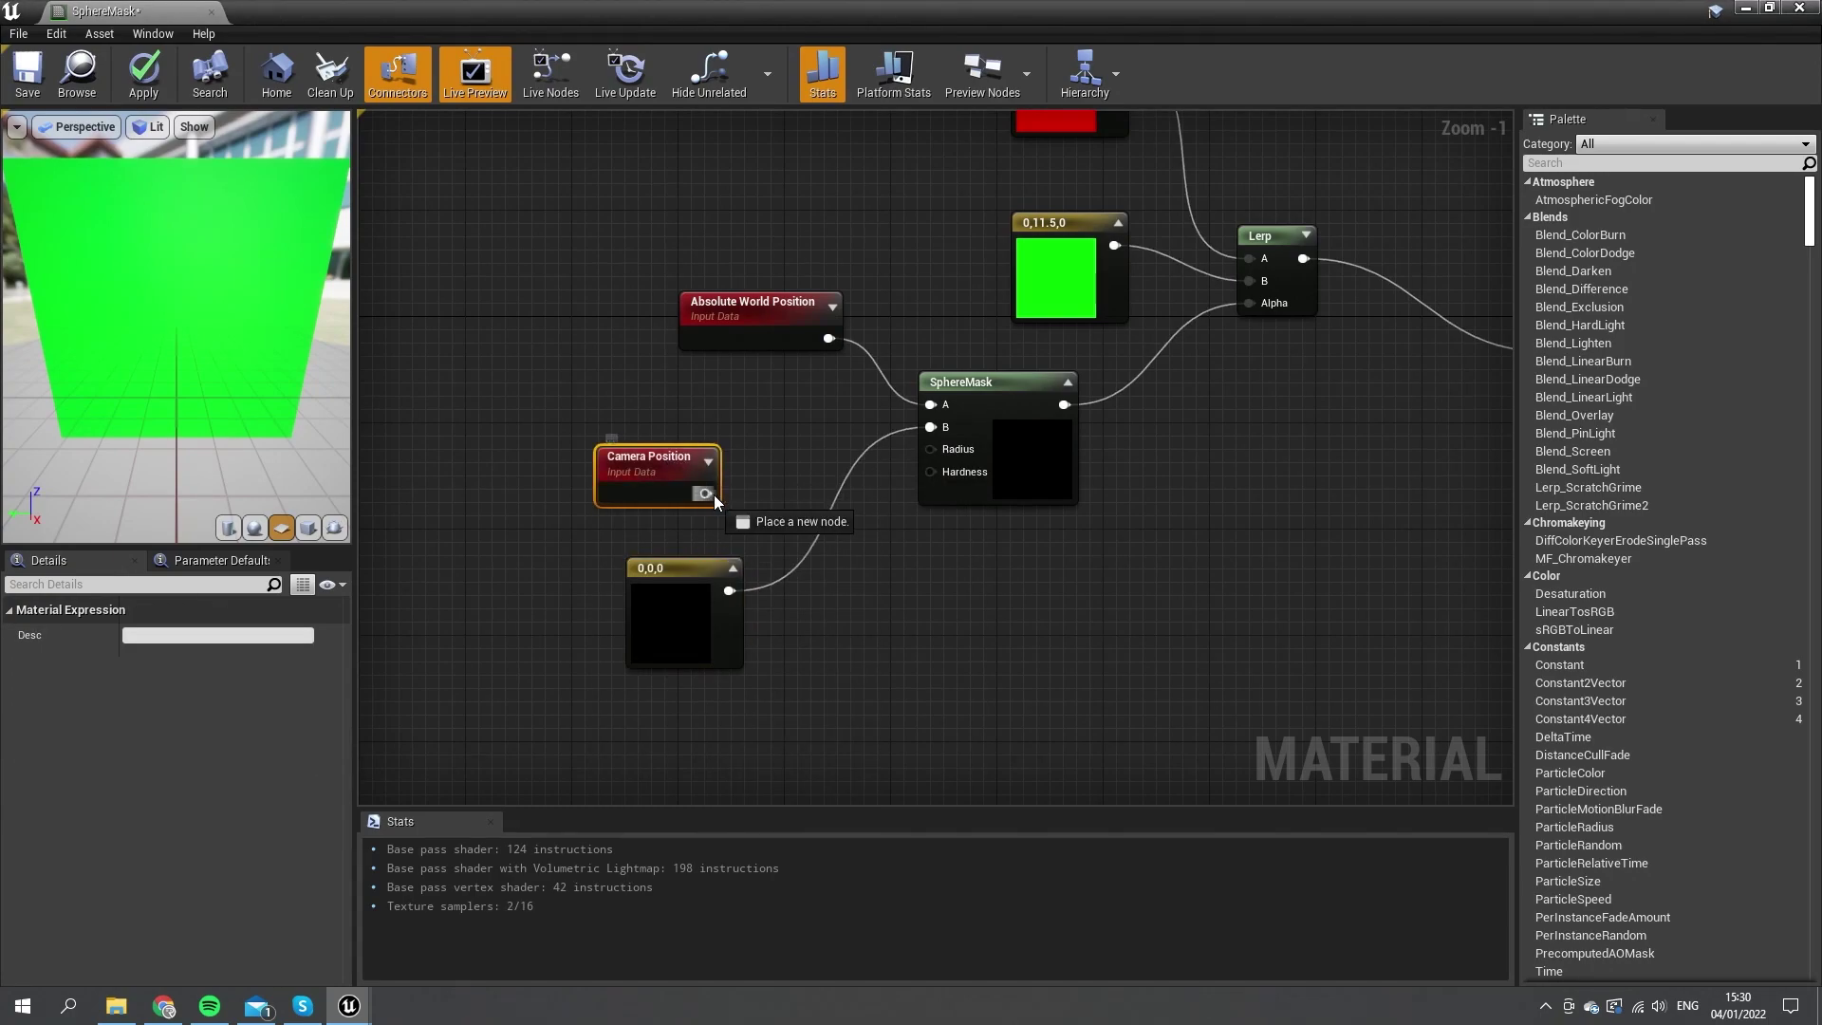
drag(715, 502, 931, 427)
drag(655, 638, 602, 677)
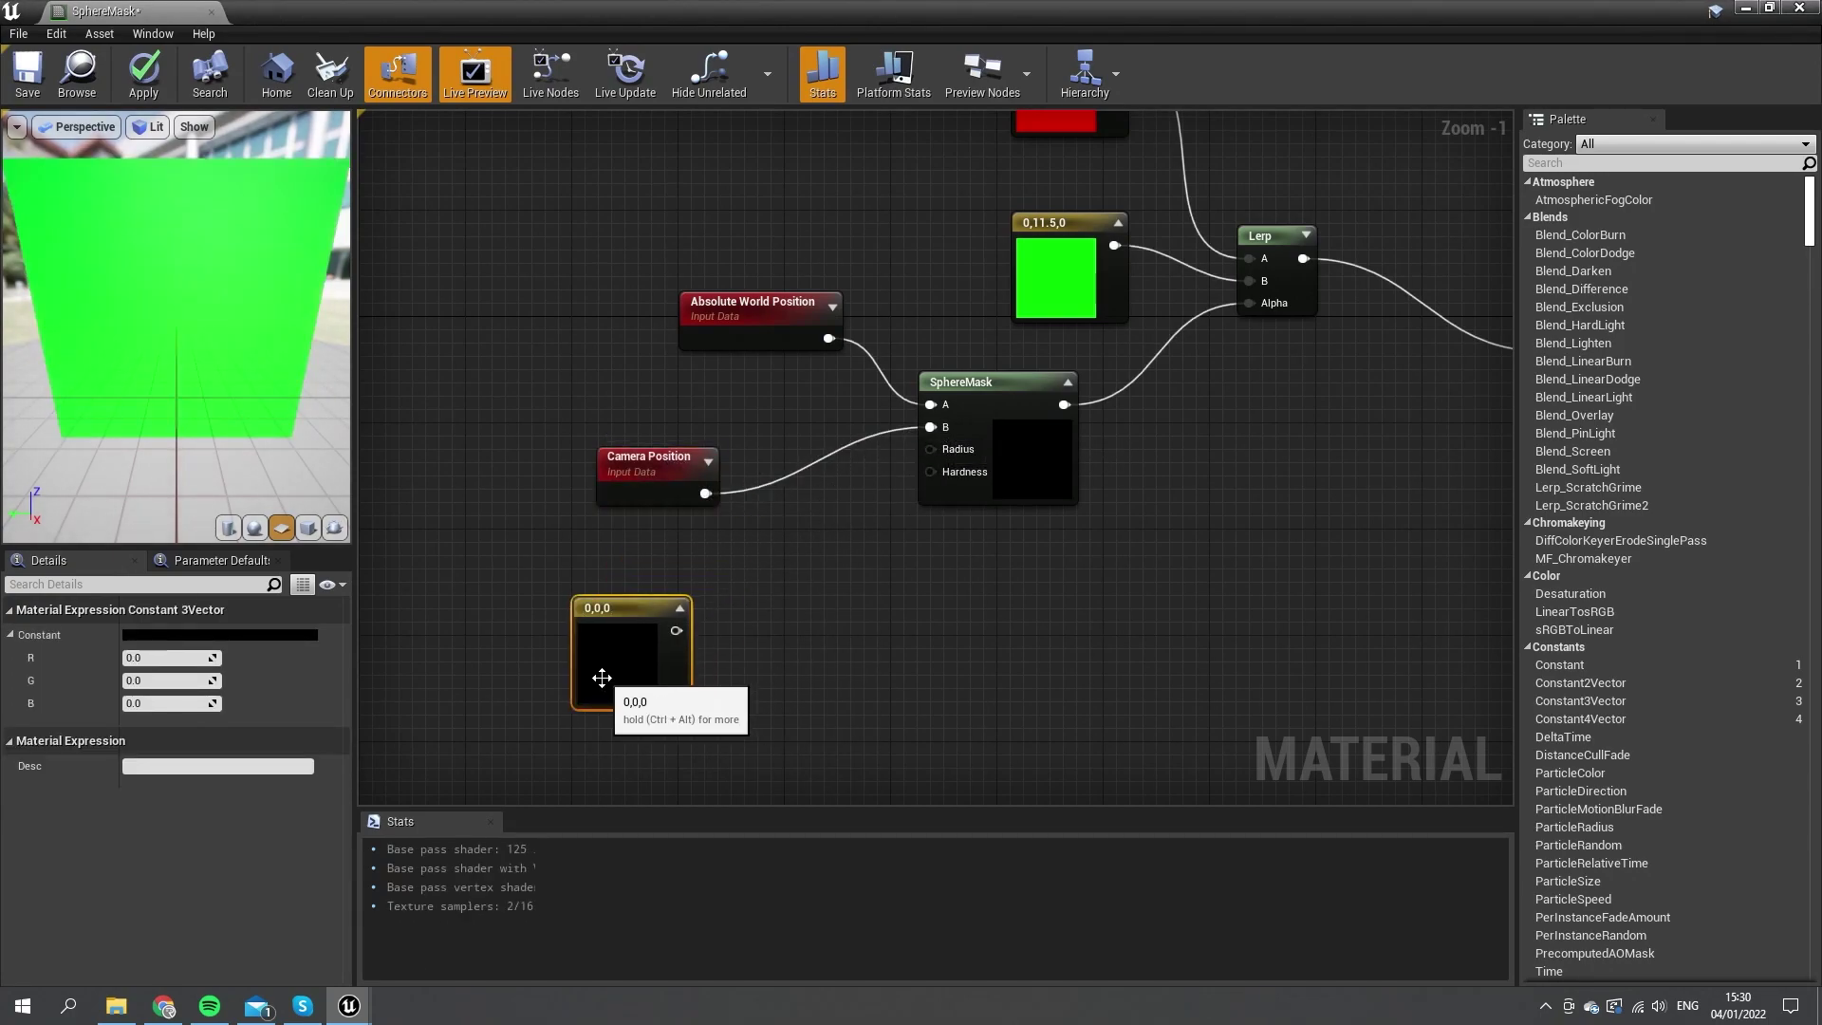
key(Delete)
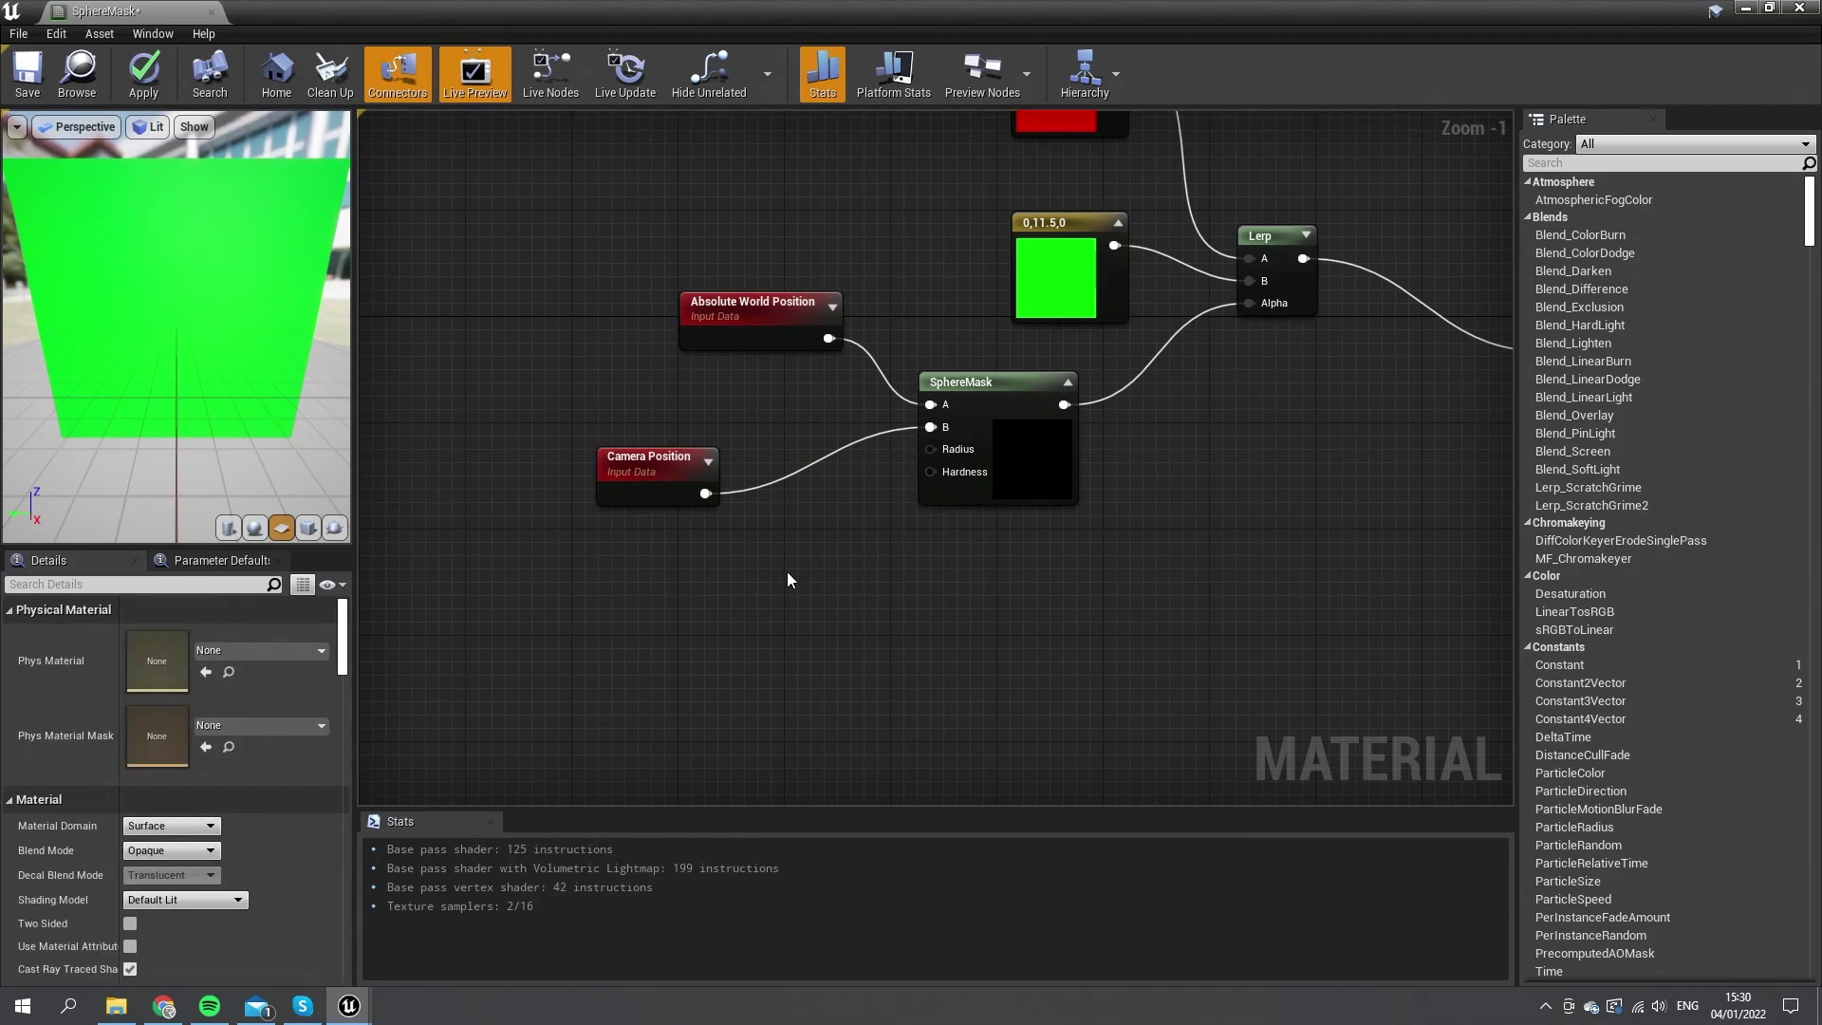
click(144, 74)
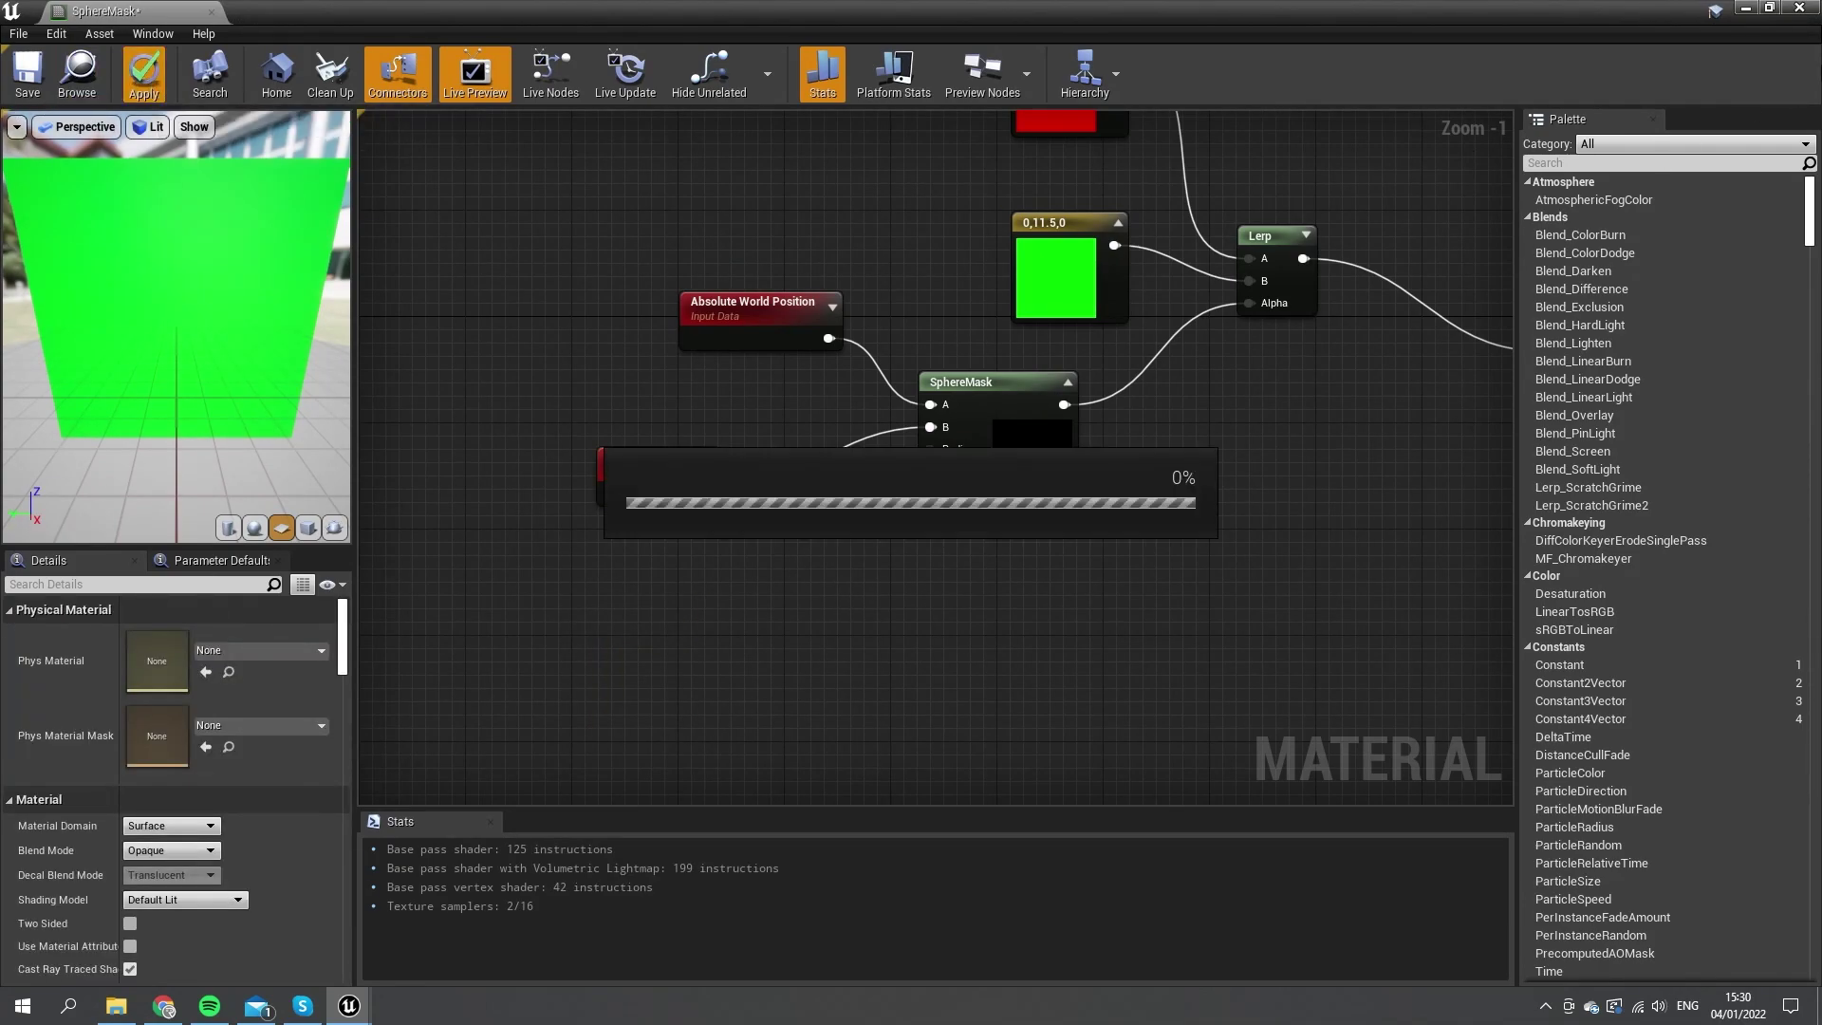
click(1749, 8)
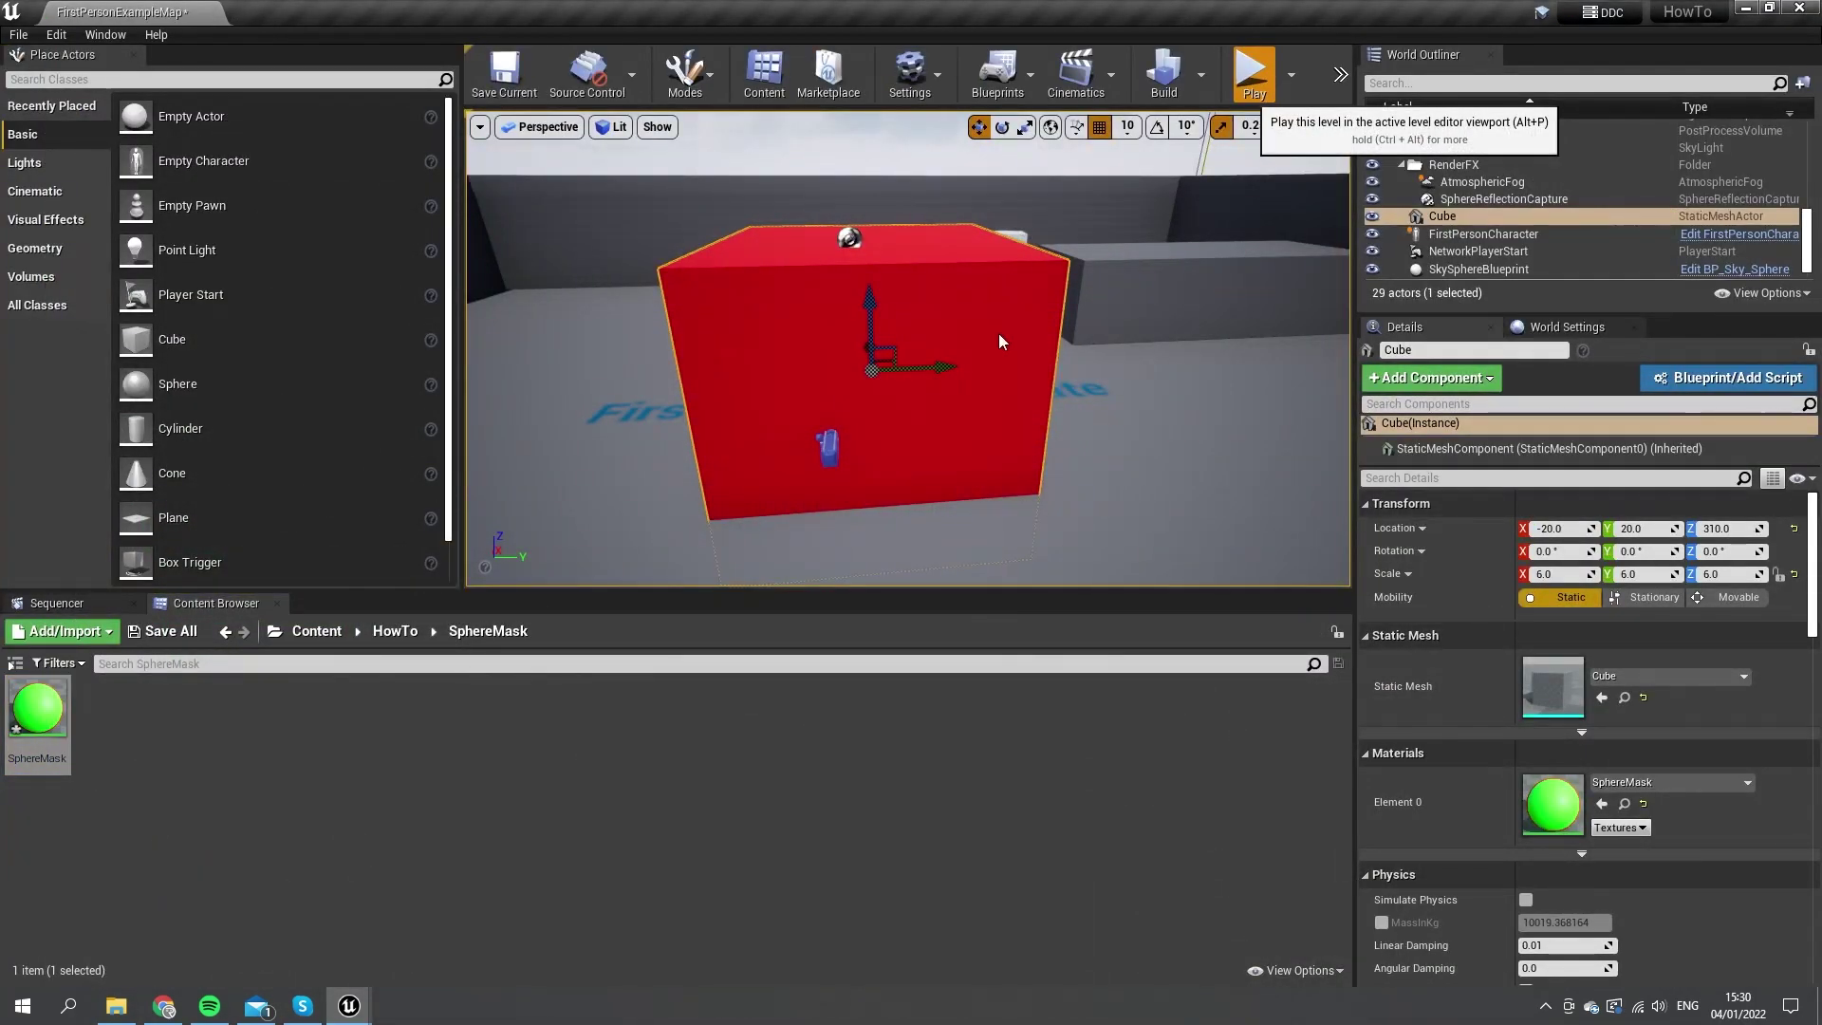
Play the level, walking toward and away from the cube's front as the green grows and shrinks.
key(alt+p)
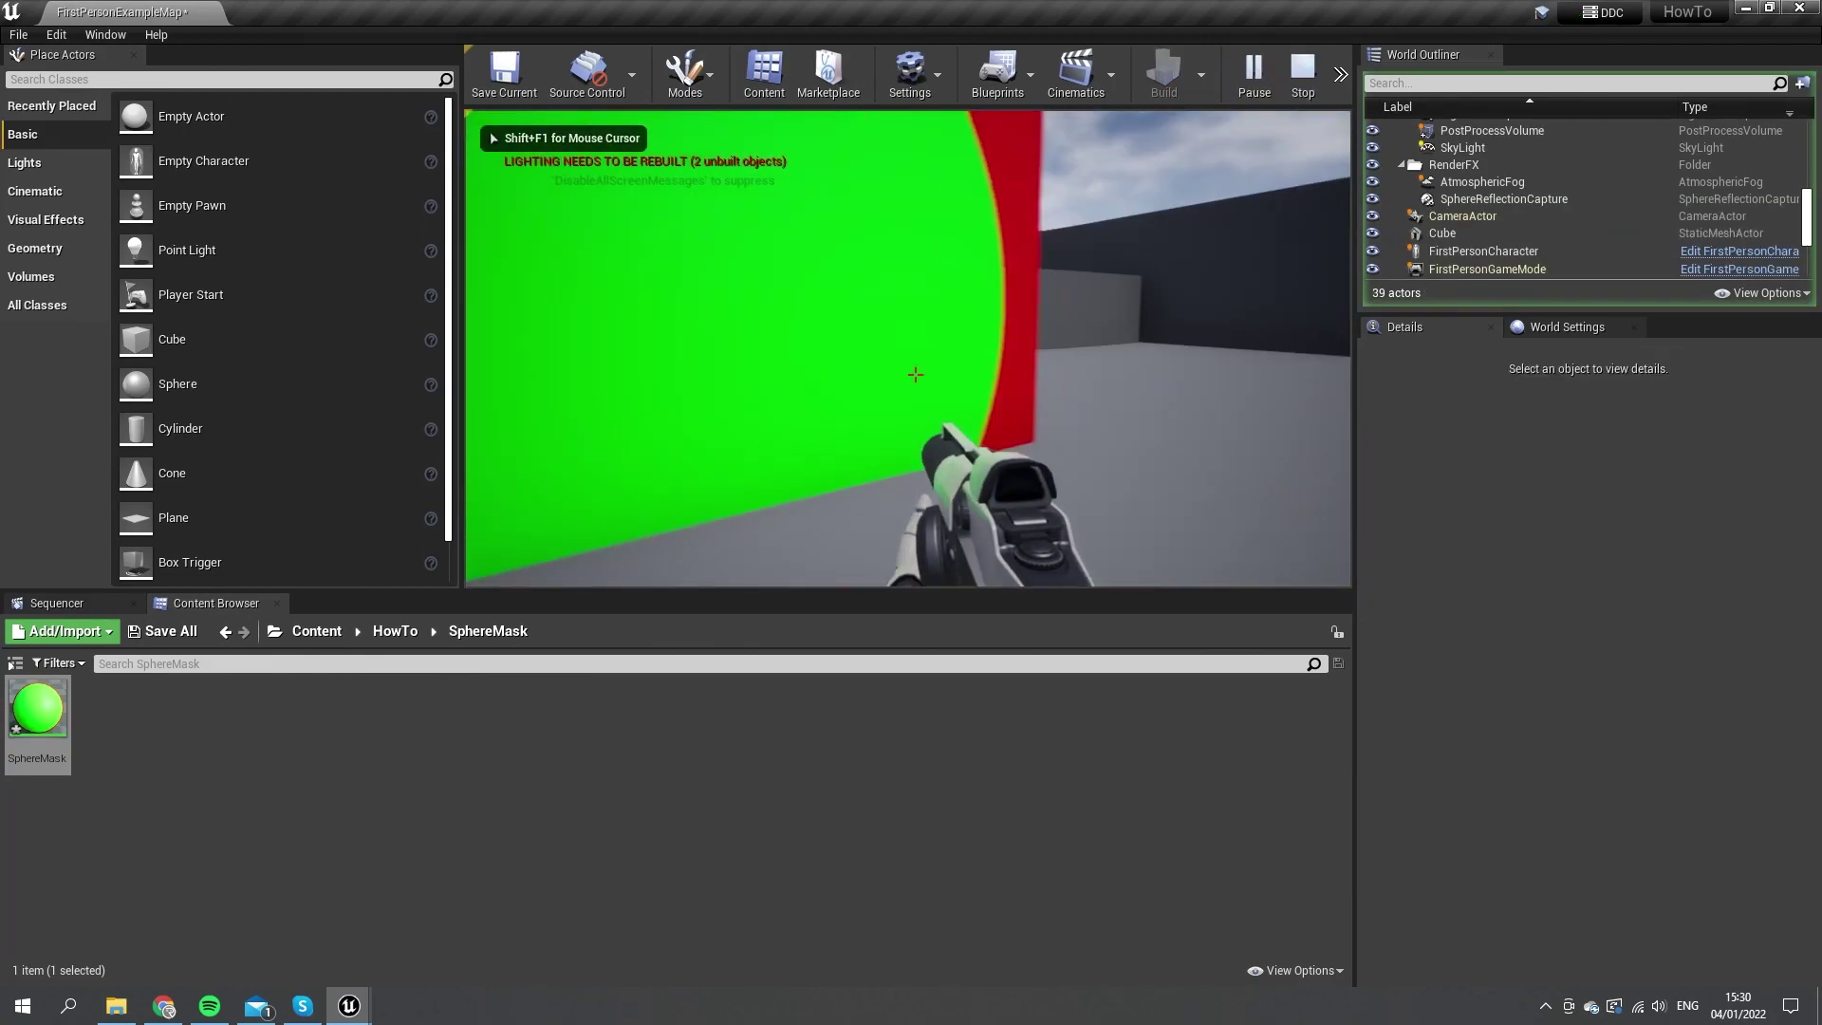
key(s)
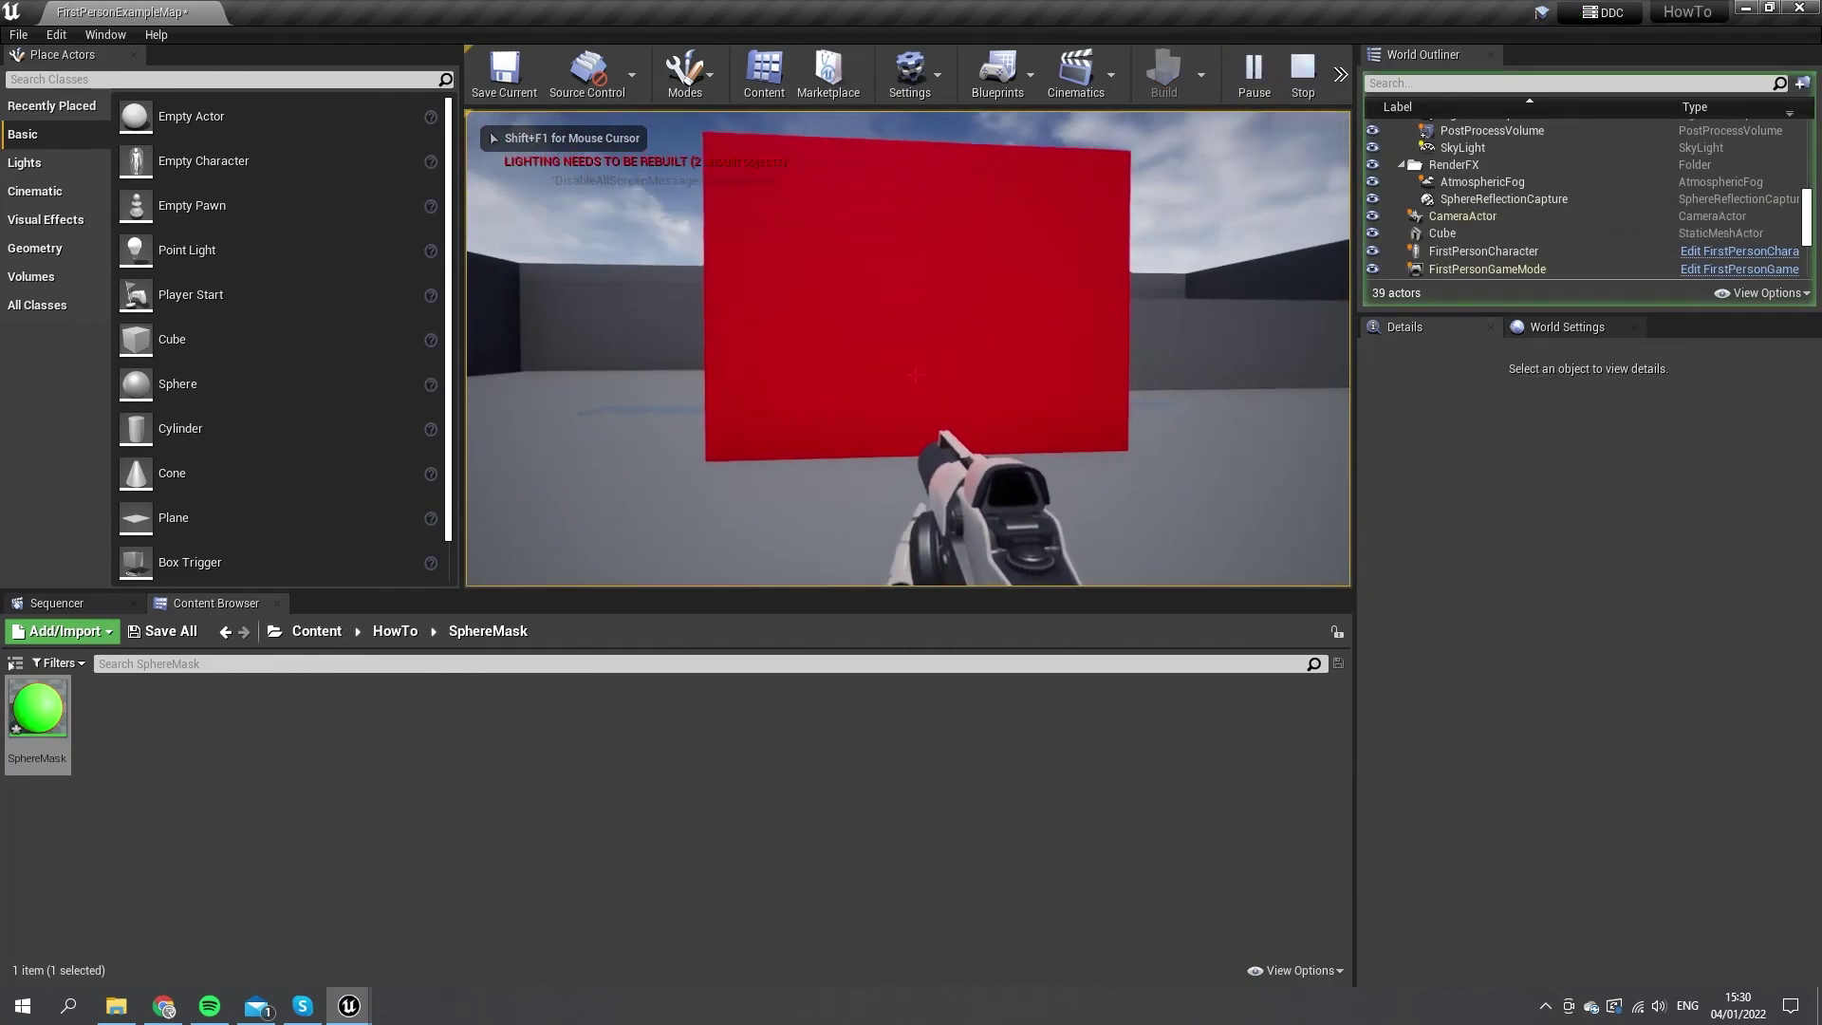
key(w)
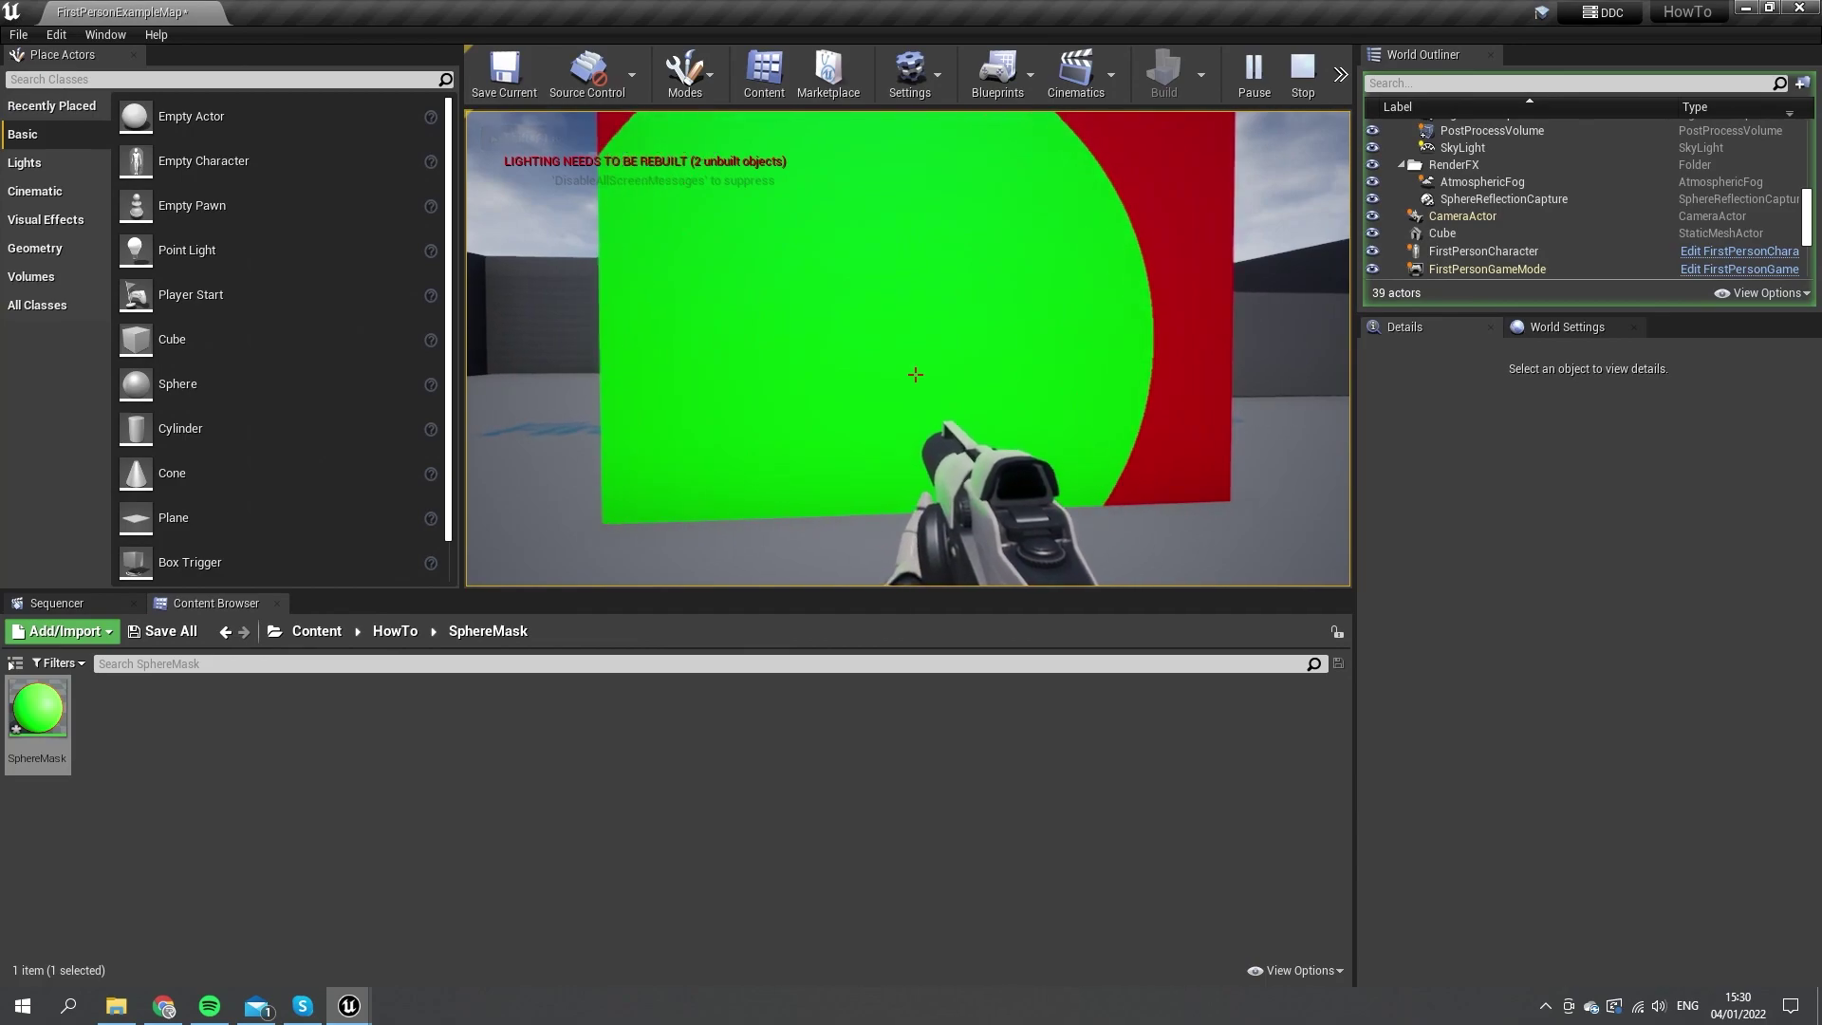
key(s)
key(w)
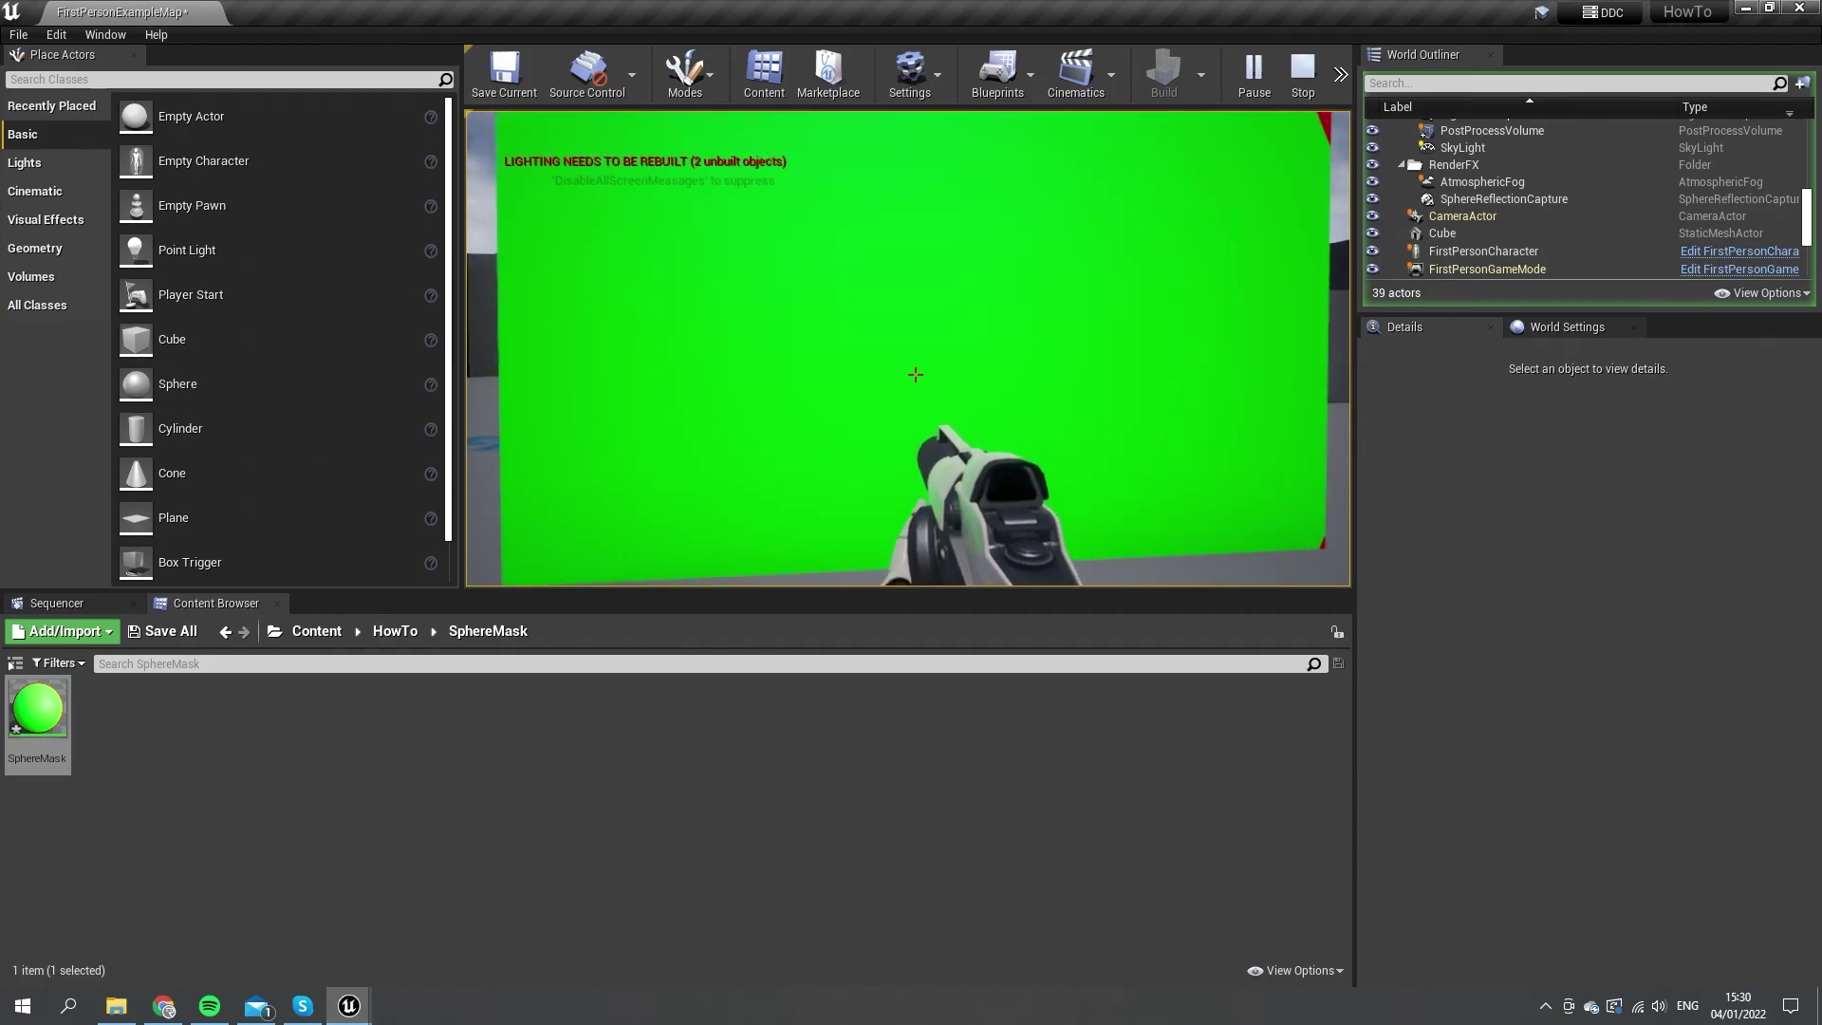
key(s)
key(w)
key(s)
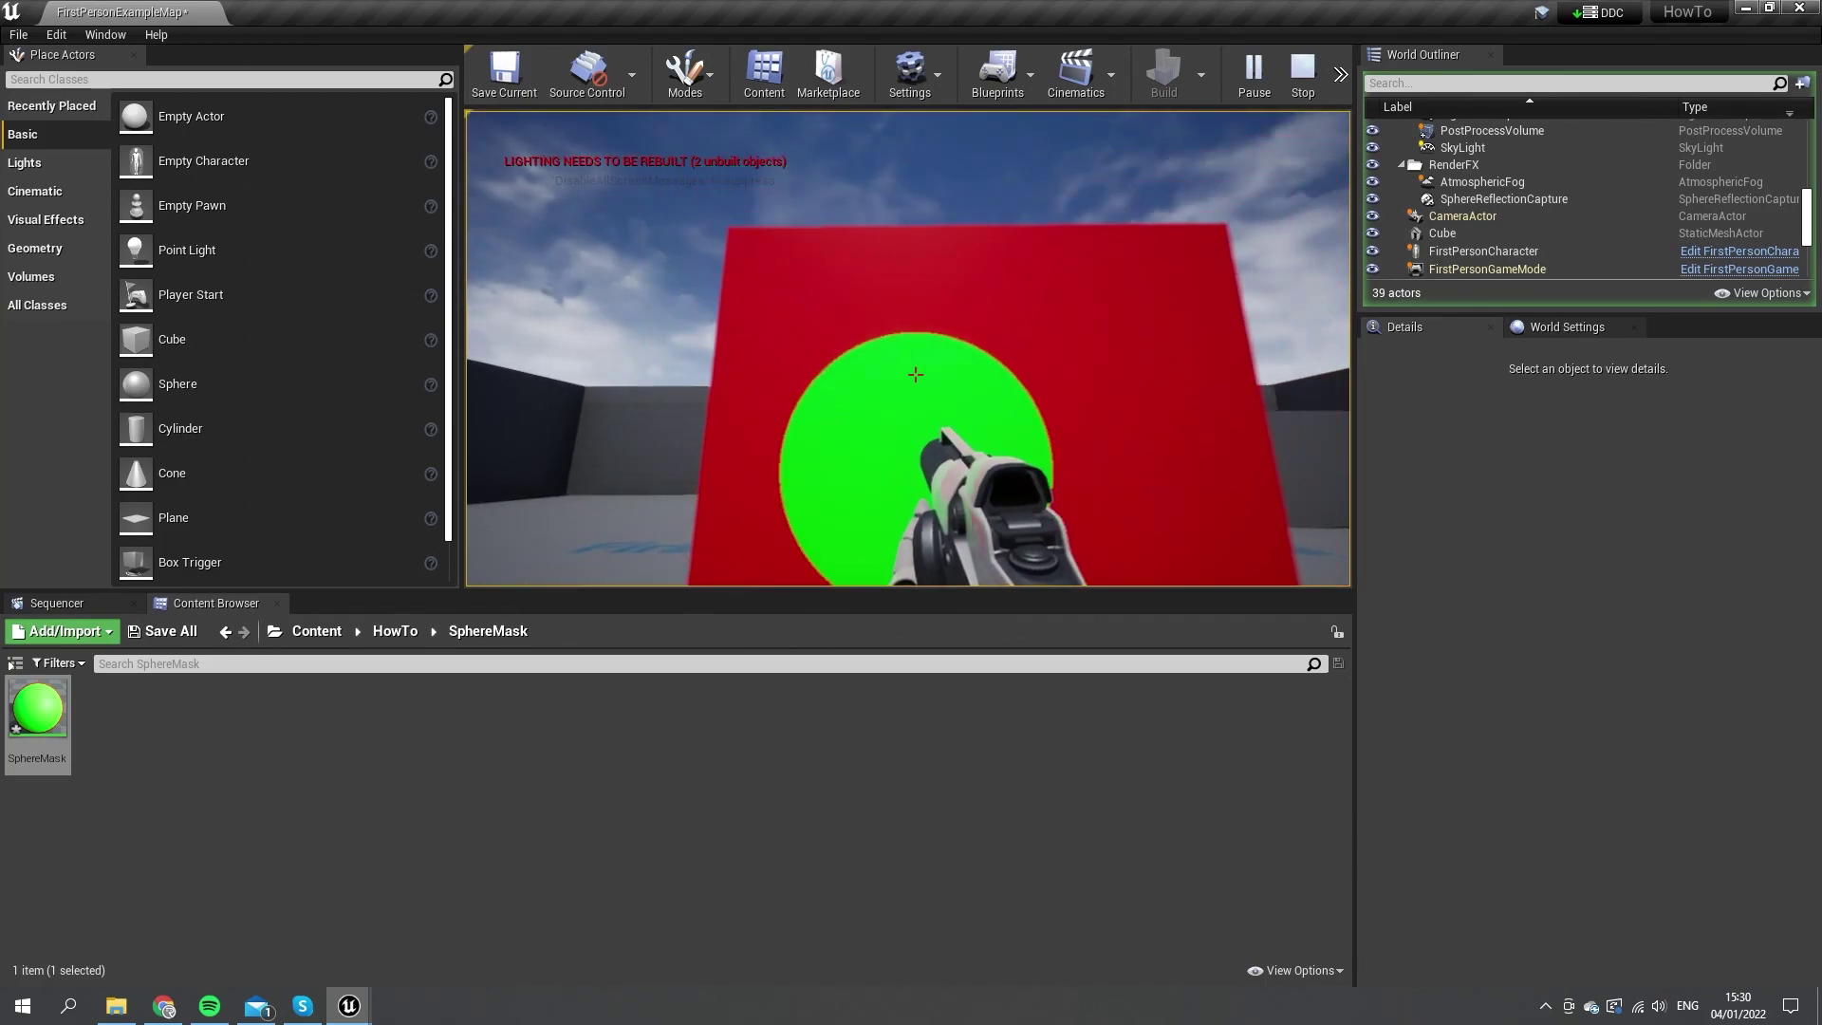
key(s)
key(w)
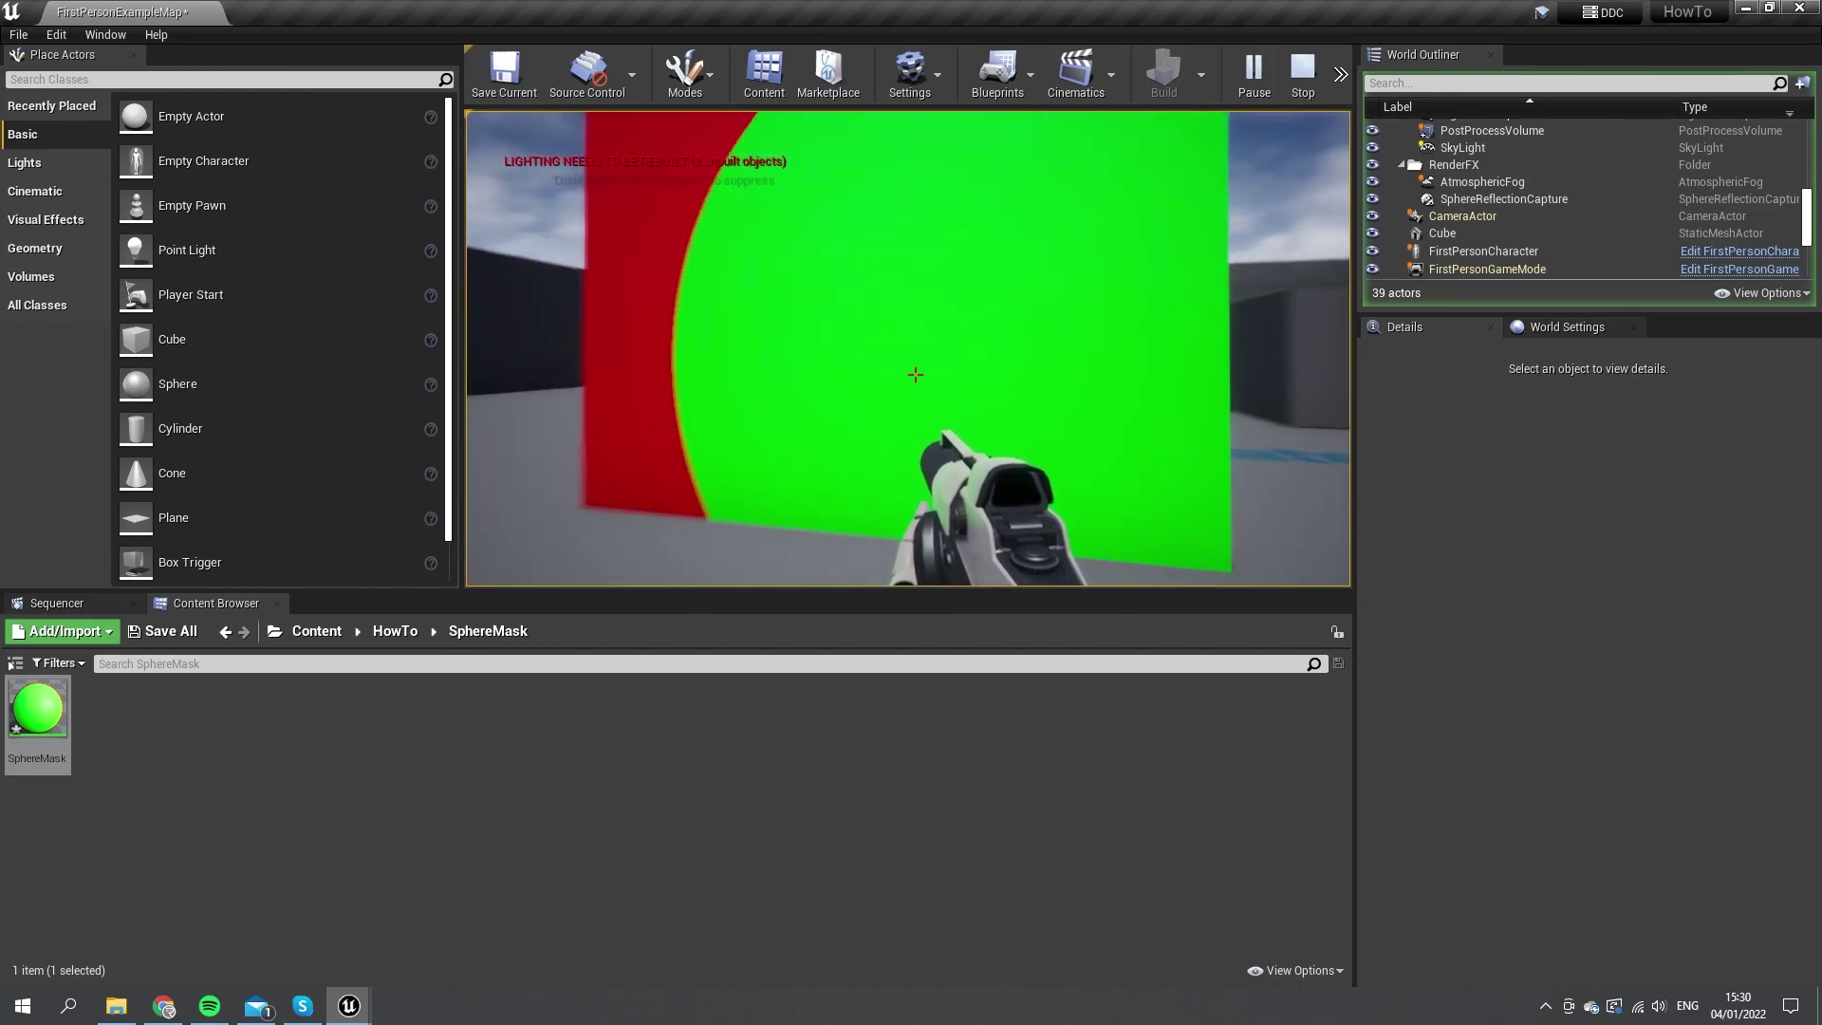
Circle to the cube's side, move in and out of the green mask, then stop playing.
key(w)
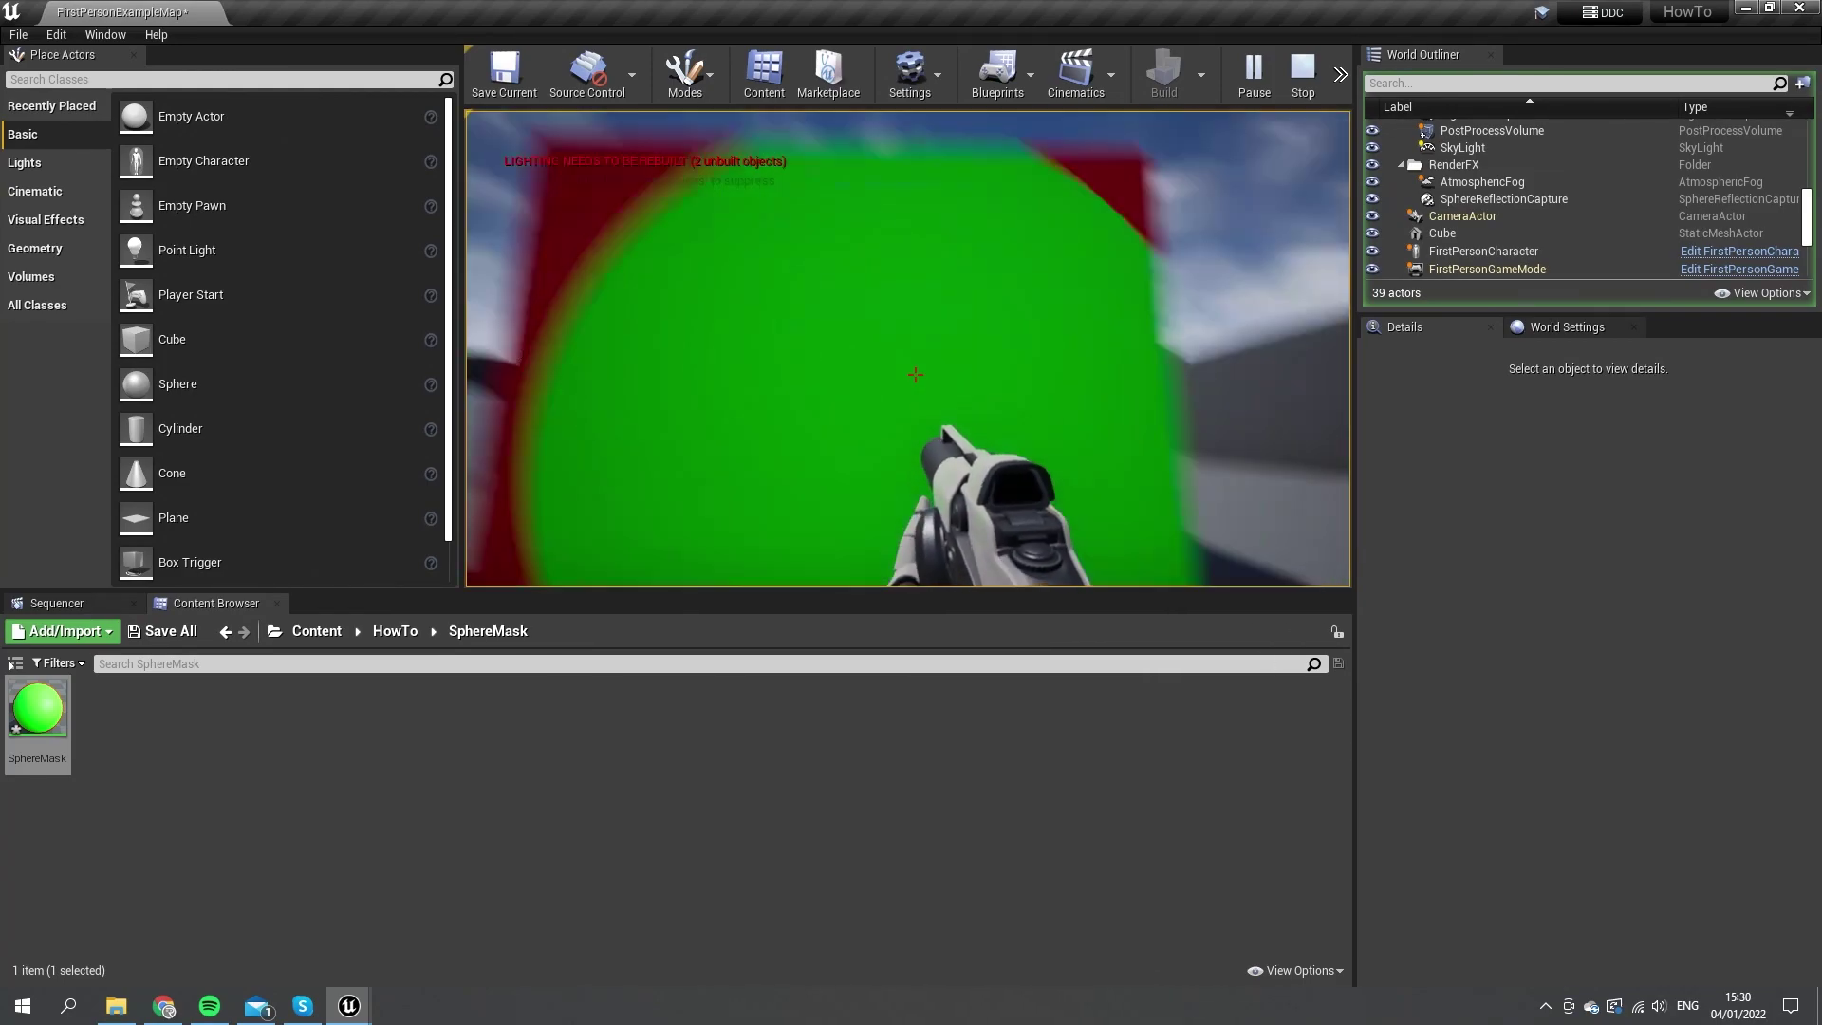
key(w)
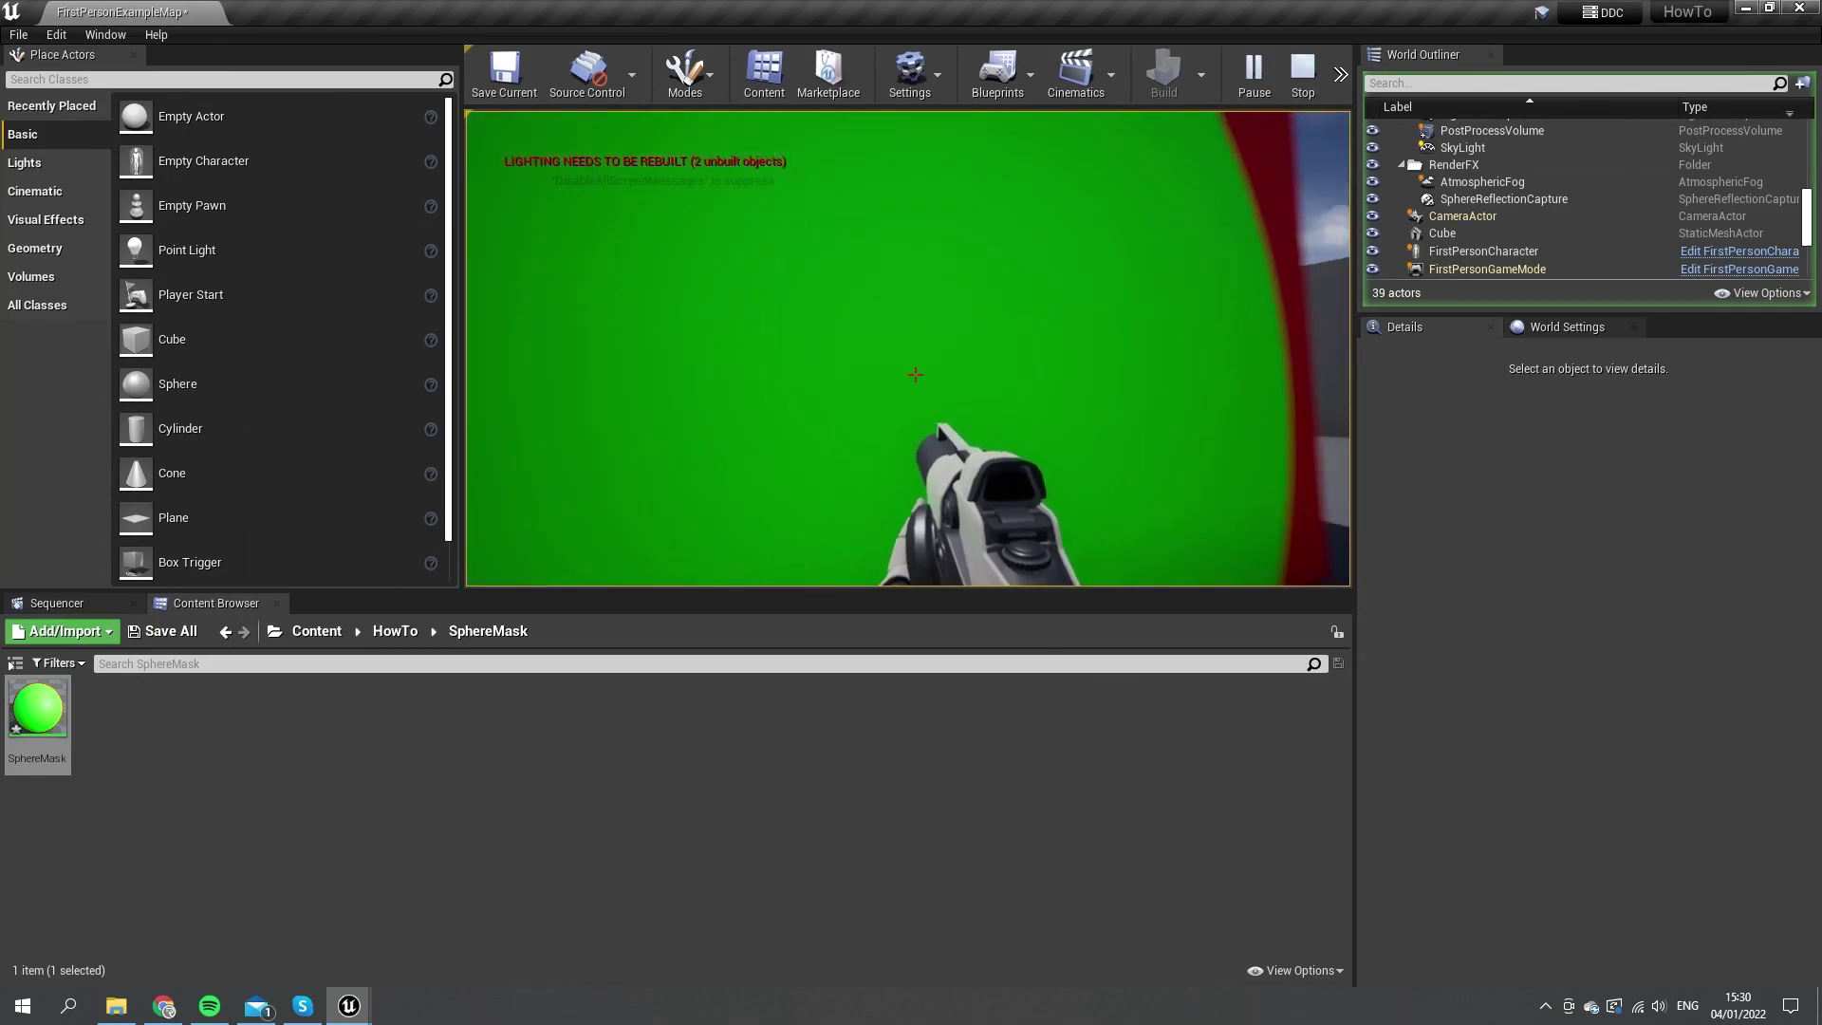
key(s)
key(w)
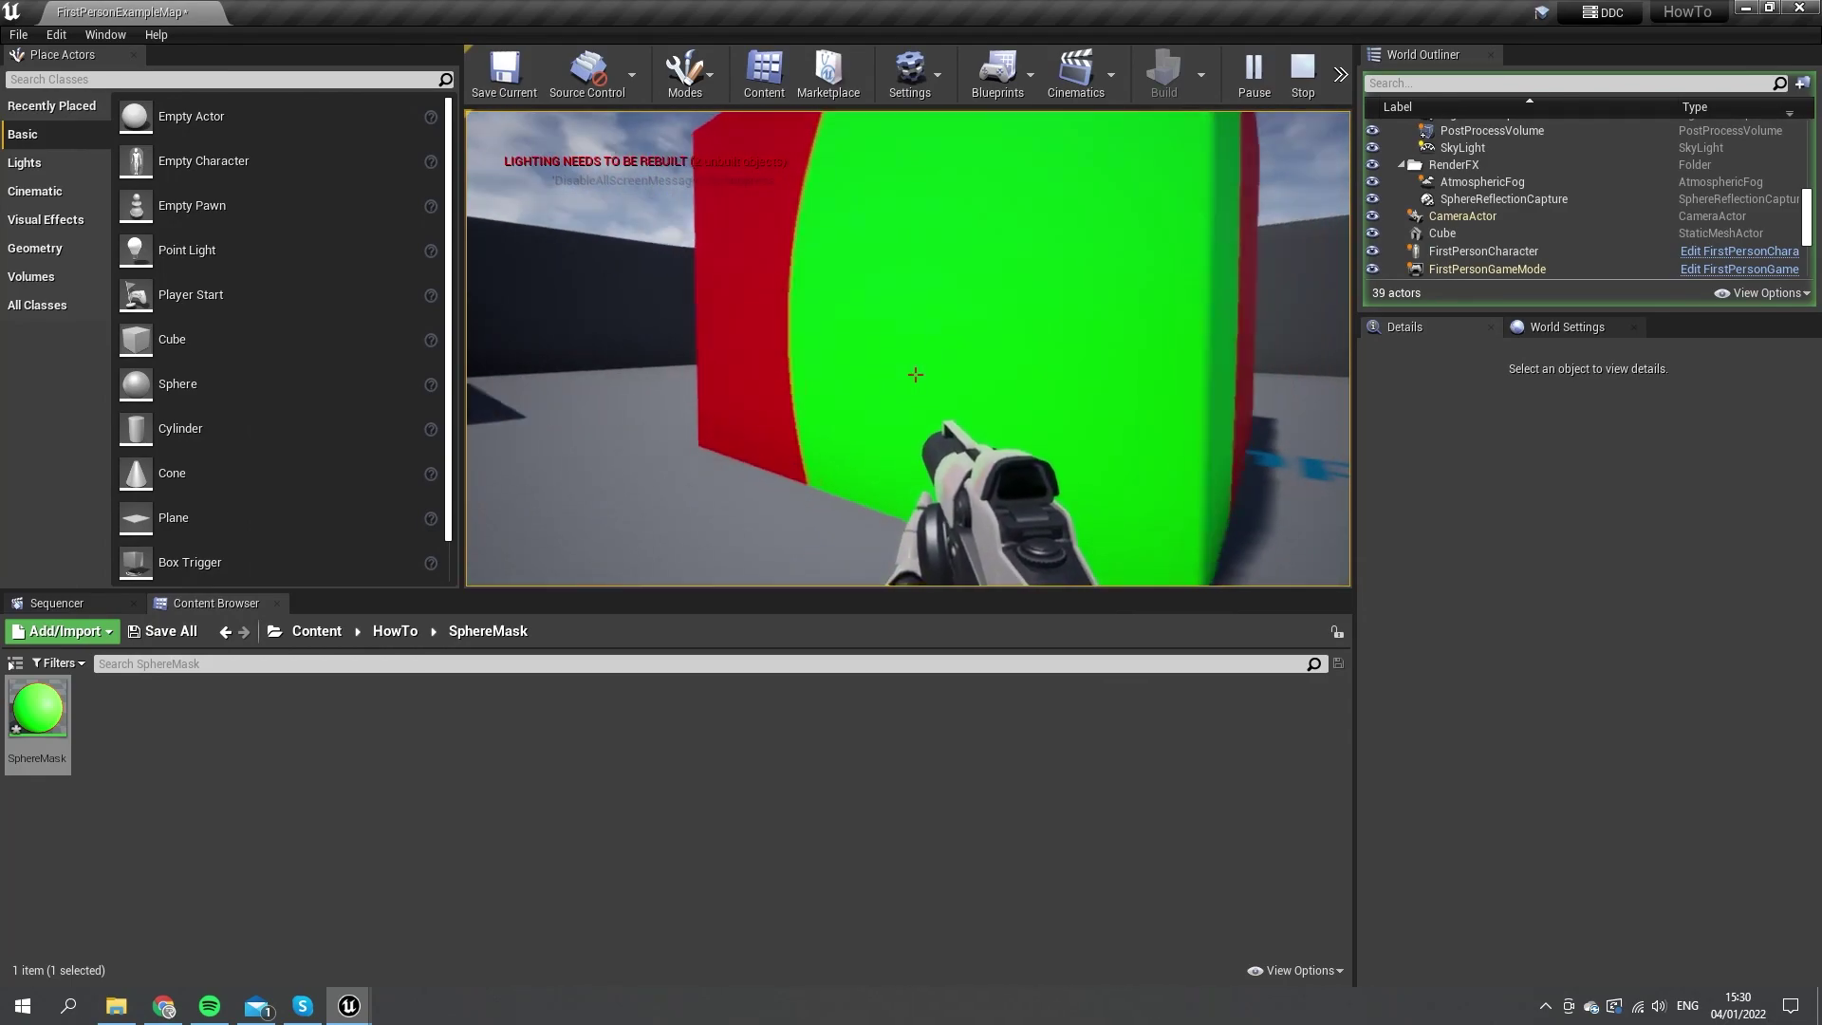
key(s)
key(w)
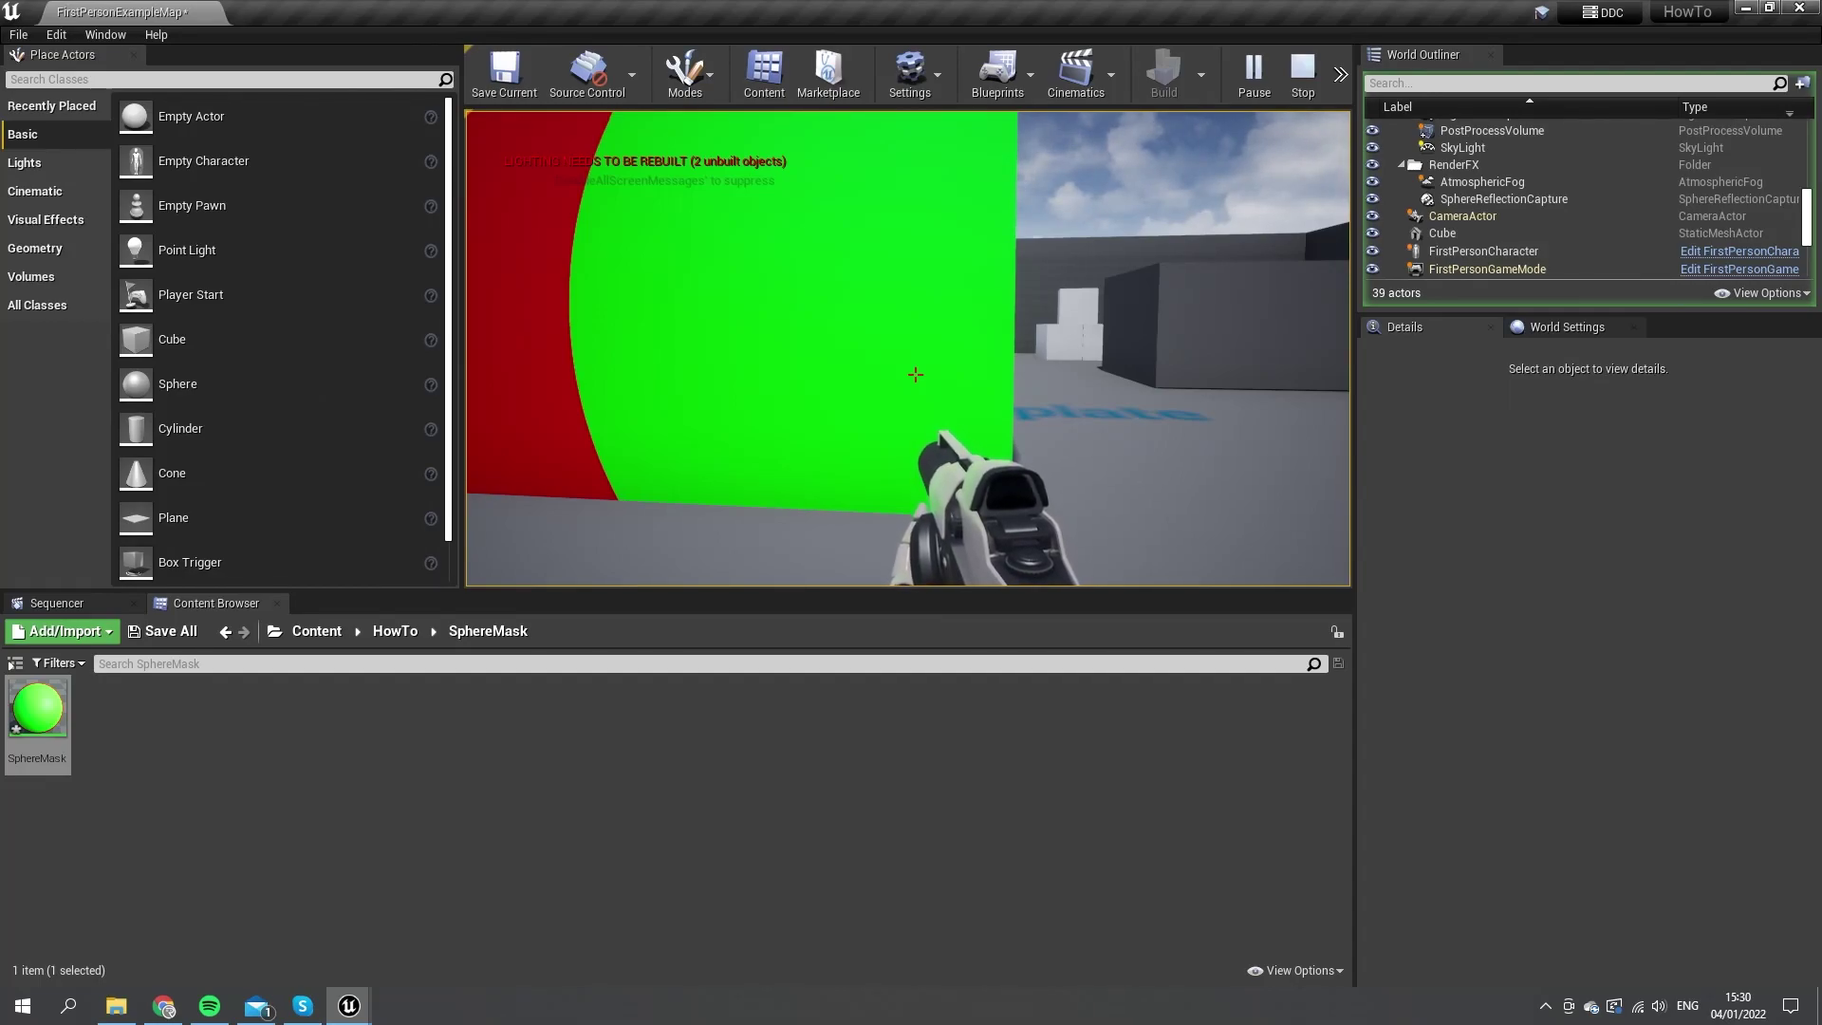
key(s)
key(w)
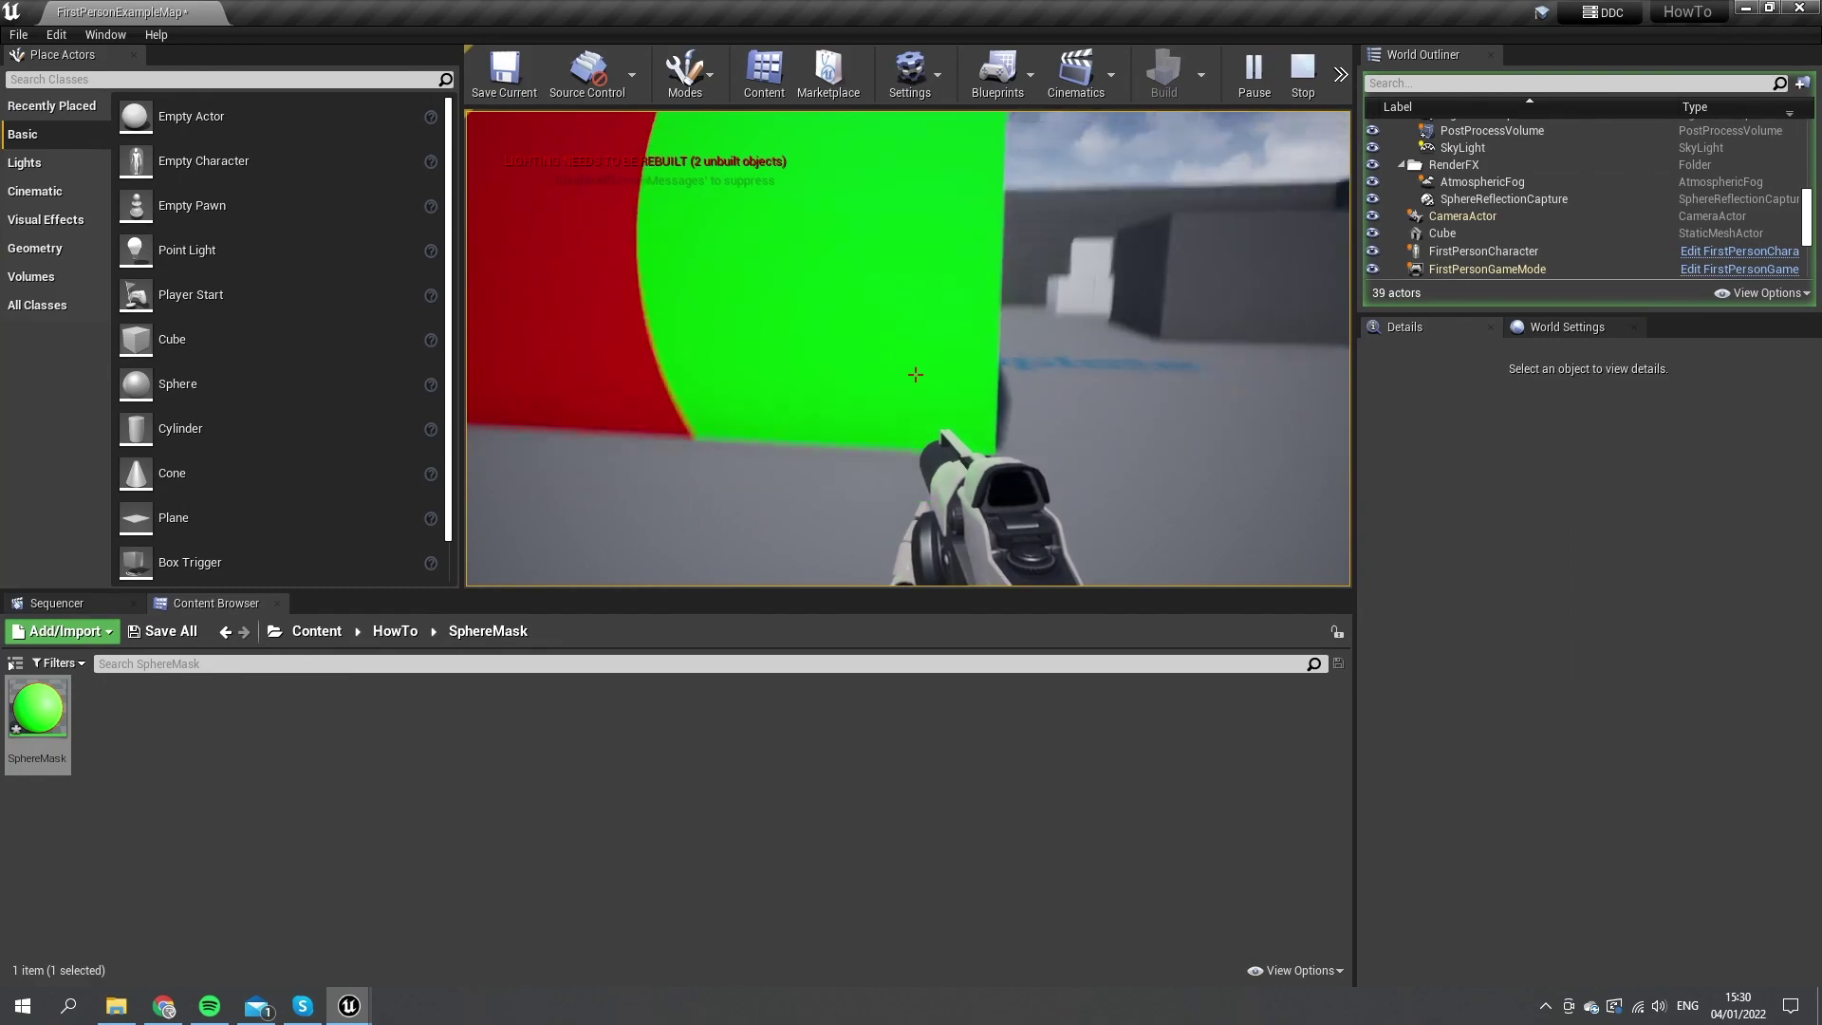
key(Escape)
double_click(43, 726)
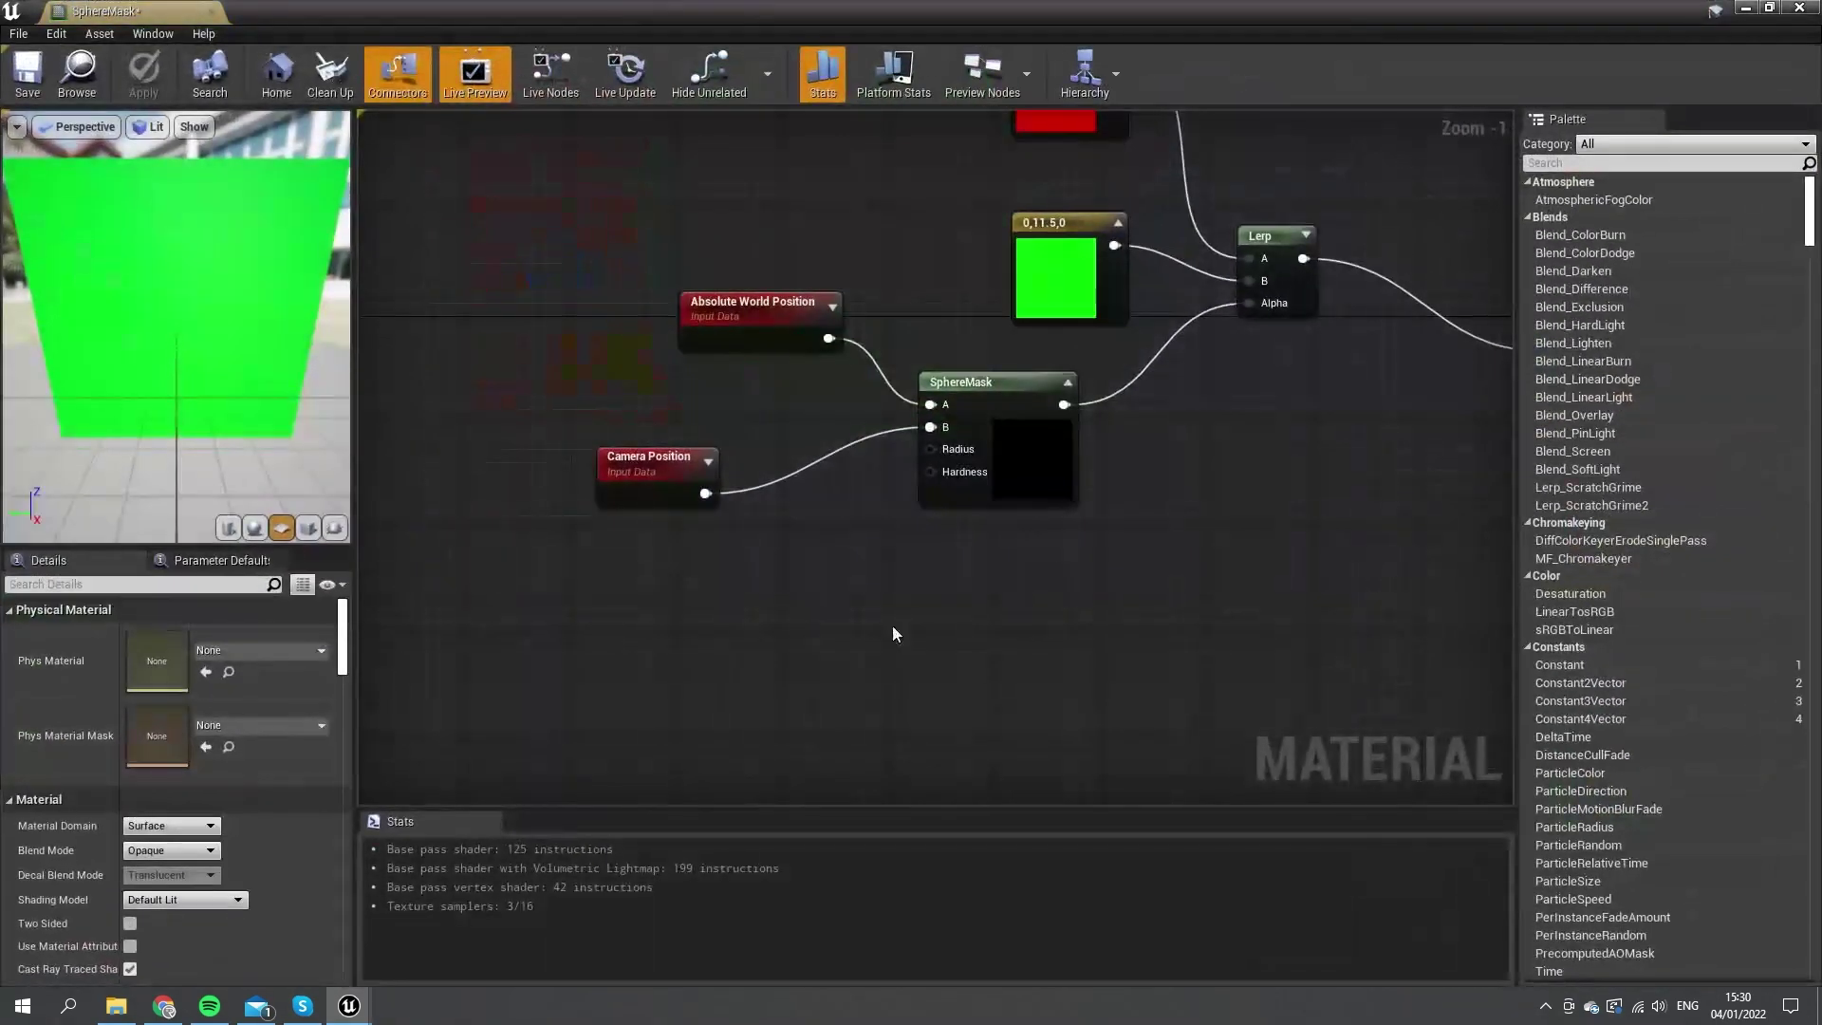
drag(1000, 638, 671, 293)
click(721, 514)
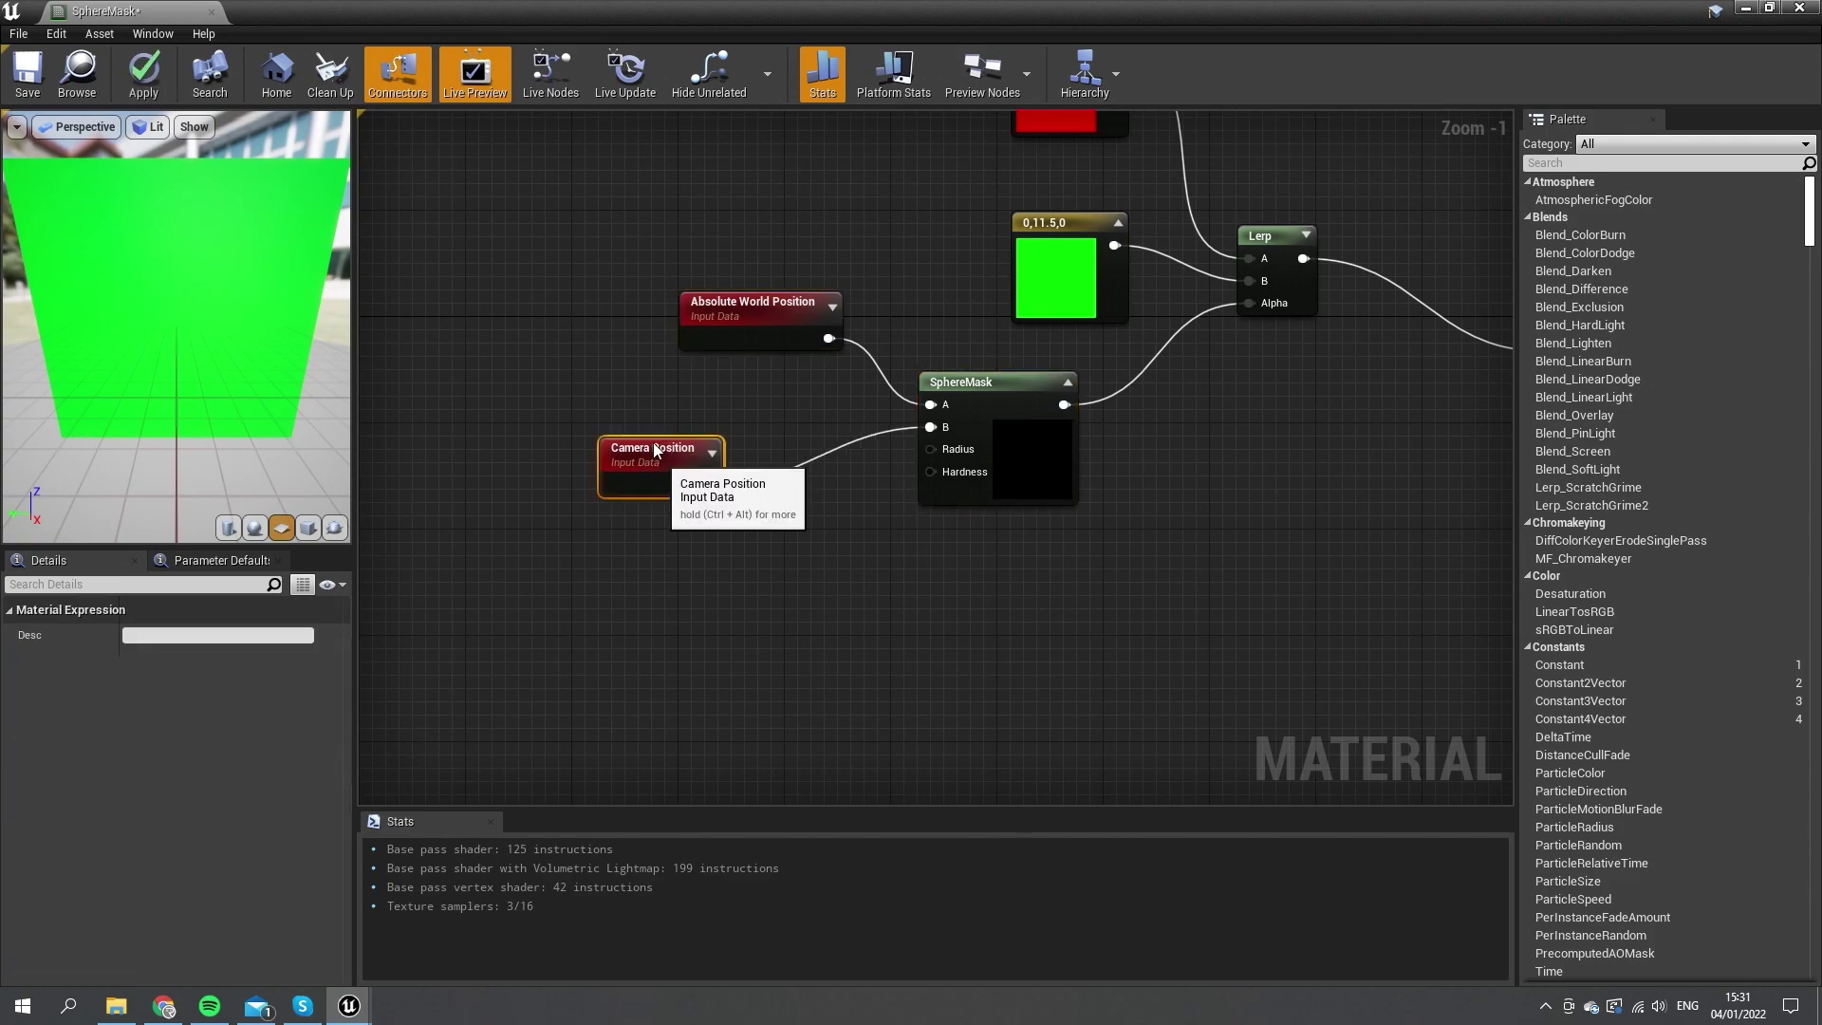
drag(665, 460, 601, 412)
right_drag(625, 445, 1044, 412)
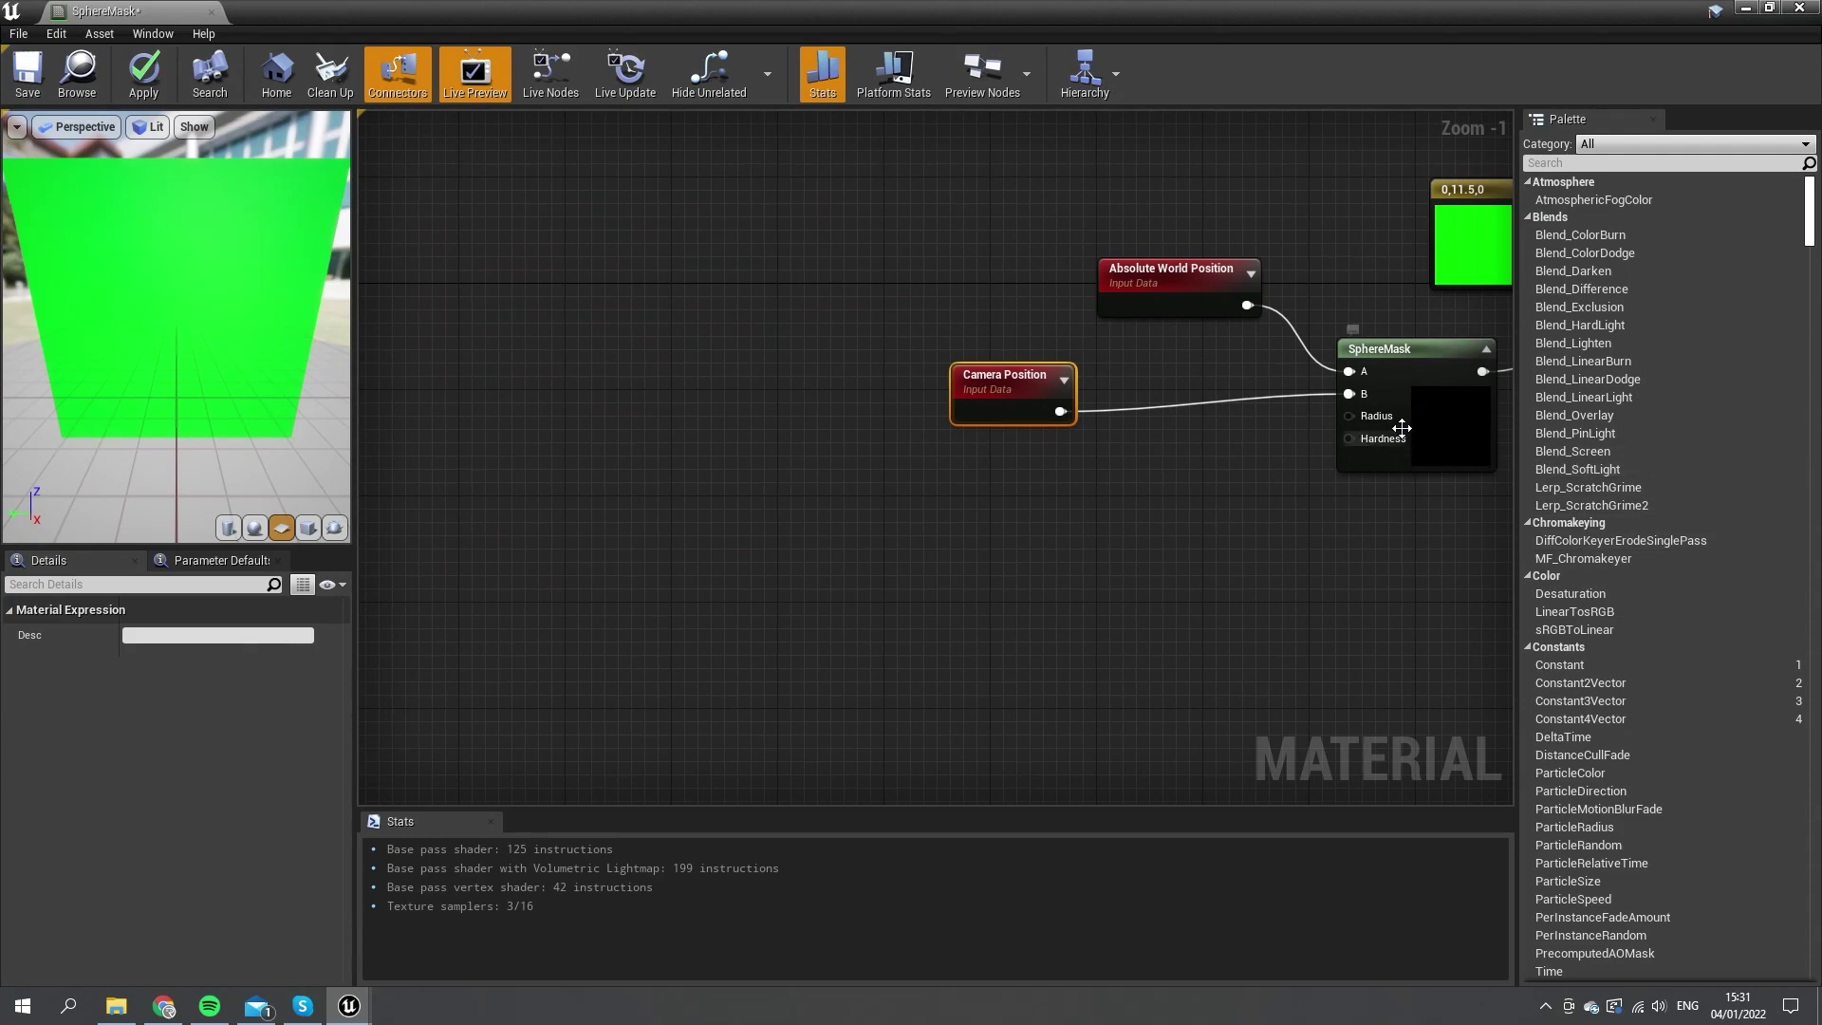
right_drag(1237, 572, 765, 581)
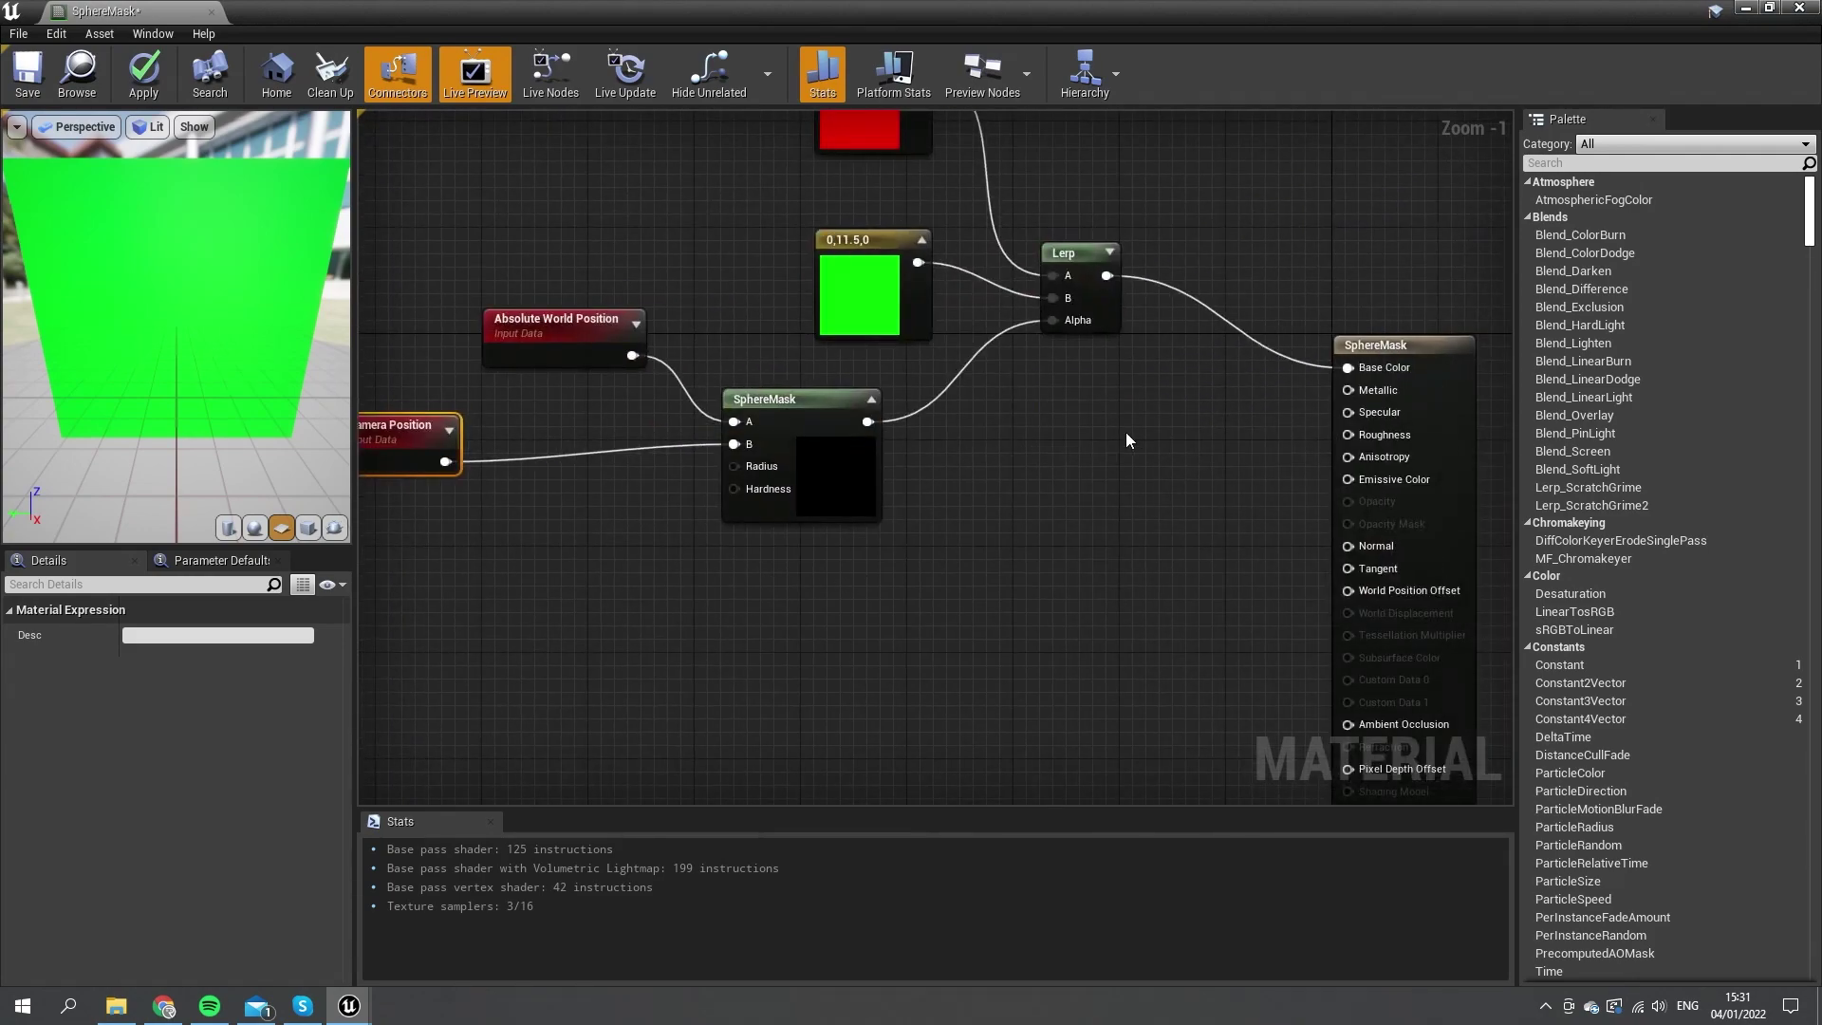